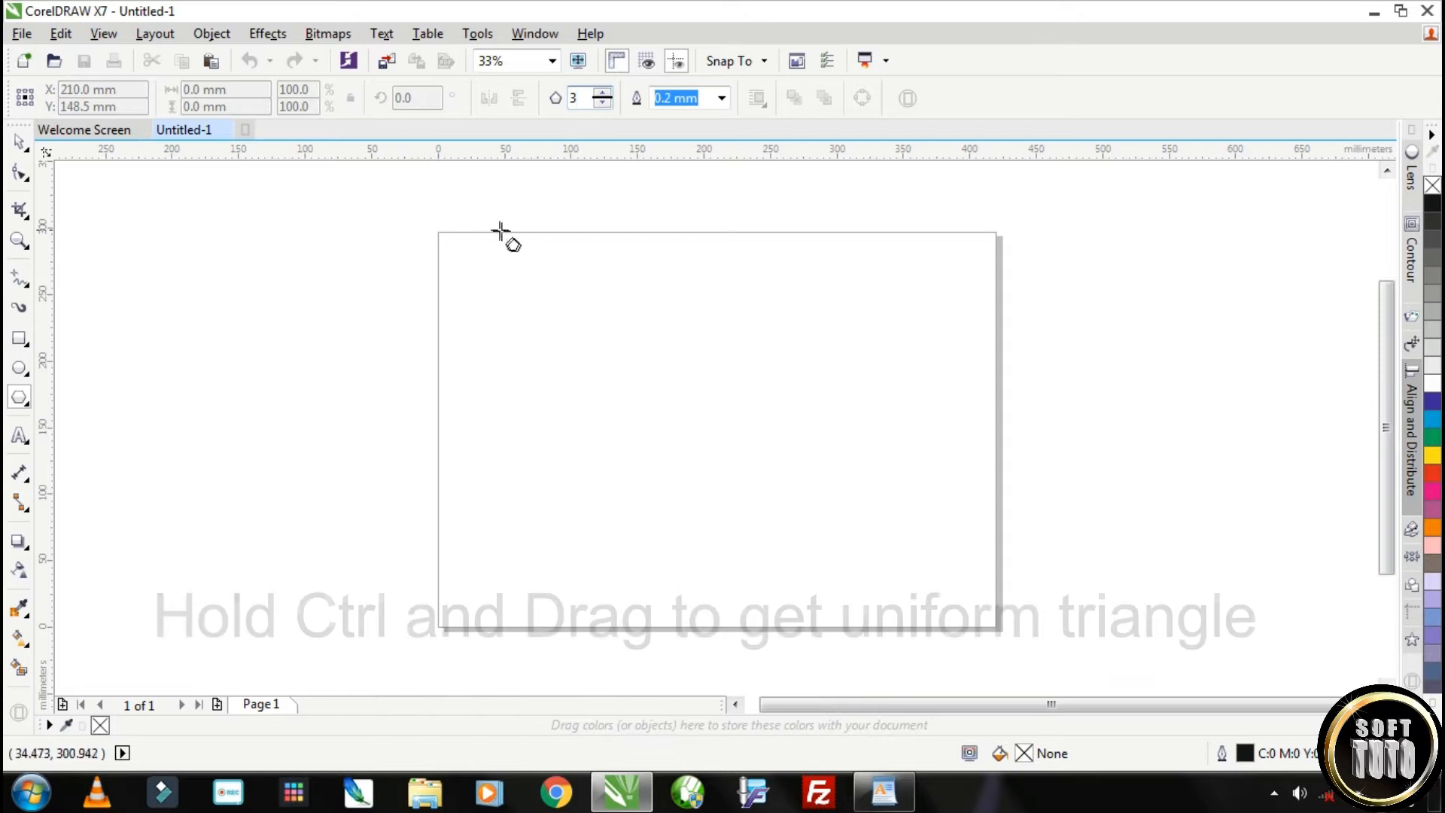
Draw a uniform triangle about 65 mm wide and 56 mm high, and mirror a copy of it below its base
left_click_drag(501, 259, 555, 371)
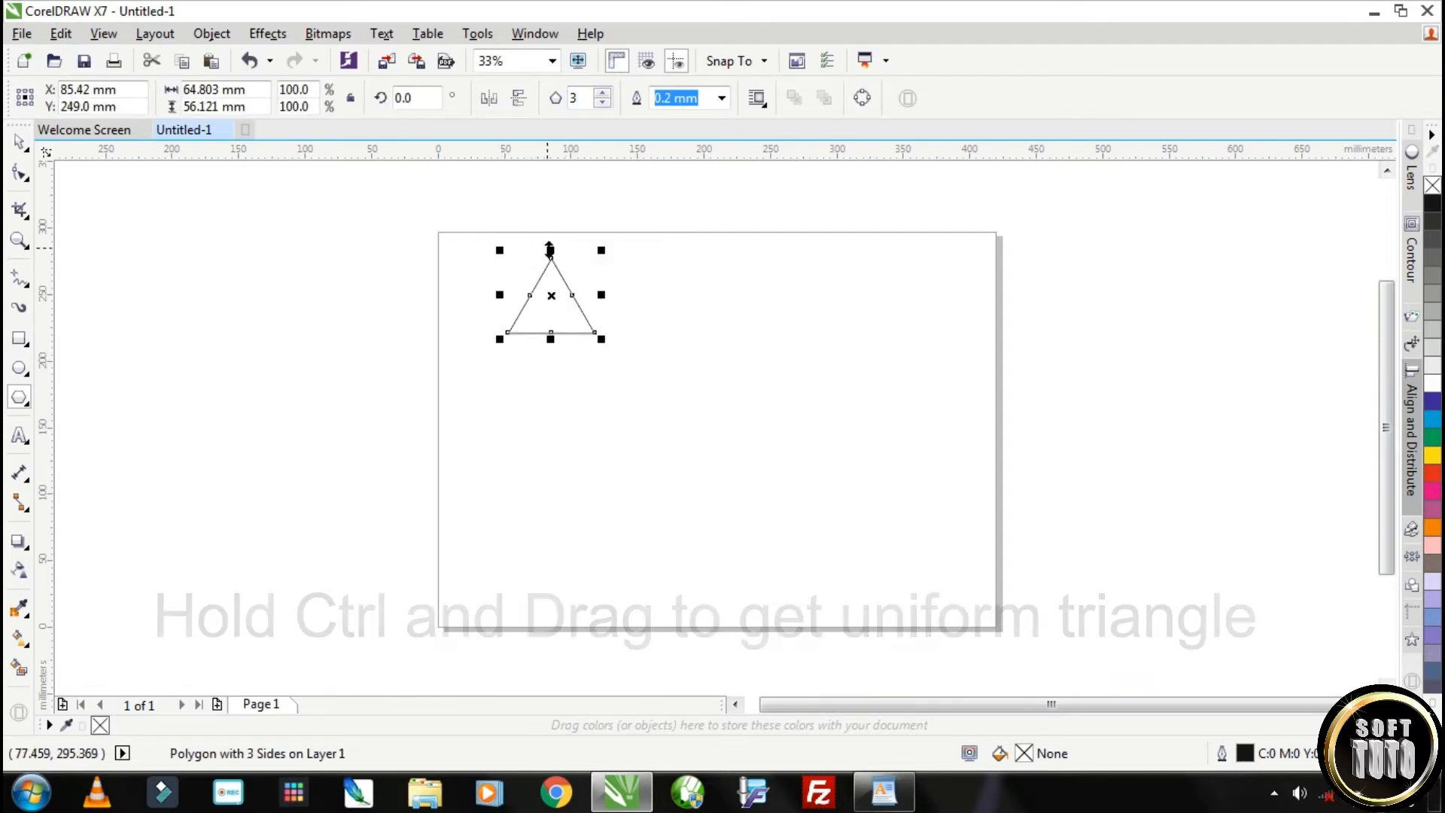
left_click(20, 146)
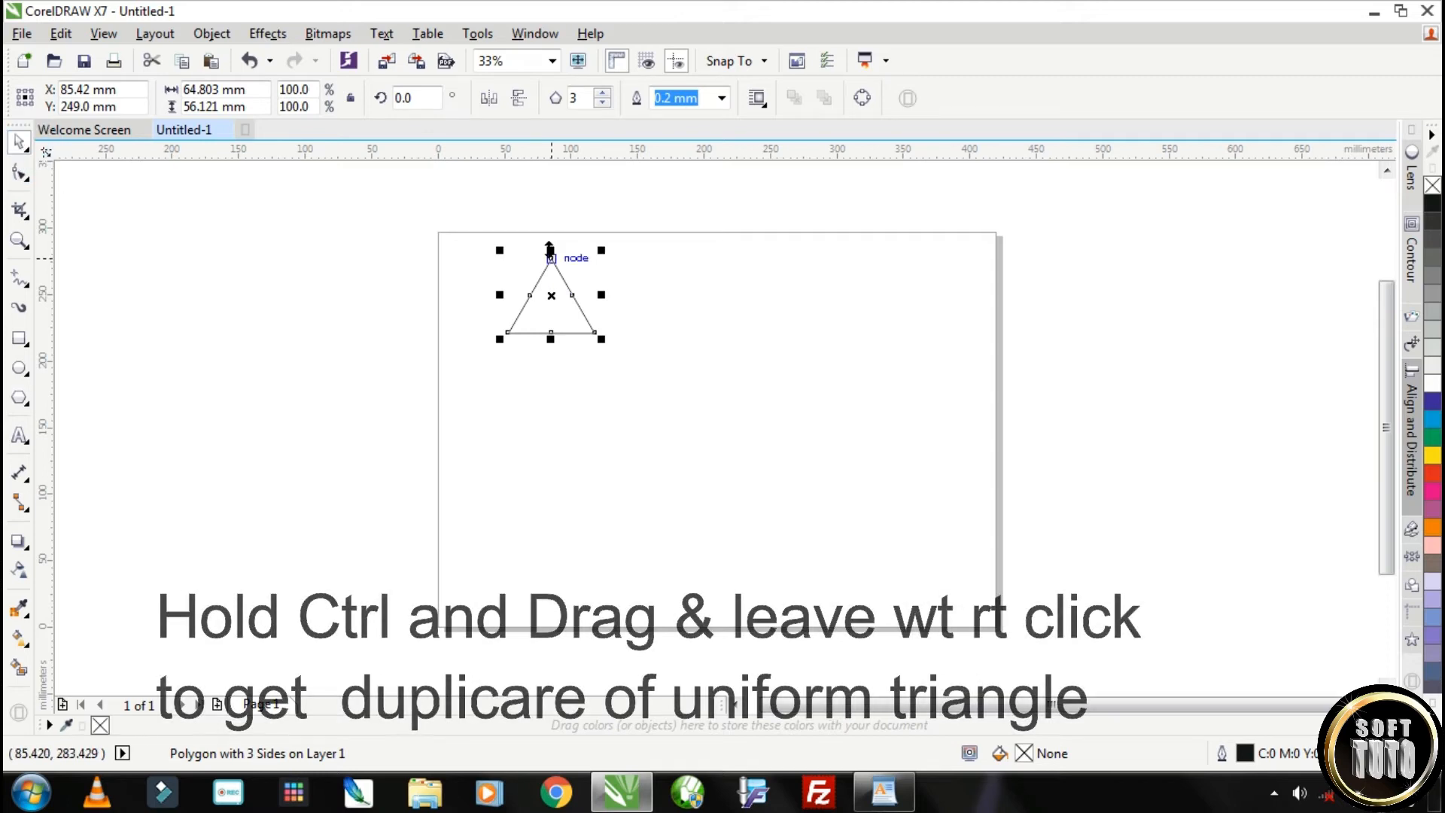
left_click_drag(551, 250, 561, 420)
right_click(562, 419)
Weld the two triangles into a single rhombus and move it down to about X 76 mm, Y 134 mm
left_click_drag(475, 216, 645, 500)
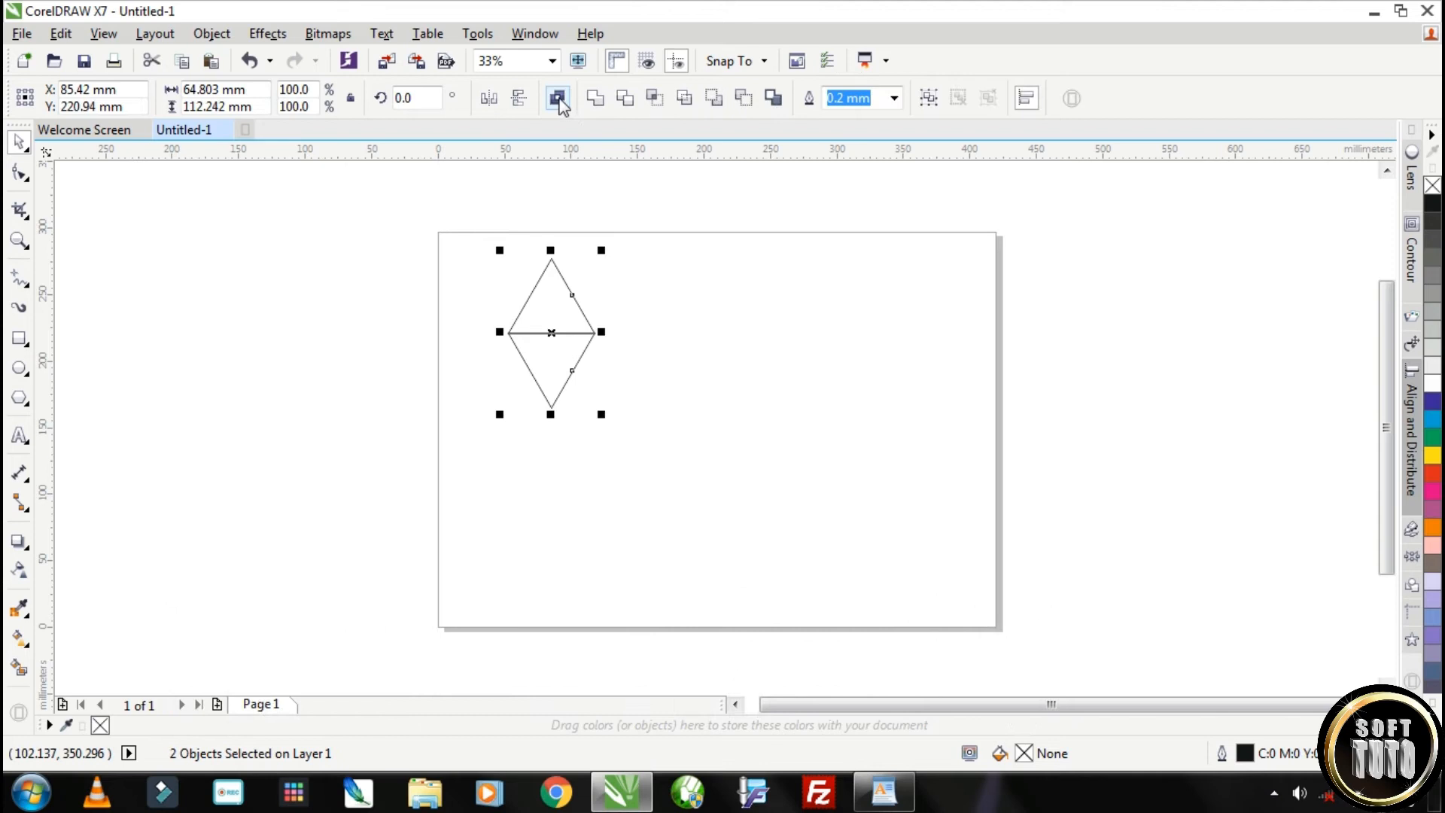
left_click(591, 96)
left_click_drag(549, 312, 538, 425)
scroll(538, 426, "up", 2)
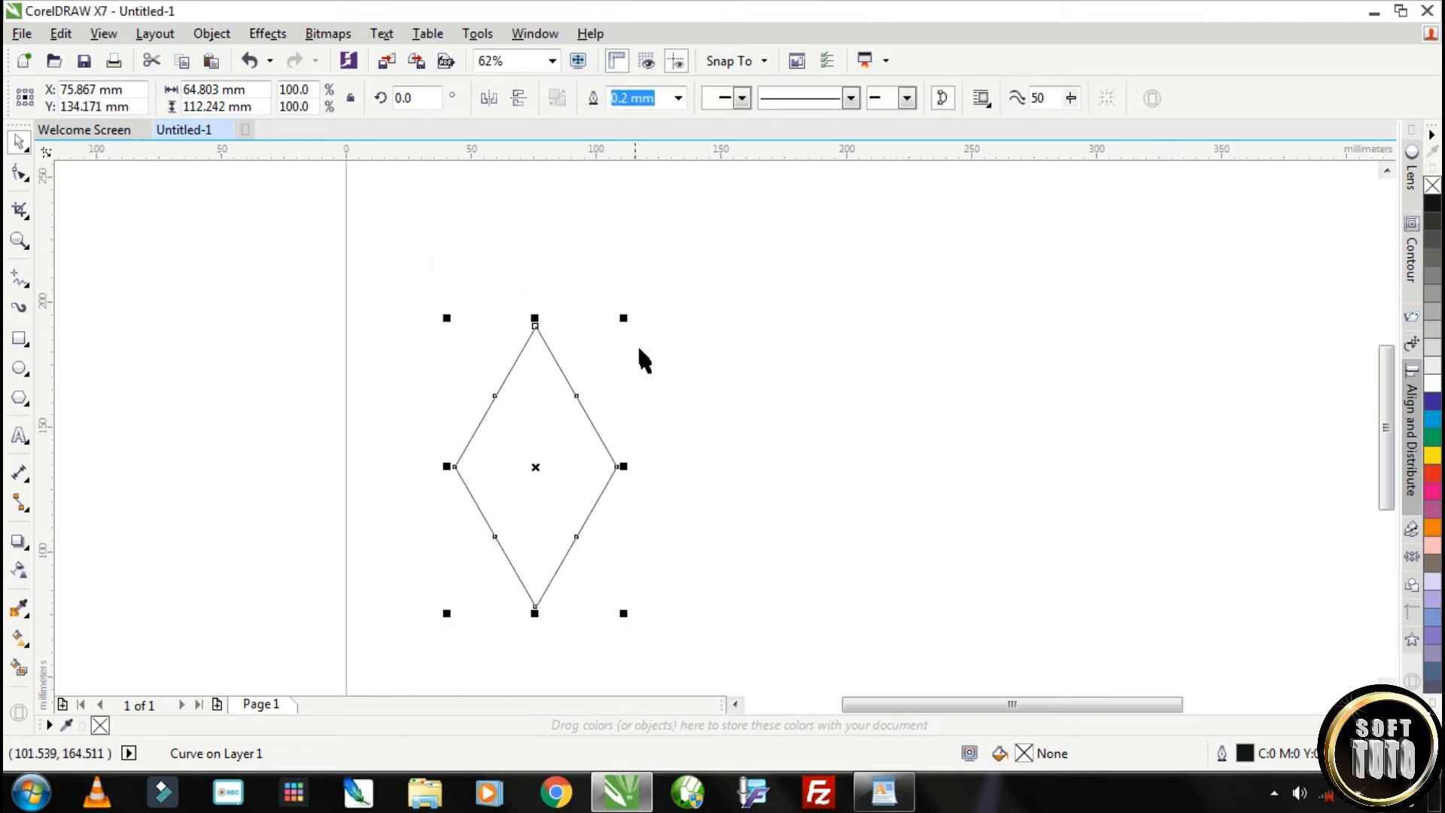
Scale the rhombus to 50 percent and place a copy flush against its upper-right edge
left_click_drag(446, 318, 477, 389)
scroll(560, 422, "up", 4)
left_click_drag(462, 442, 625, 194)
scroll(516, 294, "up", 5)
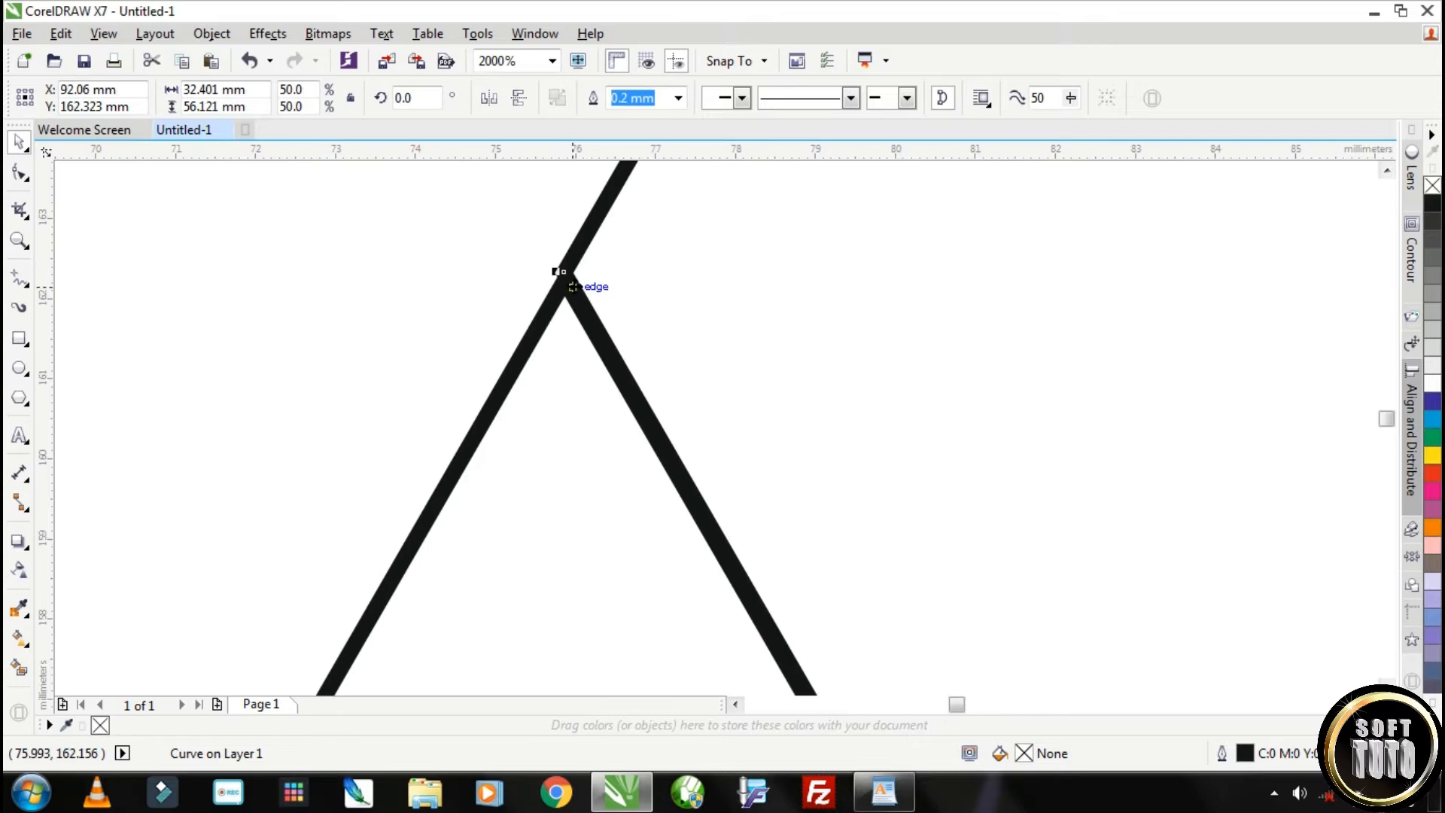
scroll(570, 287, "up", 5)
left_click_drag(548, 280, 589, 314)
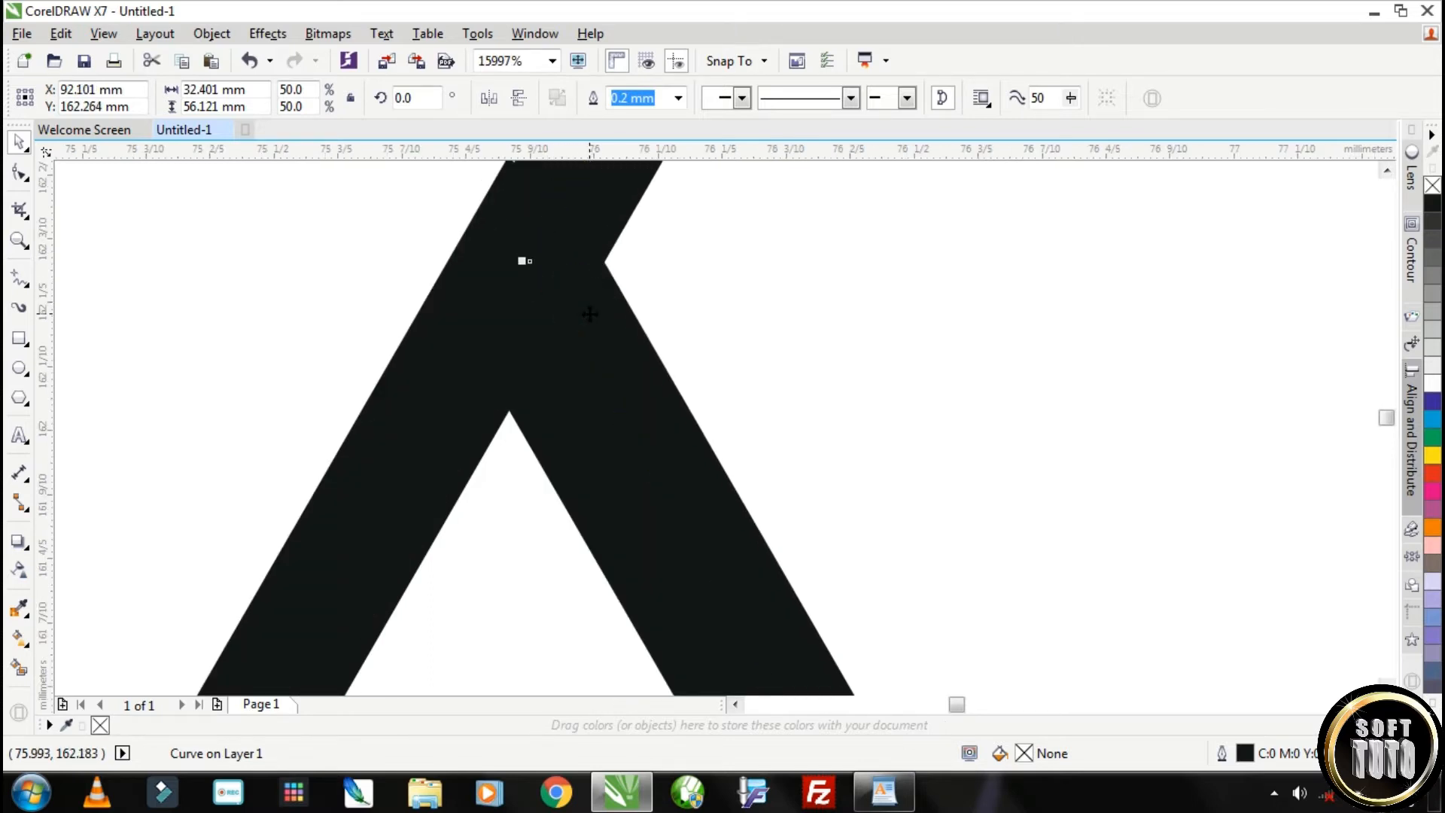
scroll(590, 314, "down", 12)
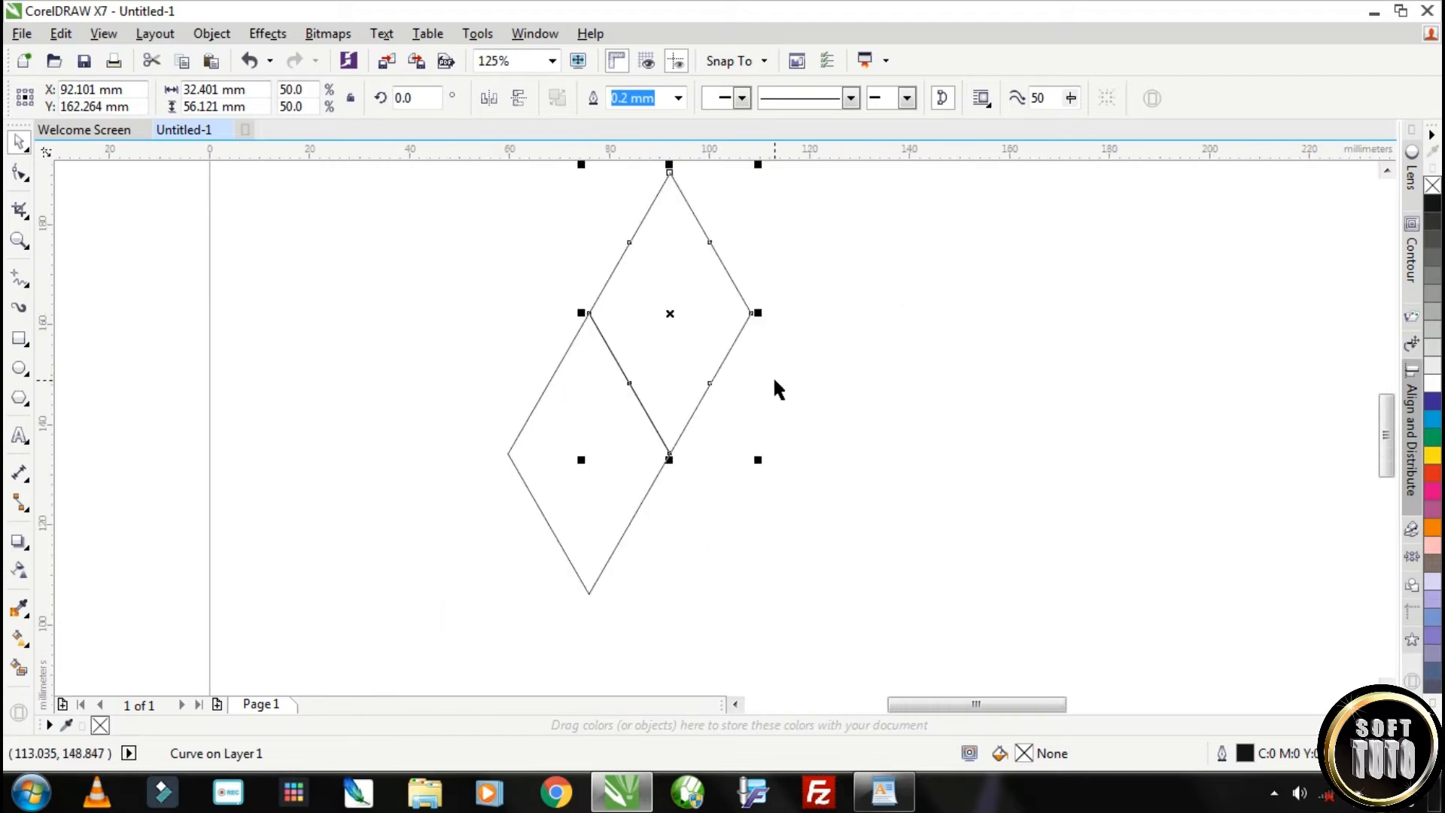
scroll(774, 380, "down", 3)
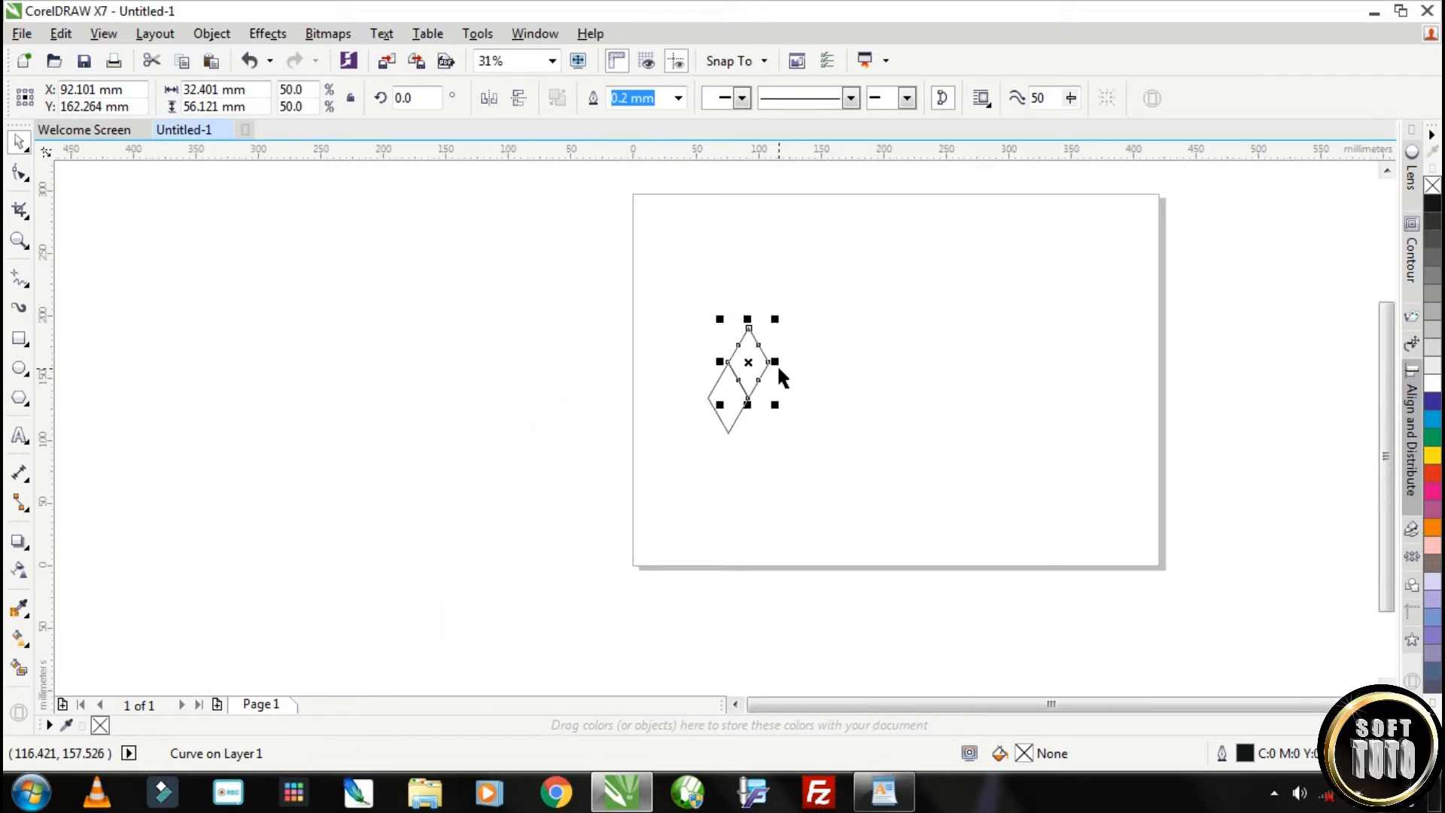
Duplicate the copied rhombus five more times to extend the diagonal row up to the right
key("ctrl+d")
key("ctrl+d")
key("ctrl+d")
key("ctrl+d")
key("ctrl+d")
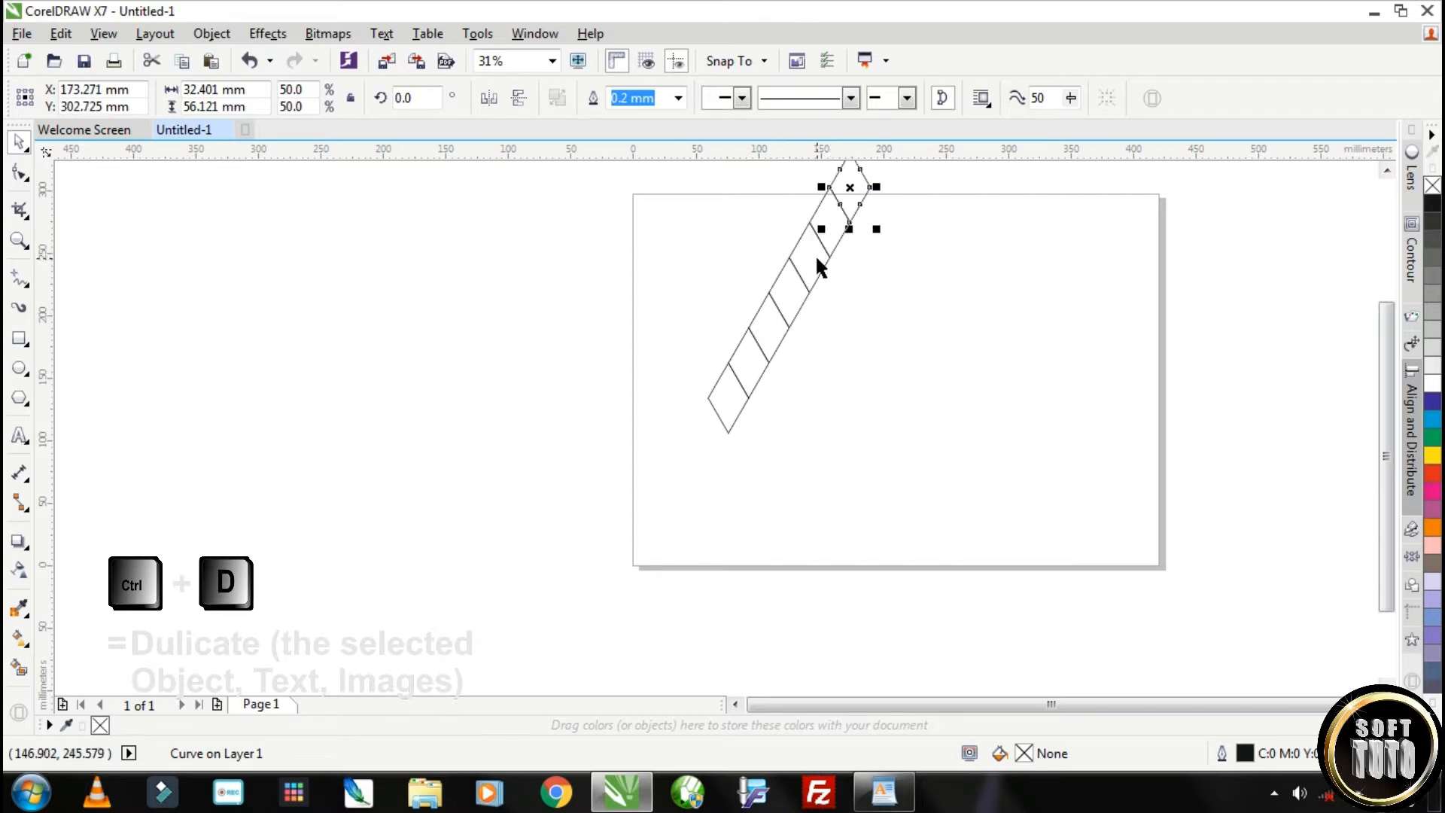
scroll(825, 410, "down", 1)
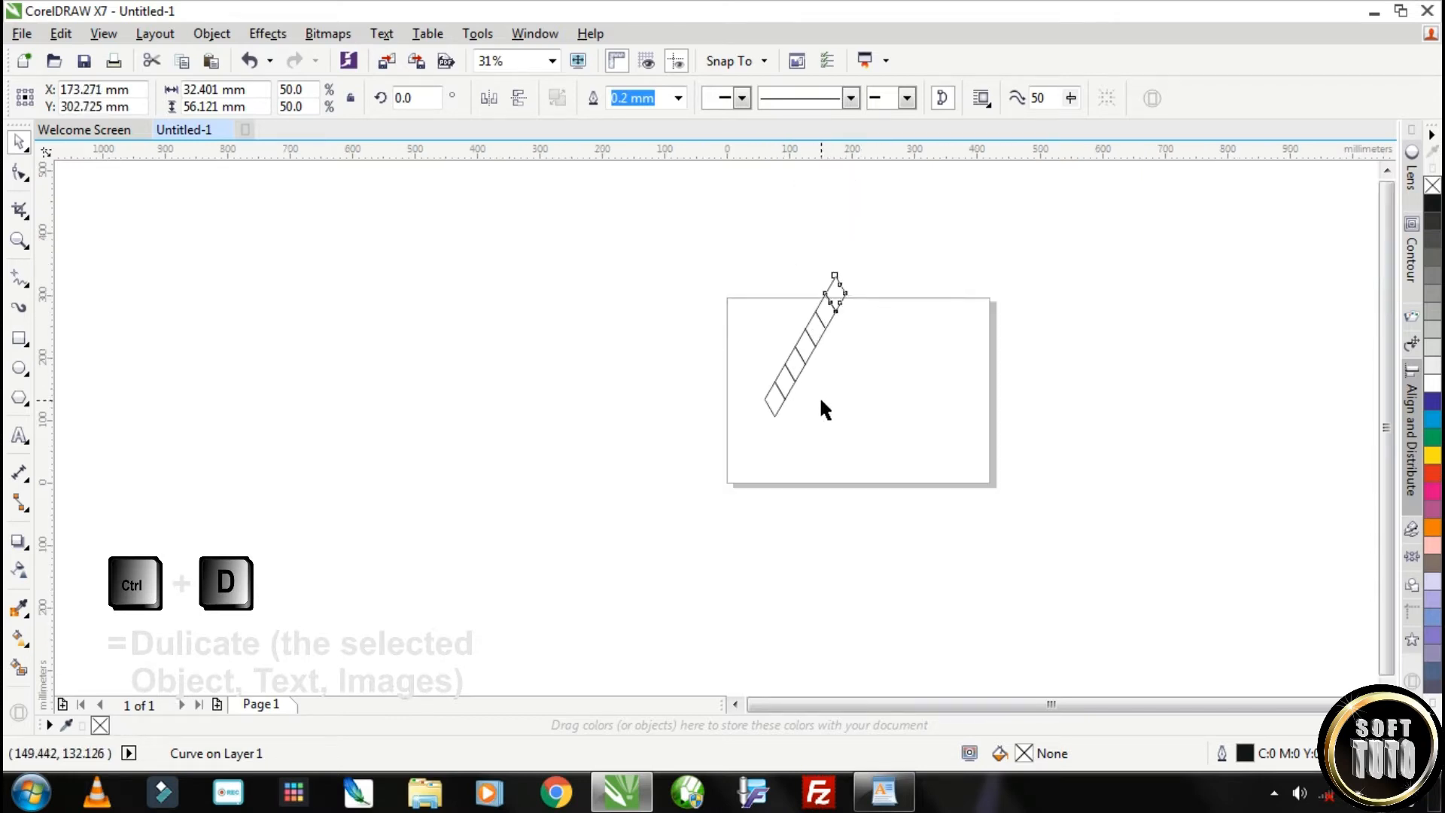
Group the seven rhombuses and place a copy of the row flush against its lower-right side
left_click_drag(736, 242, 866, 474)
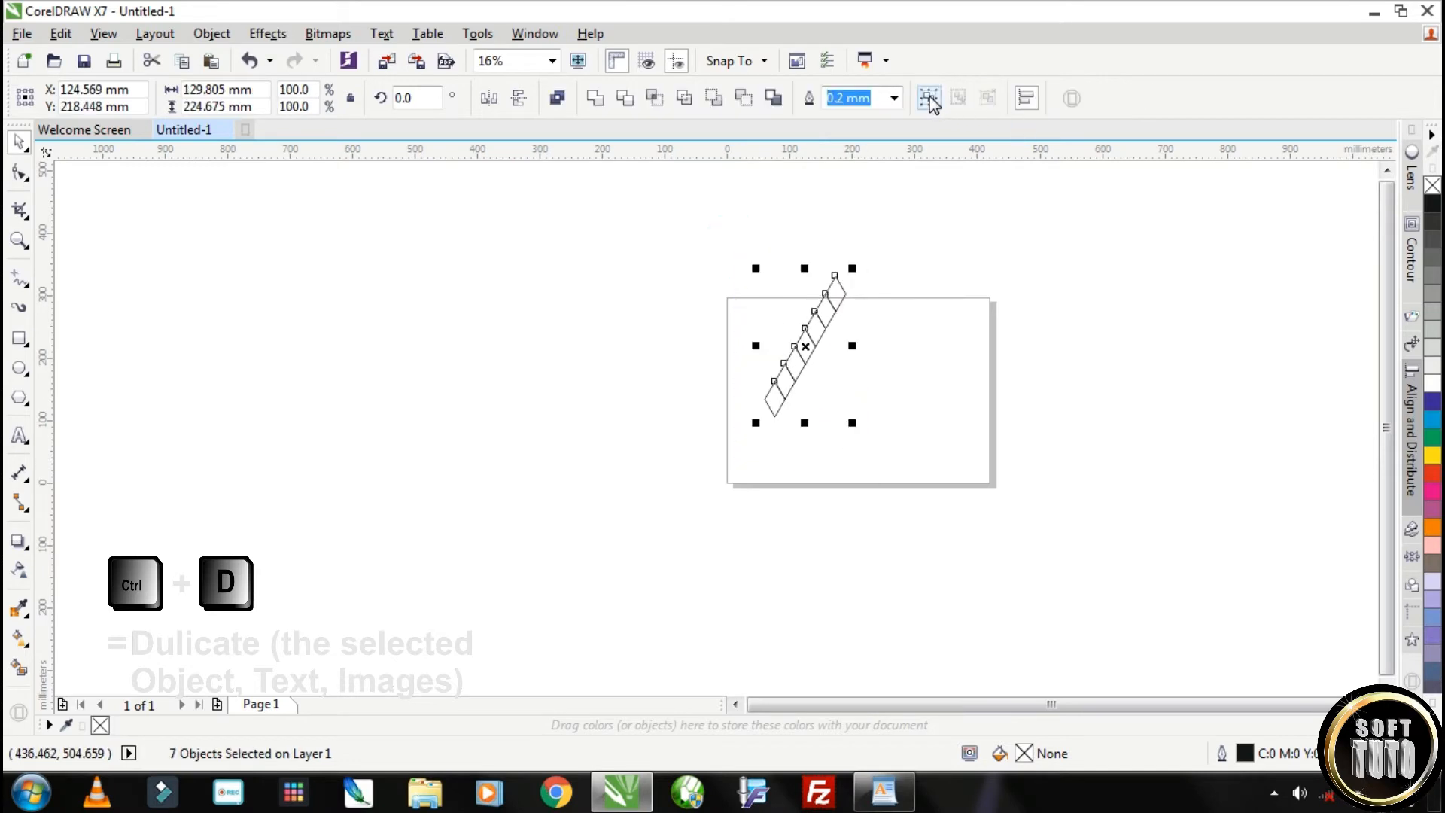
left_click(930, 100)
scroll(855, 320, "up", 1)
left_click_drag(819, 237, 838, 268)
scroll(839, 268, "up", 5)
mouse_move(846, 384)
left_mouse_down()
mouse_move(794, 371)
mouse_move(803, 392)
mouse_move(785, 360)
mouse_move(797, 395)
mouse_move(794, 377)
left_mouse_up()
scroll(787, 358, "up", 3)
left_click(796, 390)
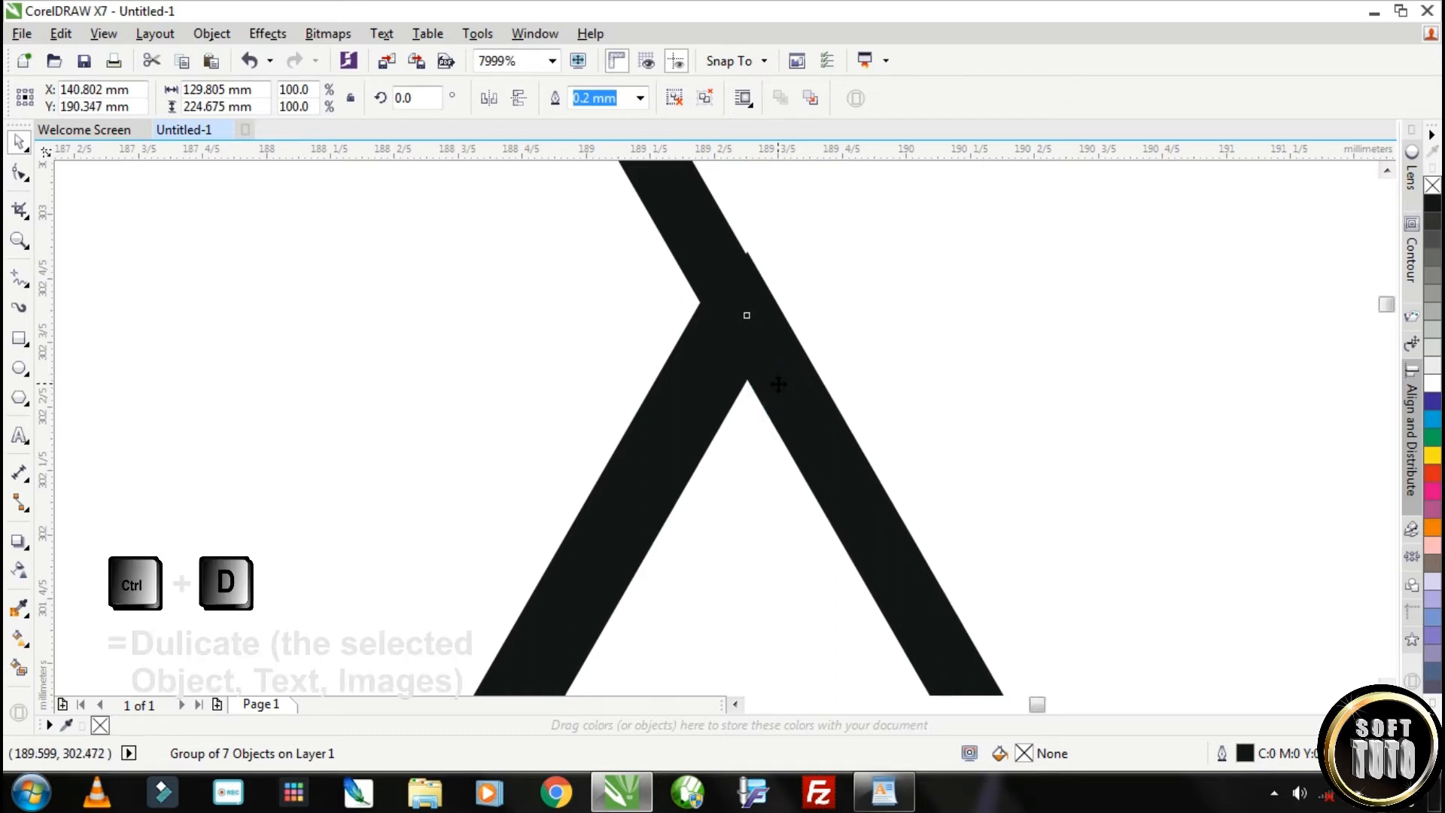
scroll(779, 380, "down", 9)
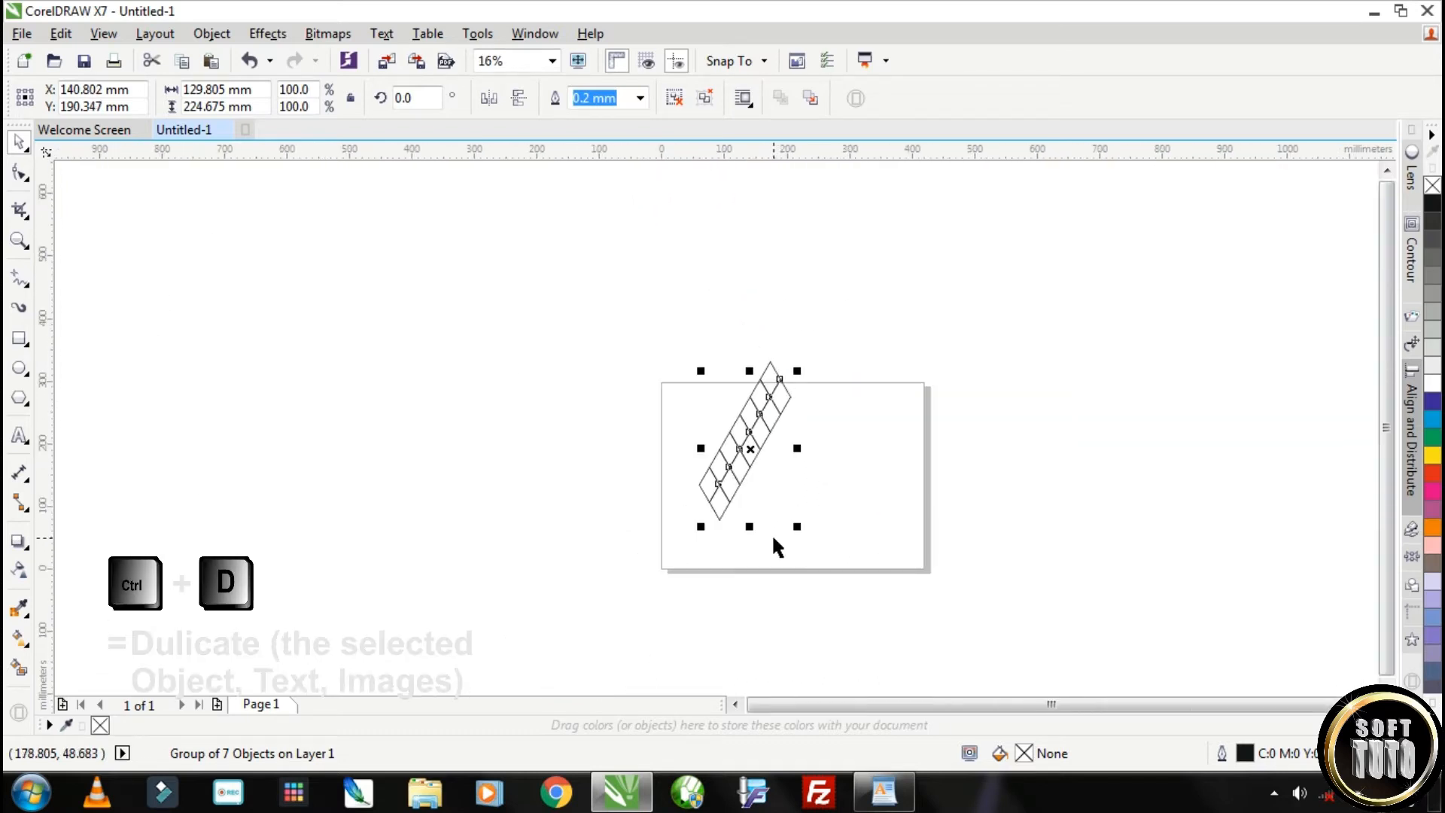
Duplicate the copied row five more times to complete a seven-by-seven rhombus grid
key("ctrl+d")
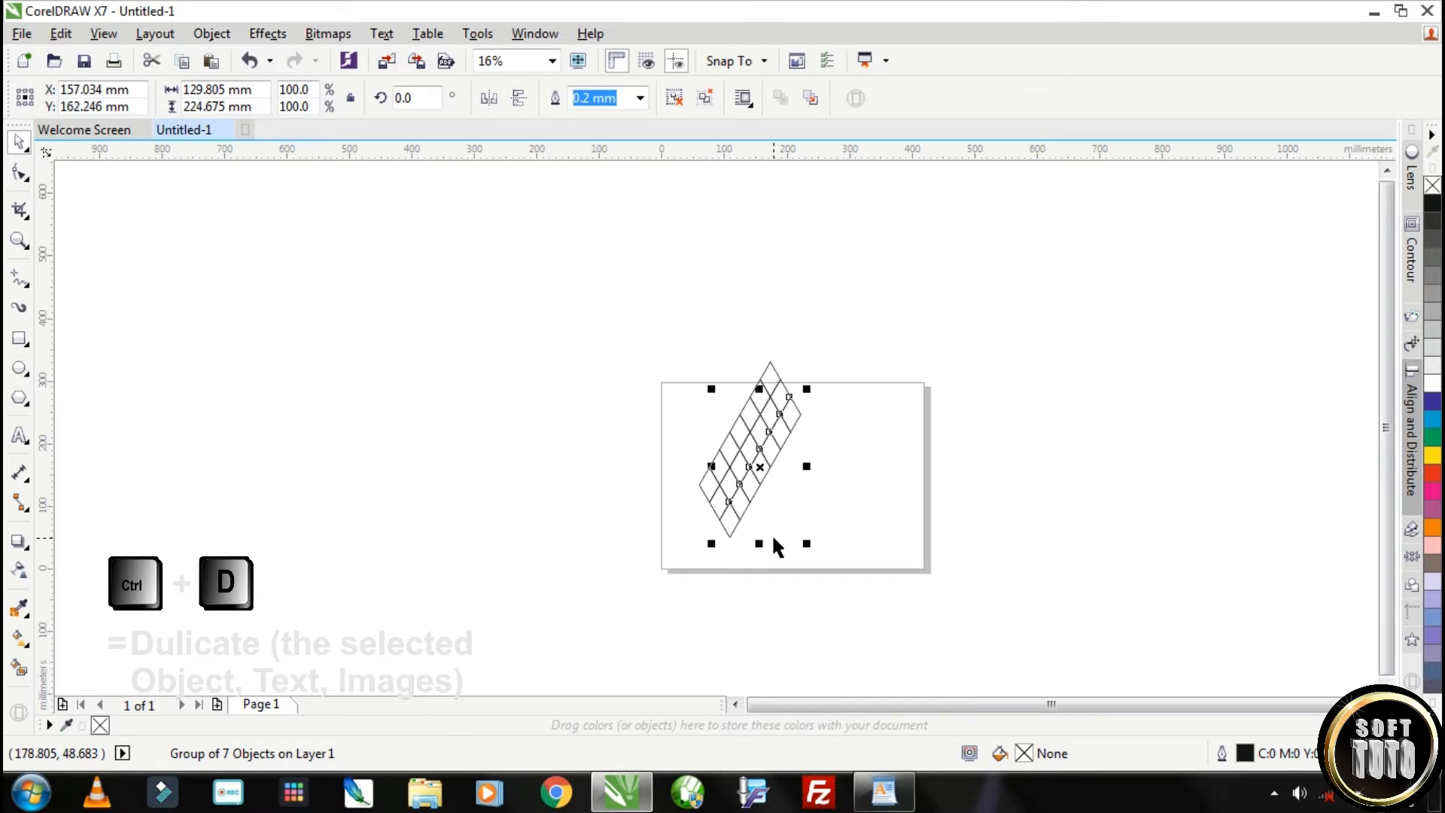
key("ctrl+d")
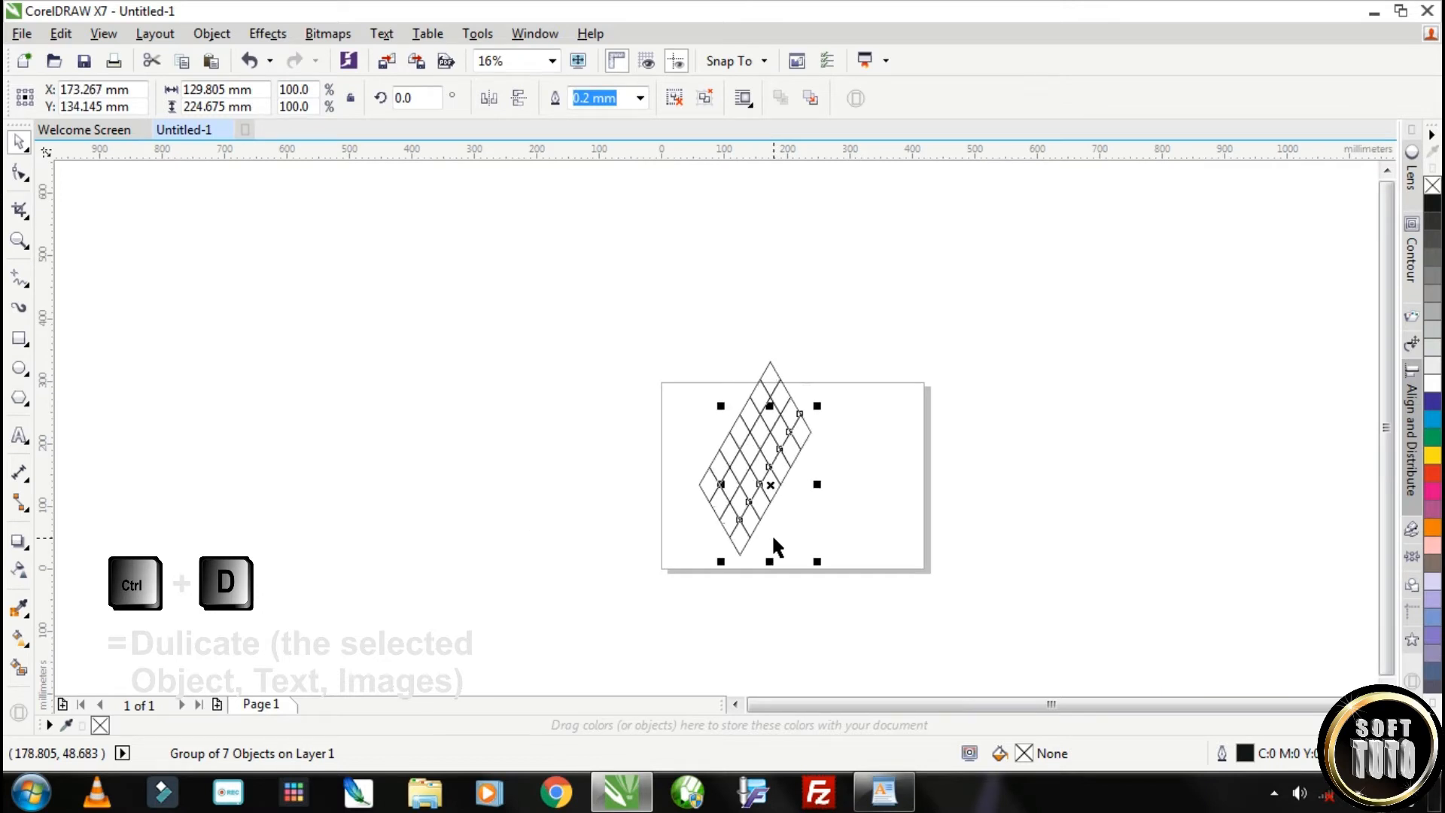
key("ctrl+d")
key("ctrl+d")
key("ctrl+d")
Group all seven rows of the grid and rotate the group by 90 degrees
left_click_drag(635, 298, 855, 648)
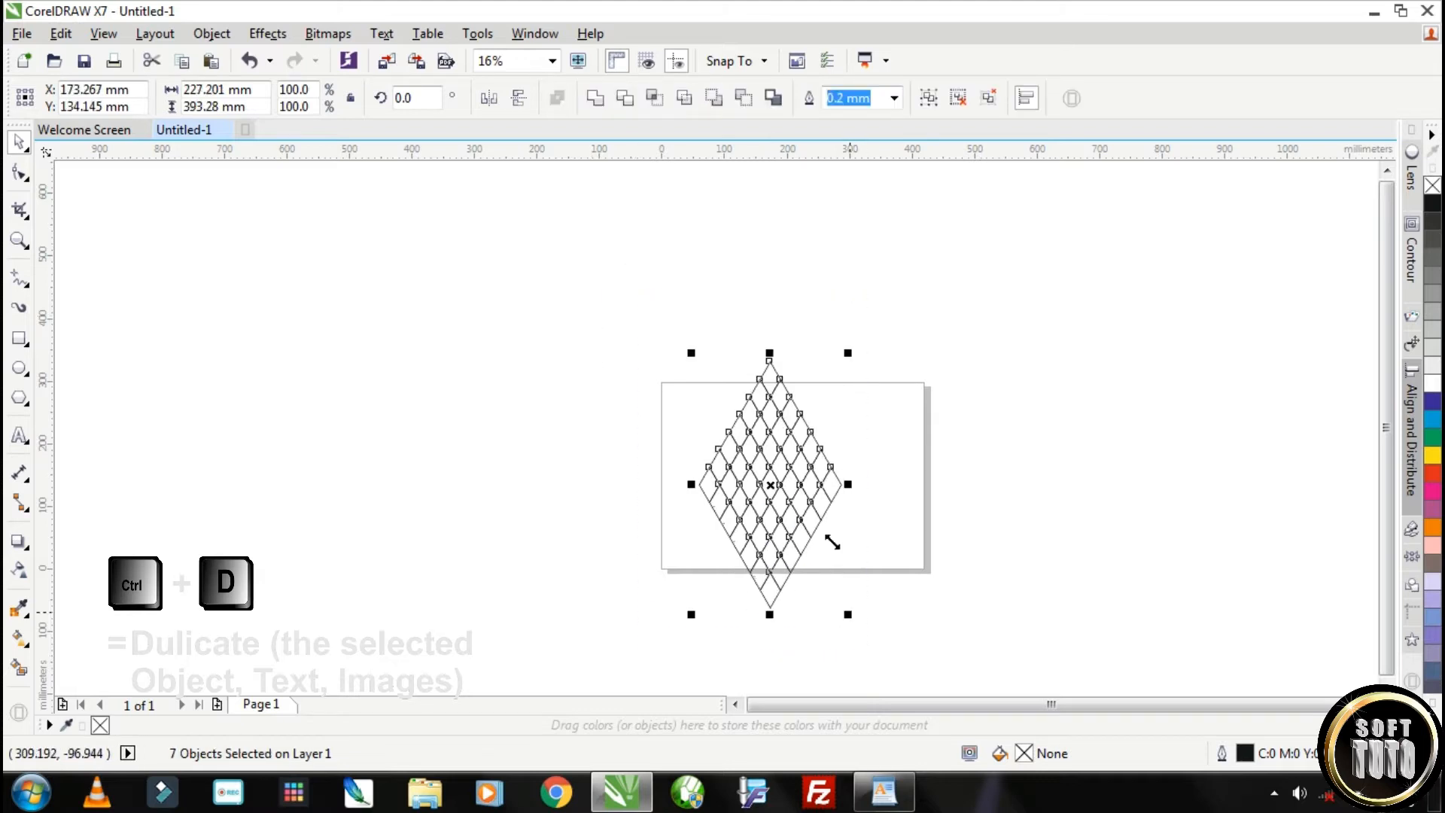
left_click(930, 98)
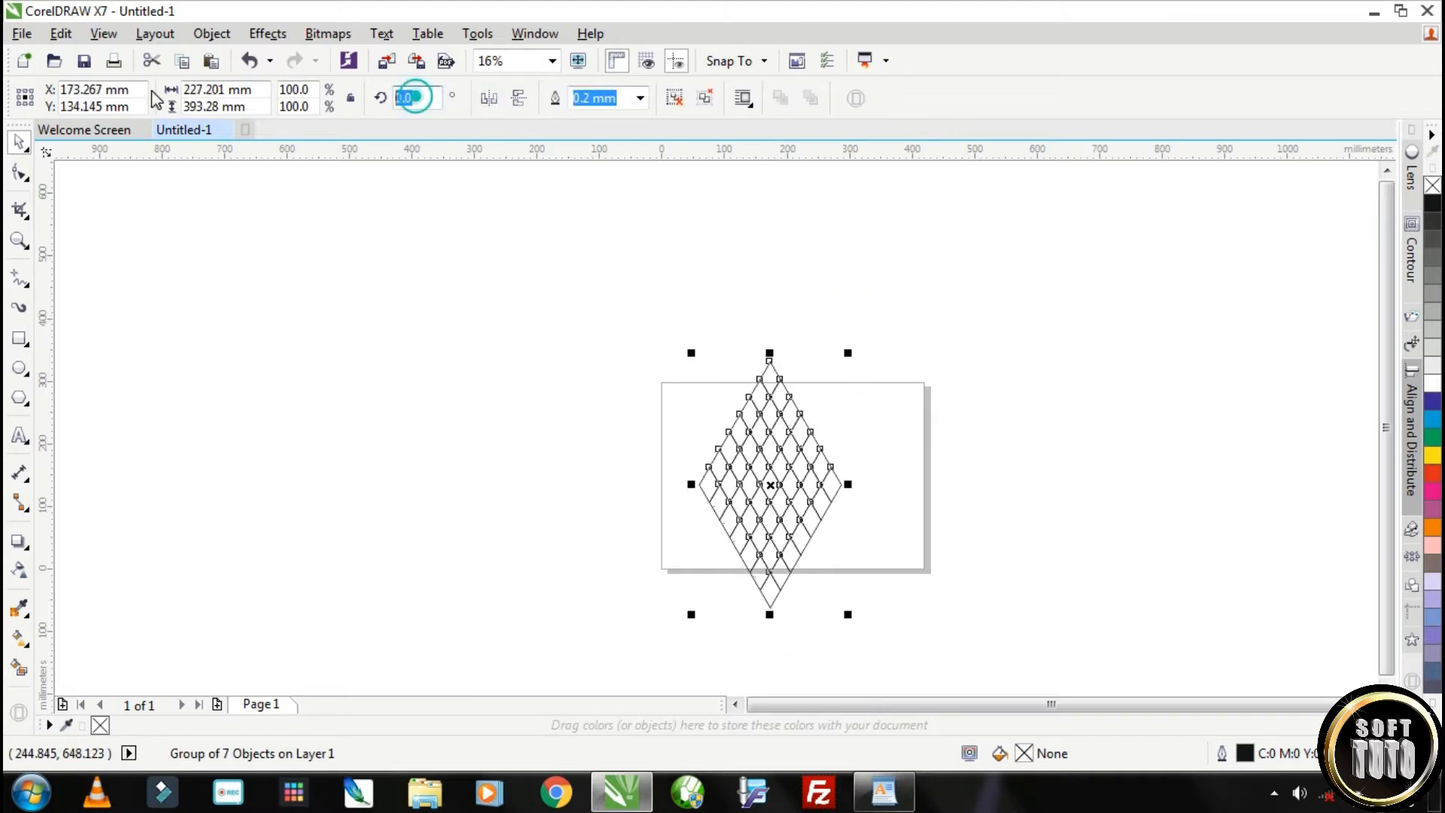
type("90")
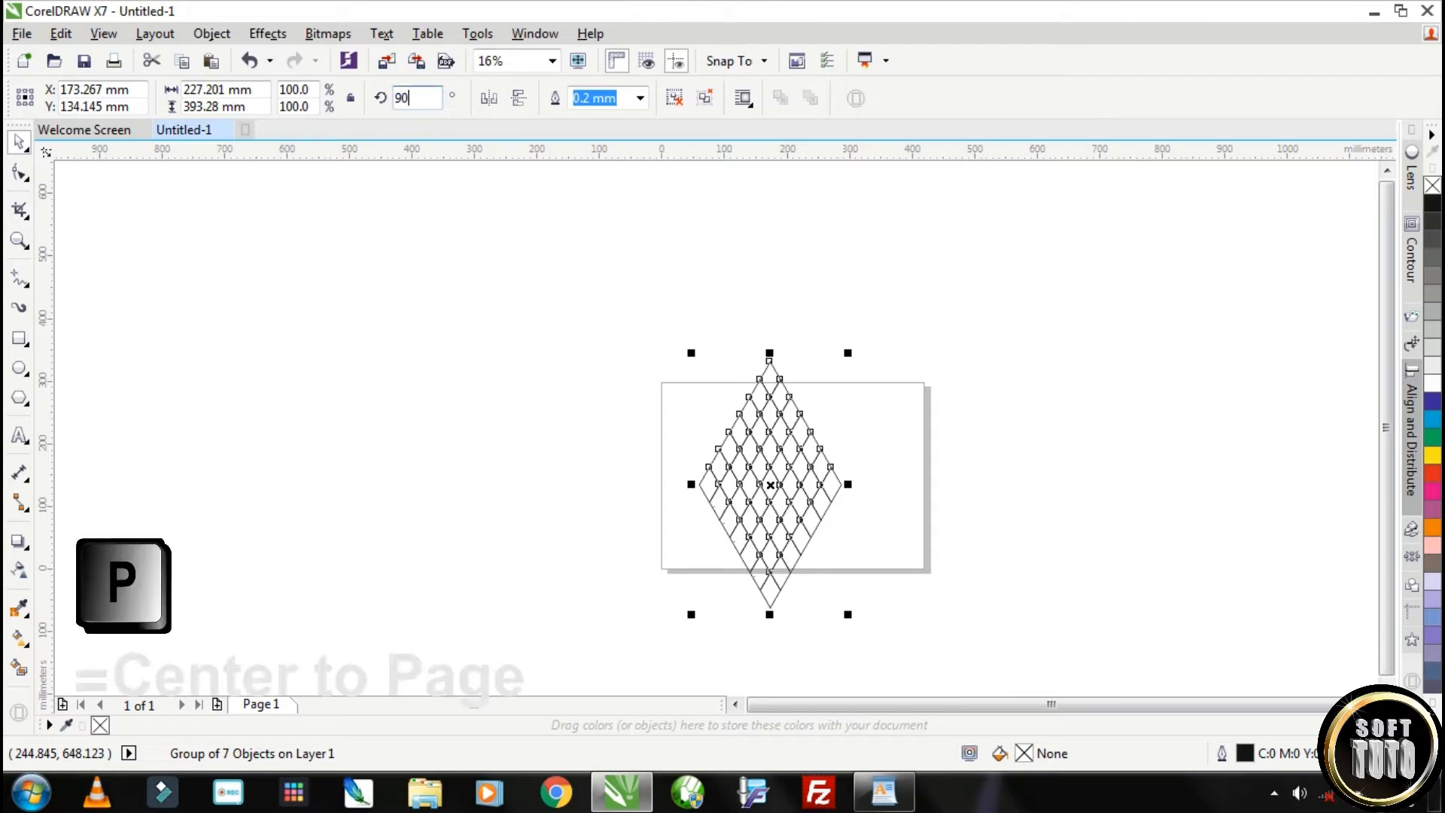
key("Return")
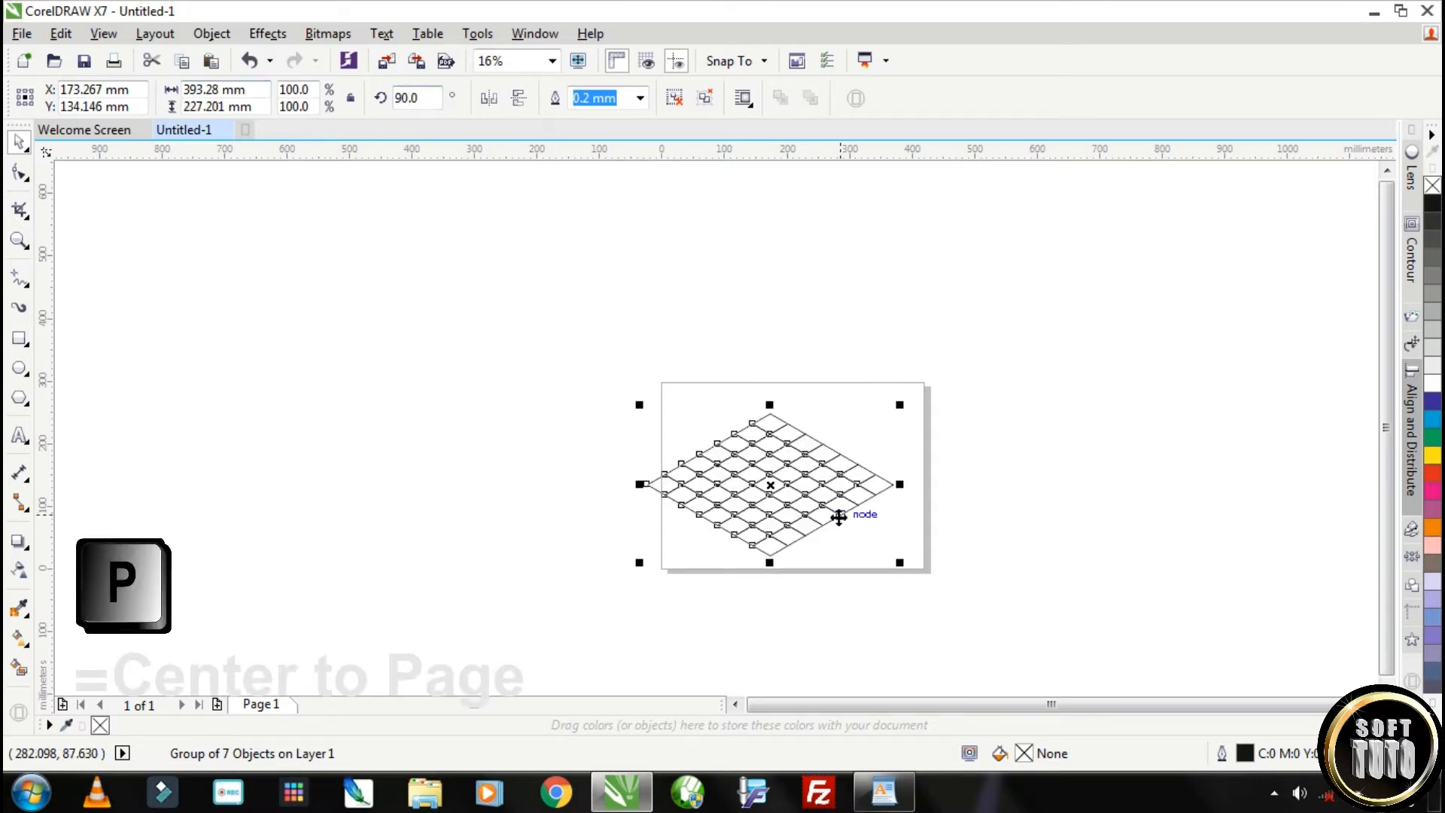
Center the grid on the page and give it a red outline
scroll(858, 504, "up", 2)
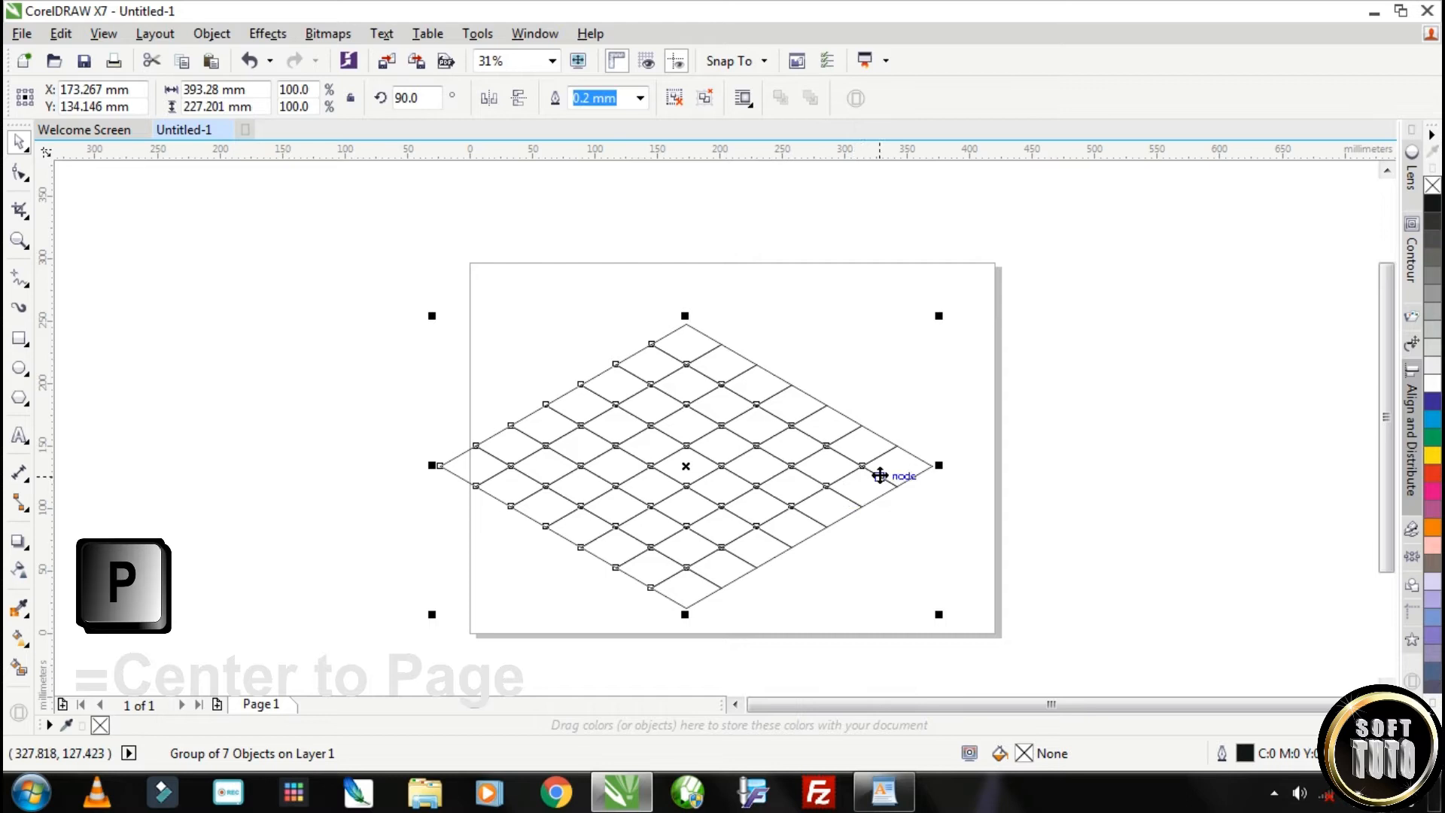
left_click(183, 299)
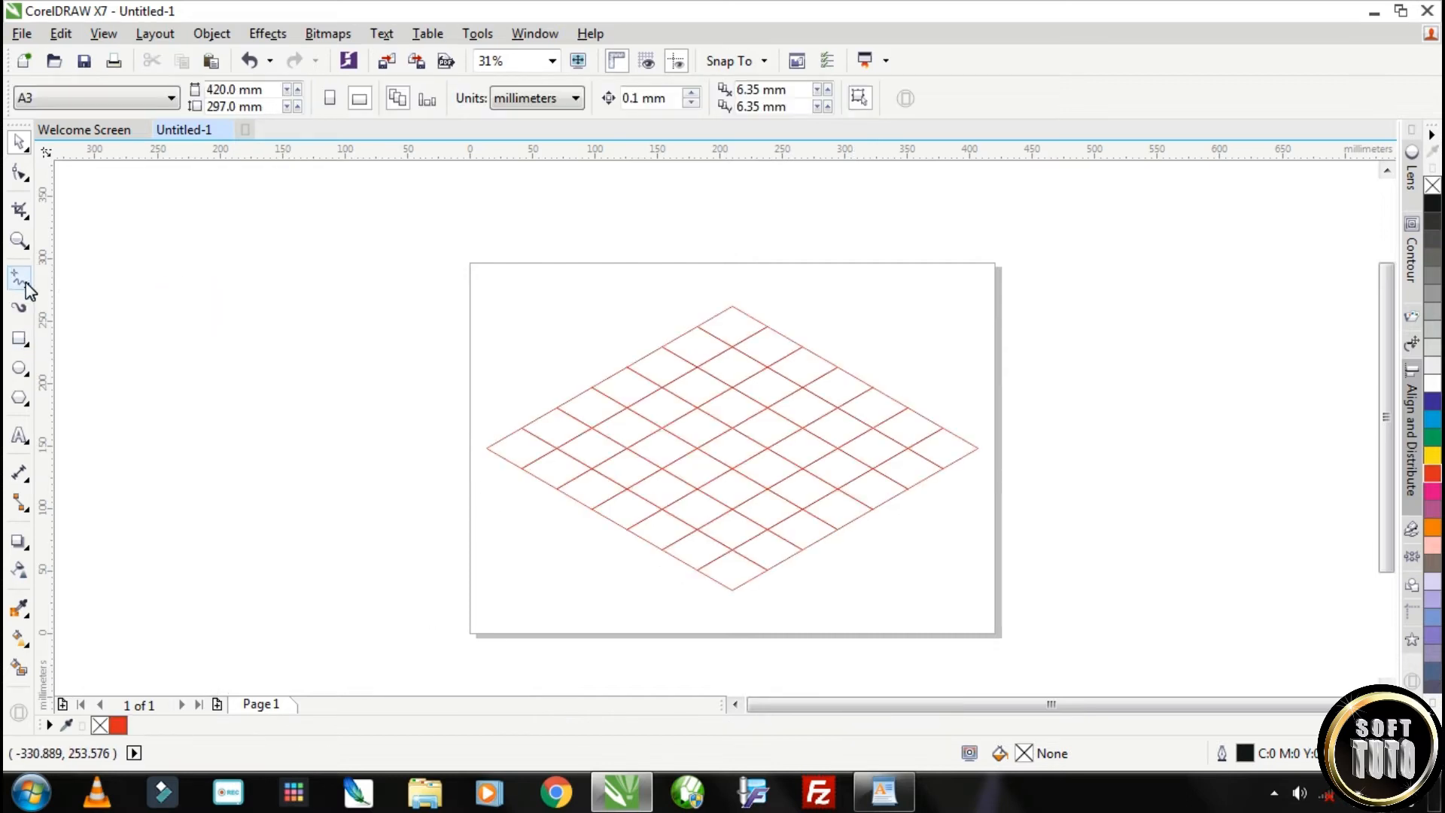
Start a Pen outline of an isometric S at the node below the grid's top corner, tracing the upper-left edge and two rounded outer corners
left_click(28, 283)
left_click(84, 345)
scroll(780, 343, "up", 4)
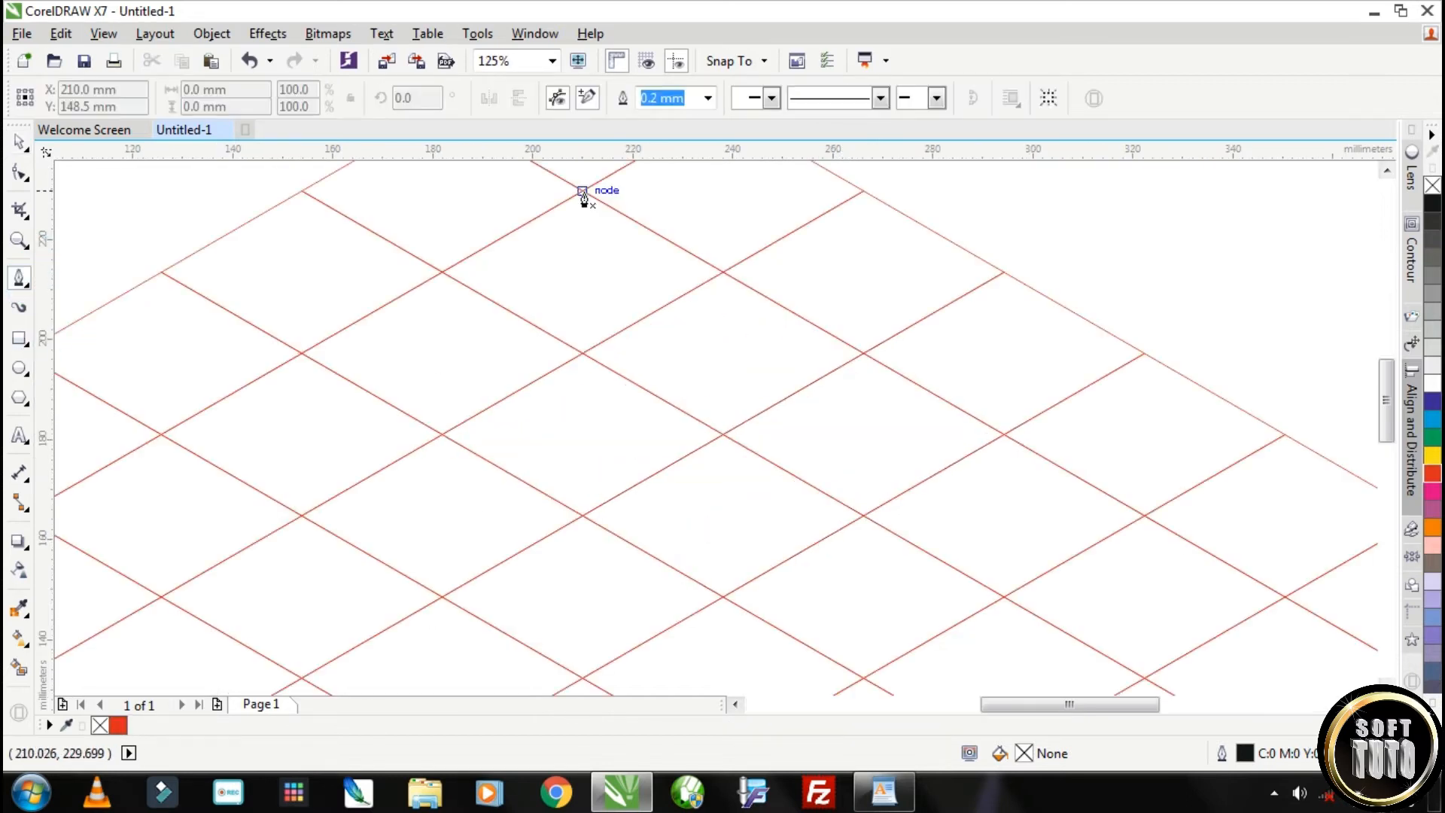
left_click(583, 195)
scroll(580, 195, "down", 4)
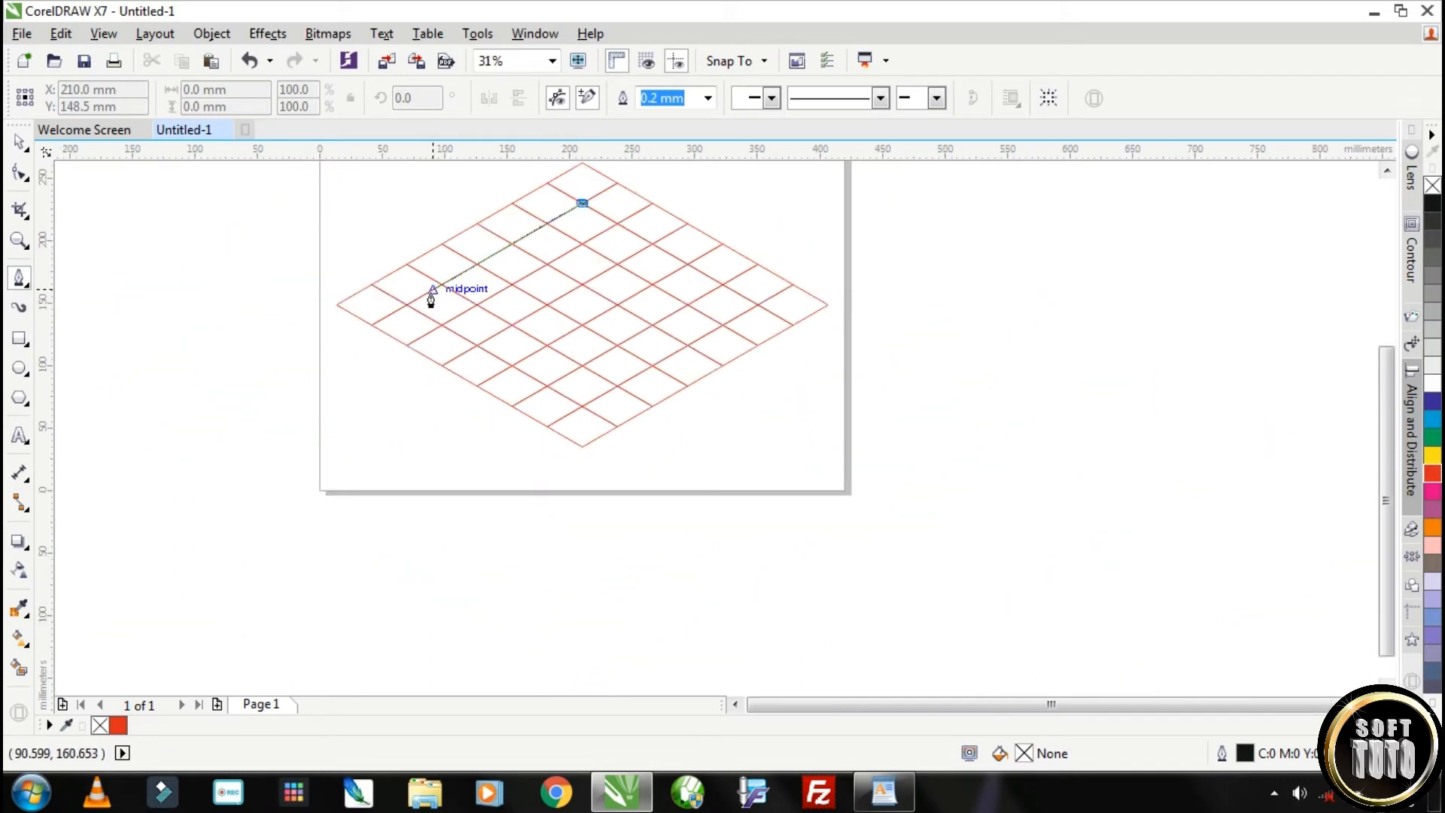
scroll(431, 300, "up", 2)
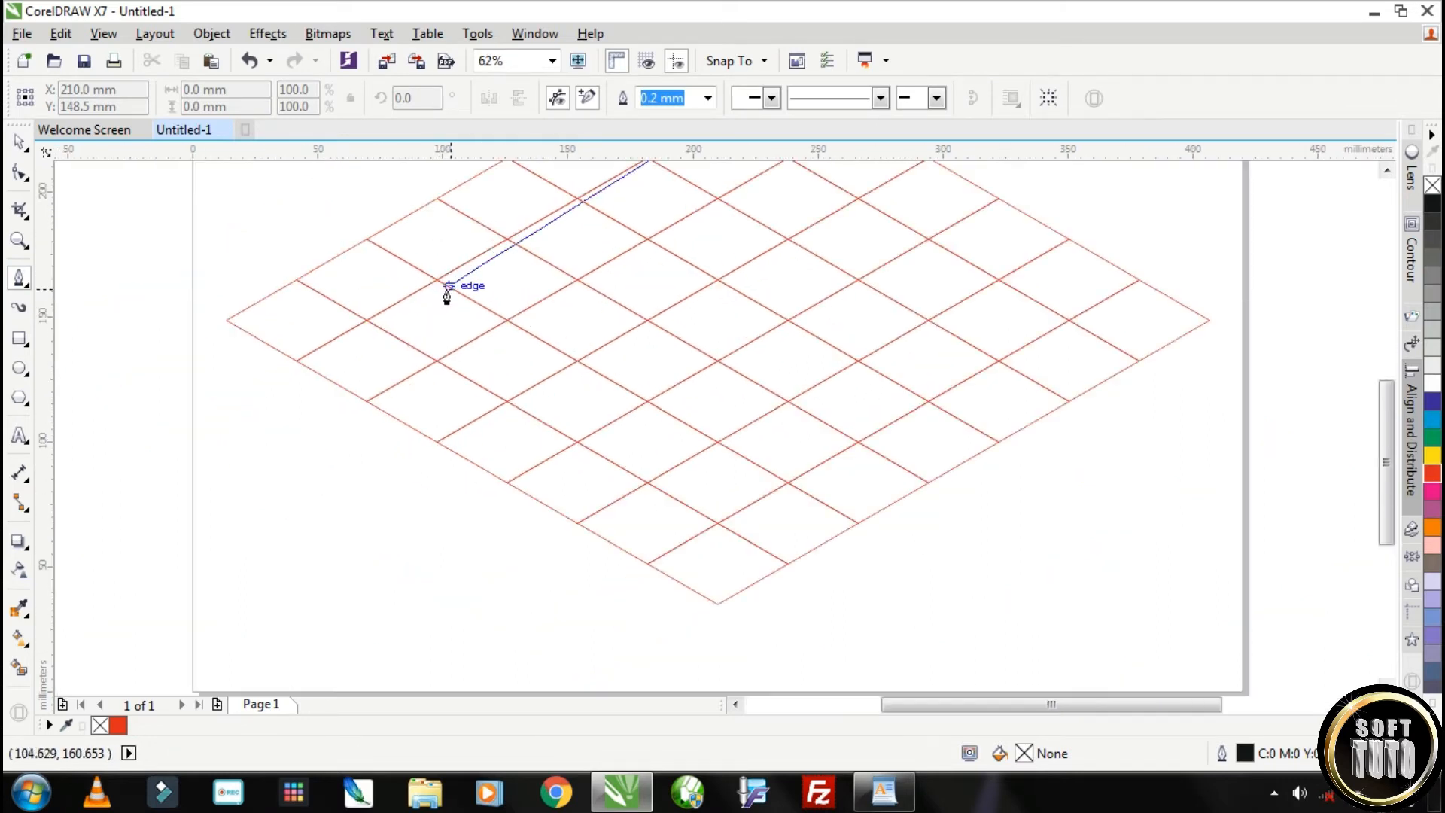
left_click(392, 305)
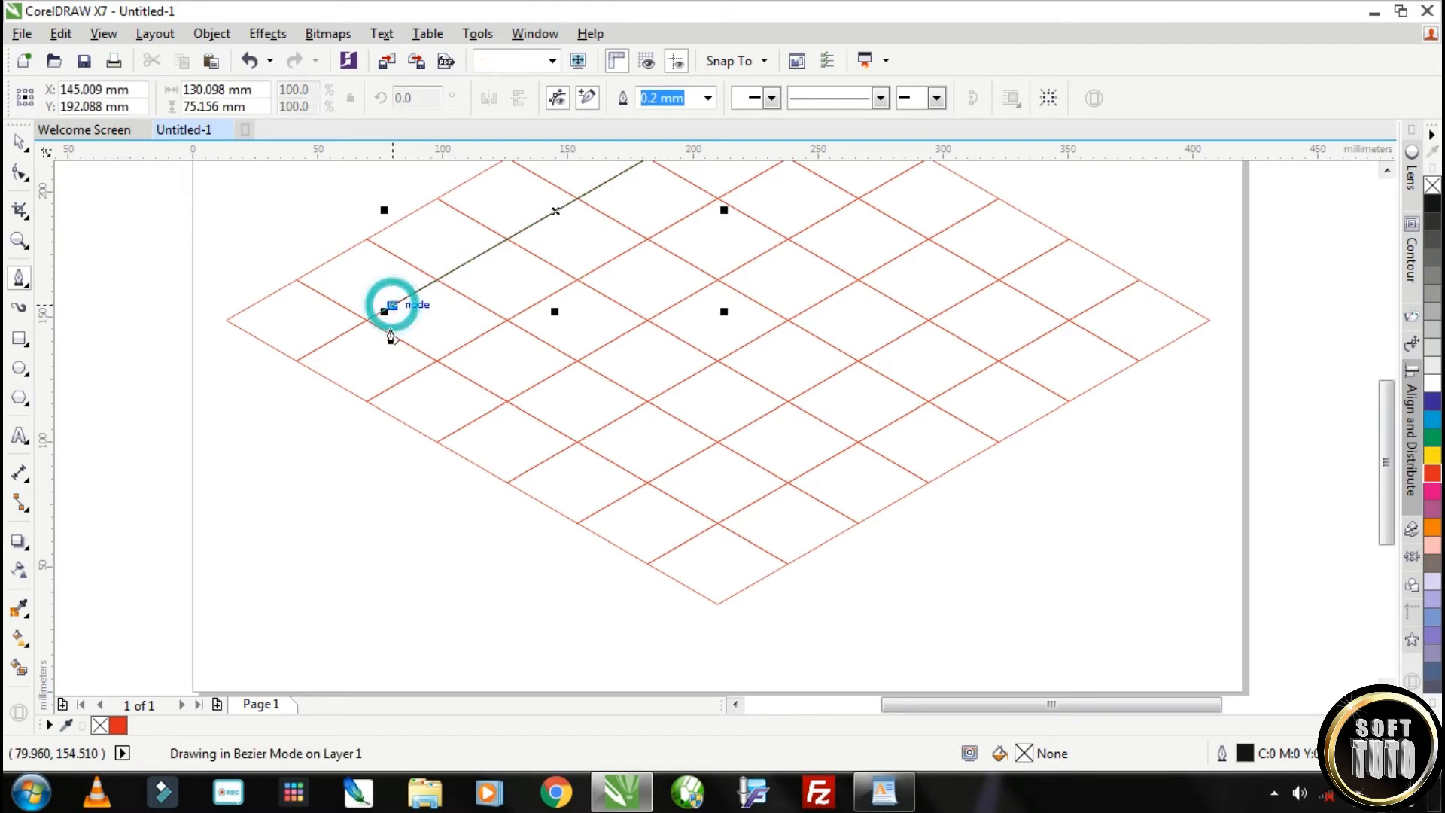
left_click_drag(389, 333, 418, 348)
left_click_drag(559, 432, 645, 404)
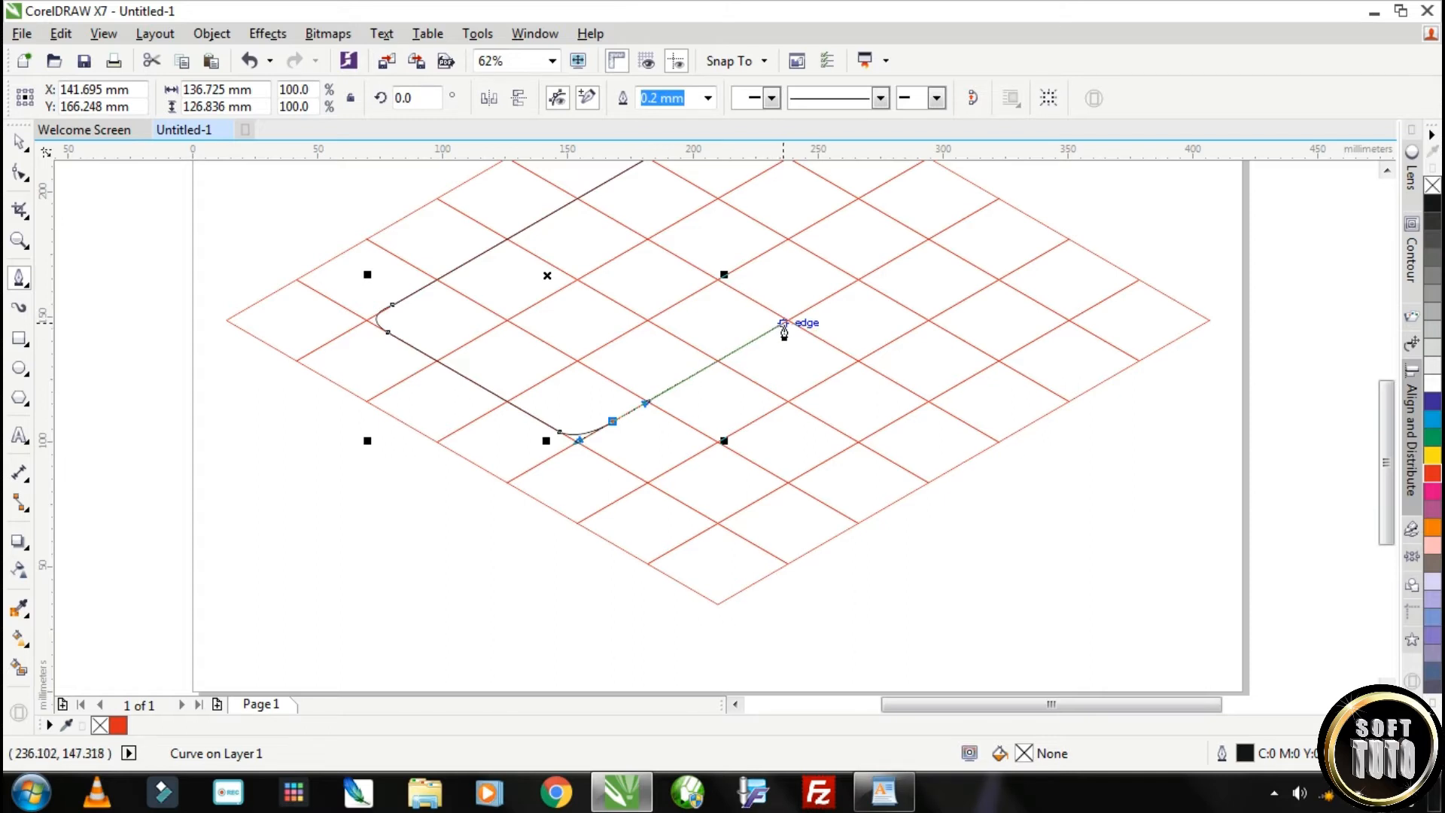
Continue the S outline along the grid through the rounded lower inner bend, across the lower end and up the lower-right outer edge
left_click_drag(840, 290, 882, 347)
left_click(910, 311)
left_click(648, 483)
left_click(717, 524)
left_click(1051, 331)
Trace the rounded right corner, upper outer bend and upper inner bend of the S, and close the outline at its starting node
left_click_drag(1043, 305, 1018, 291)
left_click(882, 212)
left_click_drag(835, 211, 809, 227)
left_click(595, 350)
left_click_drag(559, 350, 551, 293)
left_click(523, 329)
scroll(661, 258, "up", 2)
scroll(700, 226, "down", 2)
left_click(633, 177)
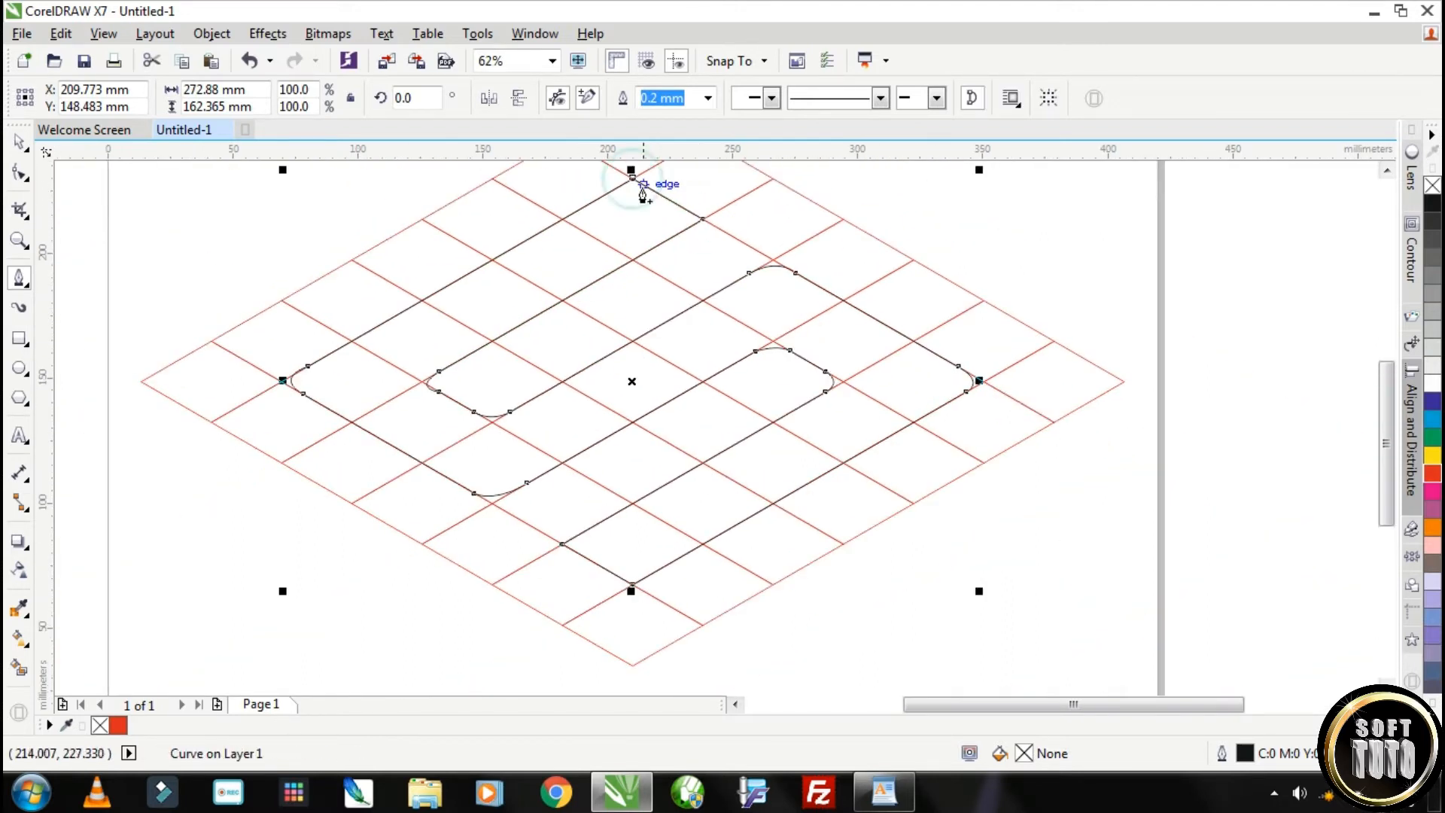
Try to move the S outline off the grid to the right of the page
left_click(20, 143)
scroll(592, 287, "down", 2)
left_click_drag(644, 316, 850, 252)
left_click_drag(941, 276, 1143, 304)
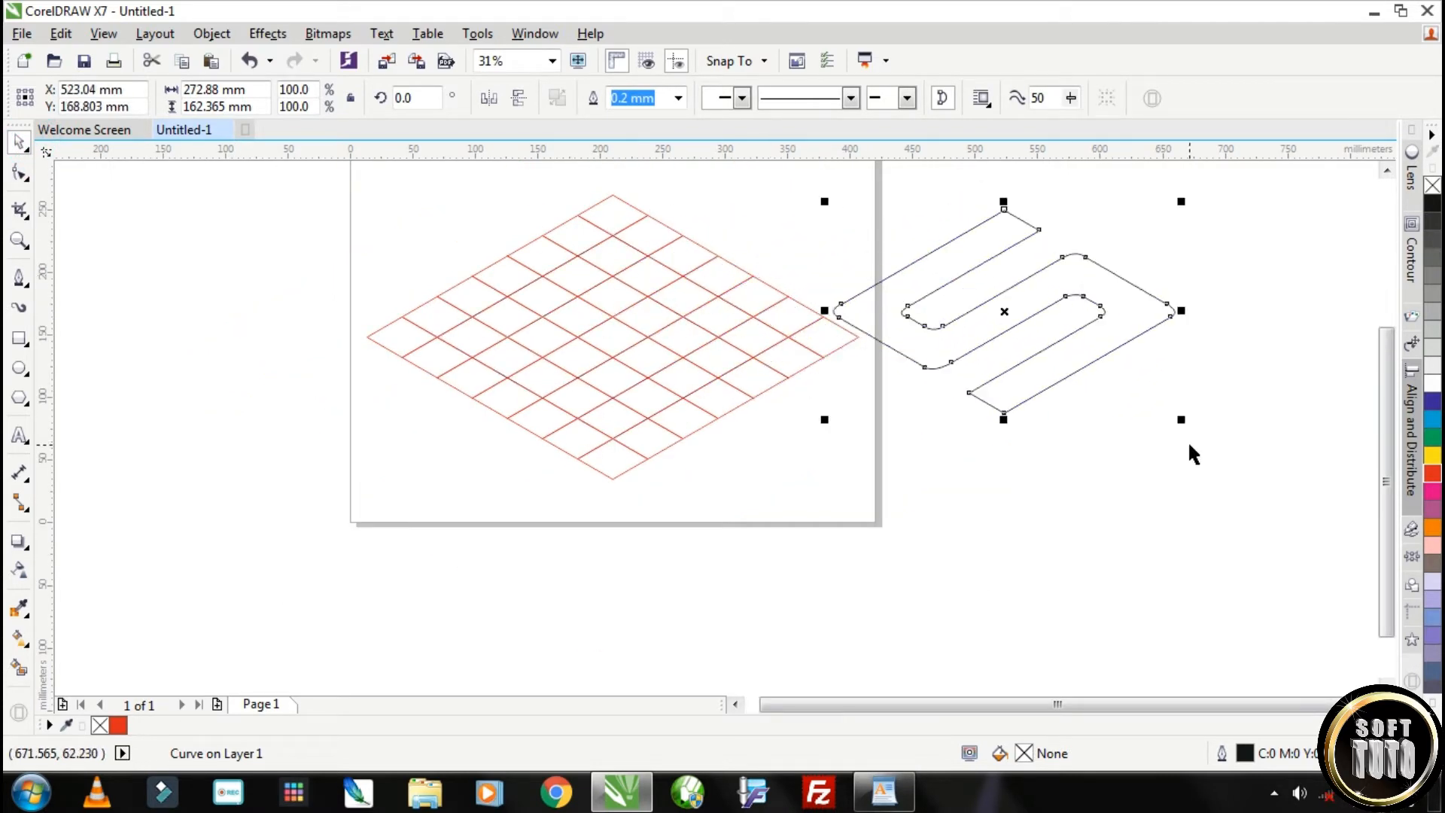
Toggle snapping to objects and undo both moves of the S outline
key("alt+z")
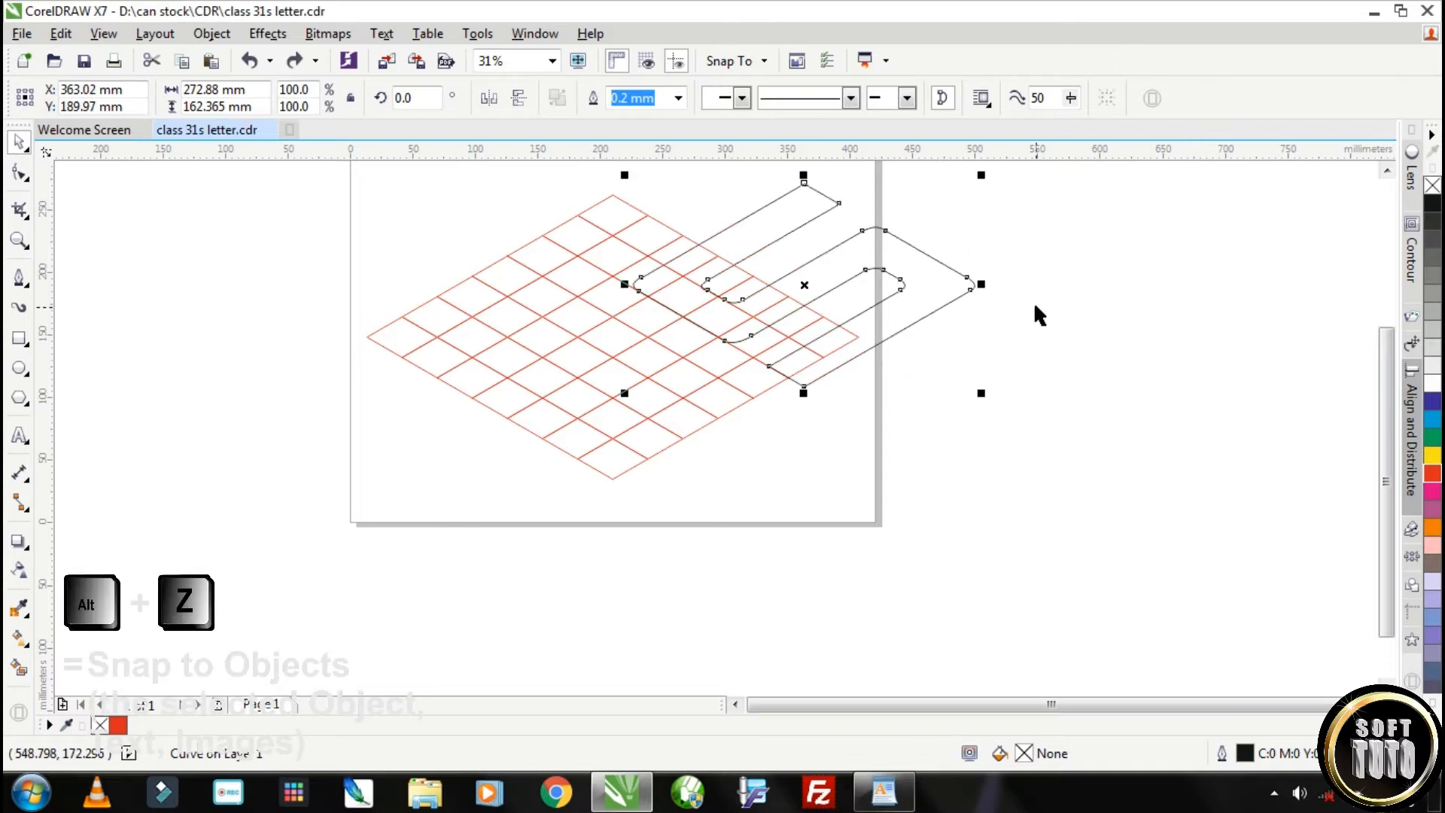
key("ctrl+z")
key("ctrl+z")
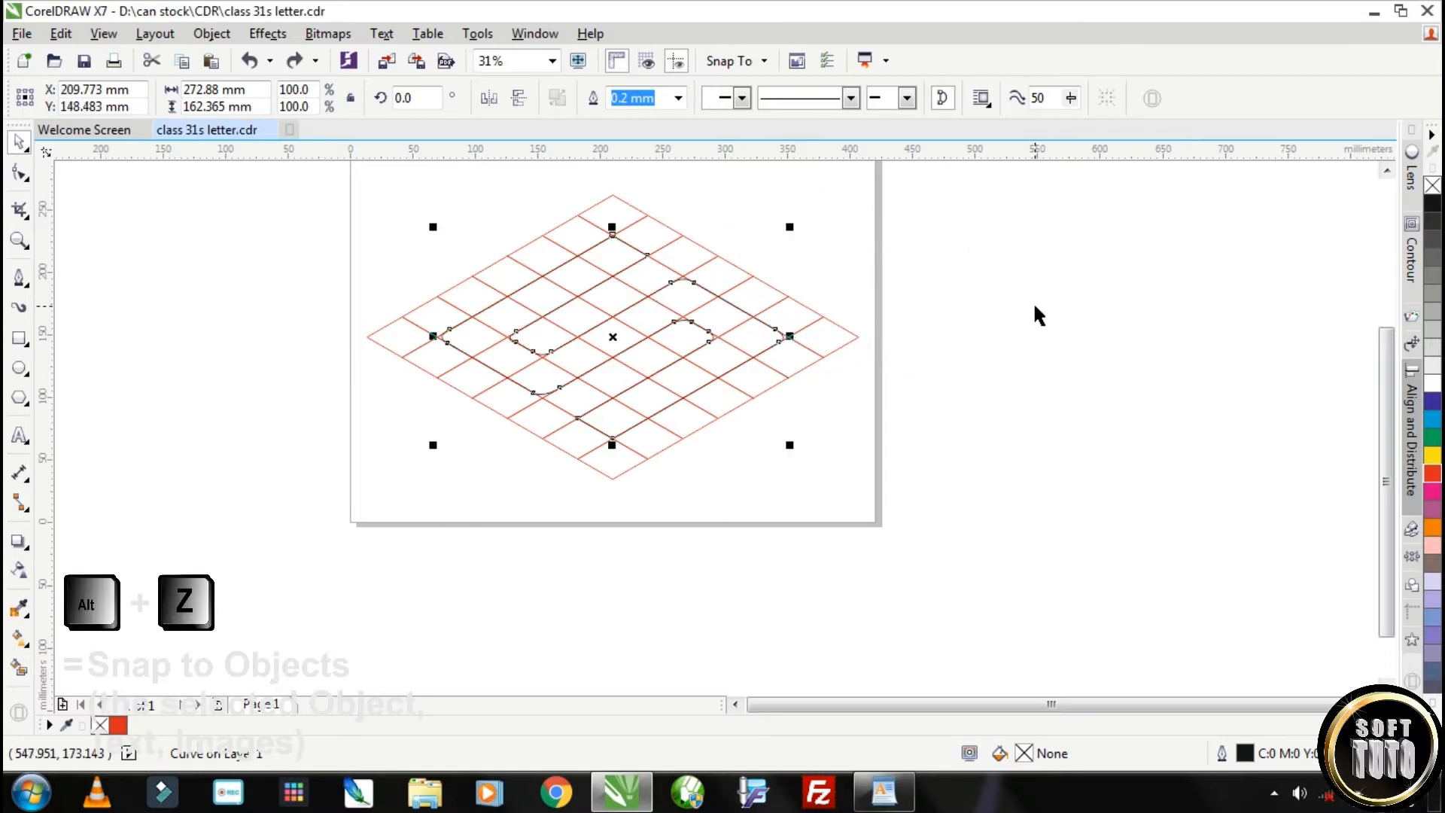
left_click(1195, 292)
scroll(729, 313, "up", 2)
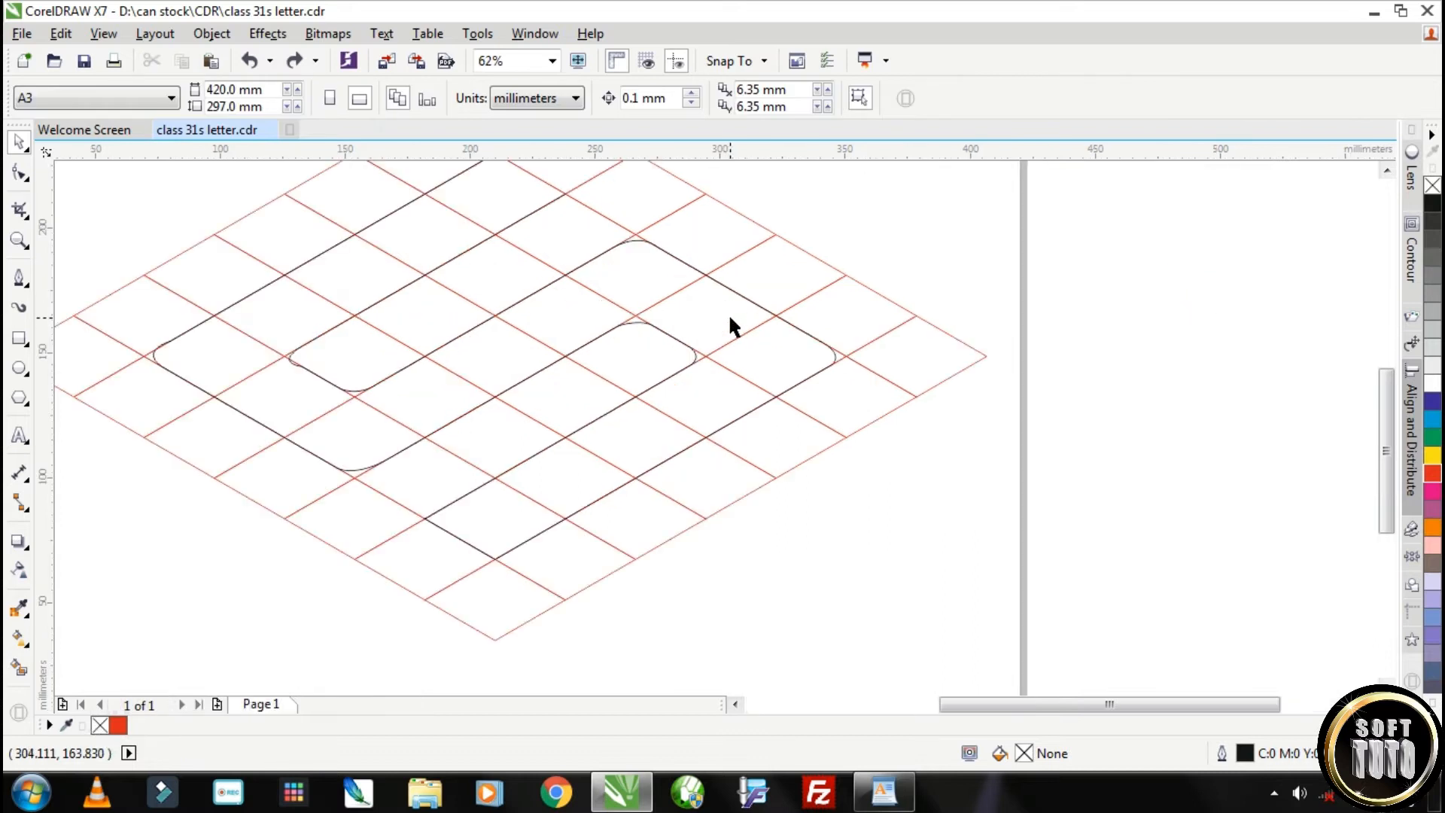
scroll(802, 330, "down", 2)
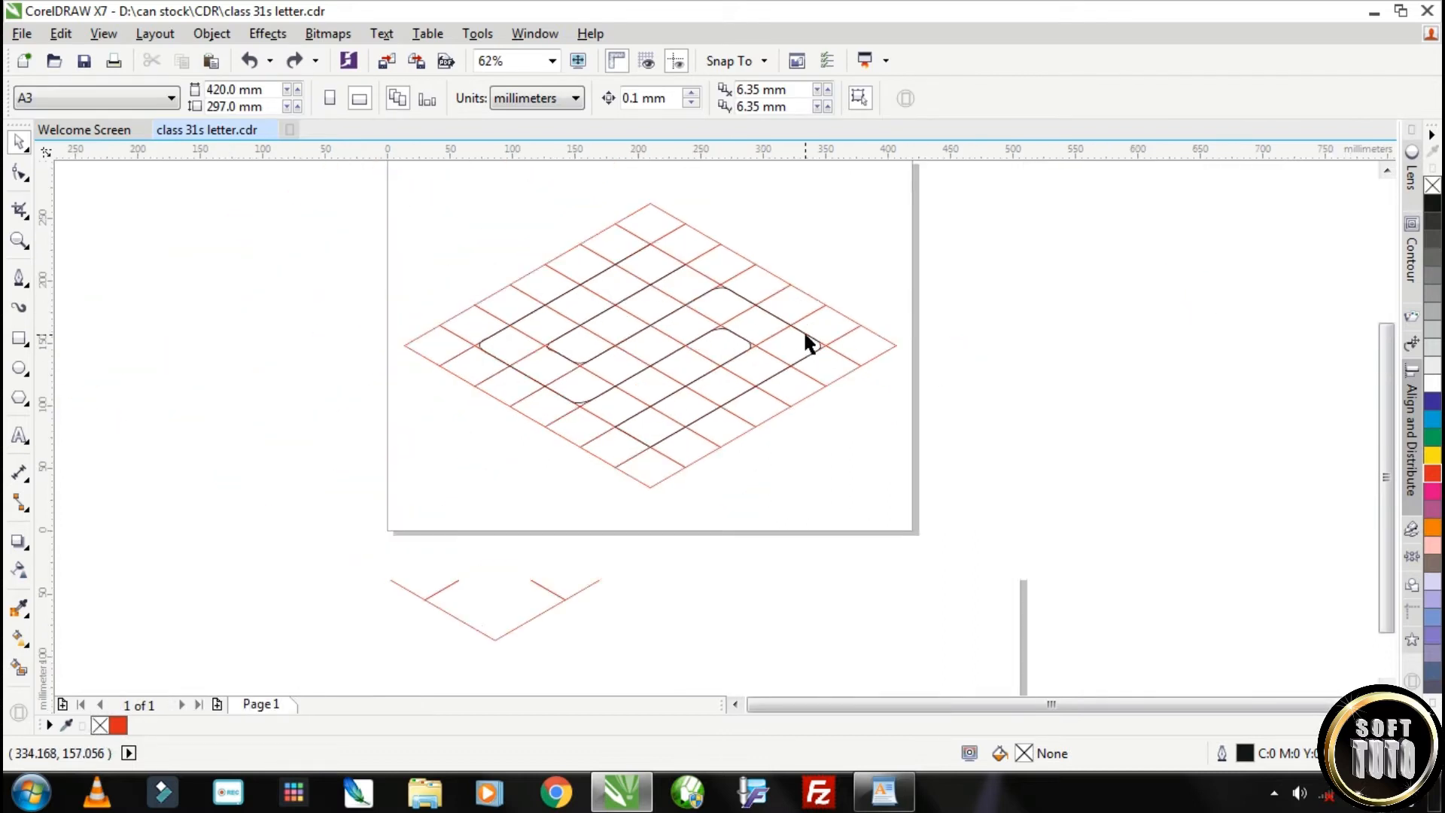
scroll(570, 282, "up", 2)
scroll(737, 248, "up", 2)
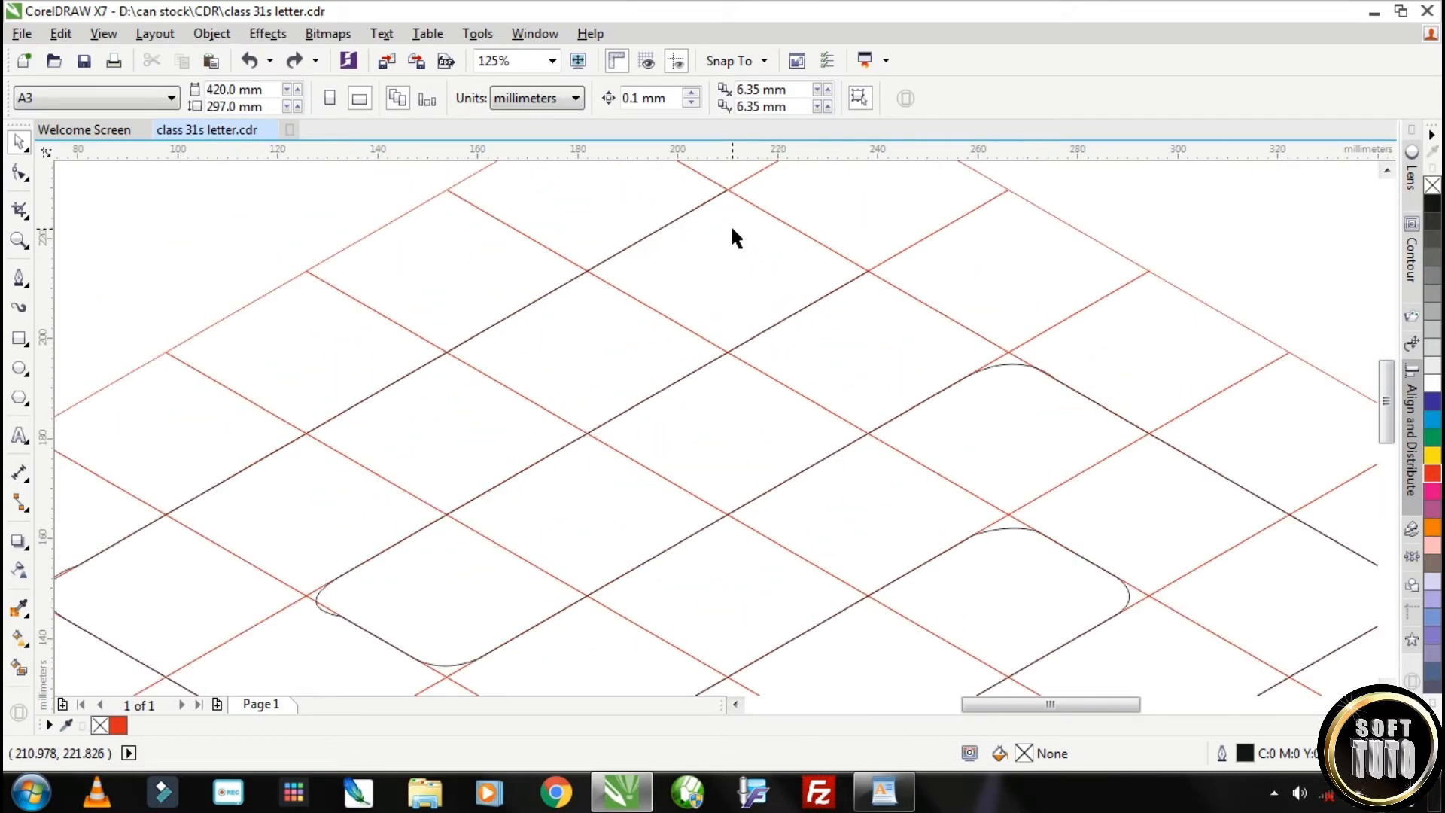
Reshape the S outline's left outer corner curve, make its lower node a cusp and align that node's handle with the grid line
left_click(744, 250)
scroll(745, 249, "down", 2)
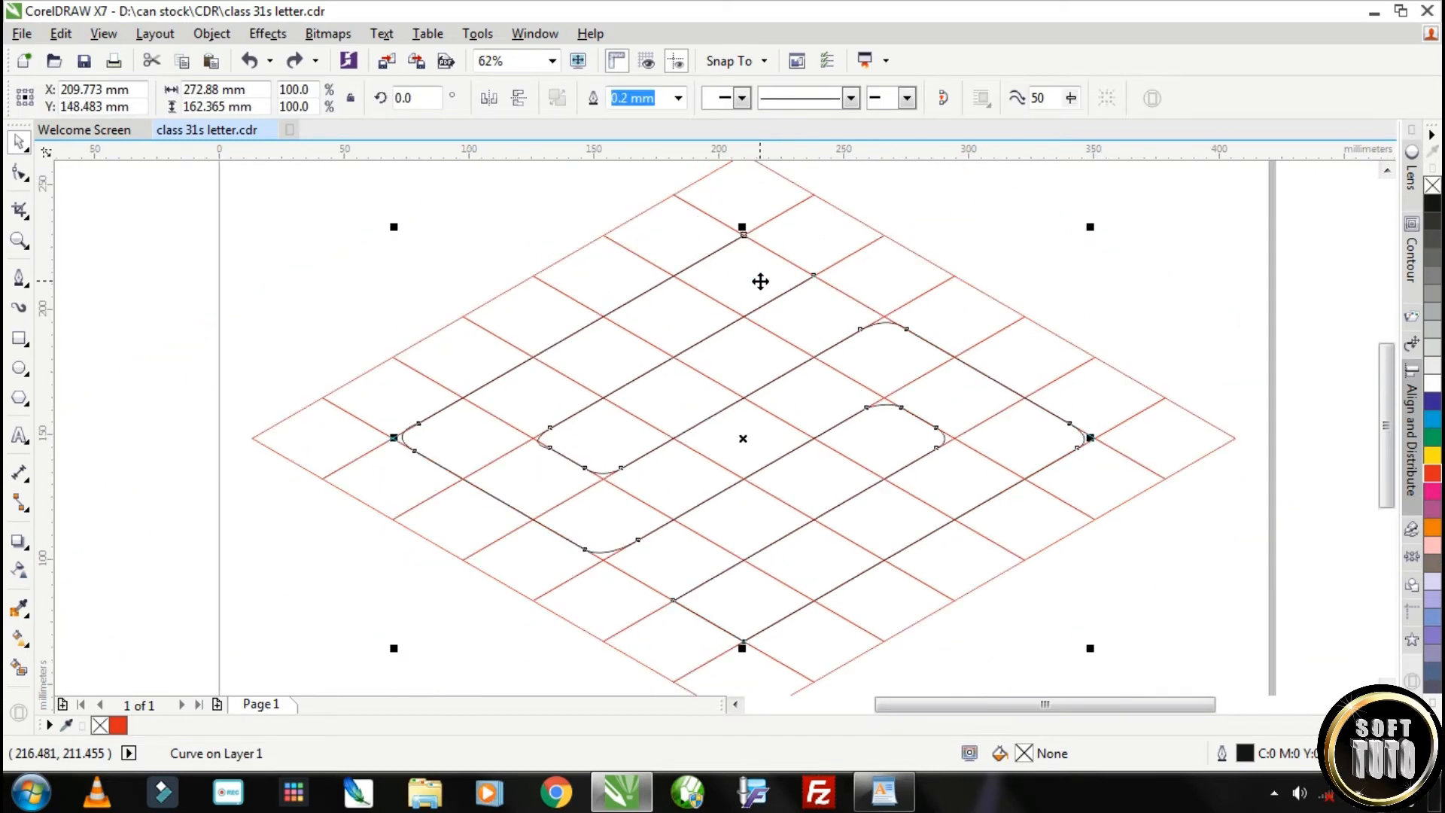
scroll(407, 436, "up", 6)
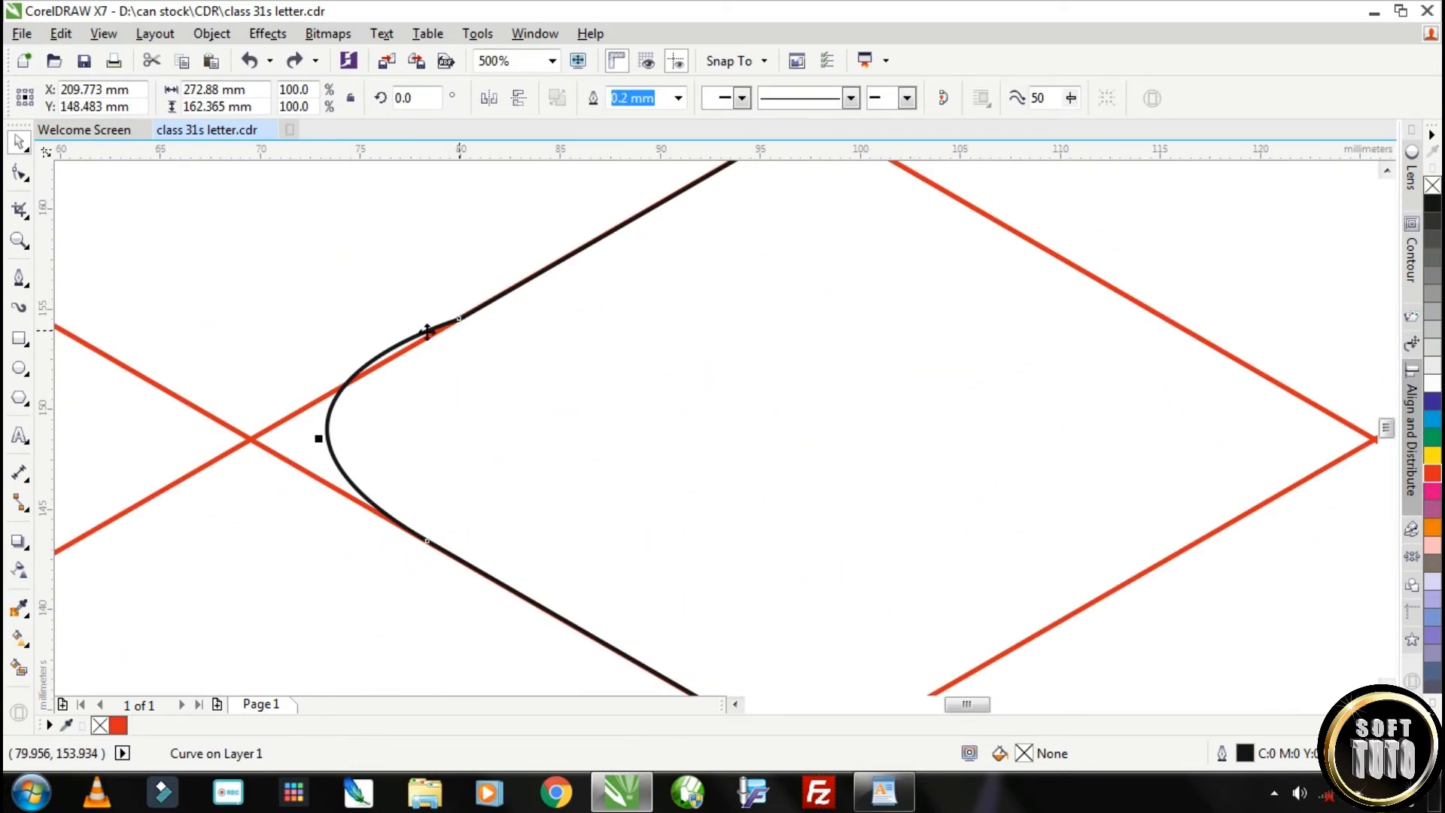
left_click(18, 176)
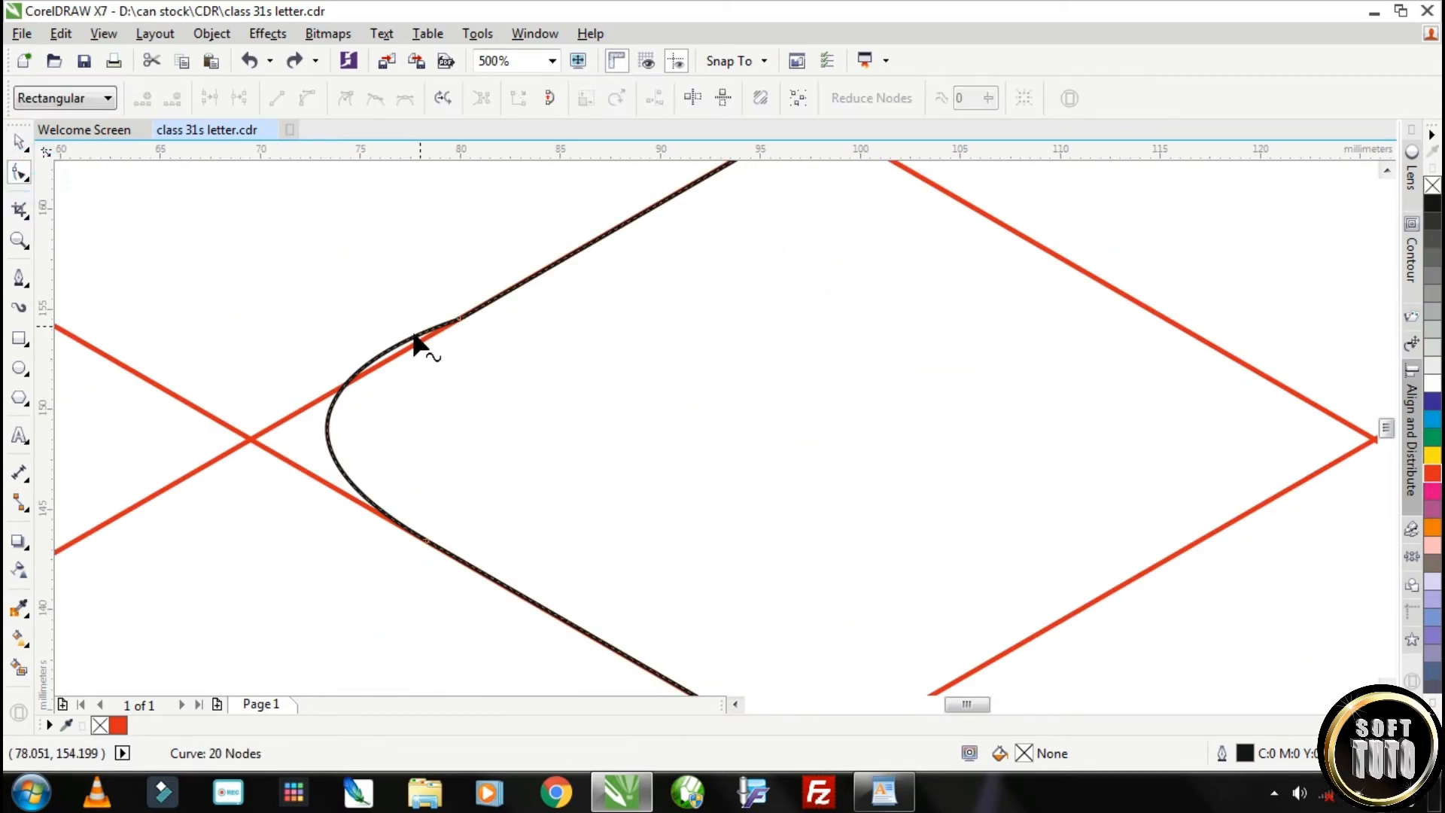
left_click(456, 319)
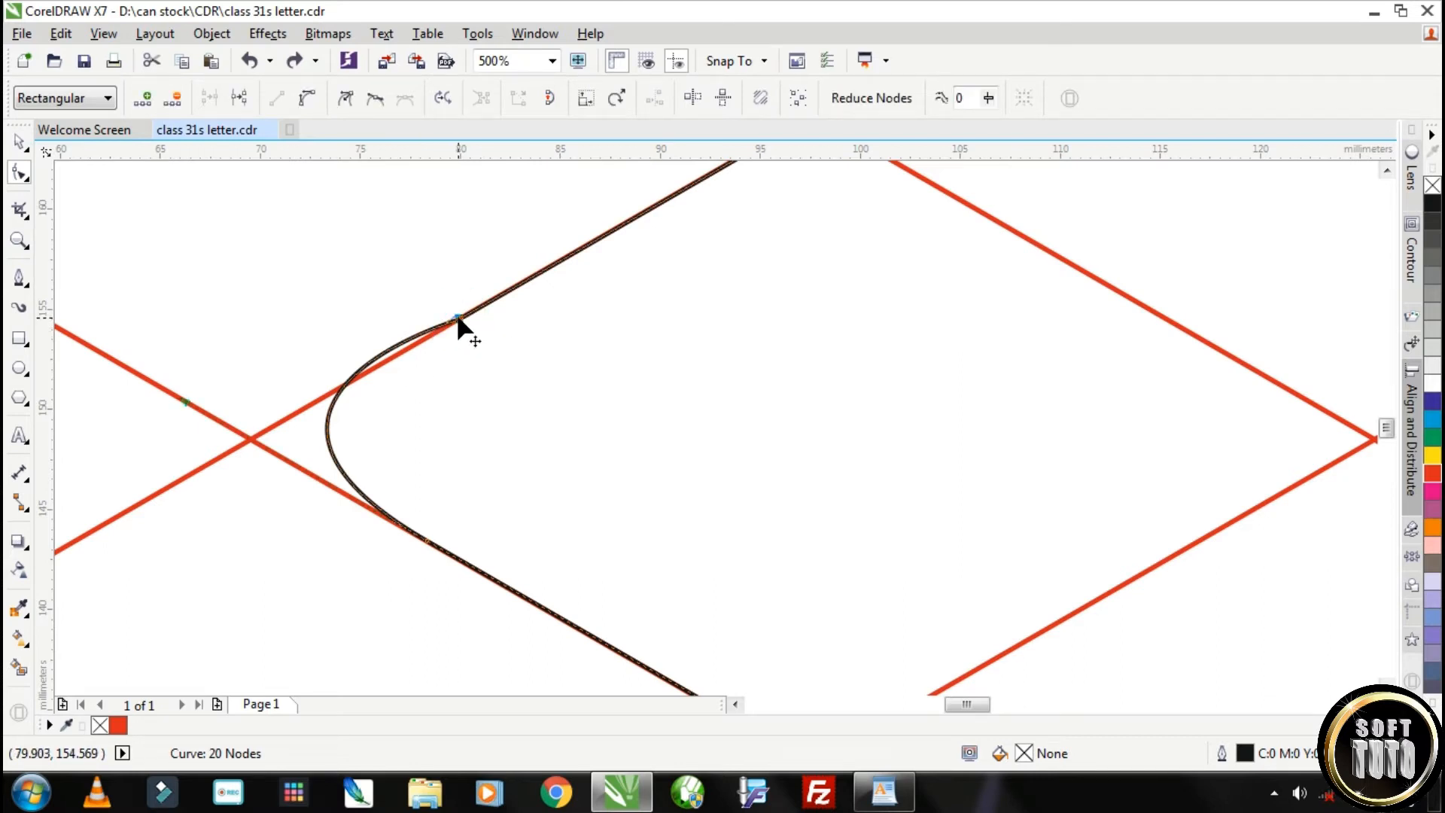
left_click(367, 364)
left_click_drag(370, 364, 379, 397)
scroll(506, 518, "down", 2)
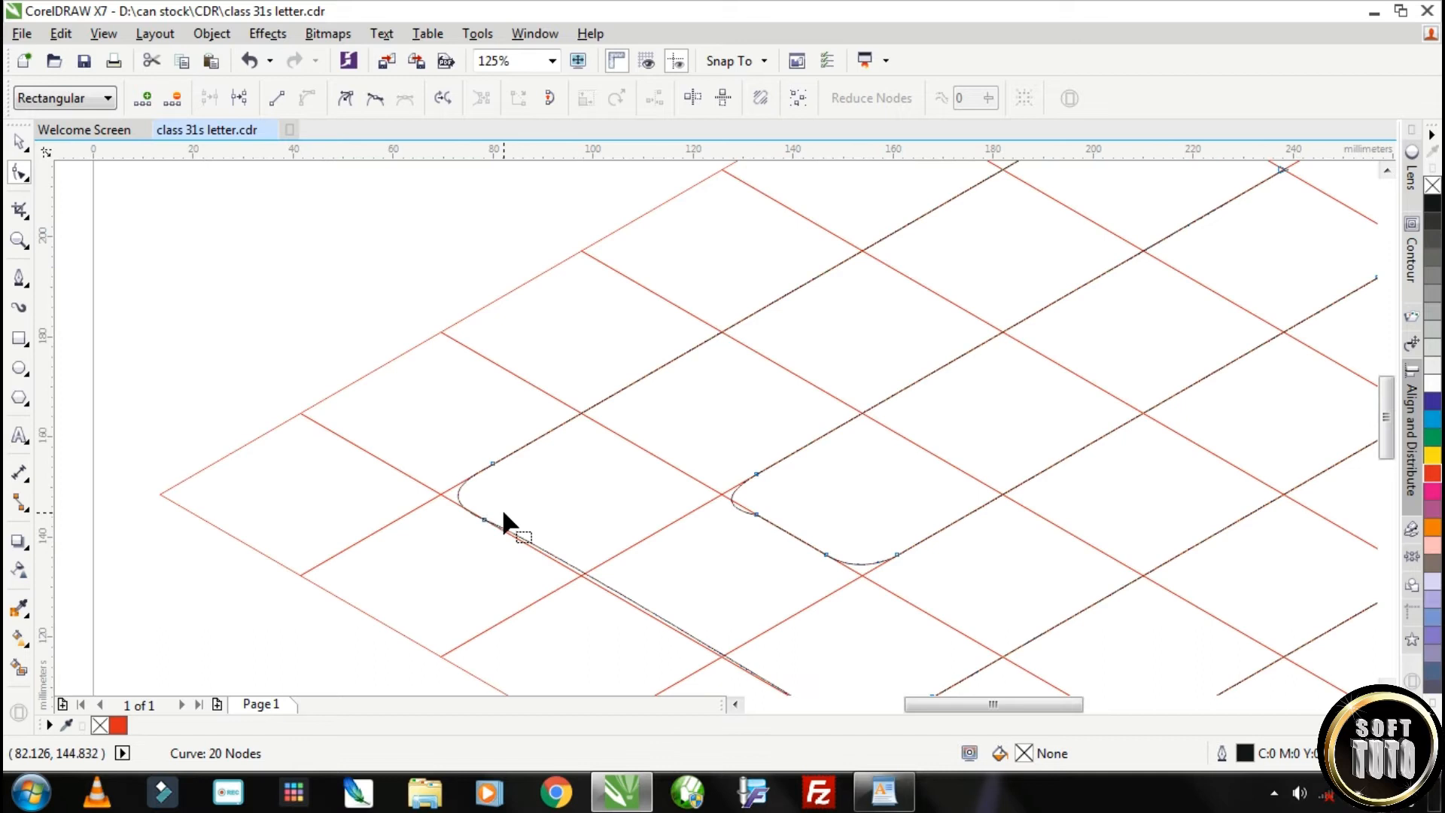
left_click(484, 518)
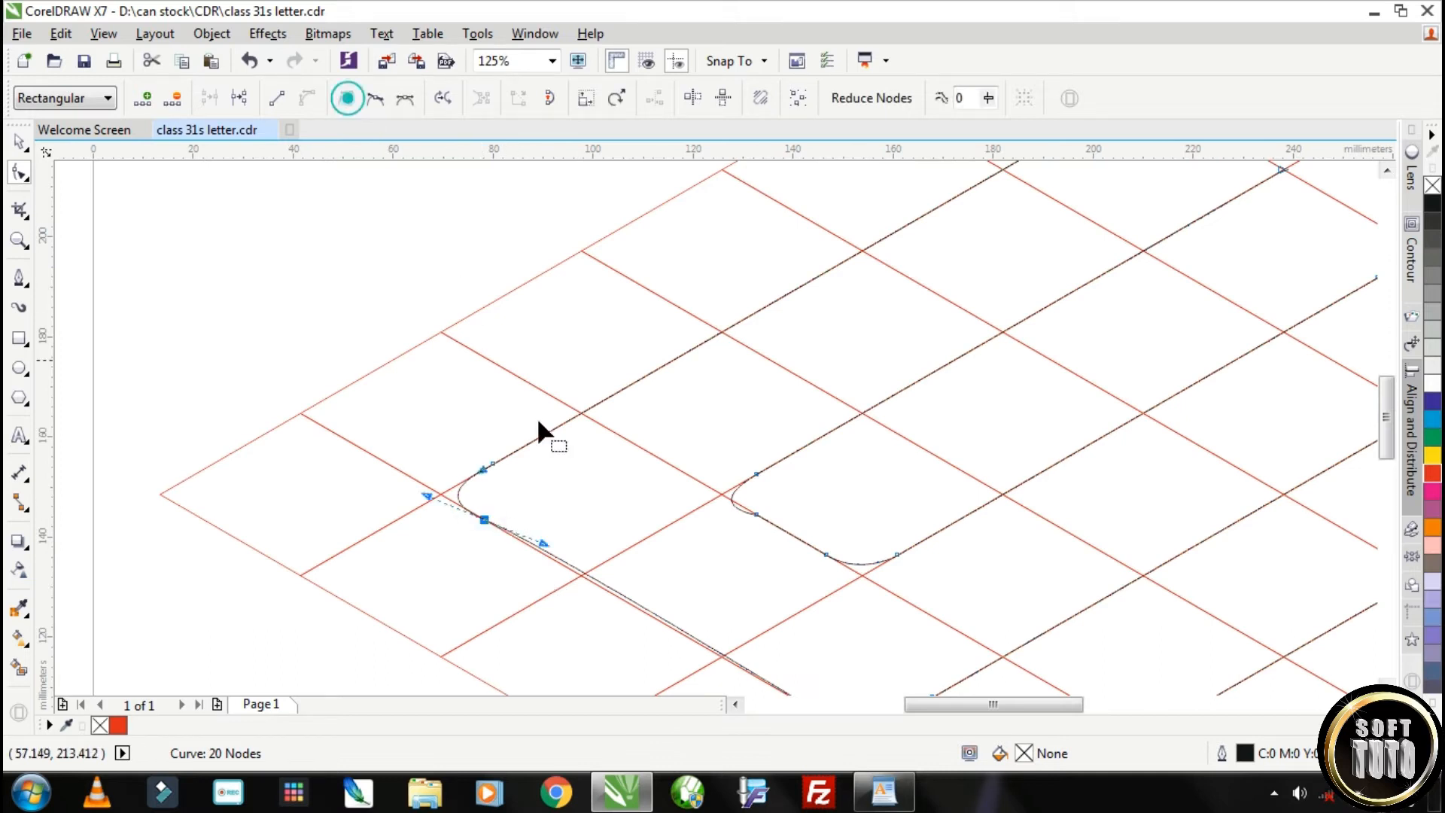
left_click_drag(543, 547, 534, 551)
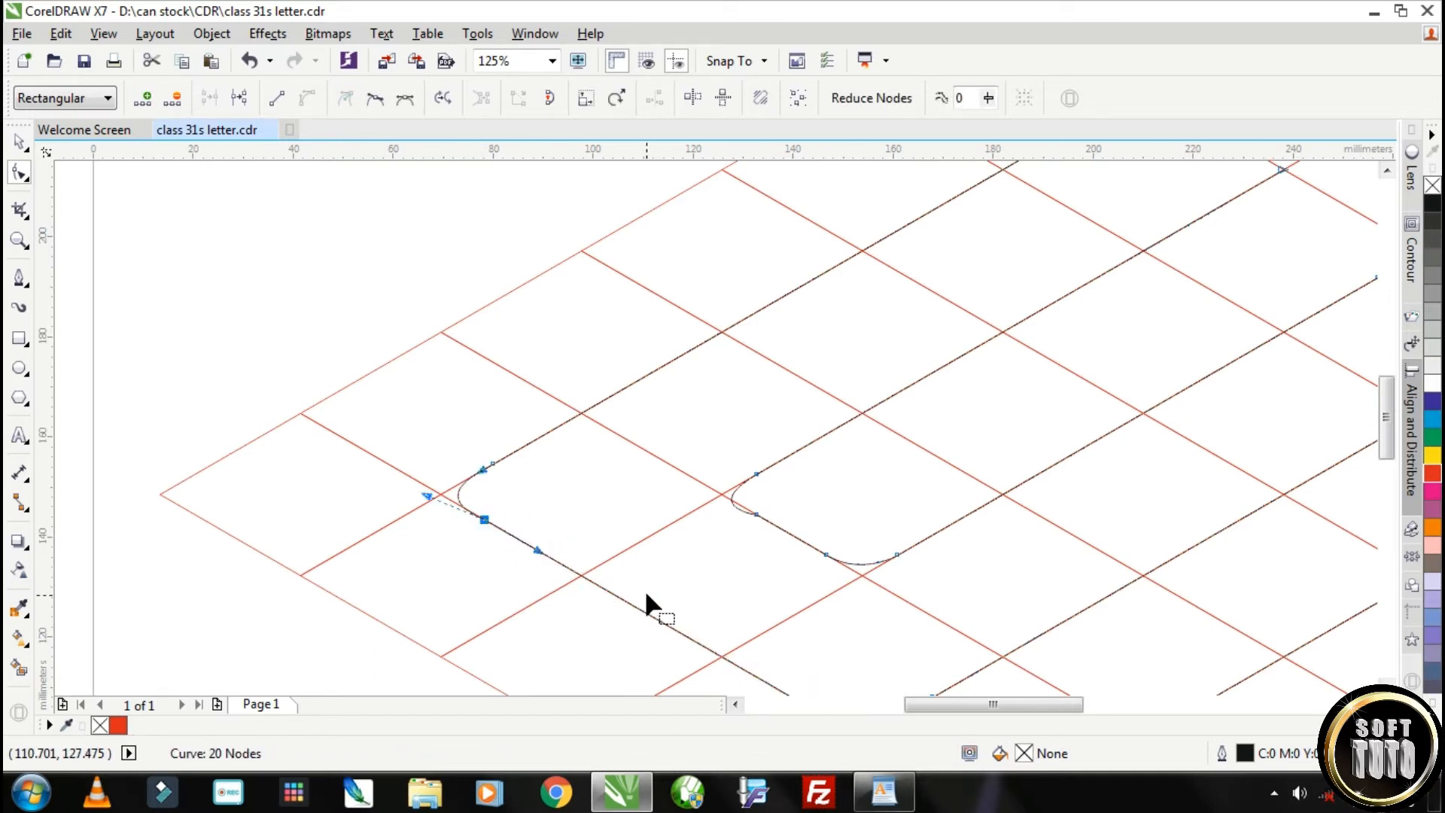
Turn both nodes of the S outline's left inner corner into cusps and pull the curve between them inward
scroll(643, 588, "down", 1)
scroll(704, 556, "up", 2)
left_click_drag(705, 558, 612, 426)
left_click(348, 98)
scroll(685, 546, "up", 1)
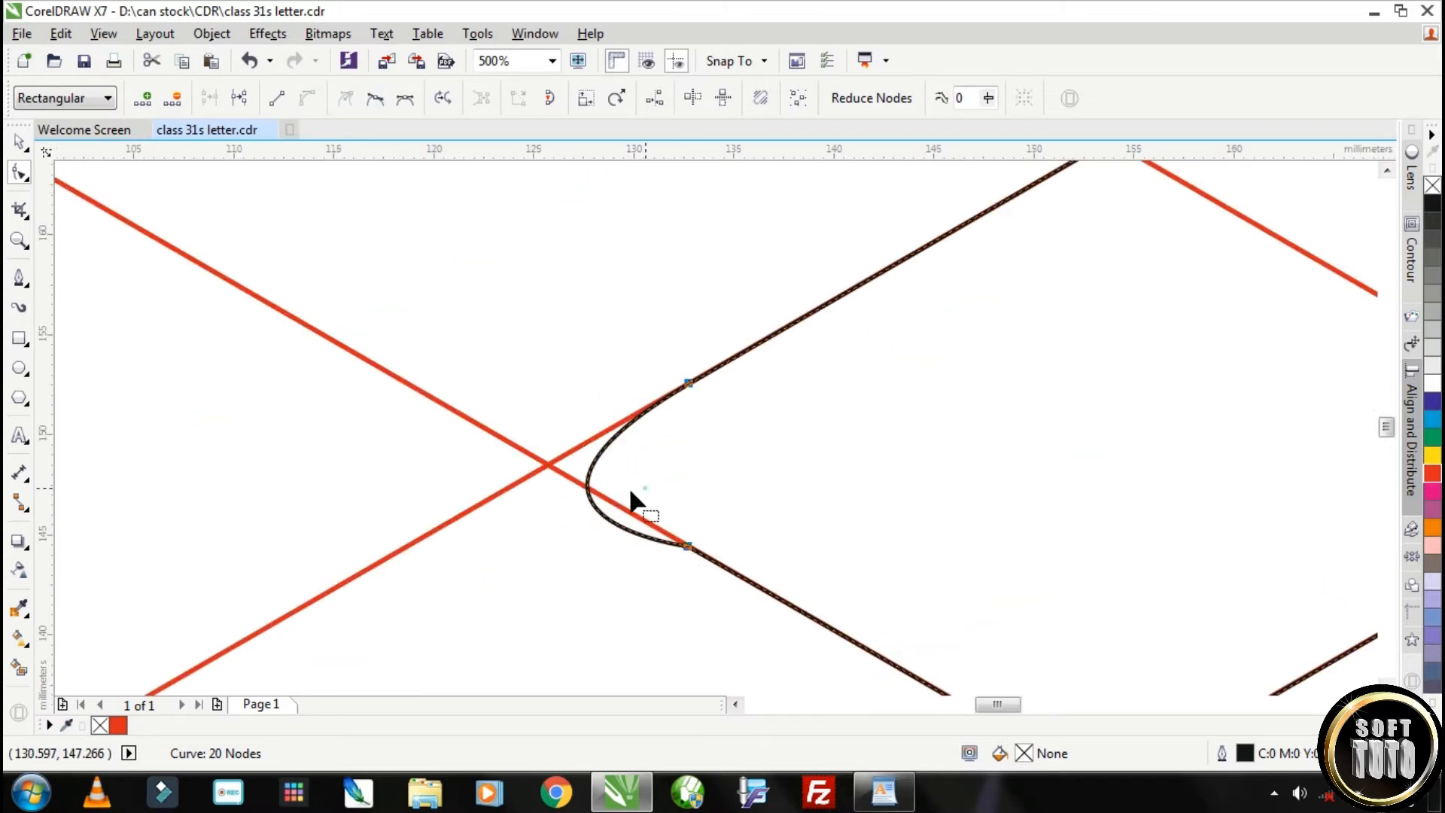
left_click(643, 484)
left_click(595, 514)
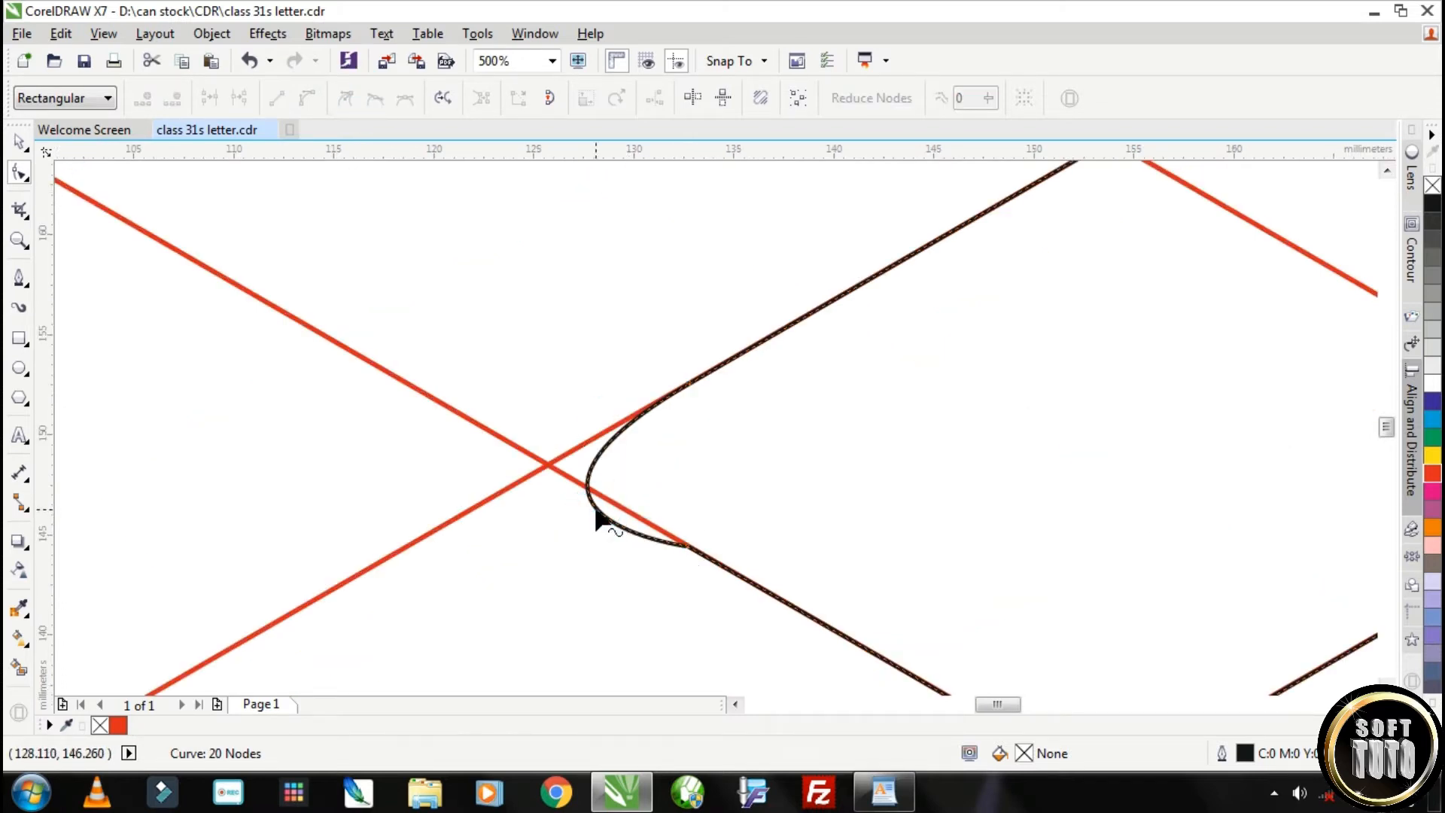
mouse_move(596, 511)
left_mouse_down()
mouse_move(607, 484)
mouse_move(603, 496)
left_mouse_up()
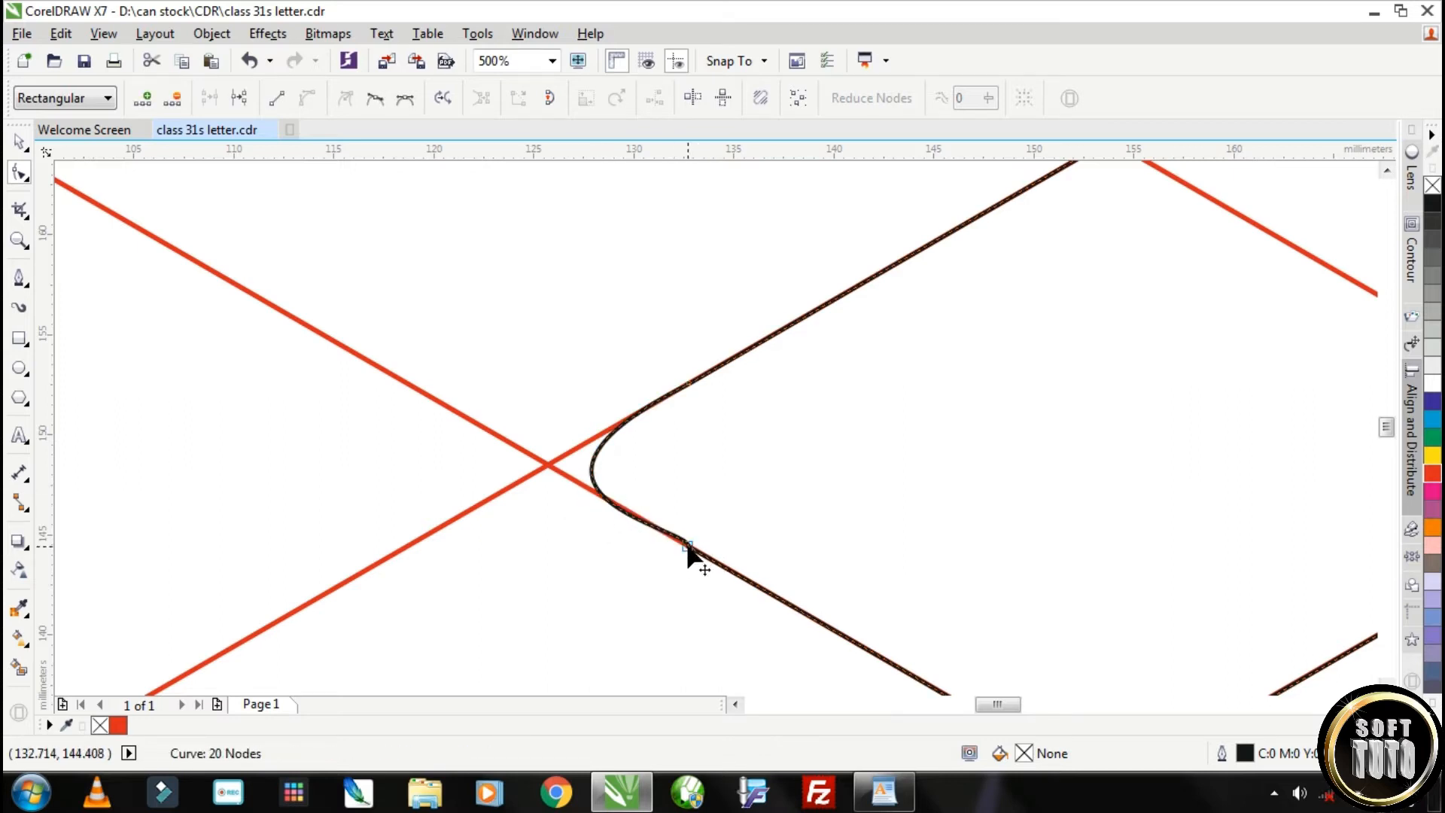
Refine the left inner corner's roundness by adjusting the handles of its upper and lower nodes so the curve meets the grid lines
left_click(687, 547)
left_click_drag(690, 536, 646, 510)
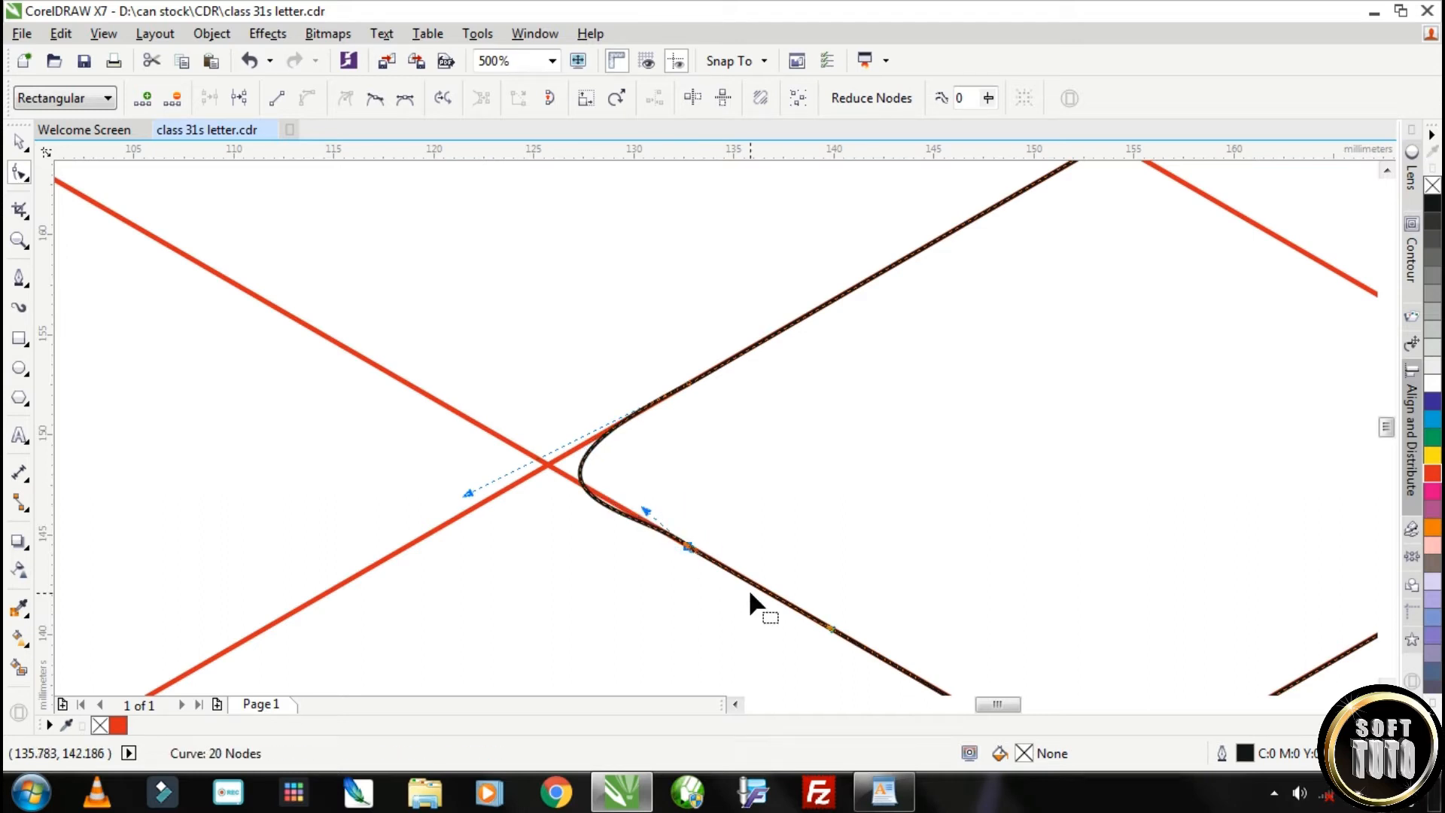
left_click_drag(468, 495, 531, 466)
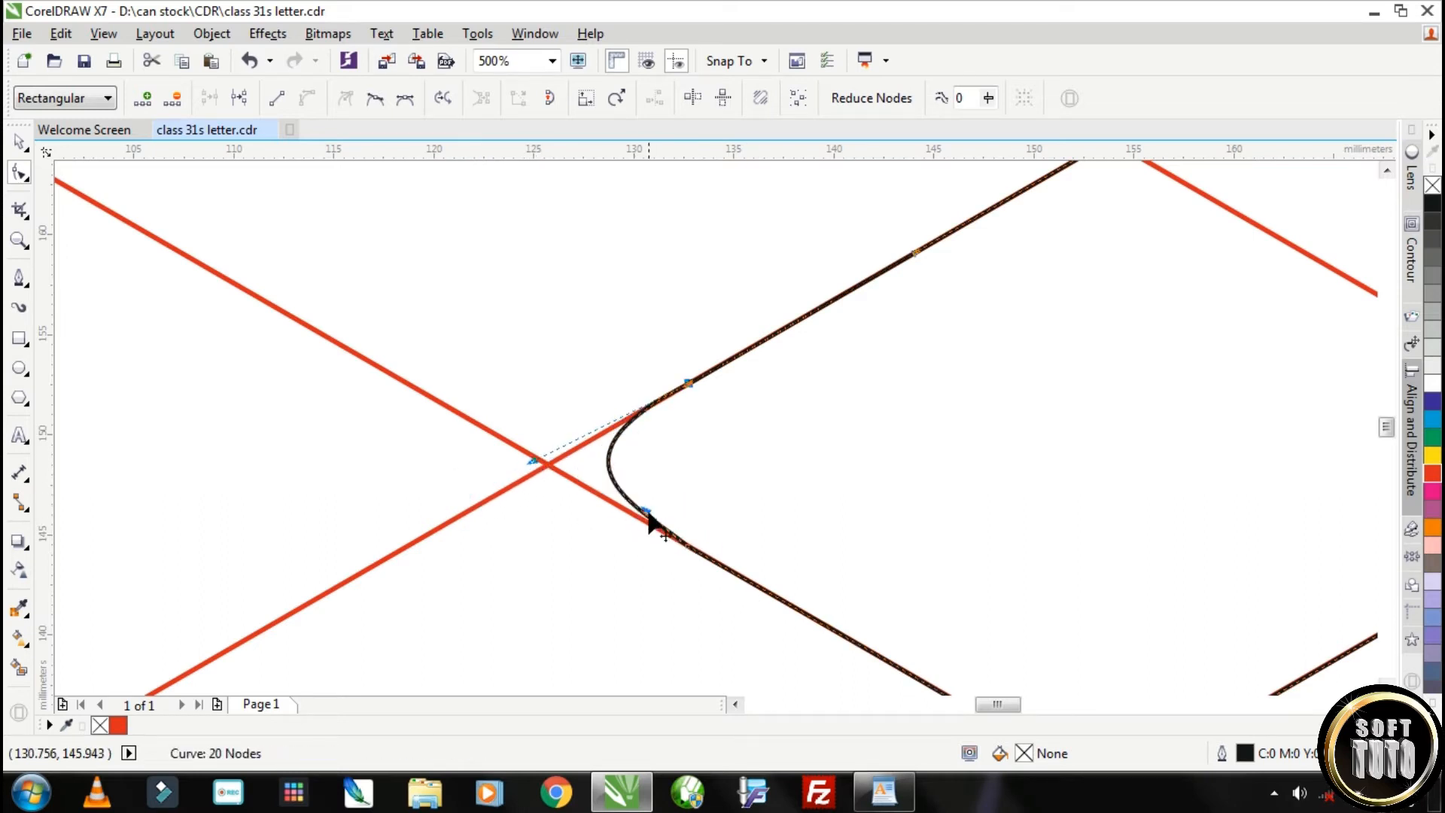
left_click_drag(646, 511, 635, 522)
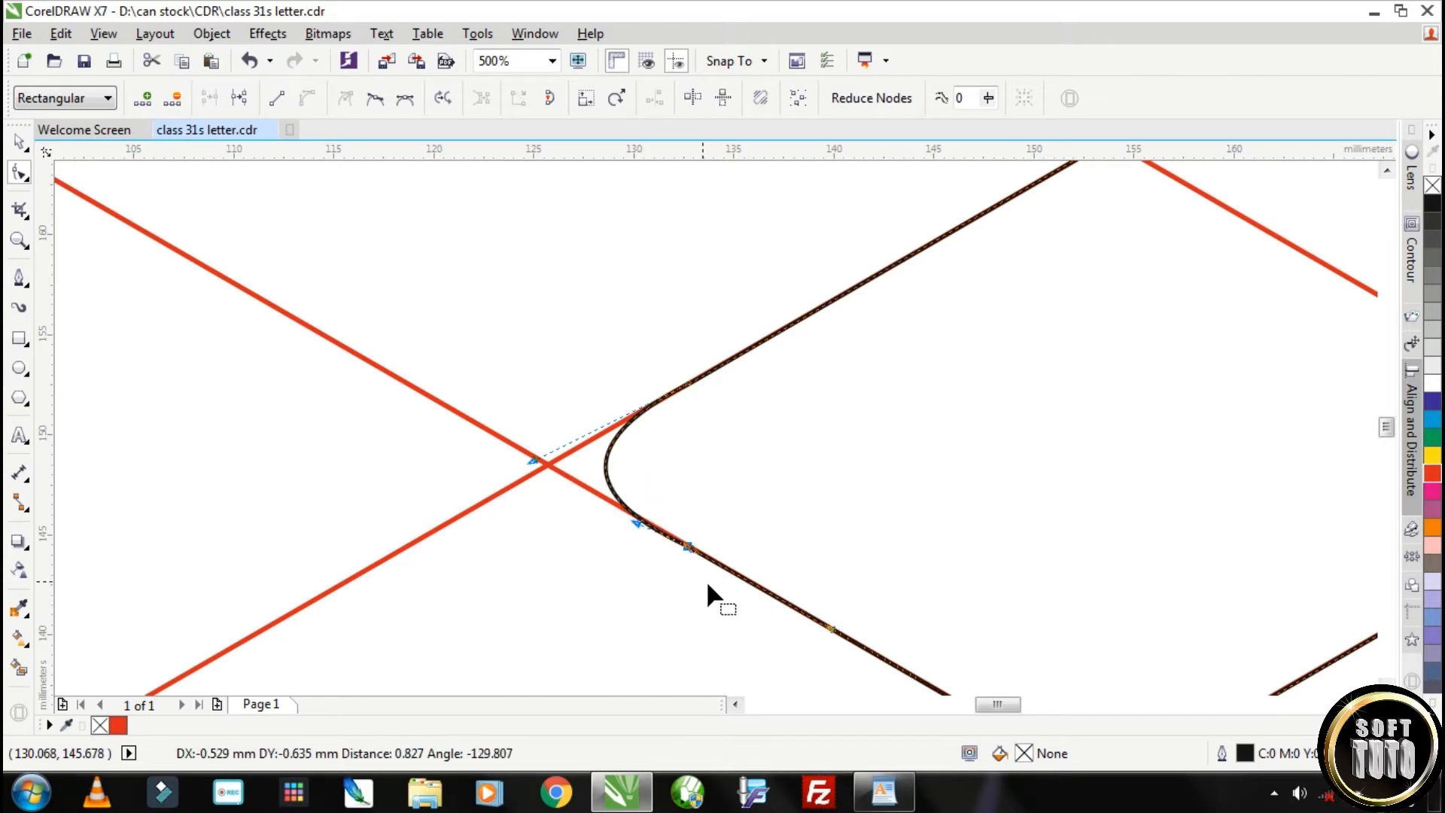
scroll(628, 522, "up", 2)
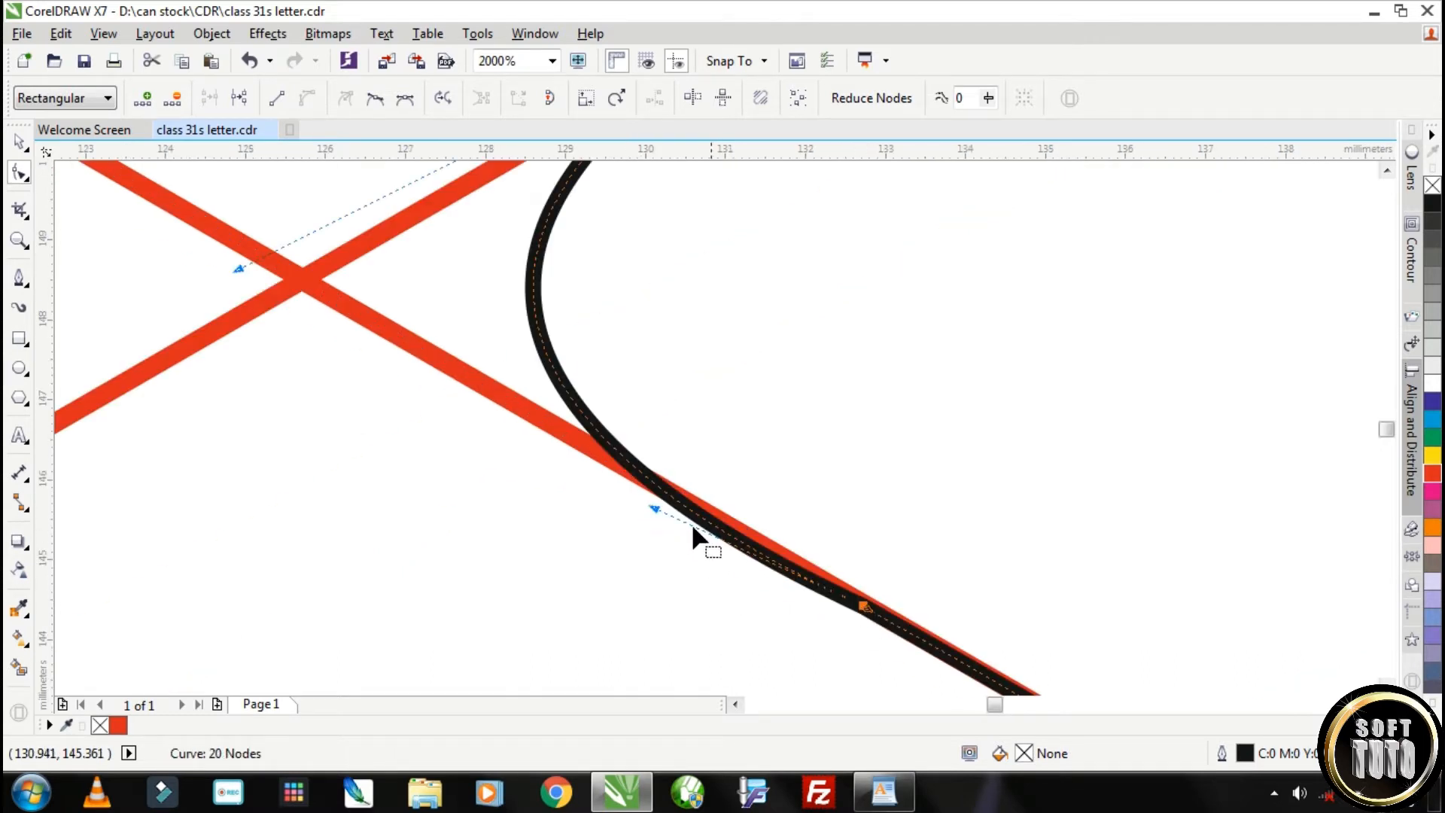
left_click_drag(653, 503, 667, 495)
scroll(880, 571, "down", 2)
scroll(902, 540, "down", 2)
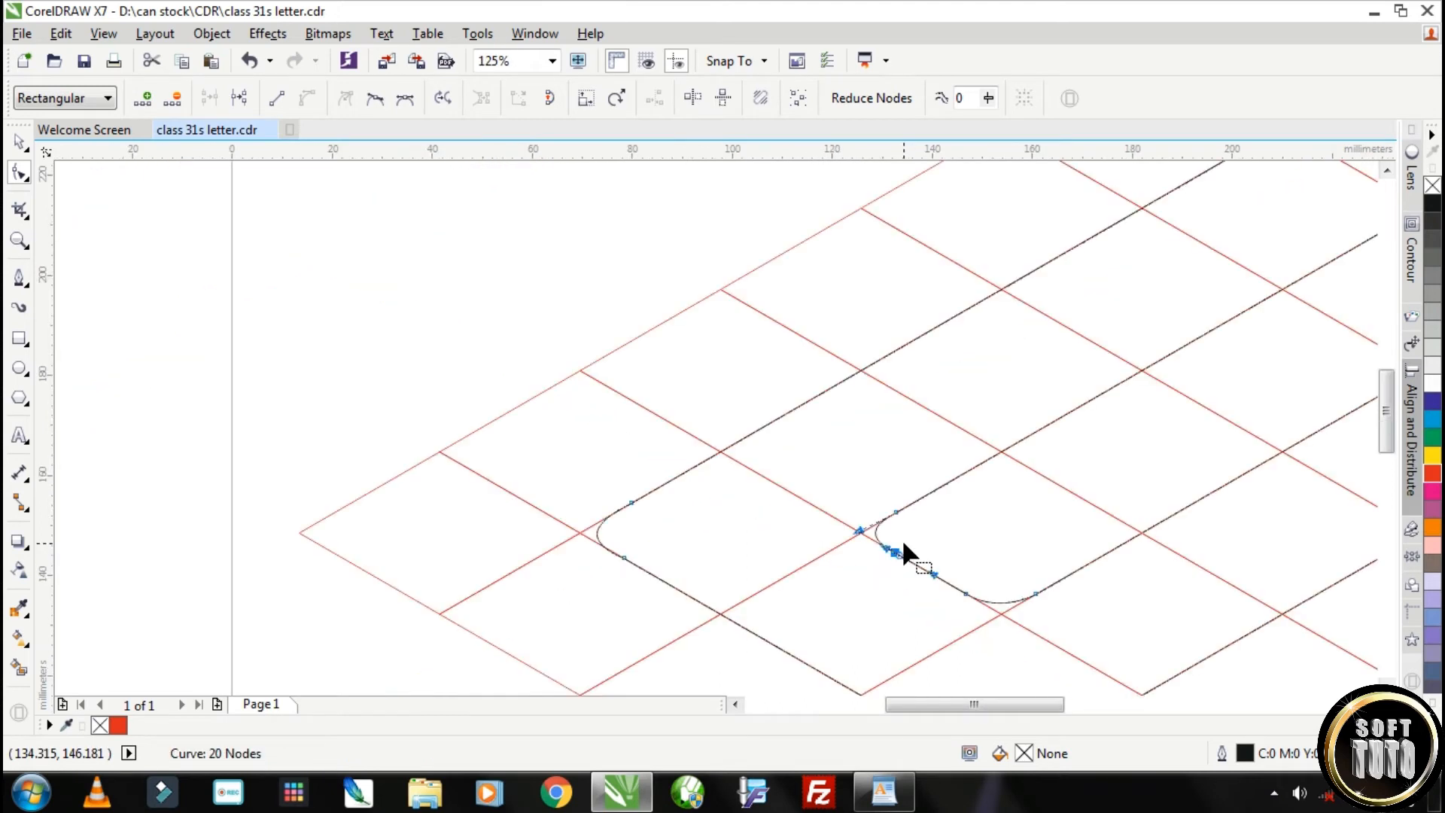
Shift the left node of the upper inner bend of the S slightly along the grid line toward the crossing
scroll(1051, 608, "up", 3)
scroll(1045, 602, "down", 6)
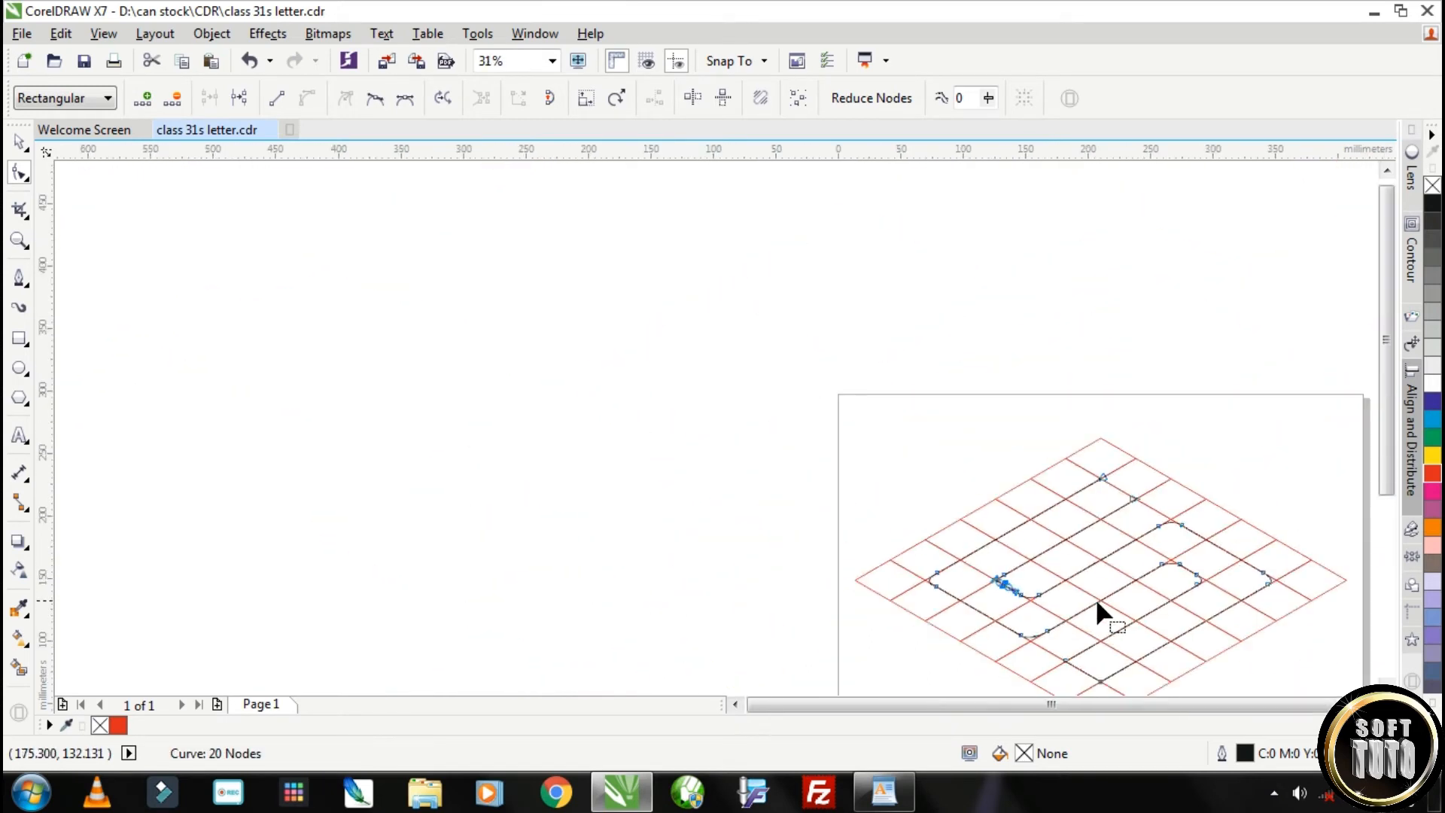
scroll(1249, 589, "up", 3)
scroll(1034, 486, "up", 2)
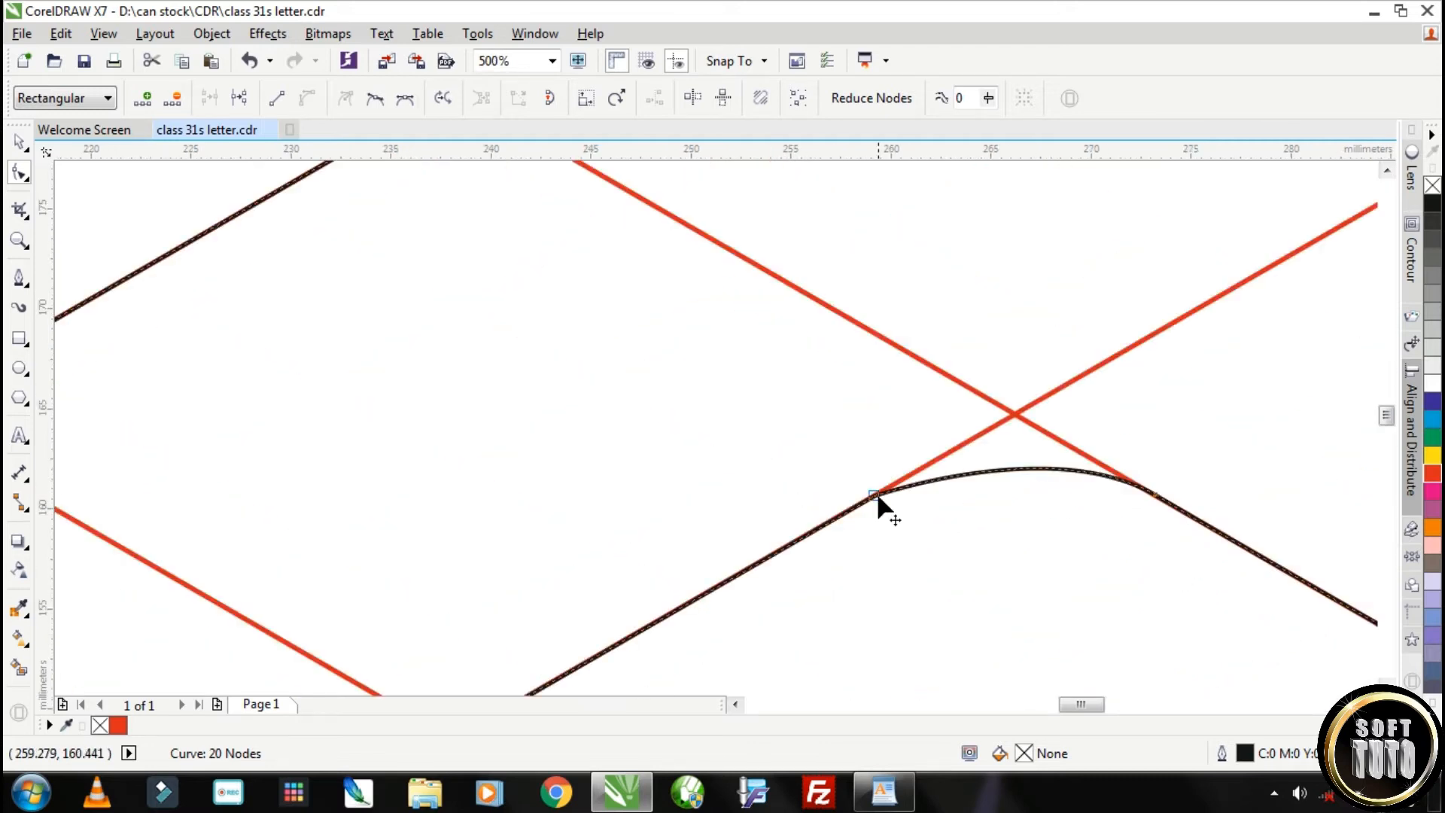
left_click(877, 495)
left_click_drag(871, 493, 888, 485)
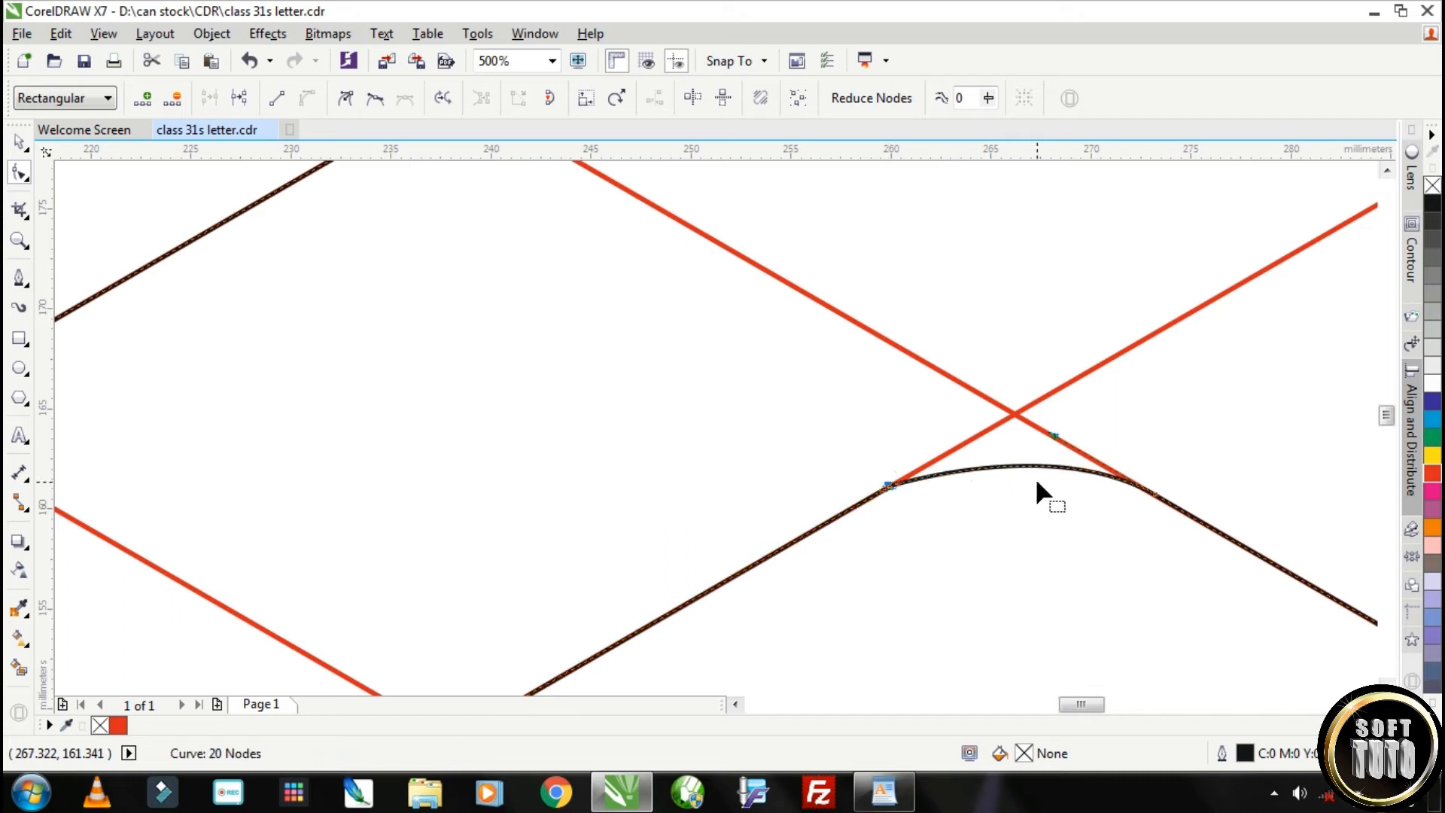
Examine the right corners and the lower bends of the S outline against the grid, and leave node editing
scroll(1035, 477, "down", 3)
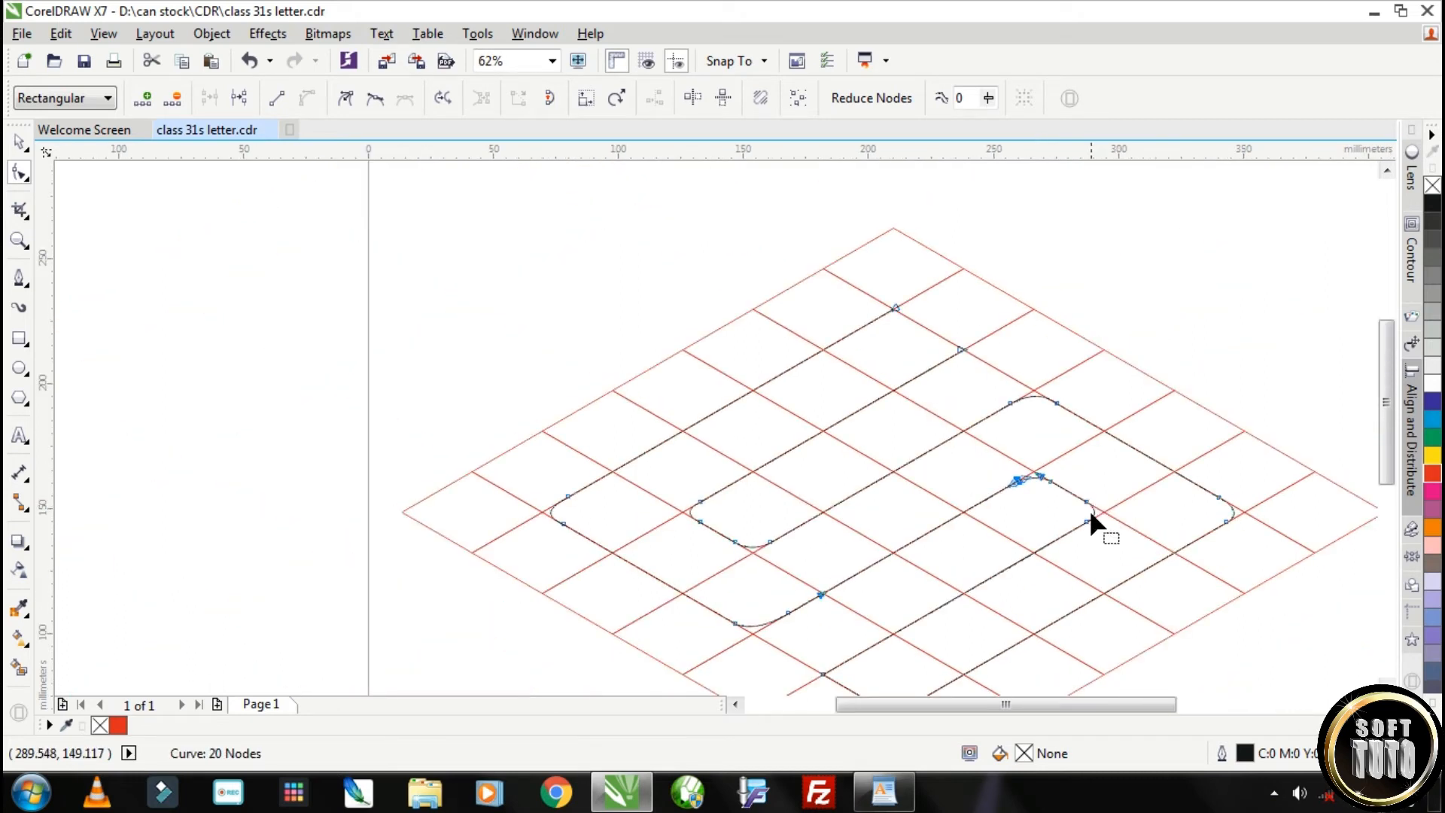
scroll(1114, 511, "up", 3)
scroll(1109, 540, "down", 3)
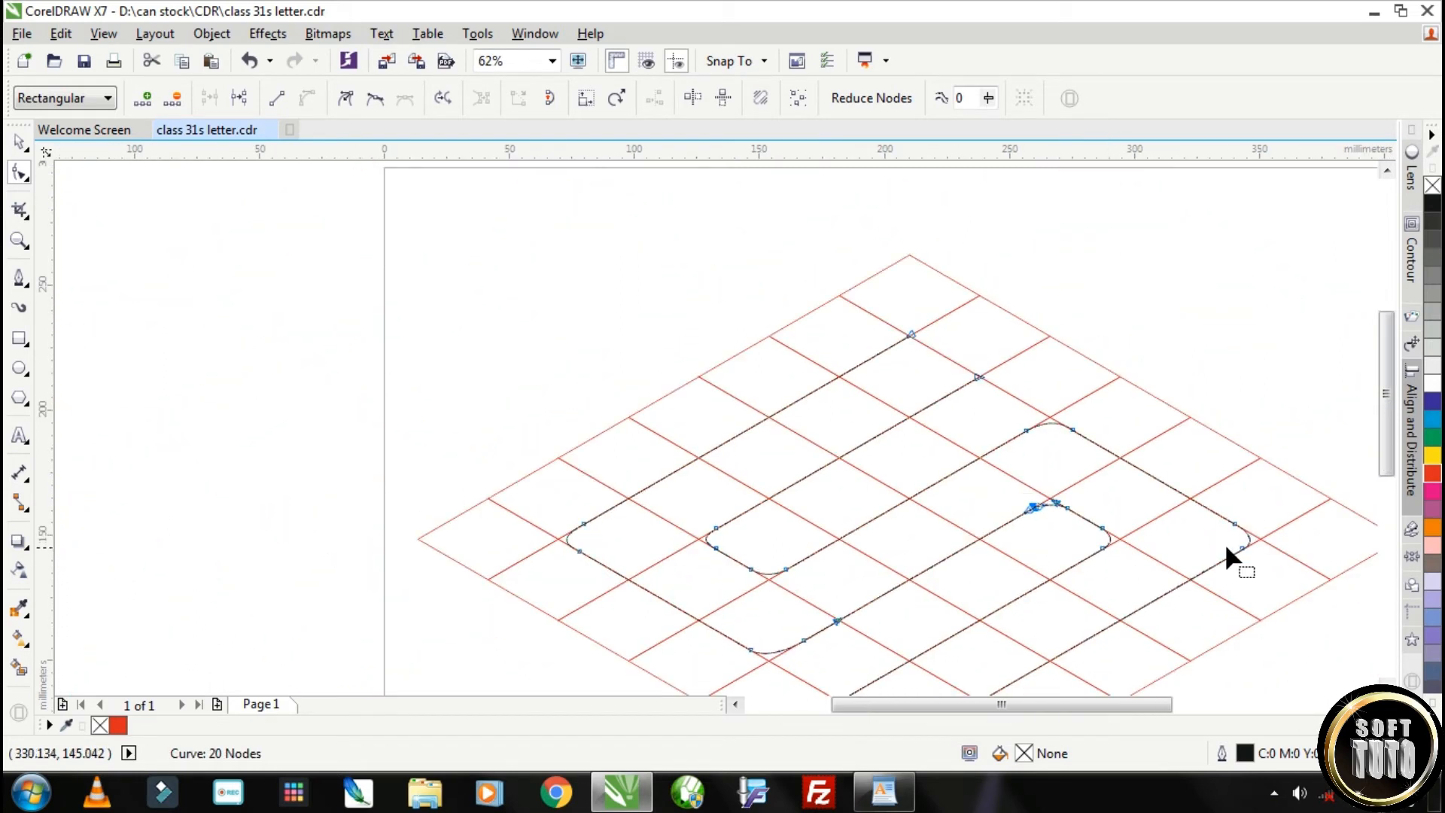
scroll(1246, 545, "up", 3)
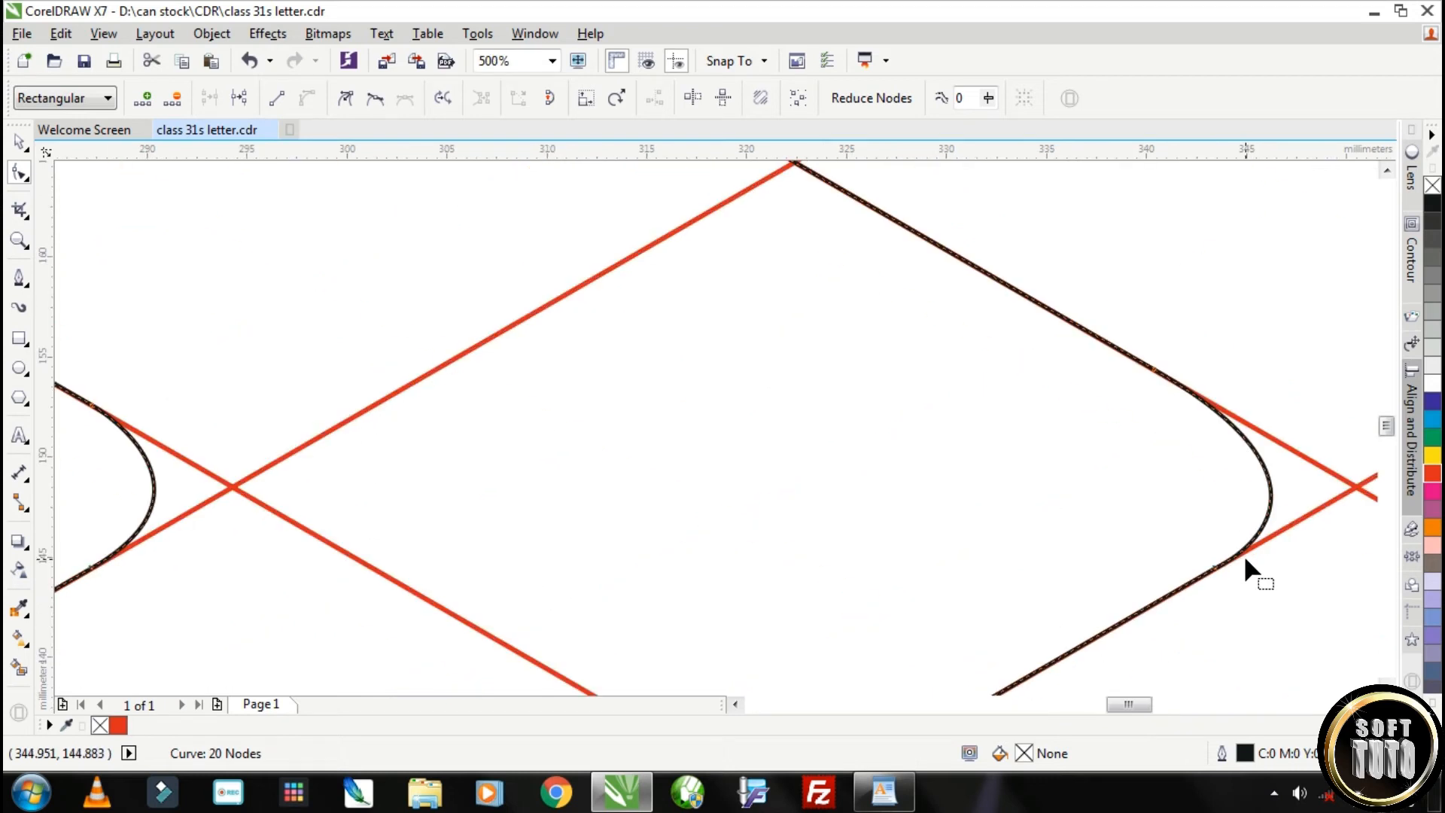
scroll(1243, 554, "down", 4)
scroll(1066, 637, "up", 2)
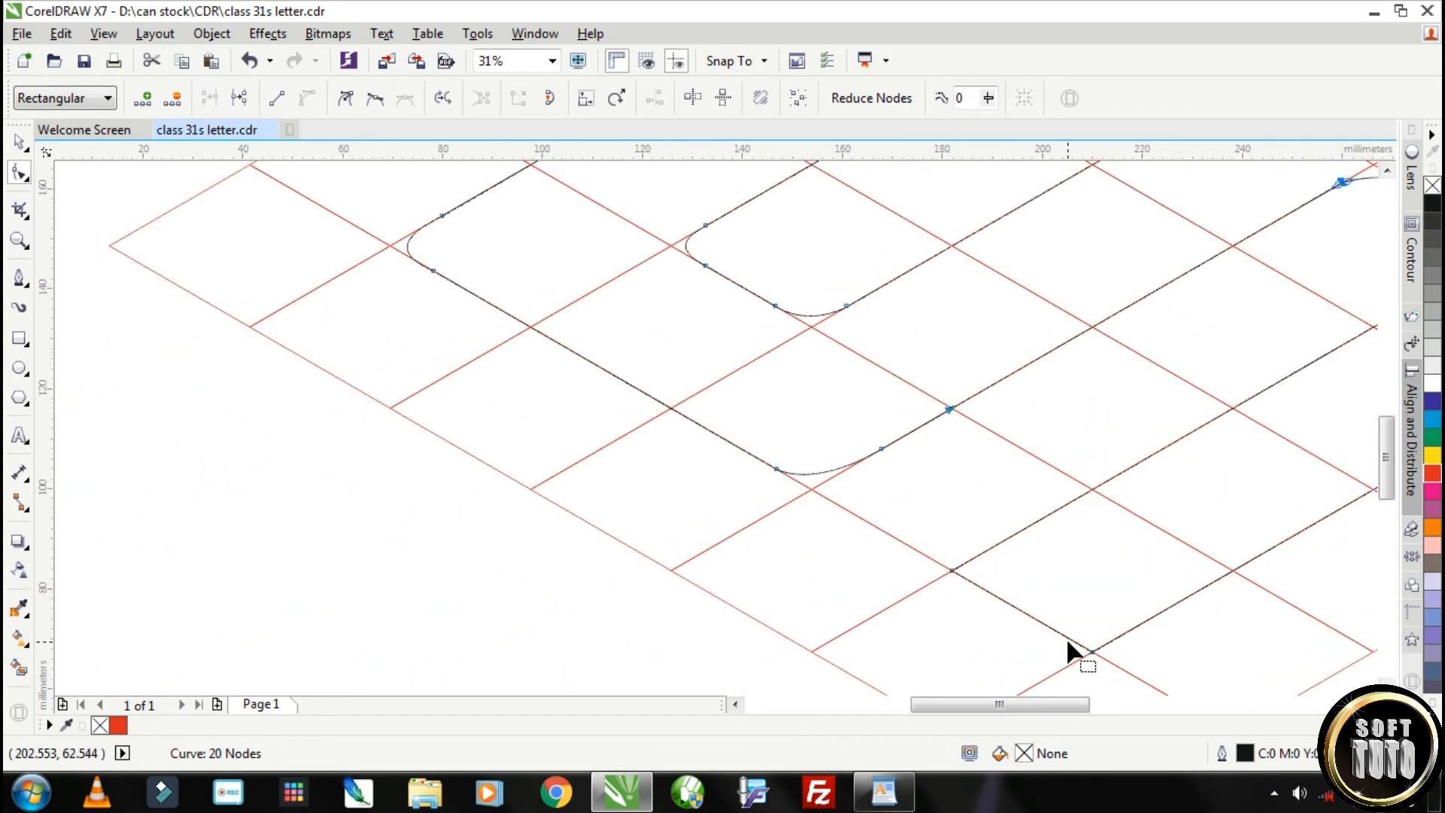
left_click(21, 143)
scroll(940, 243, "down", 2)
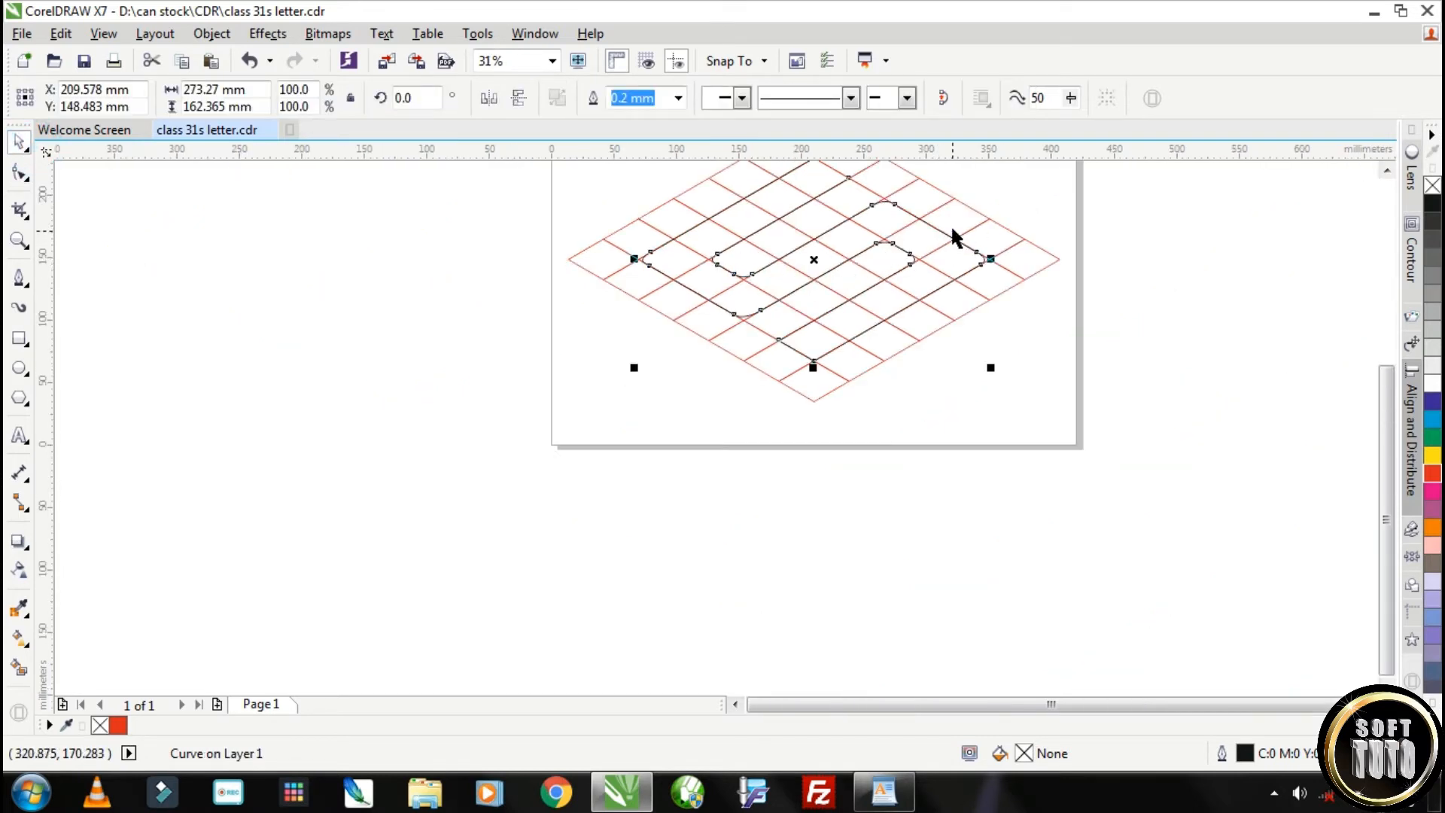
scroll(919, 220, "up", 1)
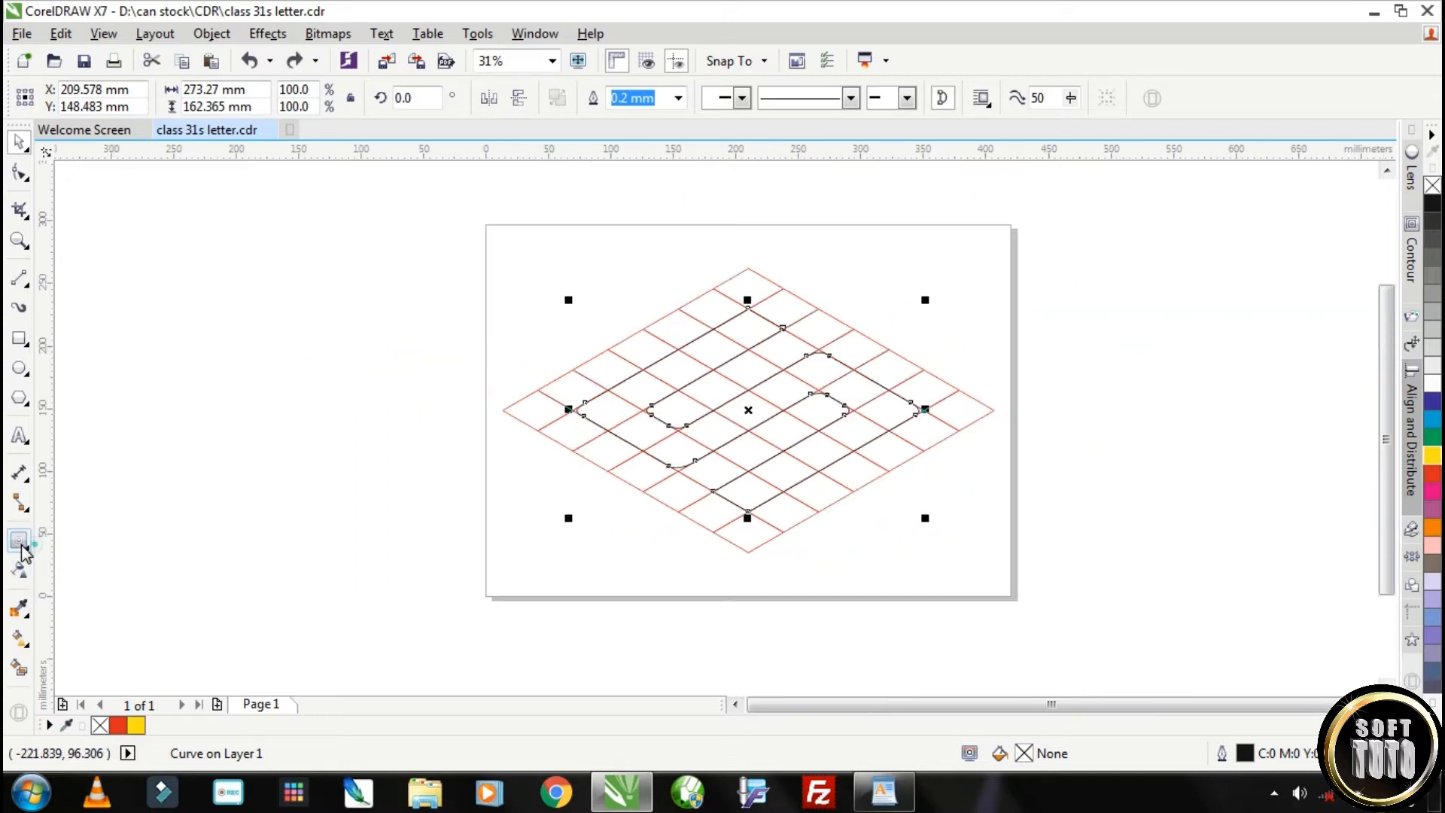
Add a one-step inside contour to the S outline with an offset of about 6.5 mm
left_click(20, 543)
scroll(745, 309, "up", 8)
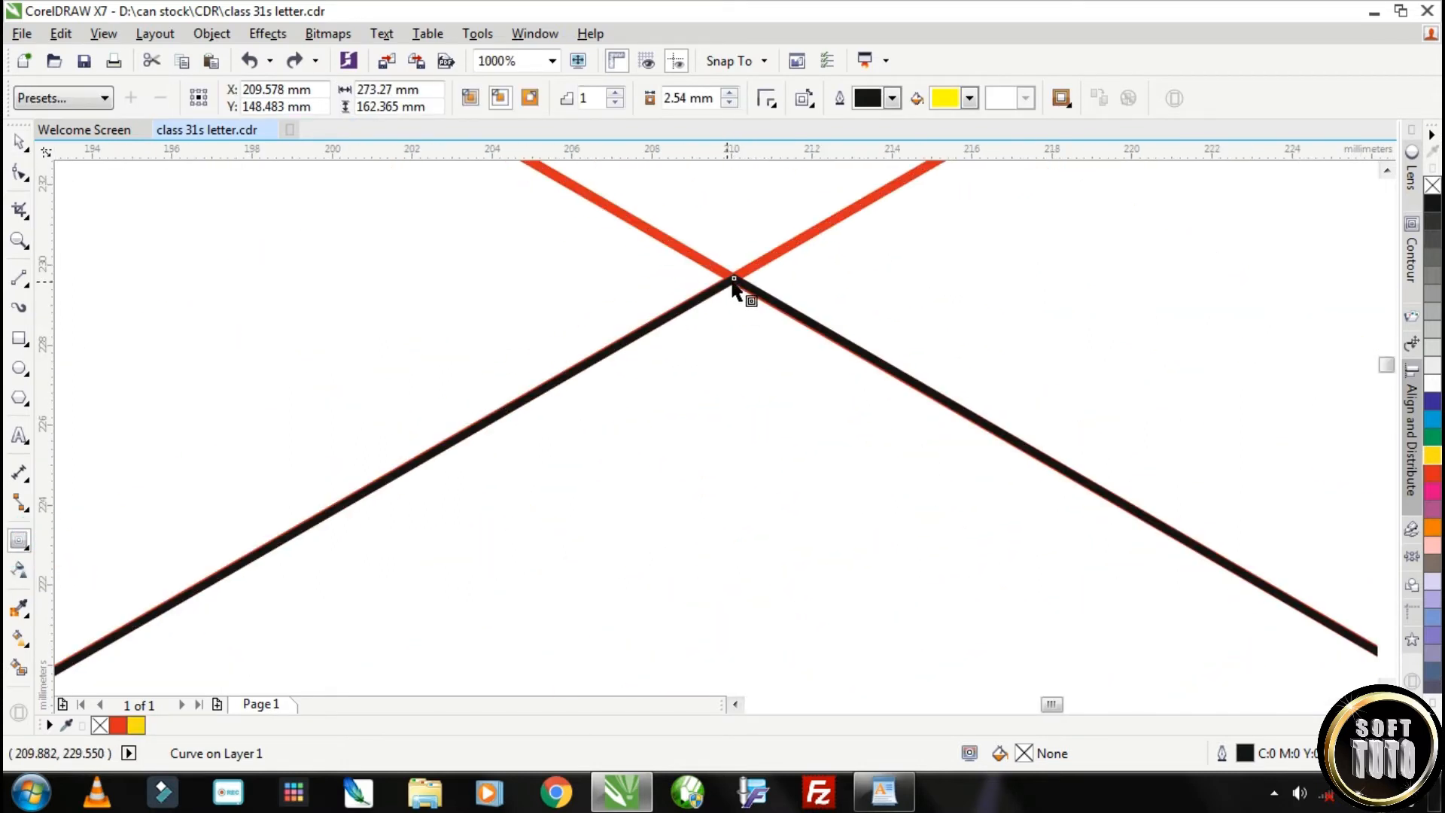
left_click_drag(736, 287, 730, 434)
scroll(734, 442, "down", 5)
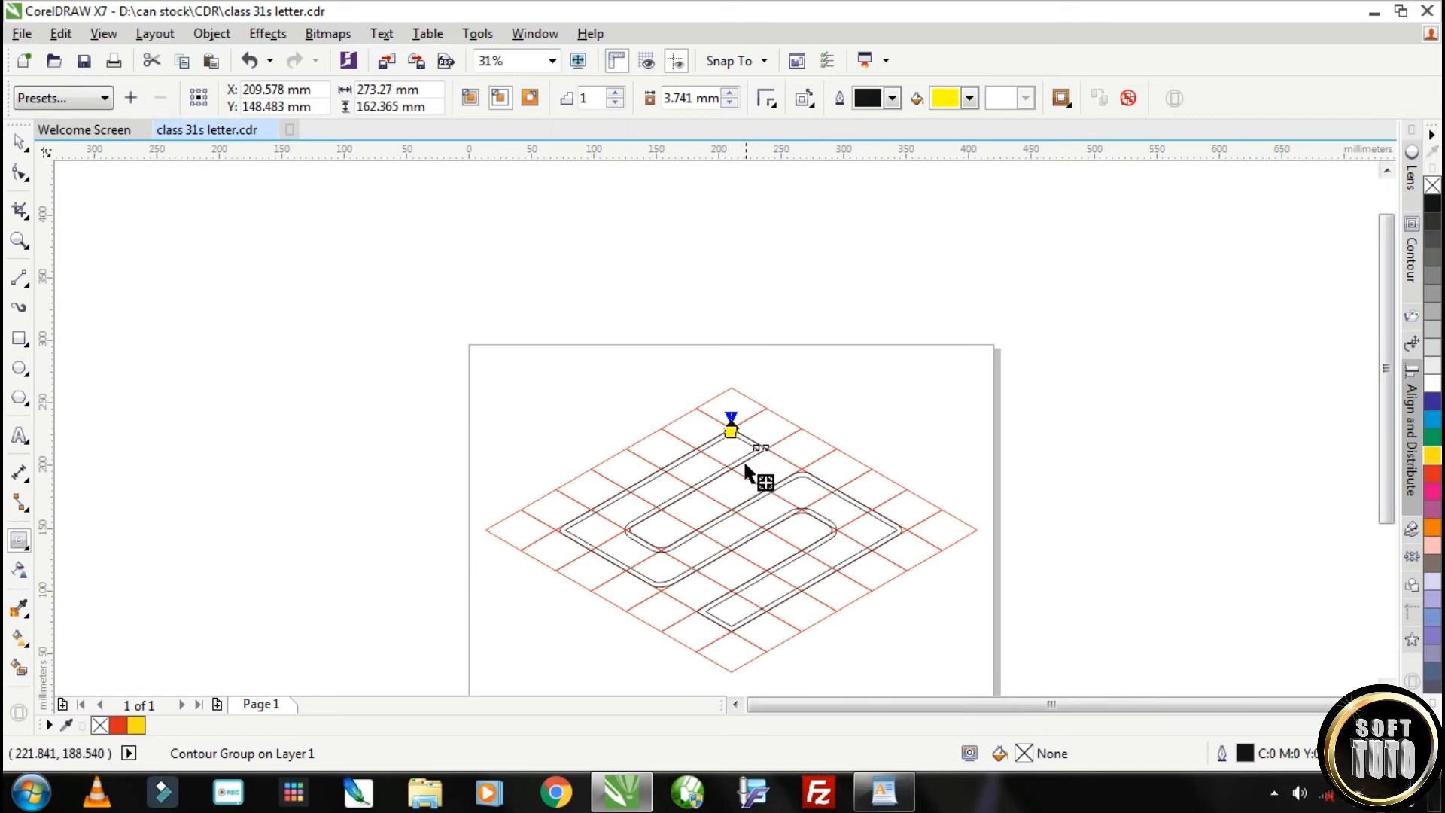
scroll(761, 490, "up", 3)
left_click_drag(630, 341, 632, 371)
scroll(760, 420, "down", 4)
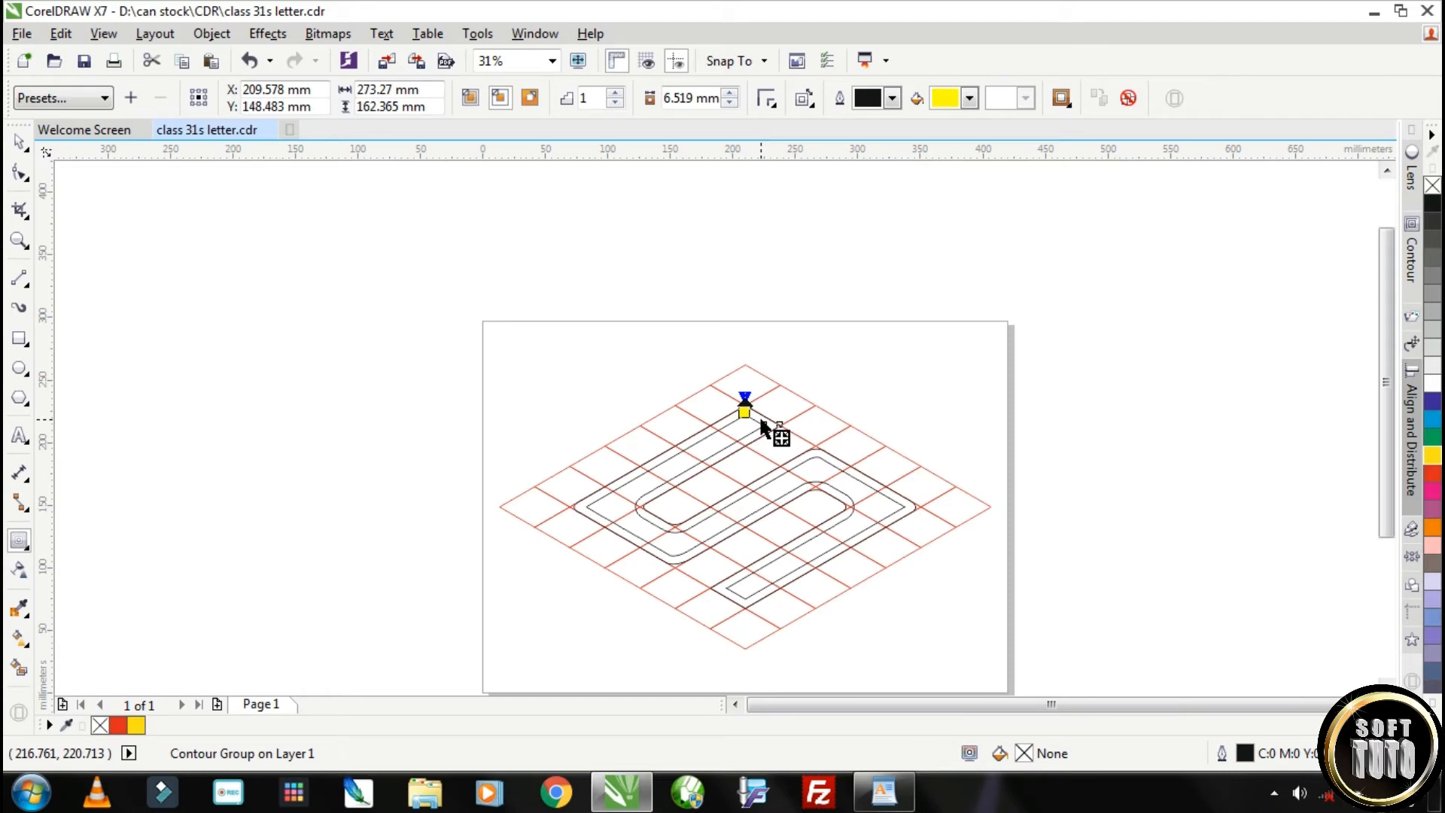
scroll(762, 424, "up", 1)
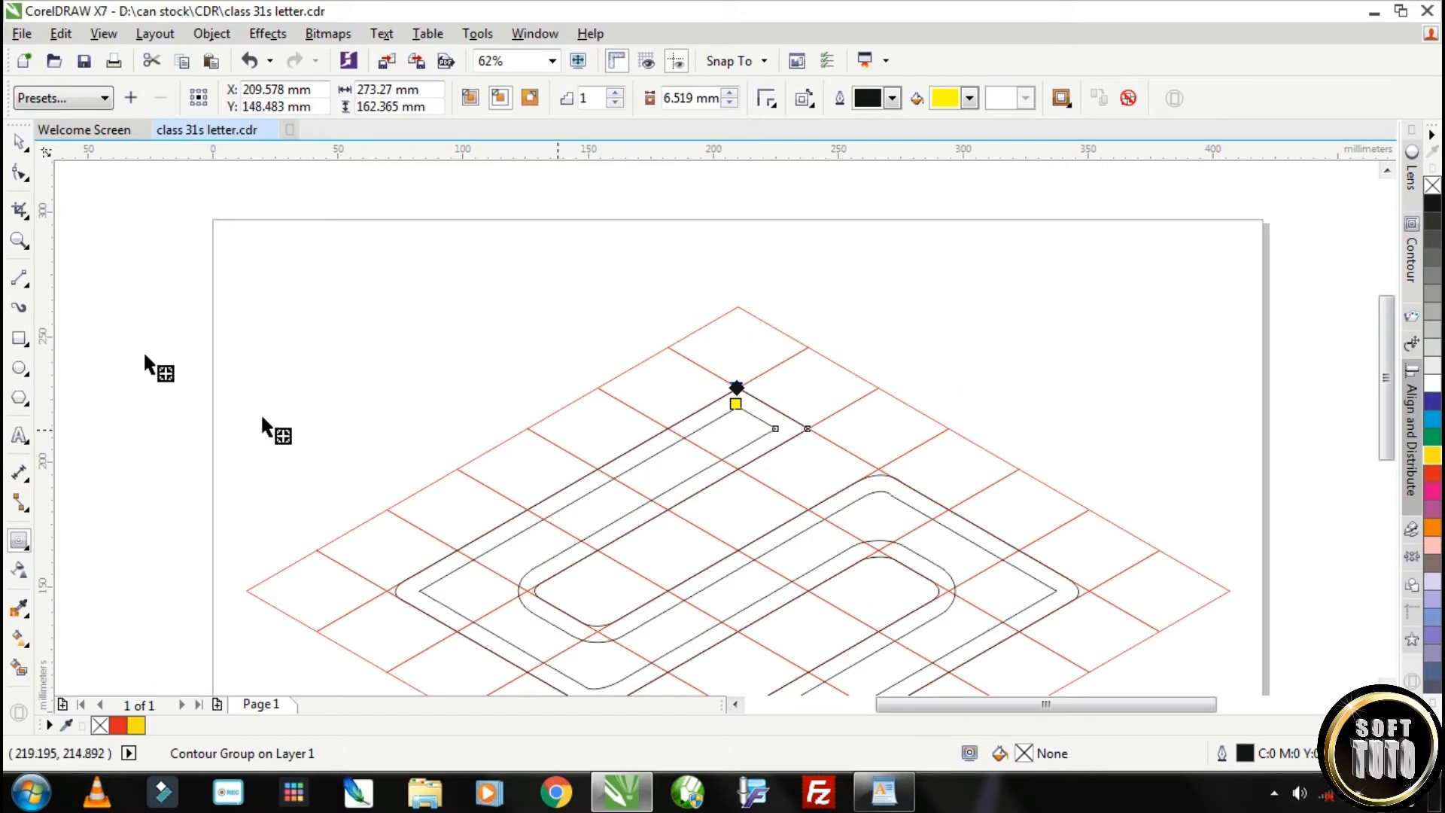
Draw two vertical 2-point lines: about 54 mm down from the grid's top corner, and about 49 mm through the corner of the S's upper end
left_click(19, 141)
left_click(20, 279)
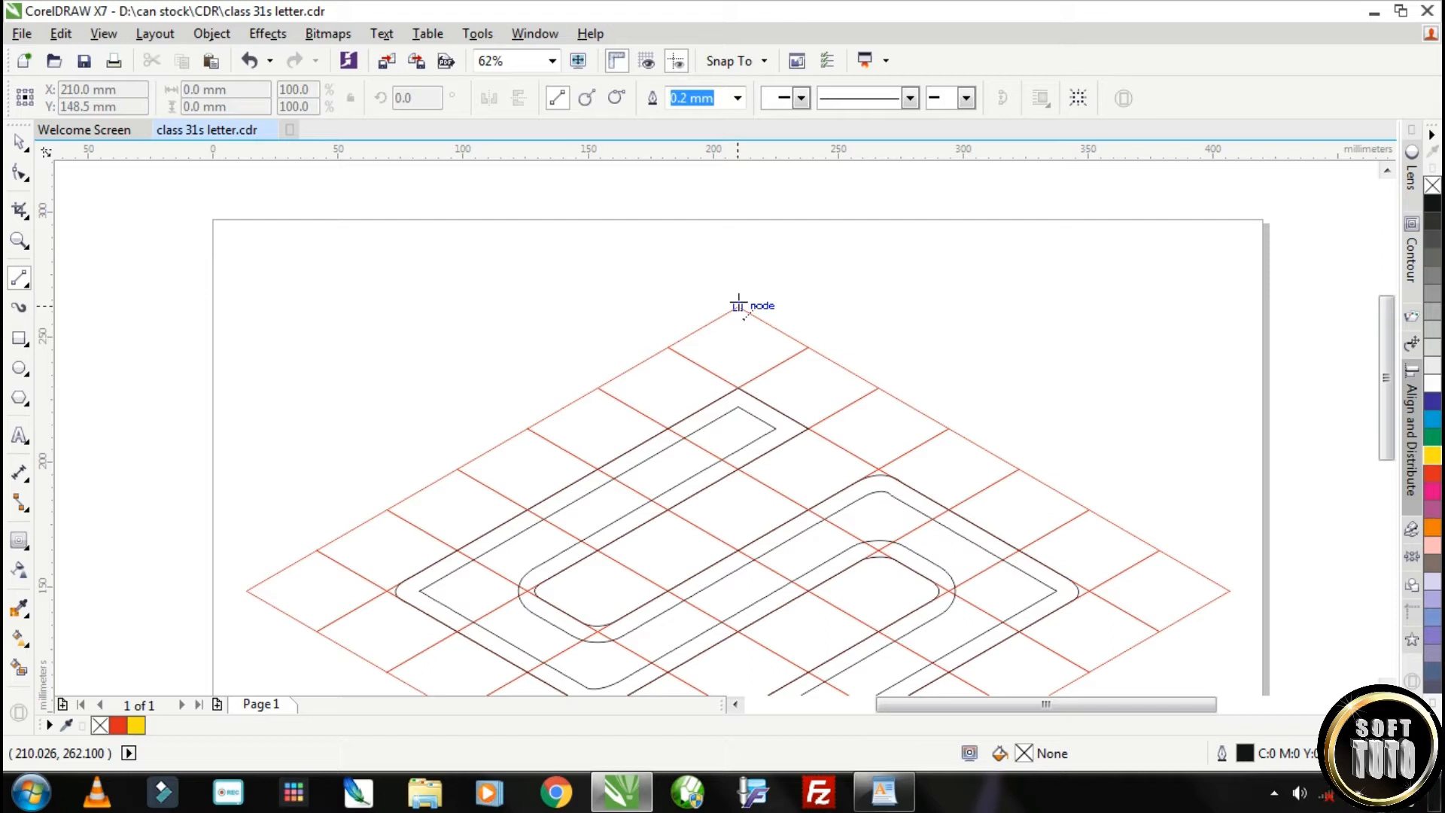
mouse_move(738, 305)
left_mouse_down()
mouse_move(729, 525)
mouse_move(752, 441)
left_mouse_up()
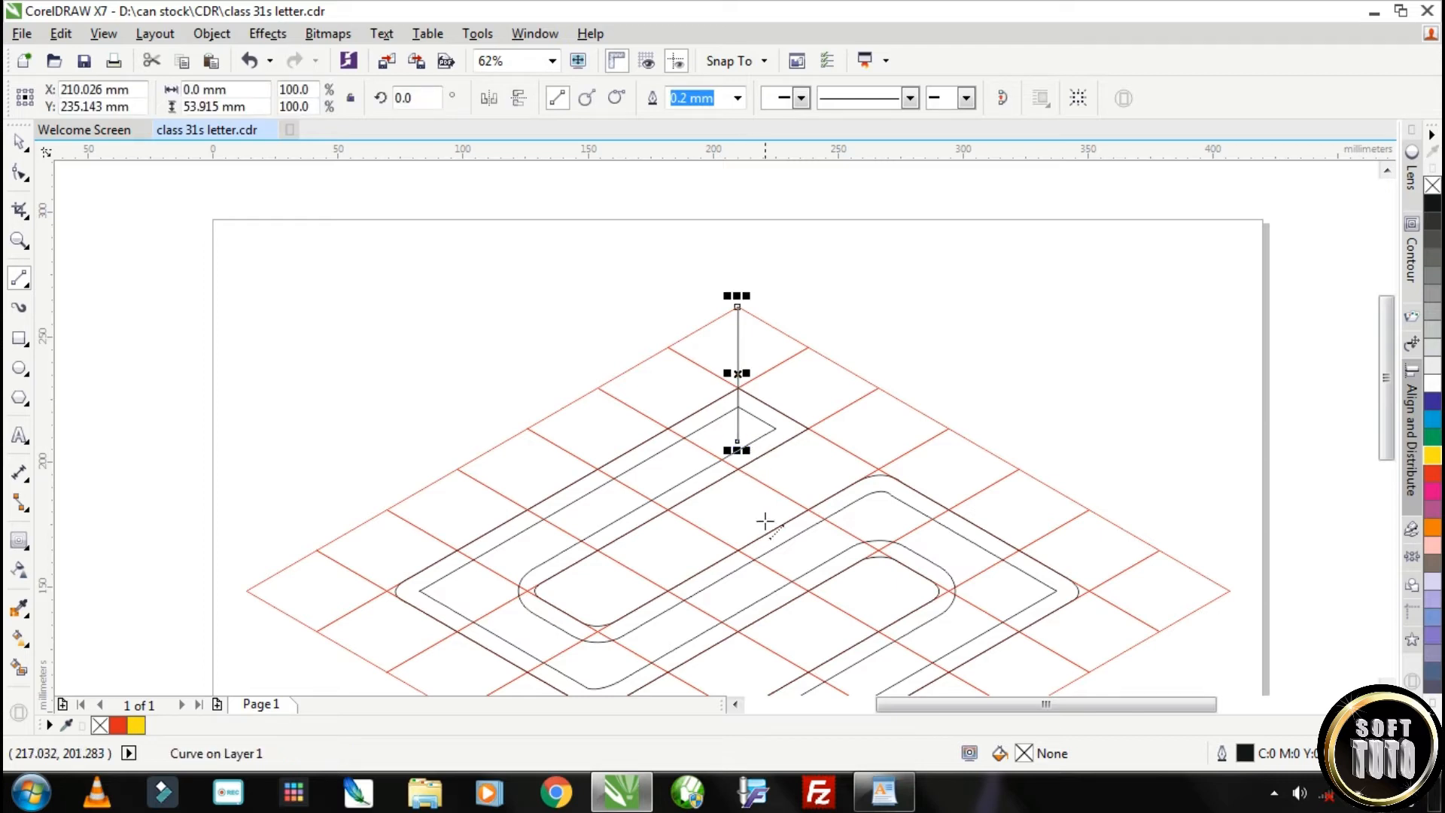
scroll(766, 521, "down", 1)
scroll(786, 576, "up", 1)
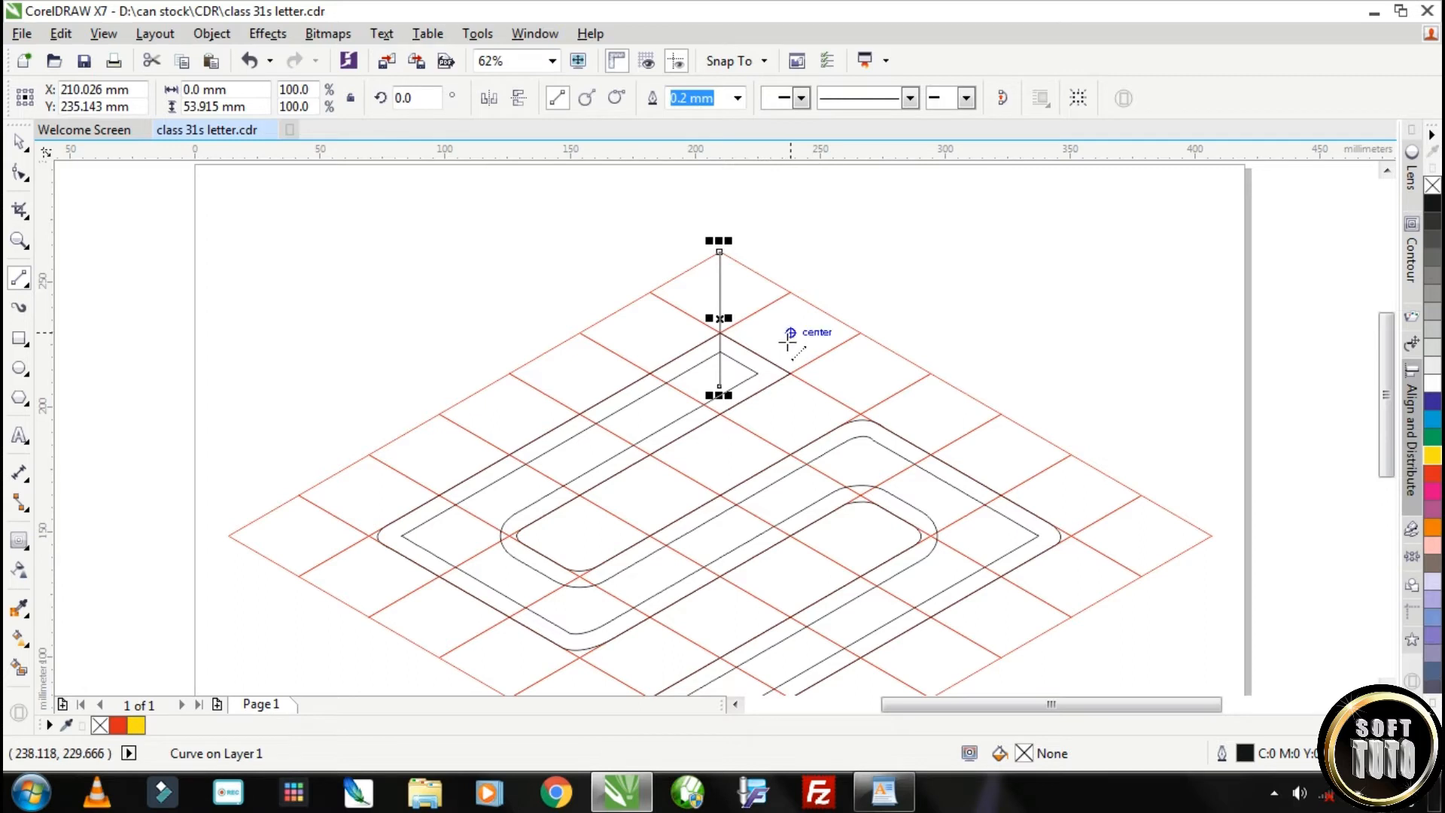
left_click_drag(788, 341, 790, 452)
scroll(828, 456, "up", 2)
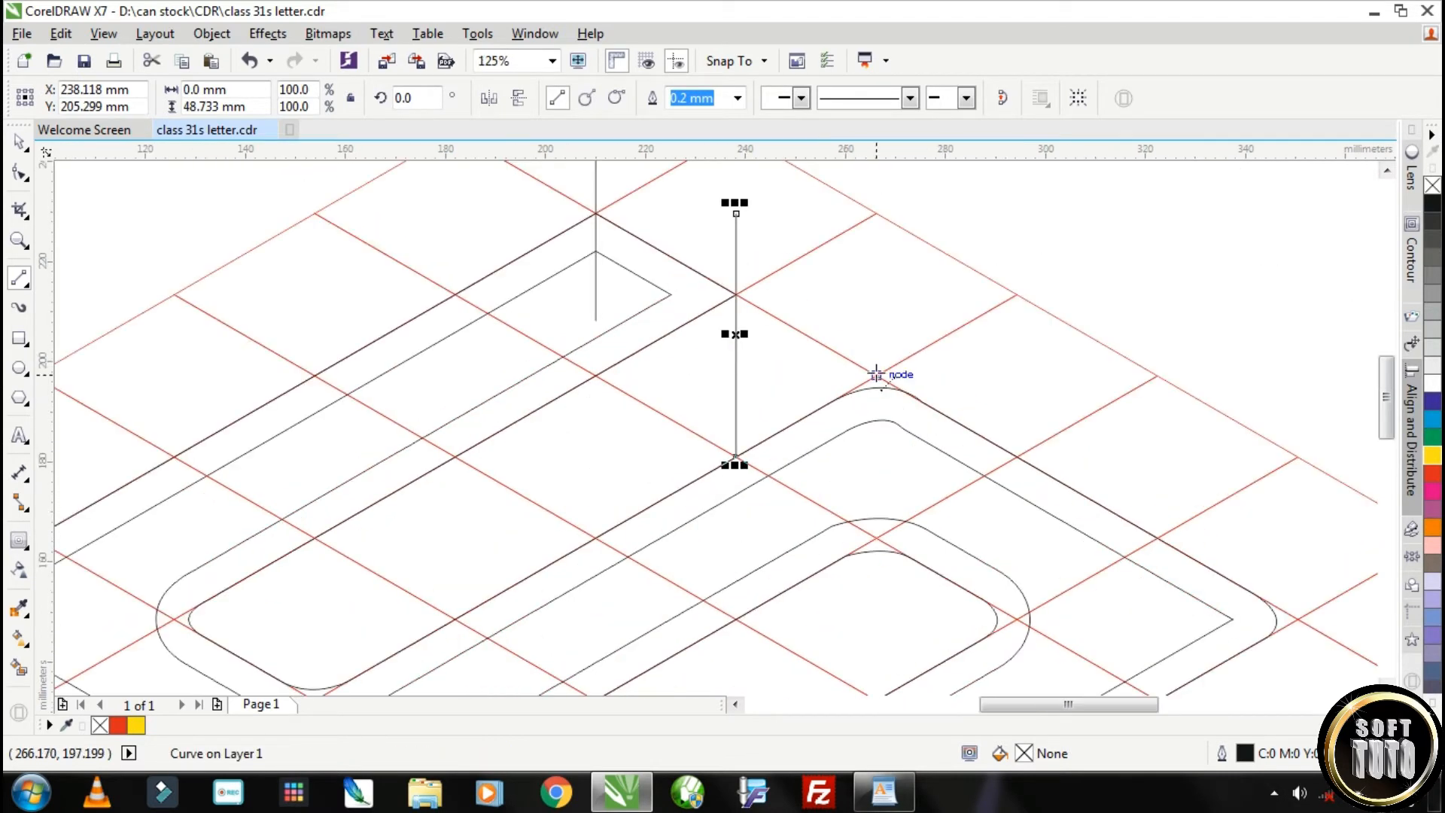
Draw a vertical 2-point line through the S's upper right bend and a short horizontal one across its far right corner
left_click_drag(877, 362, 863, 603)
scroll(863, 603, "down", 2)
left_click_drag(1391, 402, 1391, 467)
left_click_drag(1036, 404, 1120, 399)
Draw vertical lines down from the two corners of the S's lower end, about 61 mm at the tip and 55 mm at the inner corner
mouse_move(730, 568)
left_mouse_down()
mouse_move(741, 679)
mouse_move(745, 643)
left_mouse_up()
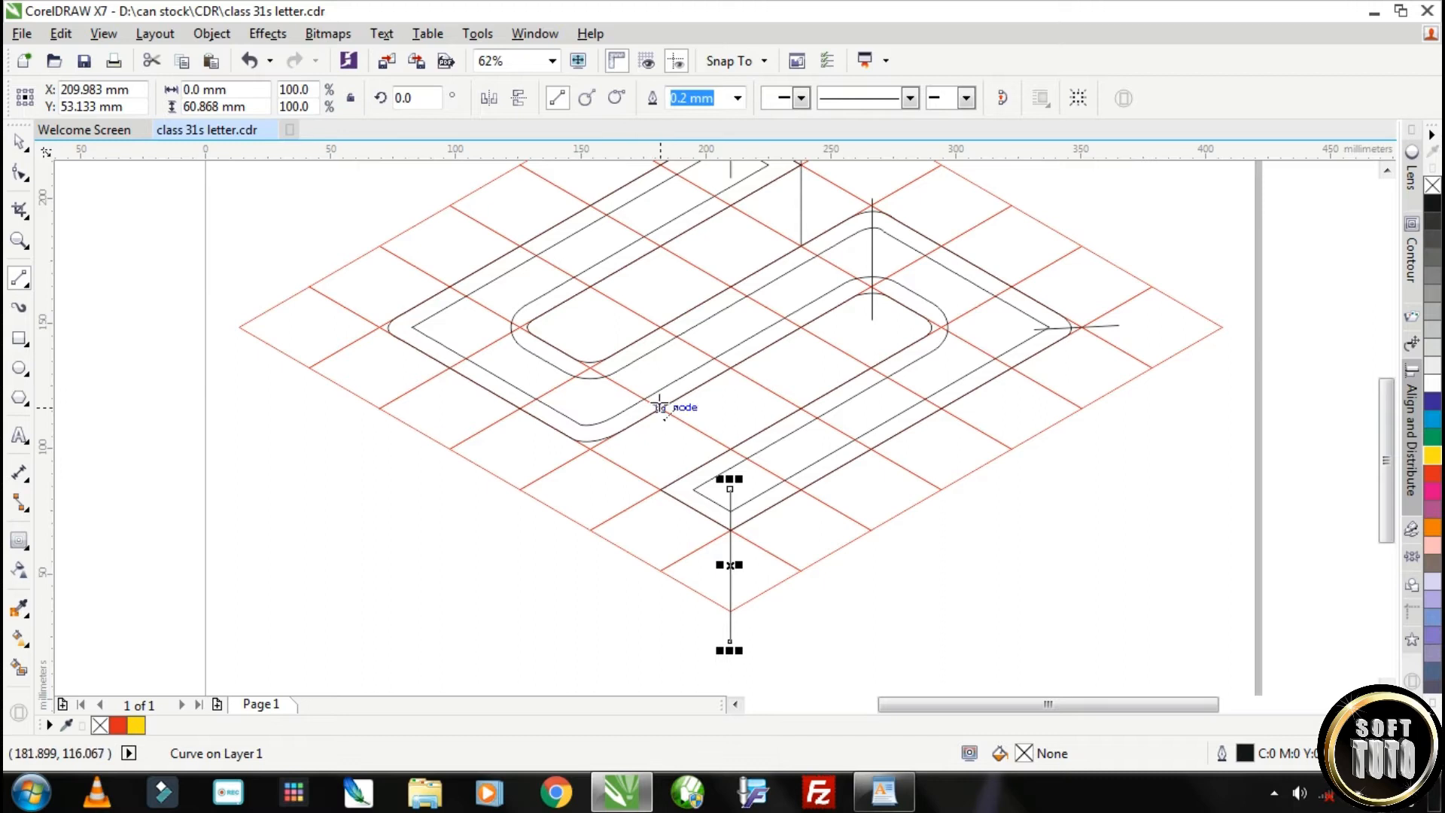
left_click_drag(660, 472, 663, 610)
Draw two vertical lines downward from either side of the S's rounded lower left bend
scroll(680, 487, "up", 3)
key("space")
left_click_drag(487, 457, 507, 463)
scroll(653, 461, "down", 3)
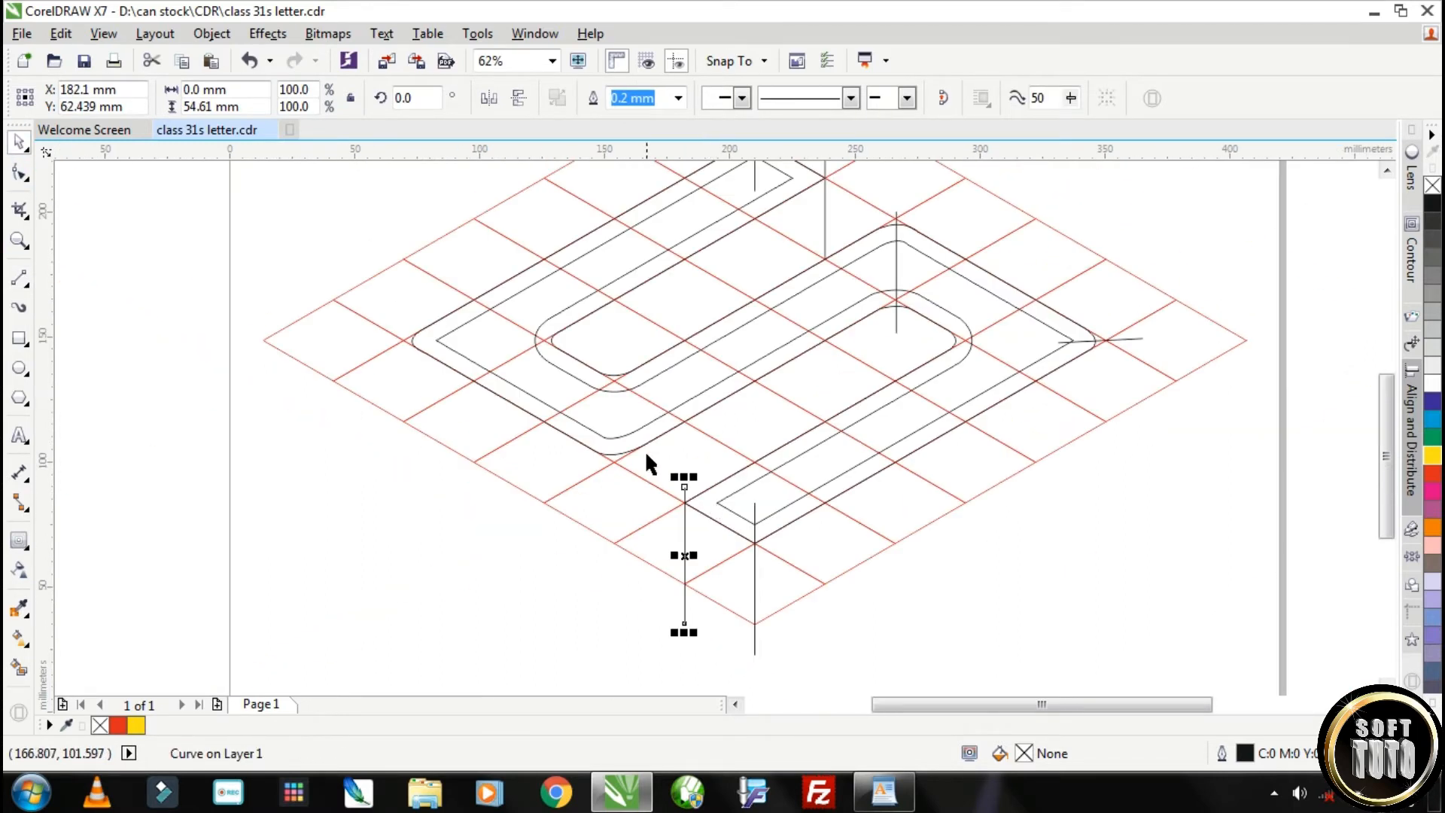
scroll(646, 461, "up", 2)
key("space")
left_click_drag(620, 454, 619, 631)
left_click_drag(514, 360, 515, 579)
Draw a vertical line down from the S's far left corner and a short horizontal line across that corner
scroll(170, 313, "up", 2)
left_click_drag(168, 296, 141, 652)
scroll(377, 490, "down", 2)
scroll(354, 462, "up", 2)
left_click_drag(358, 460, 154, 459)
Draw a short horizontal line and a short vertical line across the rounded corners of the S's upper inner bend
scroll(512, 467, "down", 2)
left_click_drag(684, 473, 572, 463)
left_click_drag(772, 521, 775, 612)
Draw a horizontal line about 29 mm long through the right corner of the S's upper end
scroll(963, 561, "down", 2)
scroll(1063, 457, "up", 2)
left_click_drag(830, 364, 977, 363)
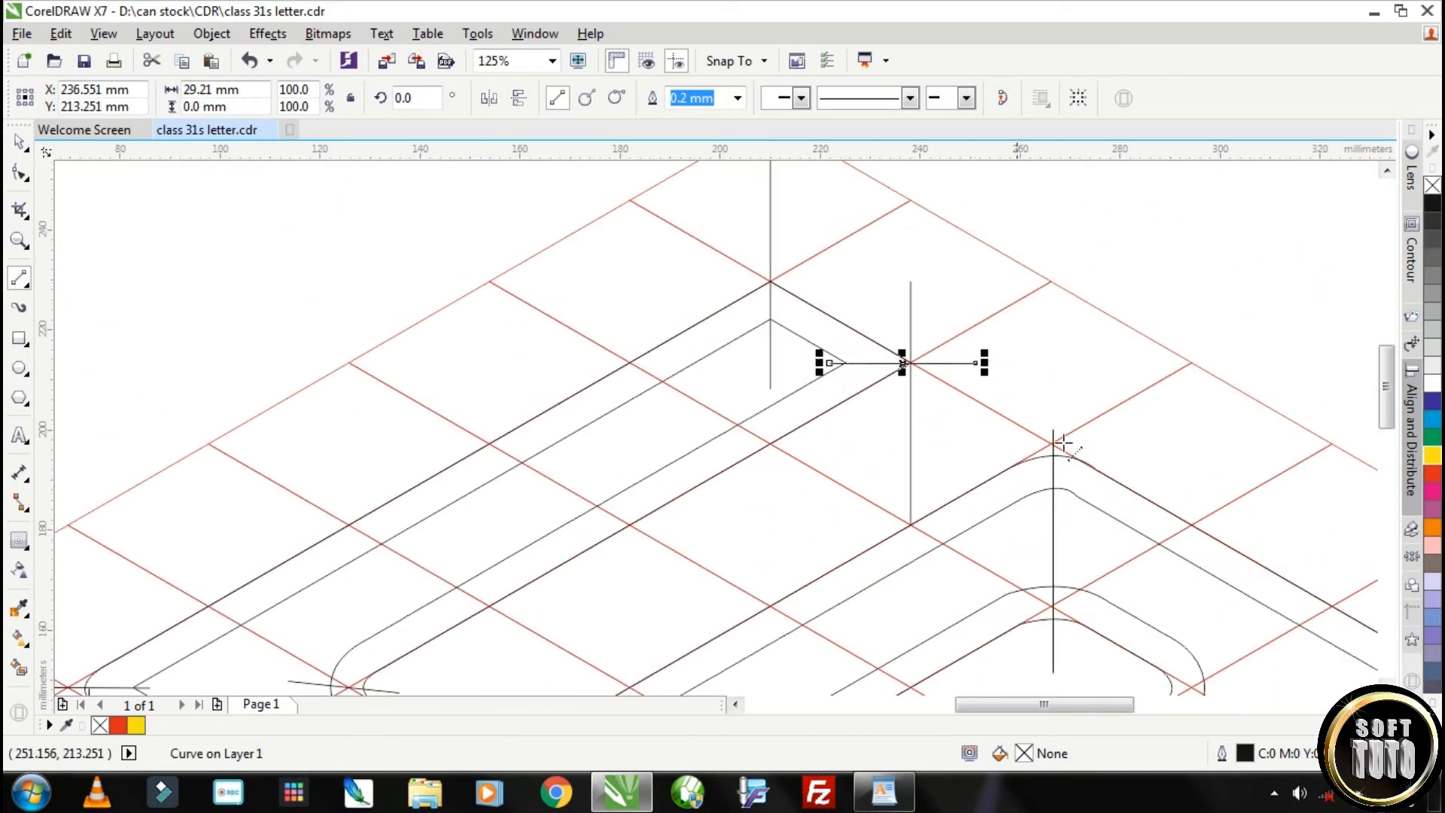
Draw two vertical lines down from the curve of the S's lower inner bend, the second about 32 mm long
scroll(1067, 577, "down", 3)
scroll(1067, 576, "up", 4)
left_click_drag(1175, 428, 1185, 633)
left_click_drag(1251, 424, 1249, 600)
Draw a vertical line down from the S's far right corner and extend its upper end past the outline
scroll(1280, 572, "down", 2)
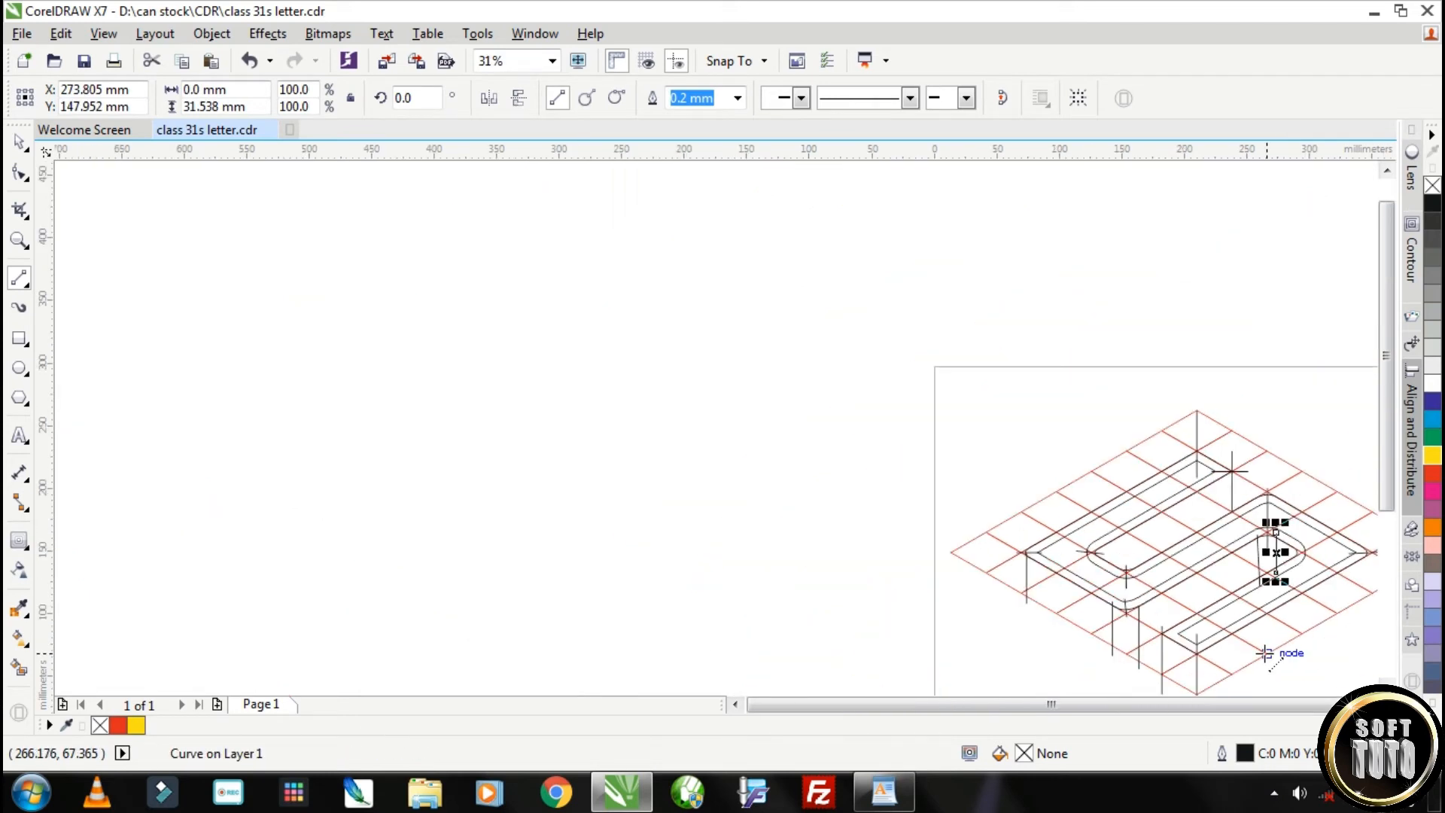
scroll(1200, 655, "up", 2)
left_click(1372, 705)
left_click_drag(950, 491, 952, 681)
scroll(971, 516, "up", 2)
left_click(19, 173)
left_click_drag(886, 414, 887, 317)
Raise the upper end of the vertical line on the right side of the lower left bend to meet the outline
scroll(925, 326, "down", 3)
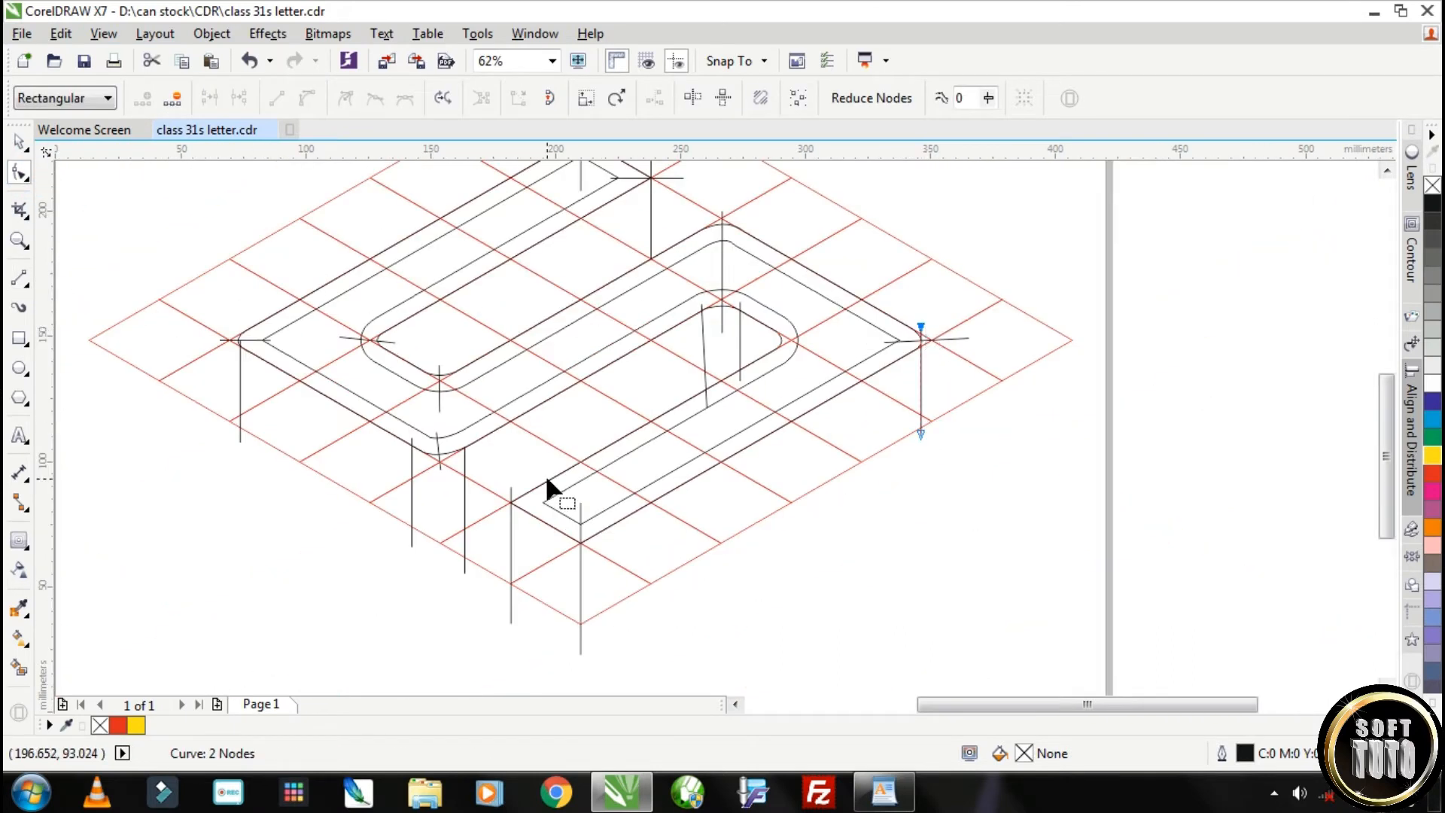
scroll(465, 456, "up", 2)
left_click(458, 433)
left_click_drag(459, 412, 459, 355)
scroll(390, 480, "down", 3)
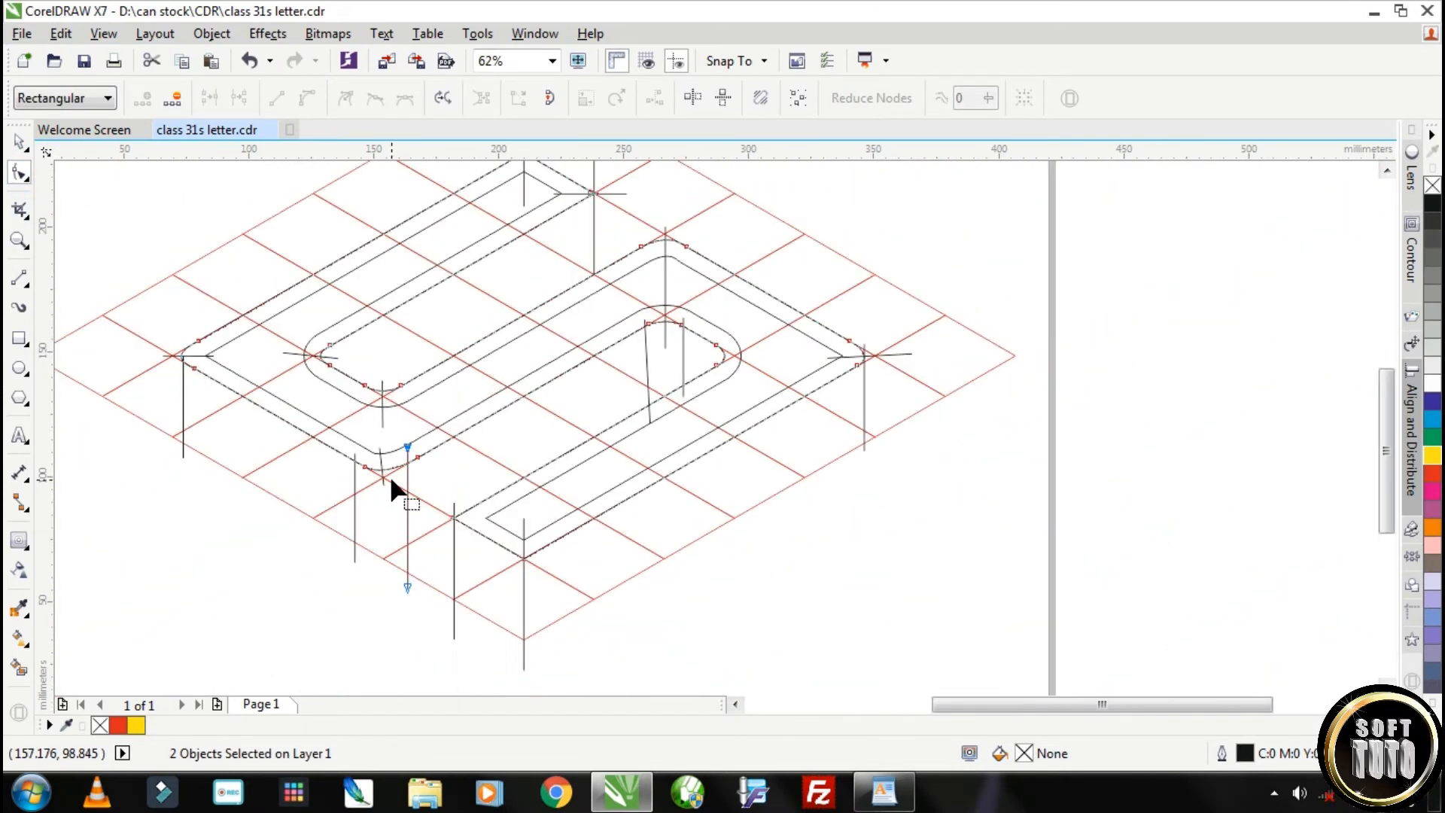
Draw a square of about 248 mm over the grid and convert it to curves
scroll(445, 309, "up", 2)
scroll(639, 381, "down", 1)
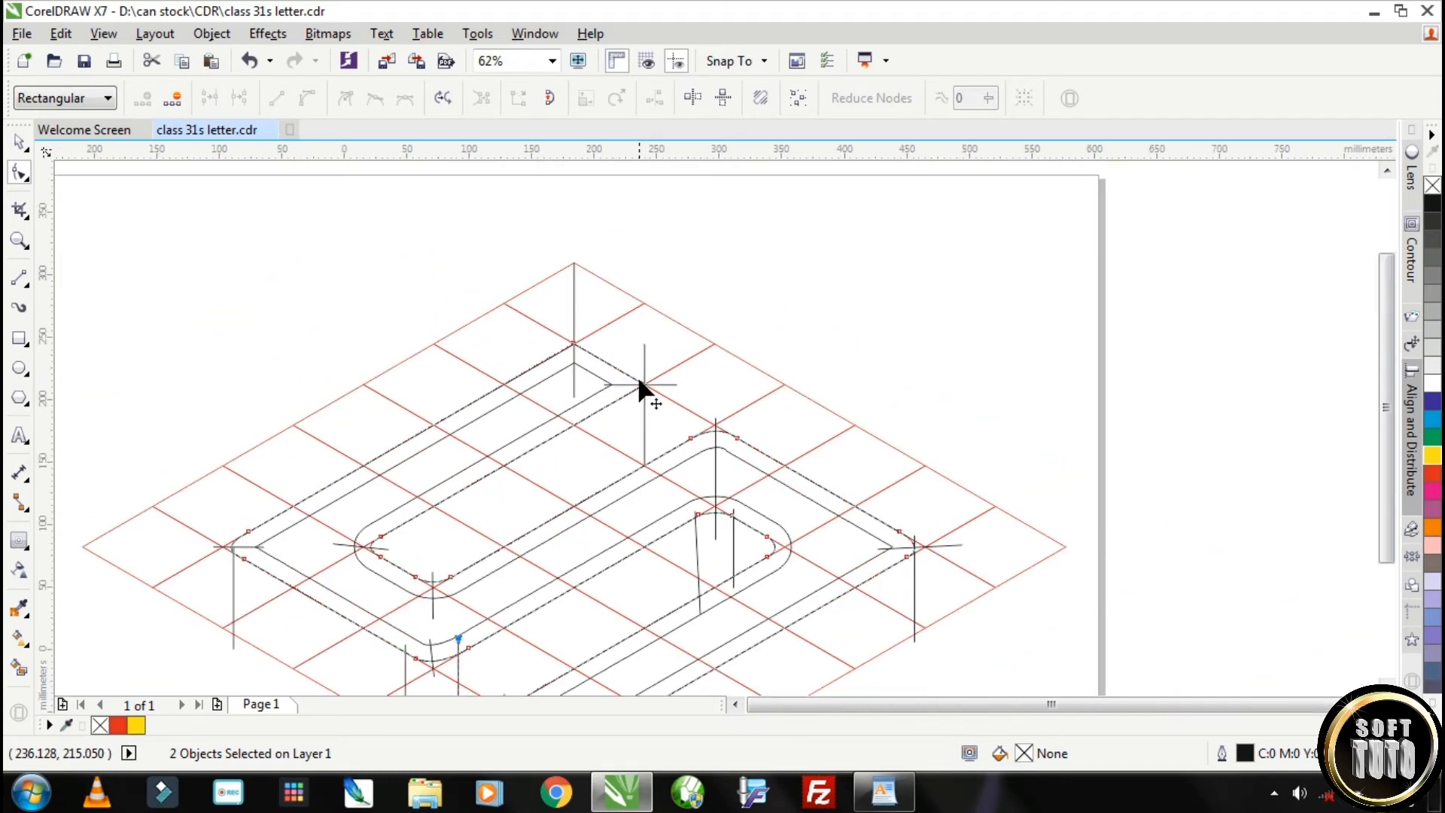
scroll(638, 381, "down", 1)
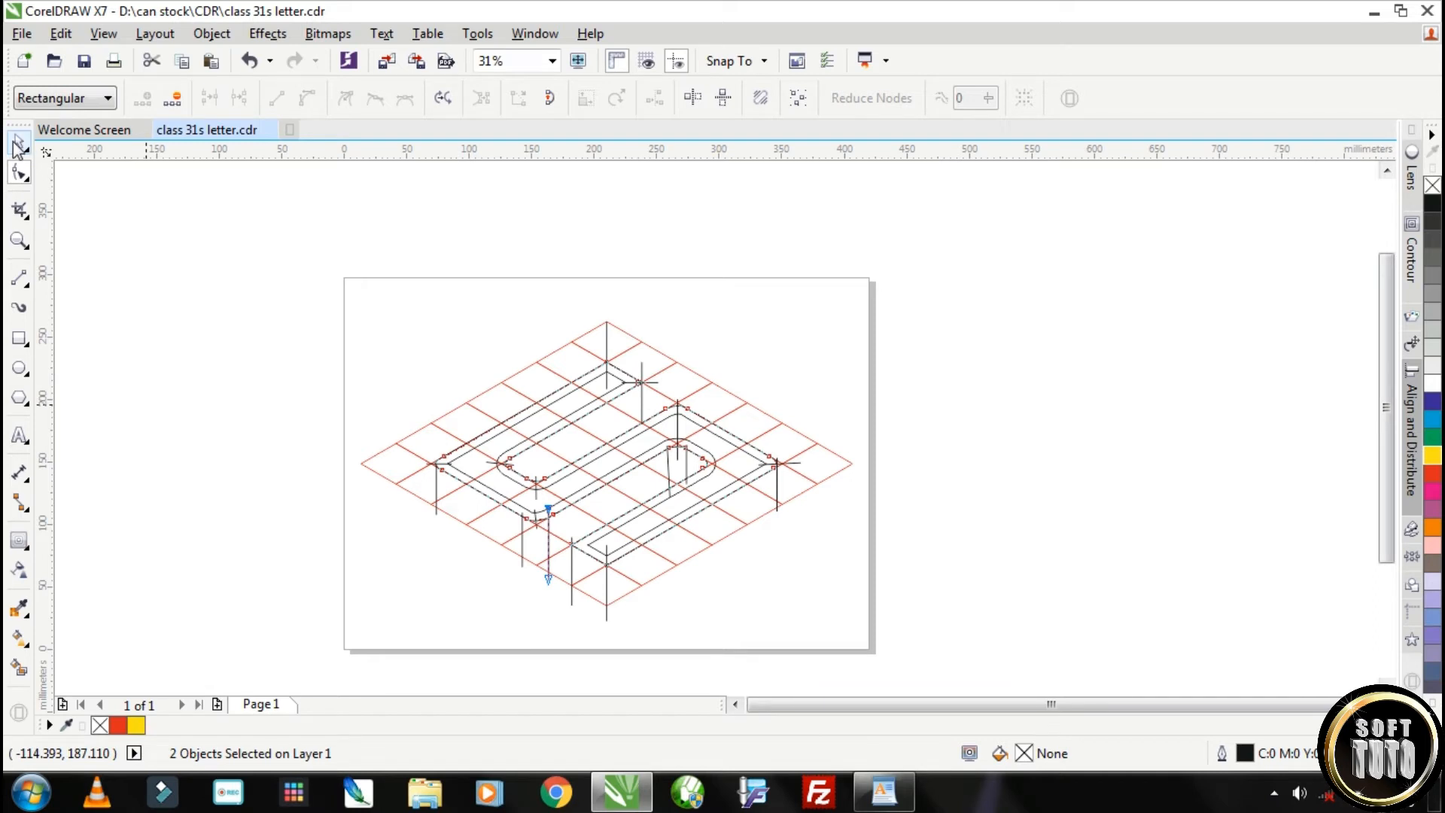
left_click(20, 338)
left_click_drag(392, 318, 703, 558)
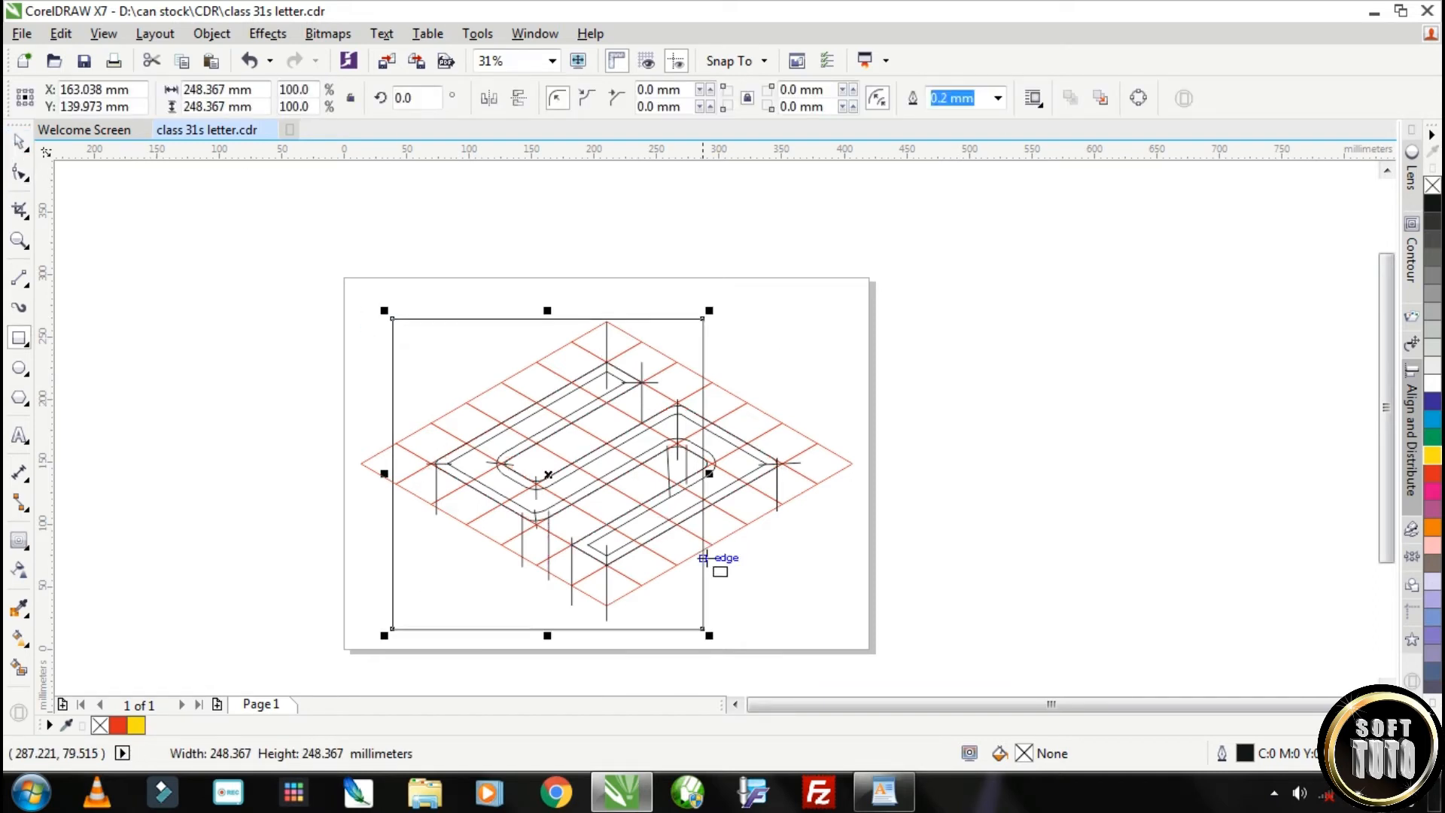
left_click(21, 143)
left_click(210, 33)
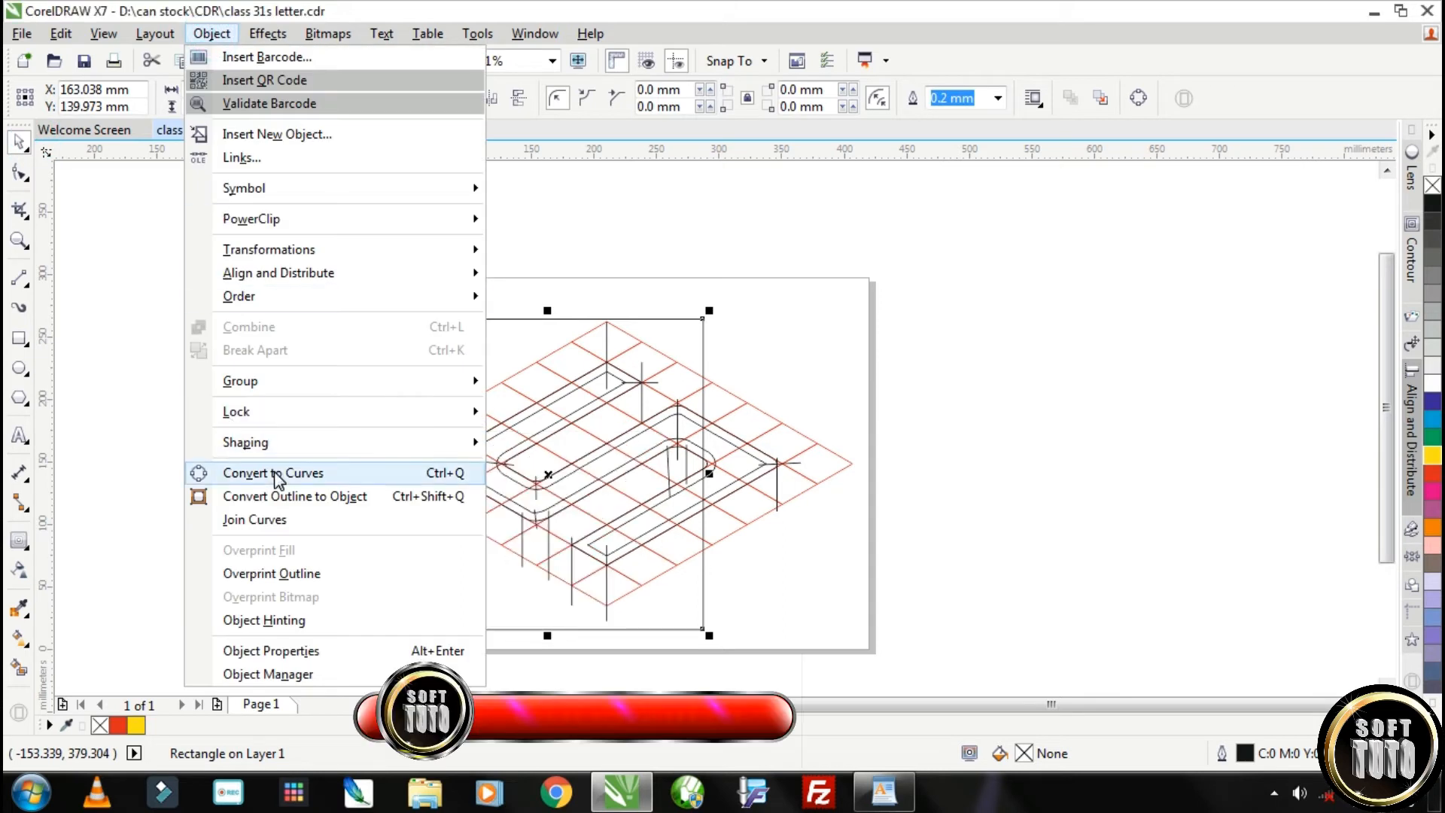
left_click(277, 474)
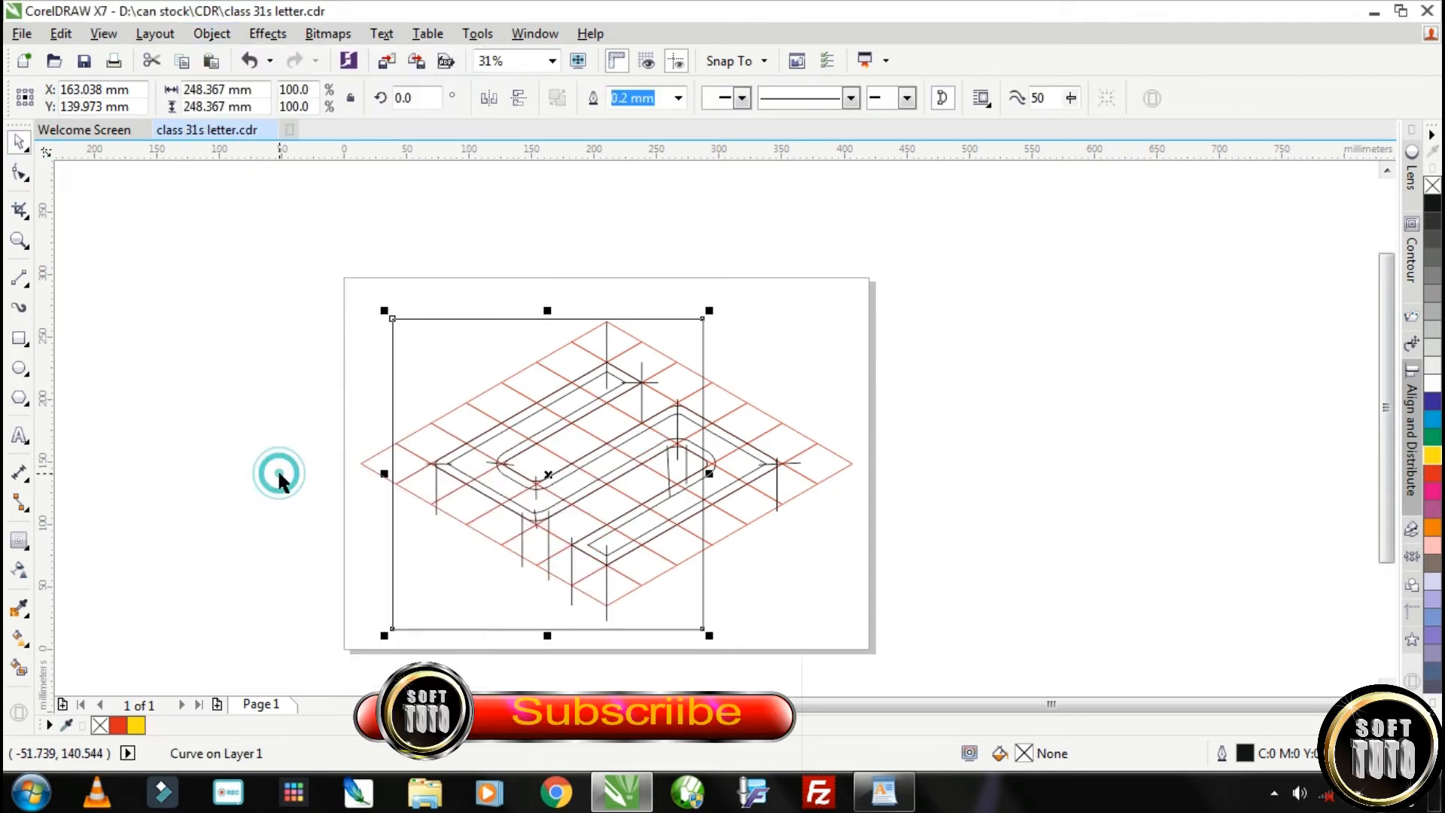
Reshape the square into a rhombus by moving its four corner nodes onto the grid's outer corners
left_click(21, 173)
left_click_drag(392, 318, 361, 465)
left_click_drag(702, 319, 606, 322)
left_click_drag(701, 626, 852, 464)
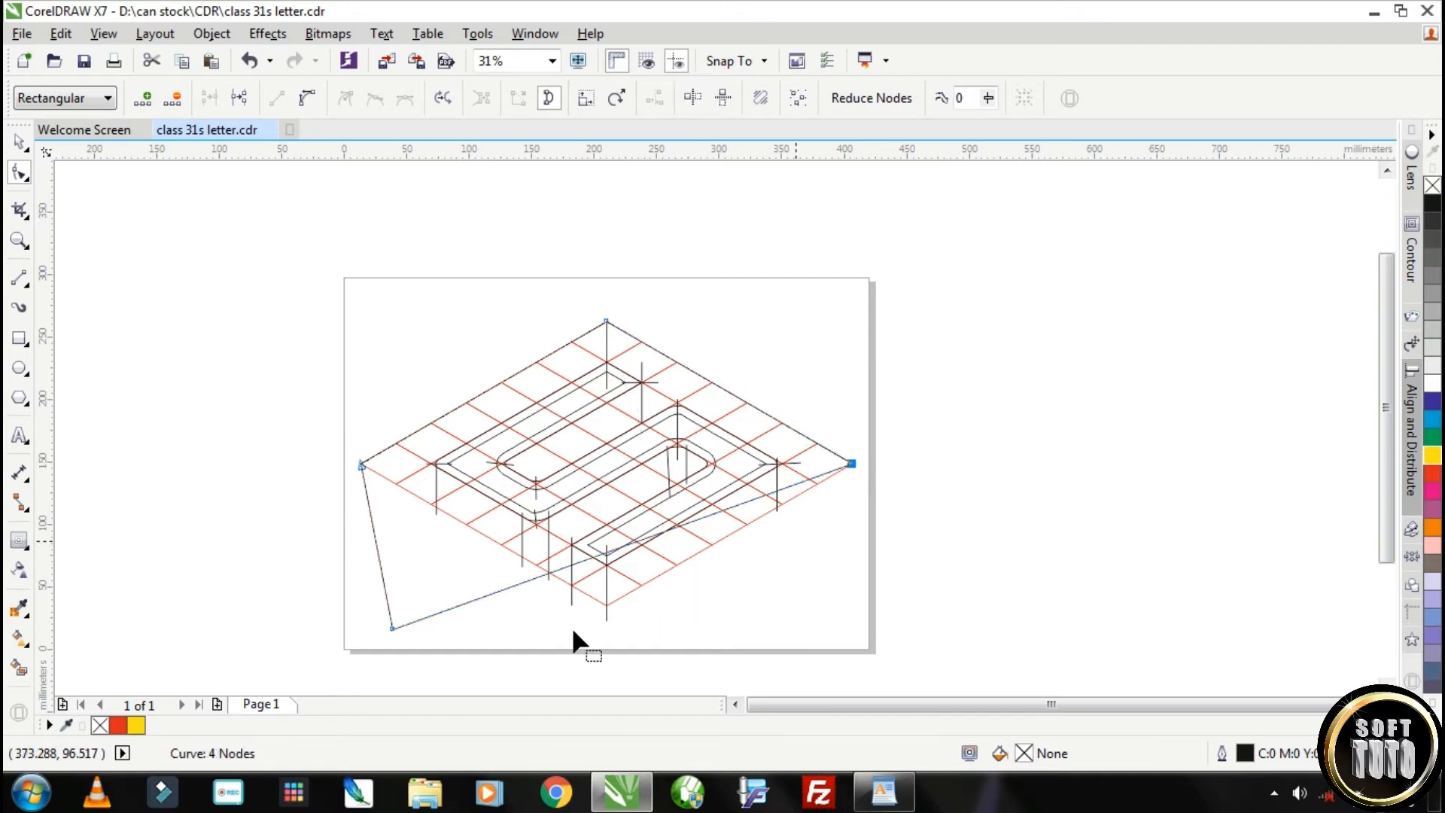
left_click_drag(391, 627, 611, 605)
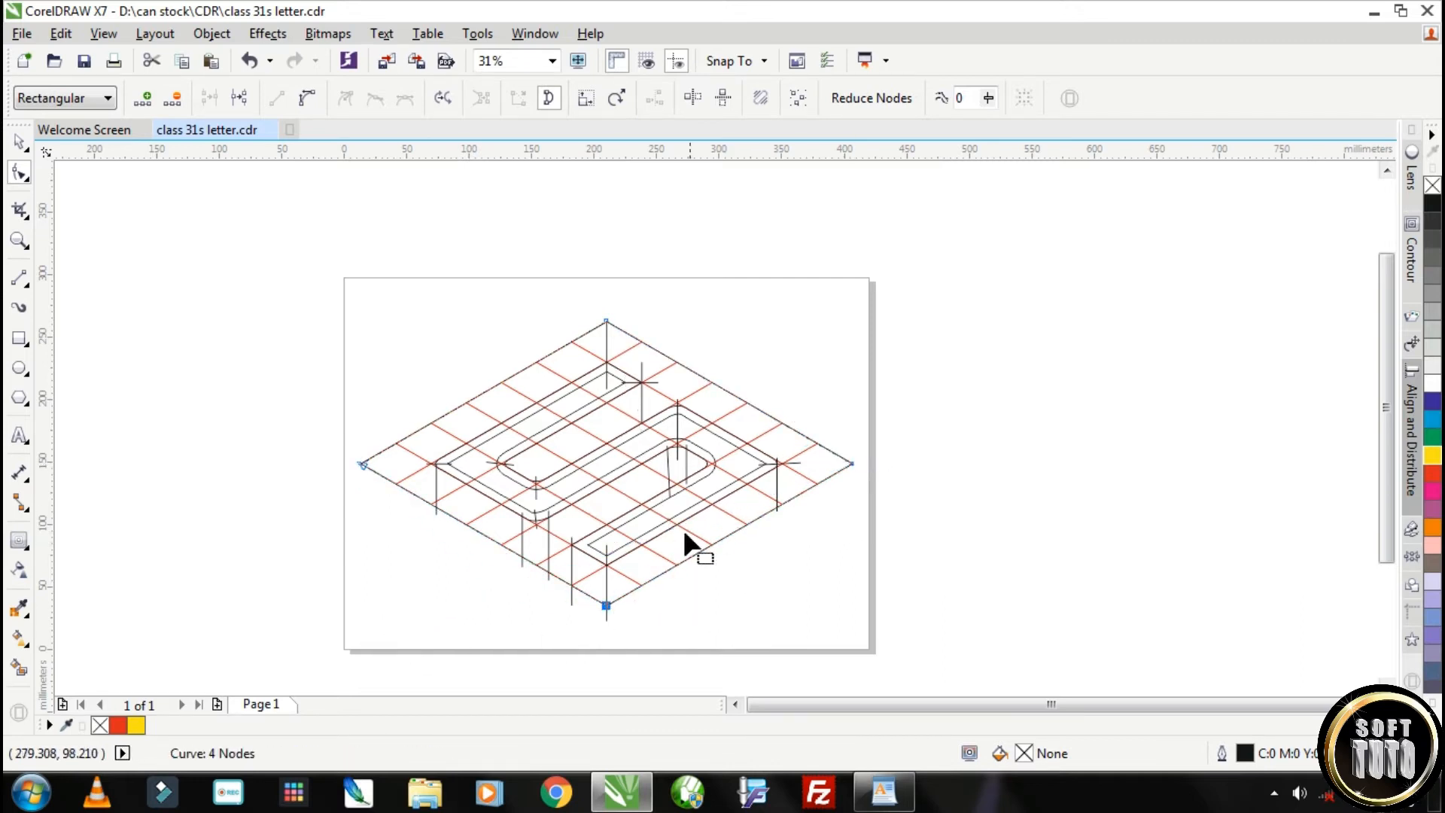
left_click(19, 143)
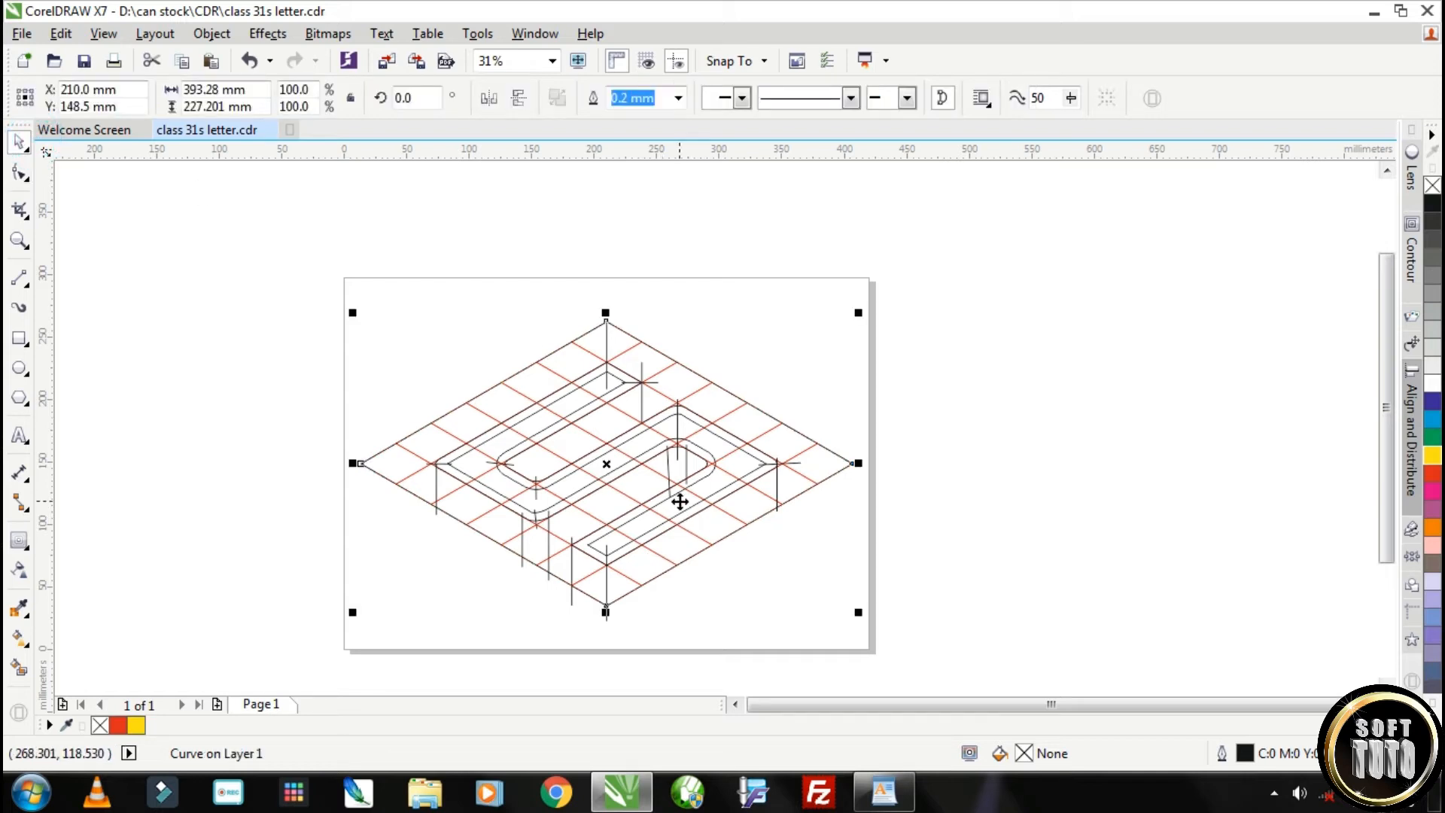
Select the red grid group beneath the drawing and move it off the page, up and to the left of the S
left_click(609, 466)
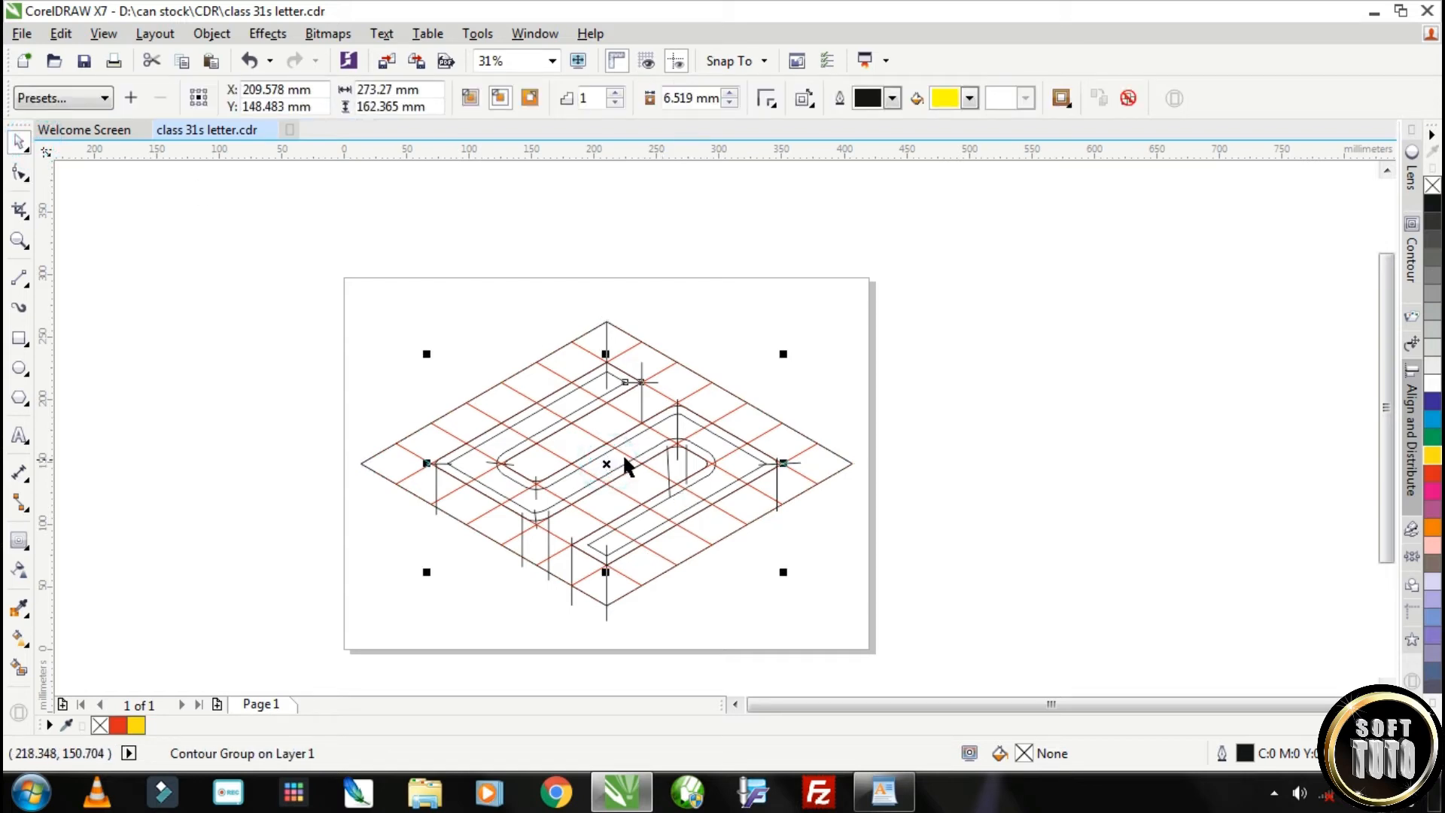
left_click(758, 414, "alt")
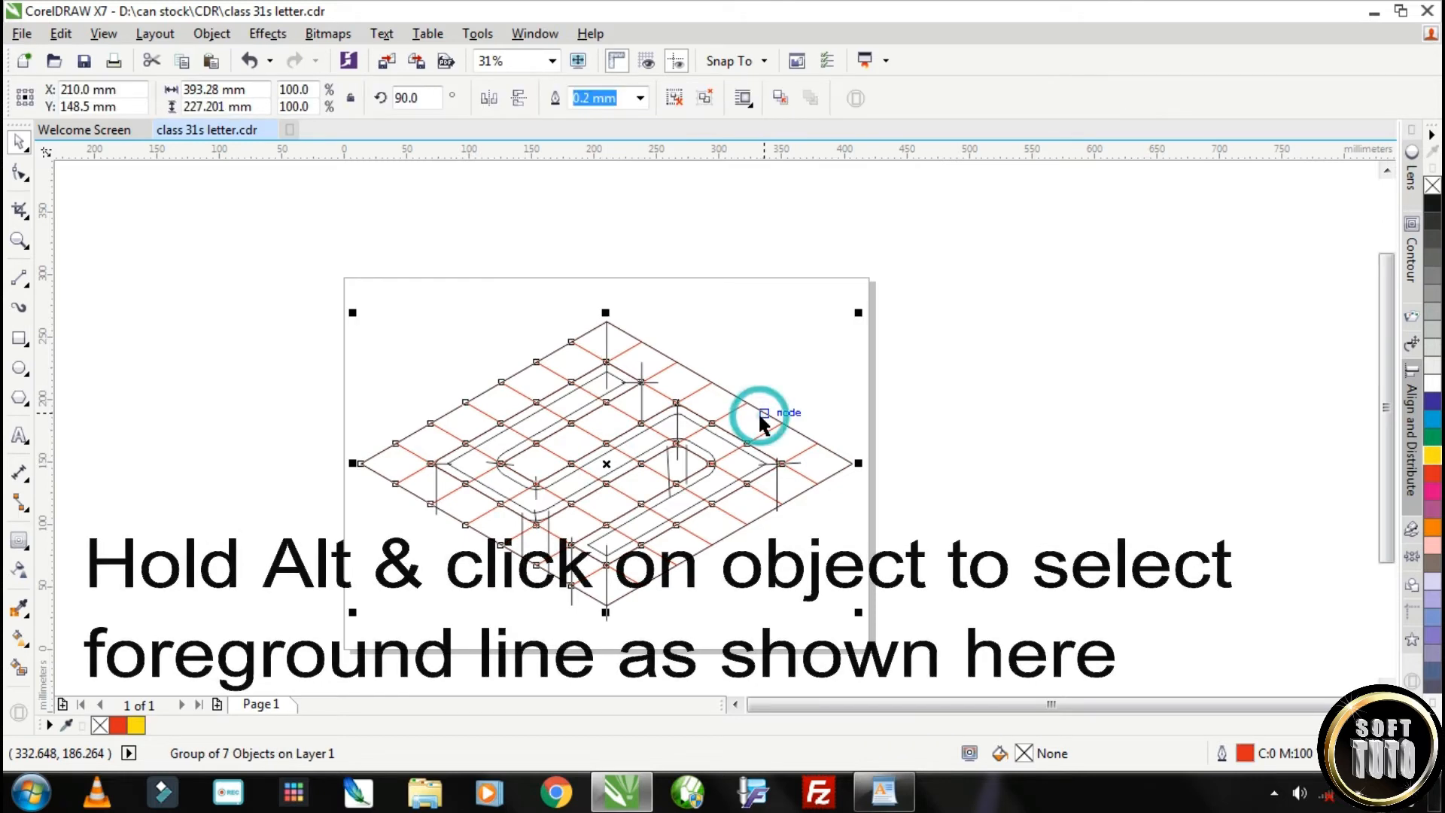
left_click_drag(609, 465, 1076, 400)
scroll(1076, 399, "down", 2)
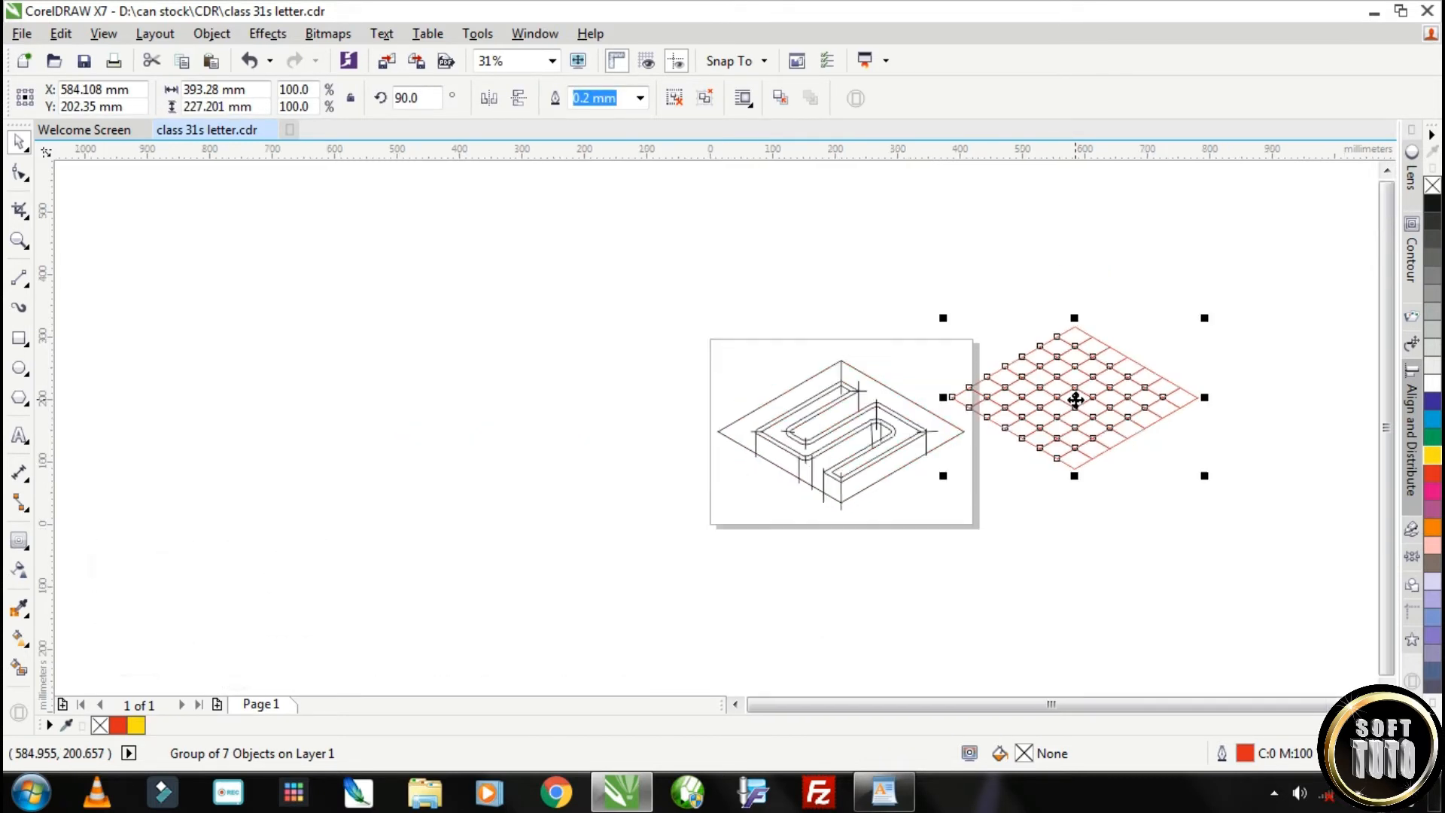
left_click_drag(1076, 400, 525, 343)
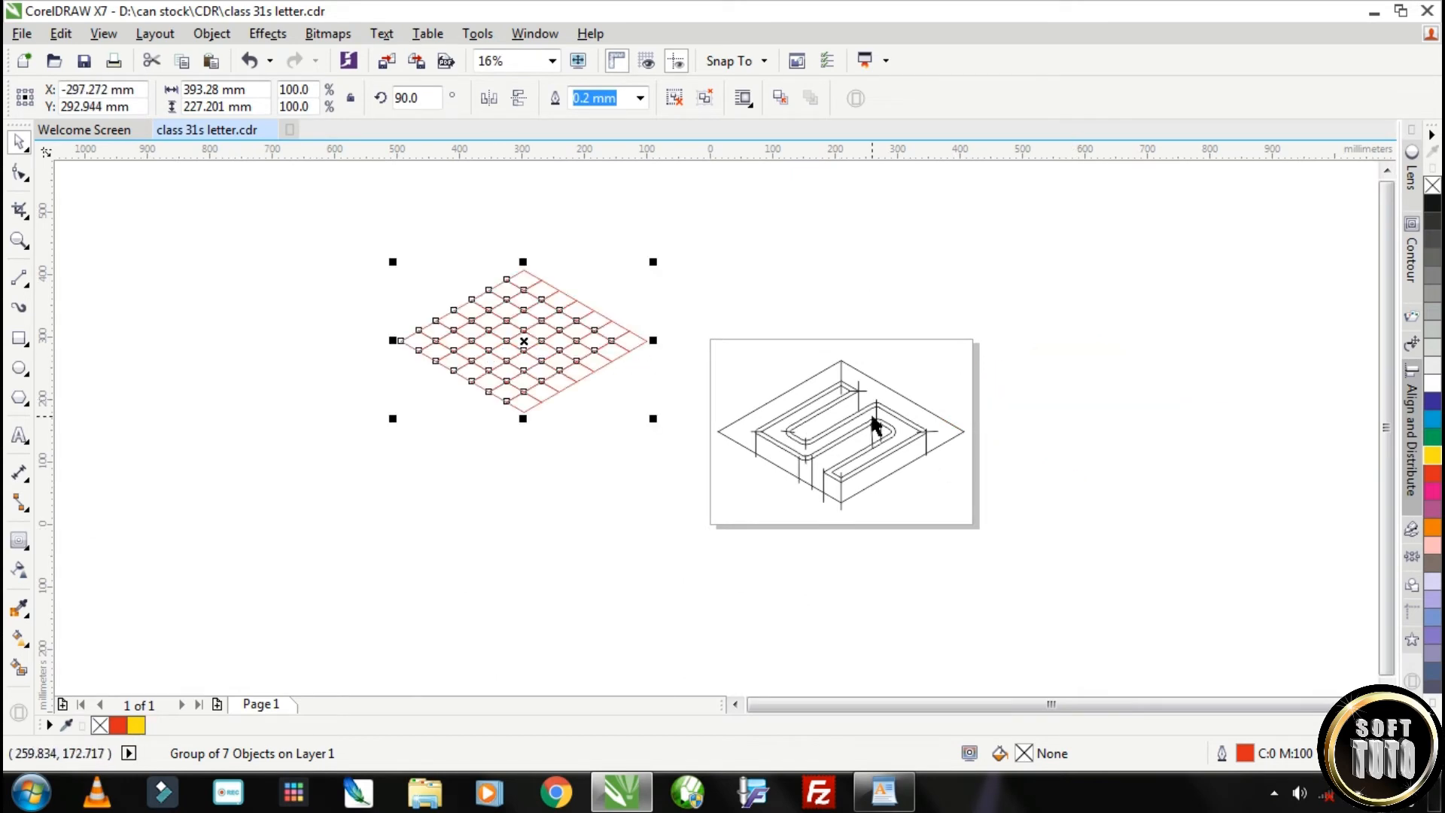
Smart-fill the upper left background, both inner side walls and the front right wall of the S with pink #CC3399
scroll(871, 418, "up", 4)
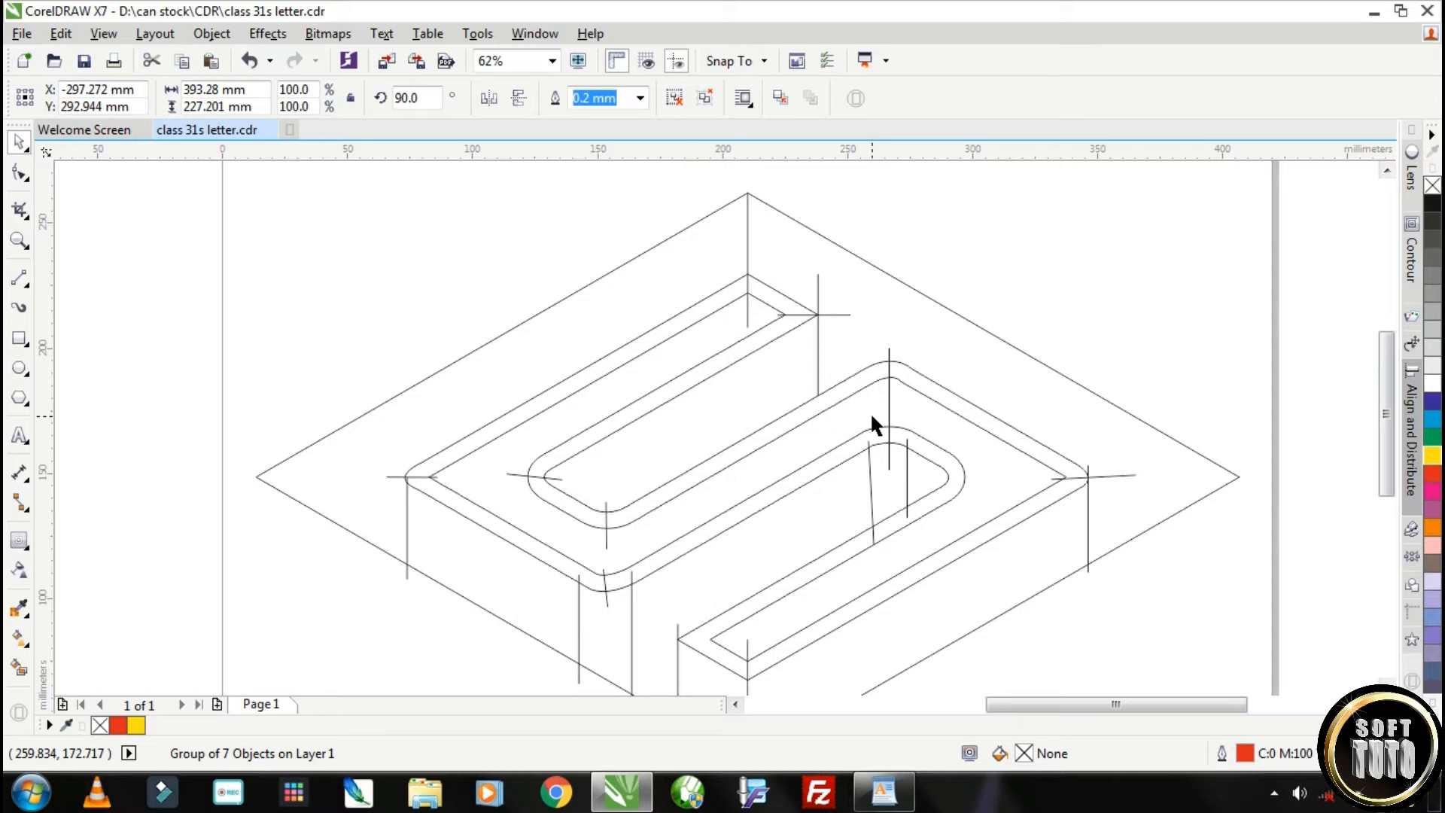
scroll(870, 412, "down", 2)
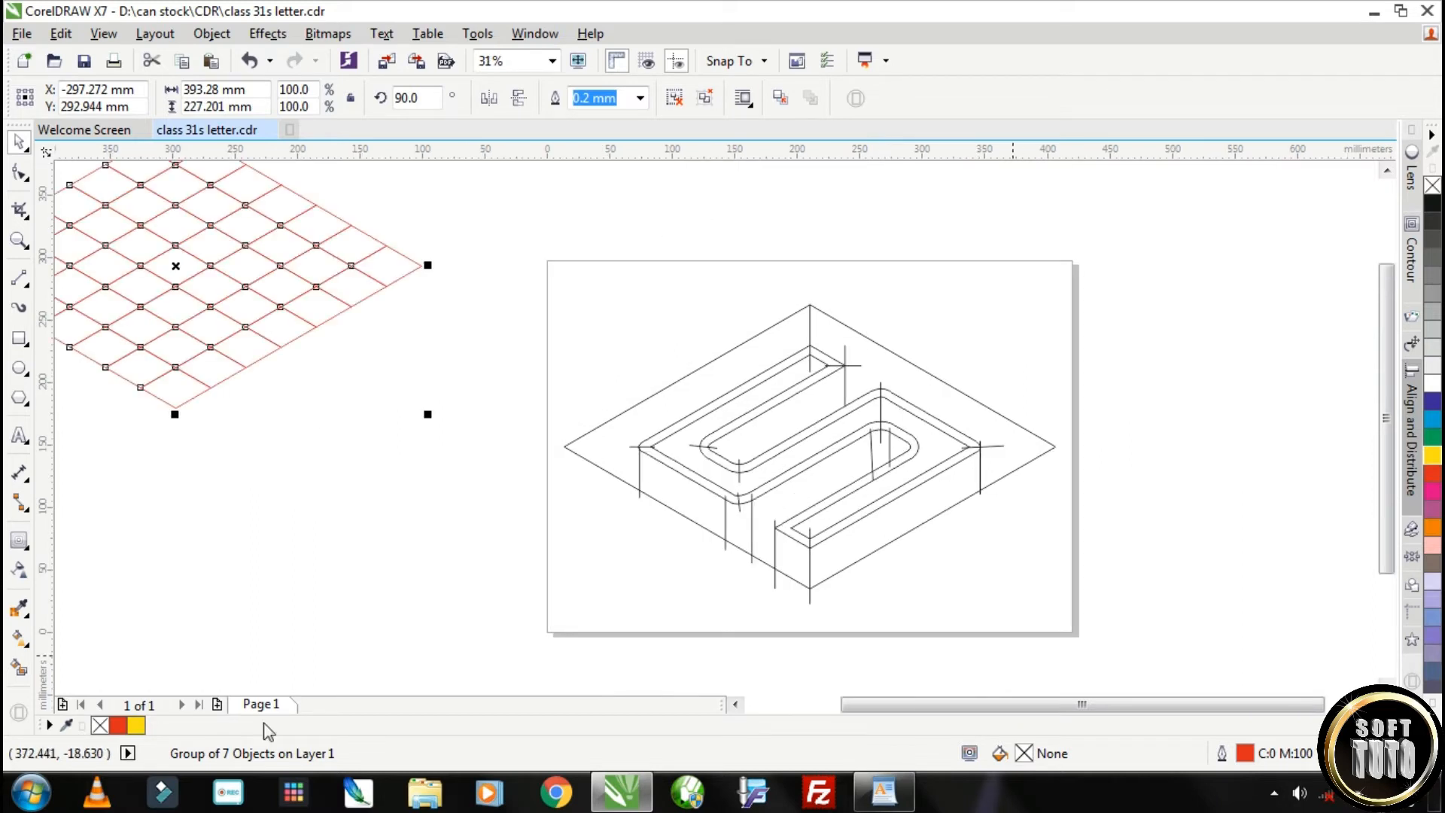
left_click(17, 671)
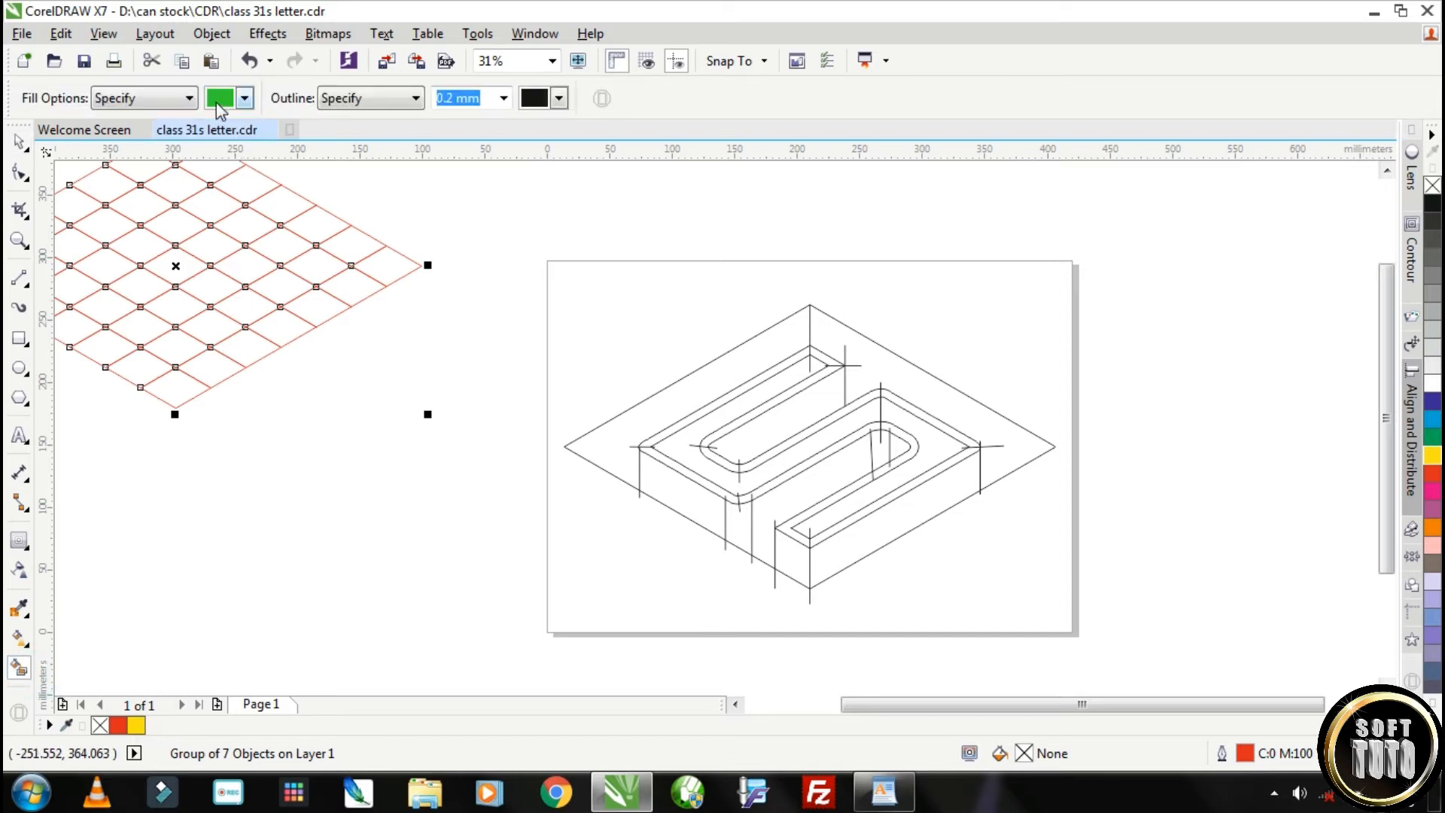
left_click(219, 100)
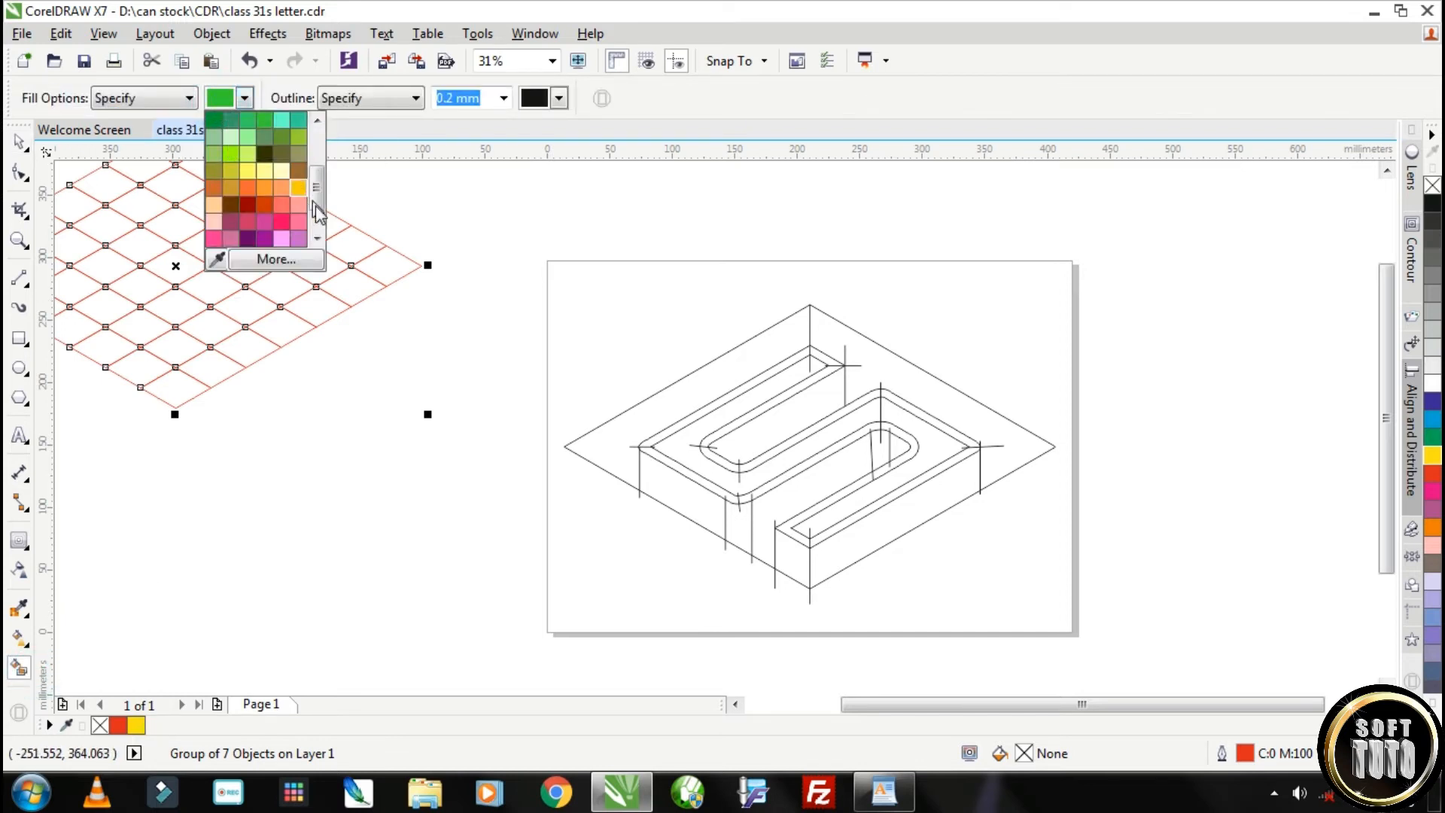
left_click_drag(319, 204, 316, 221)
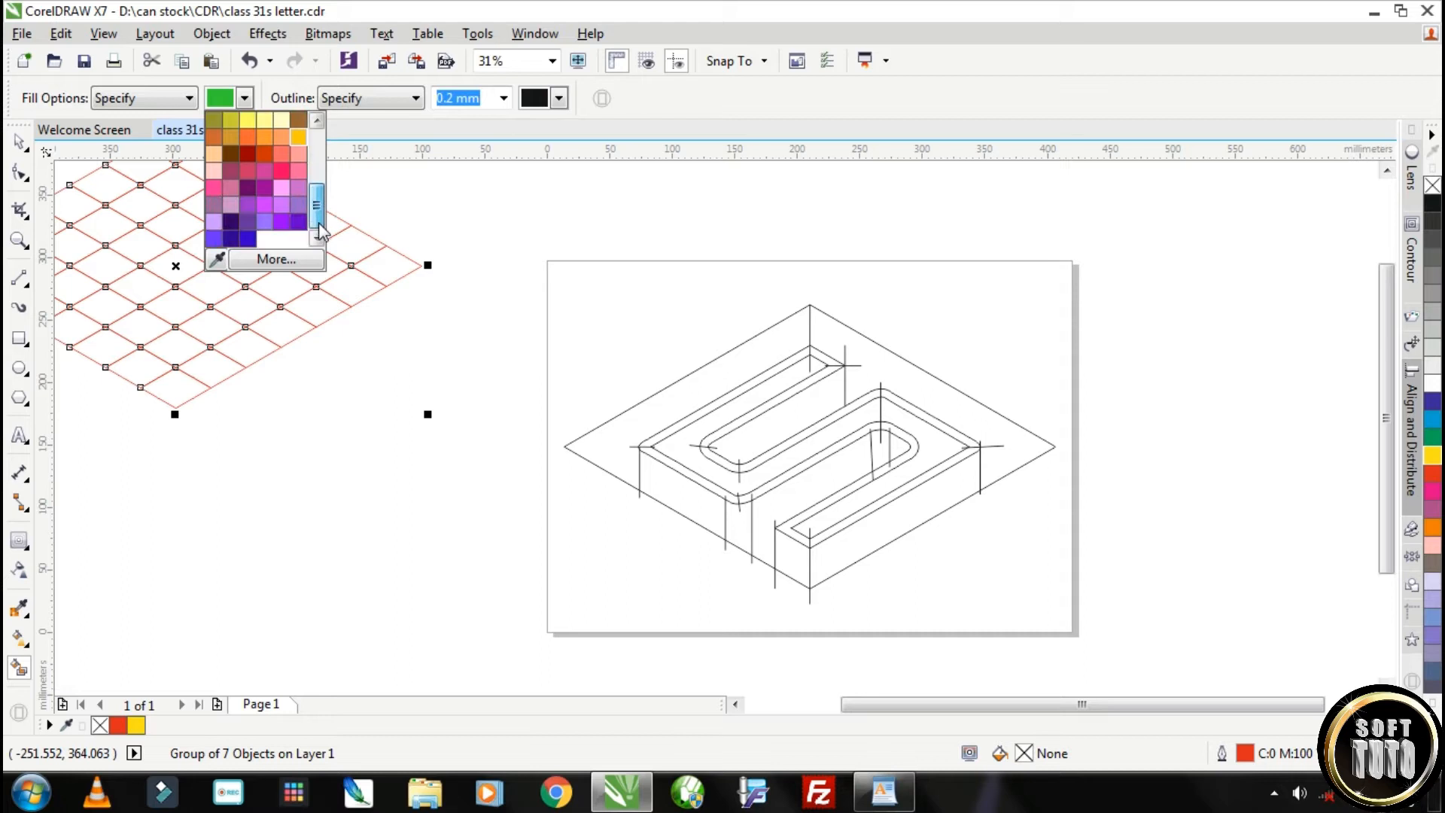
left_click(263, 171)
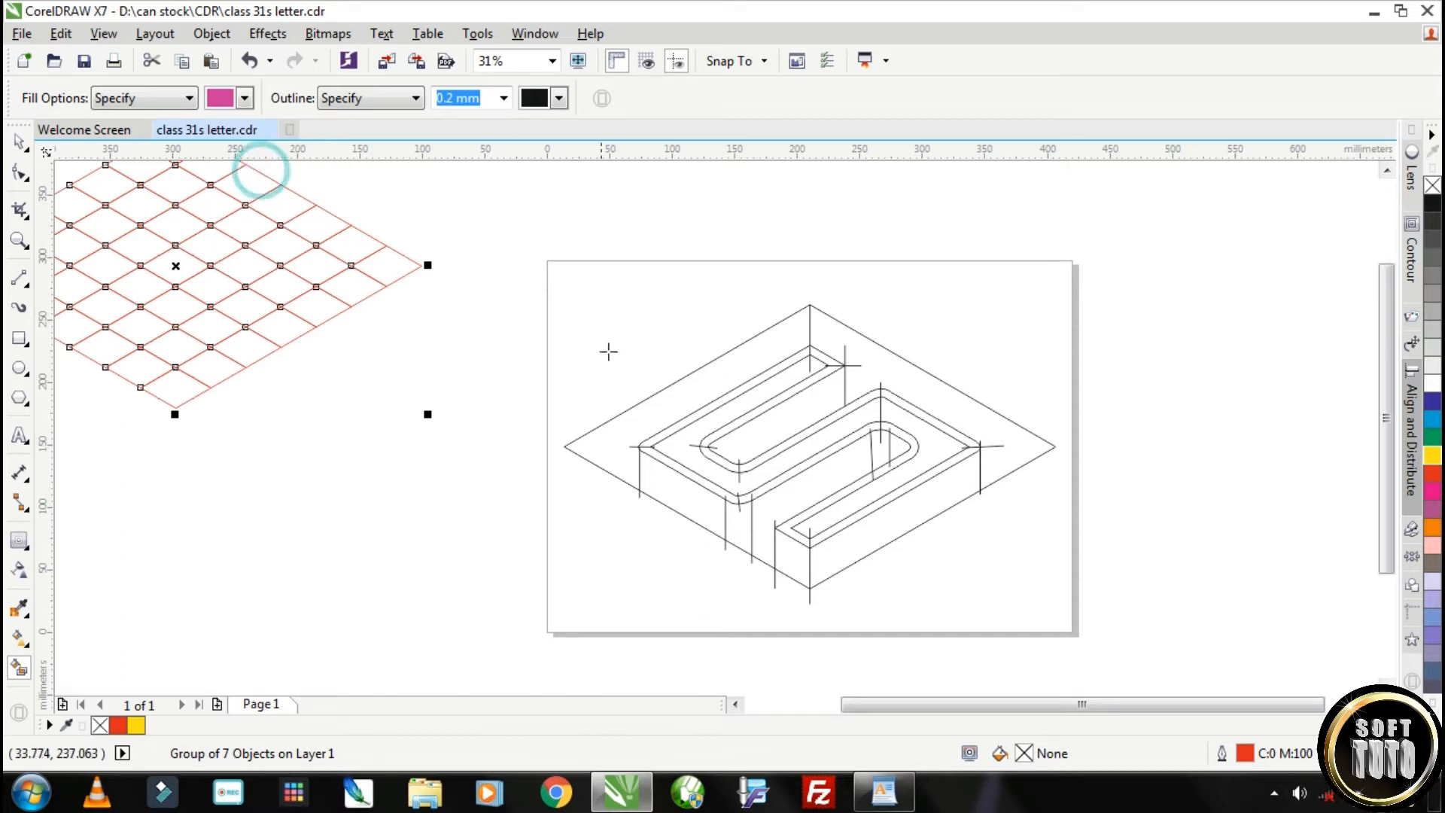
left_click(655, 408)
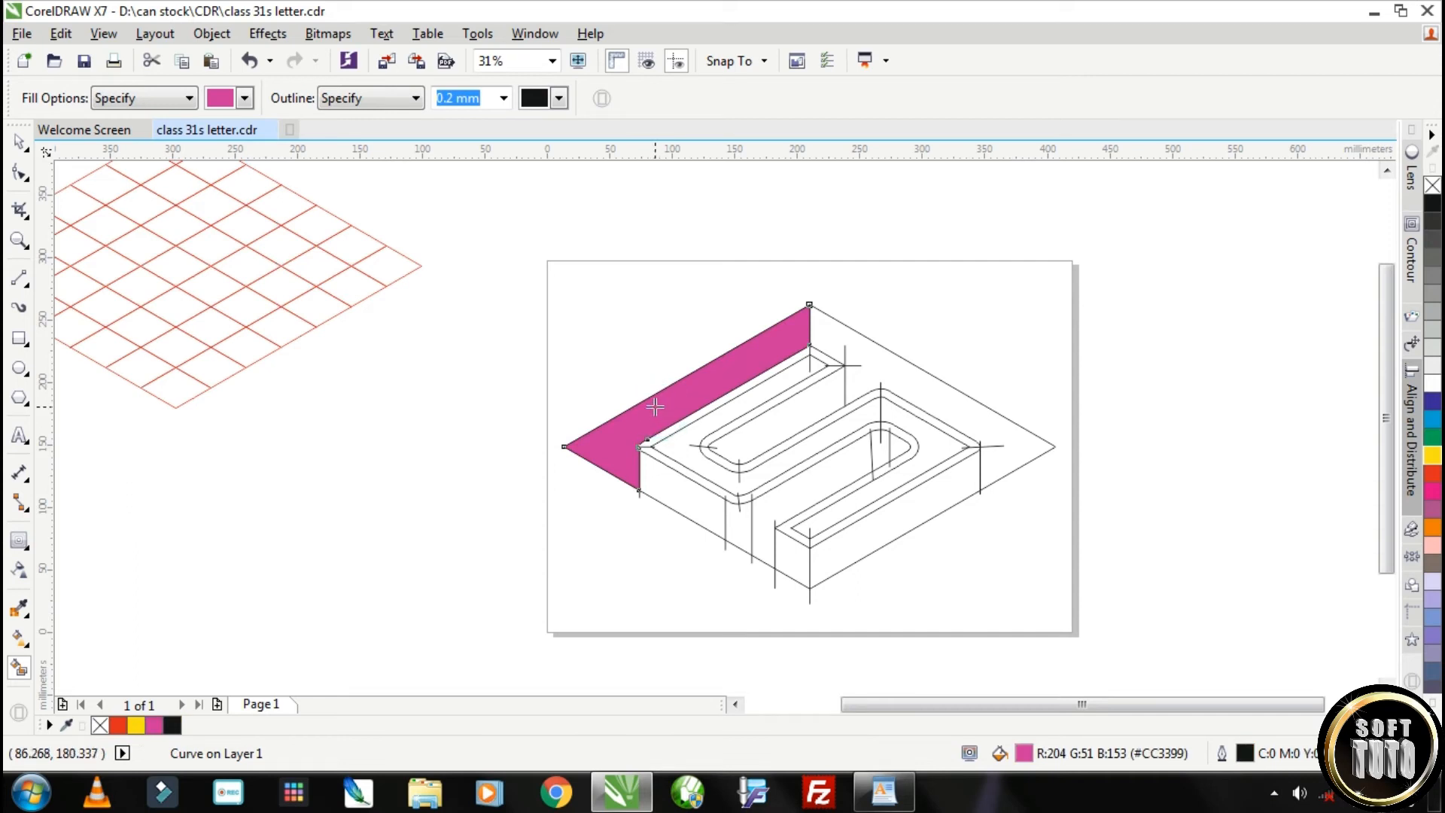
left_click(789, 415)
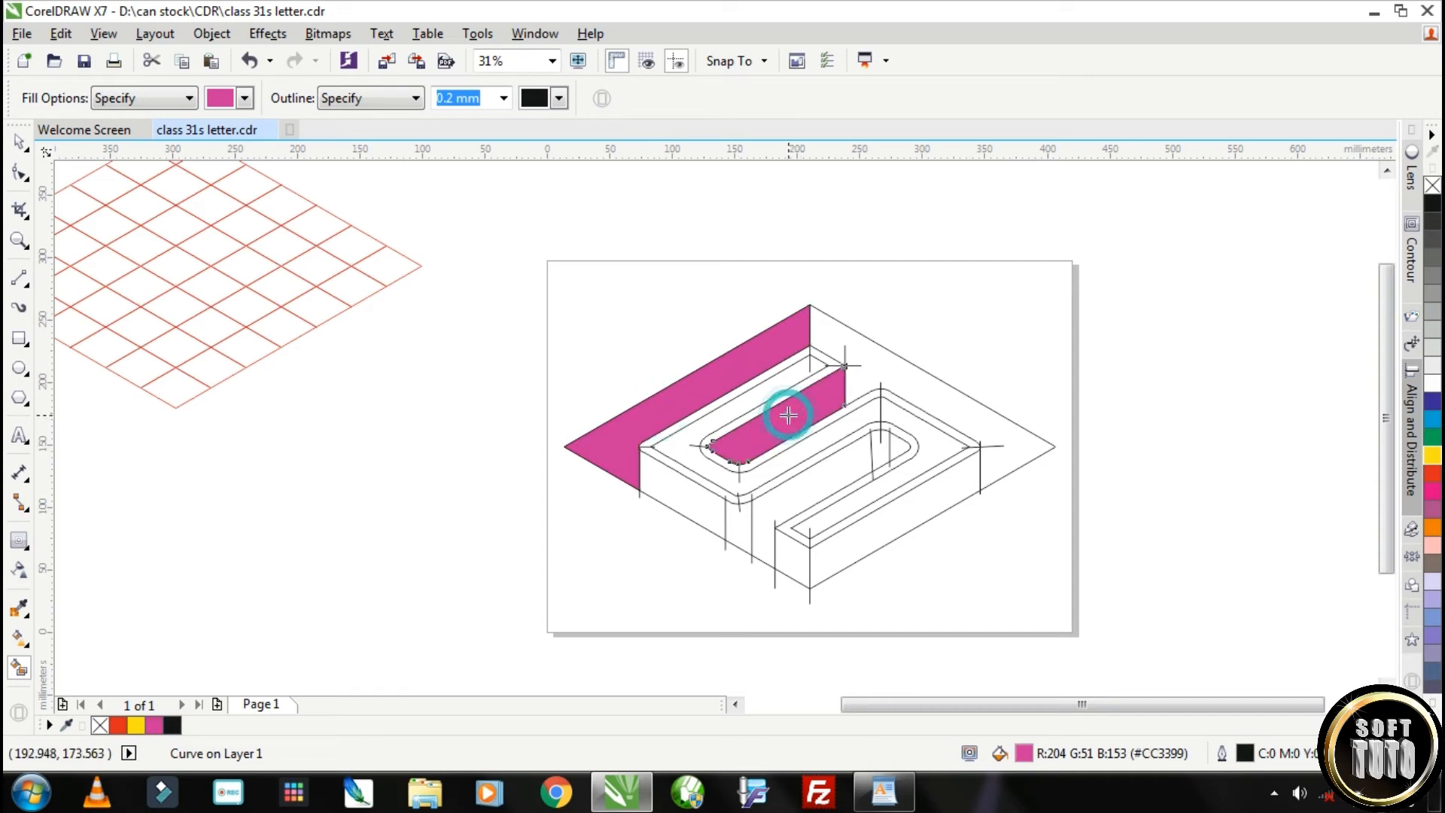
left_click(816, 477)
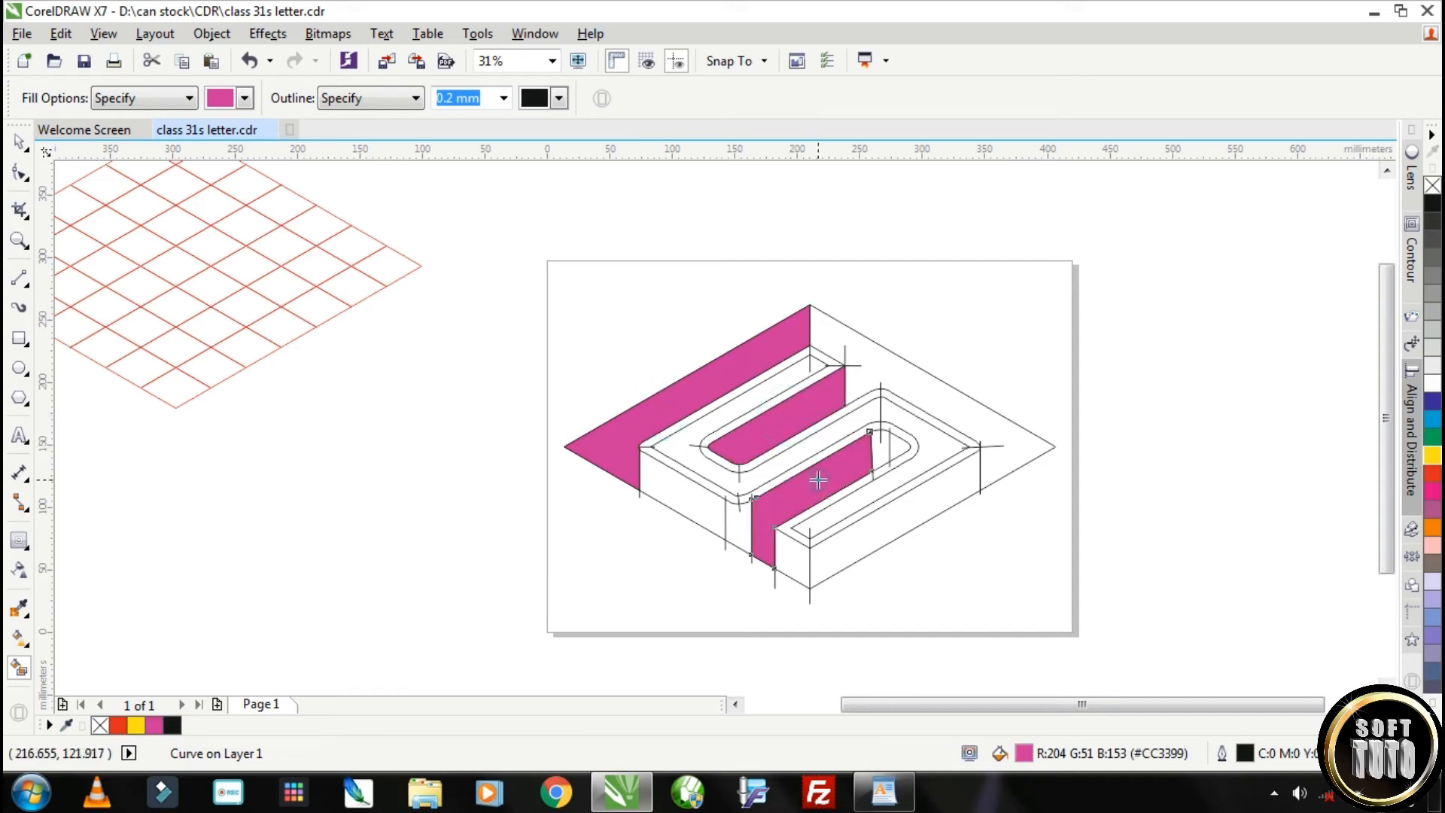
left_click(876, 539)
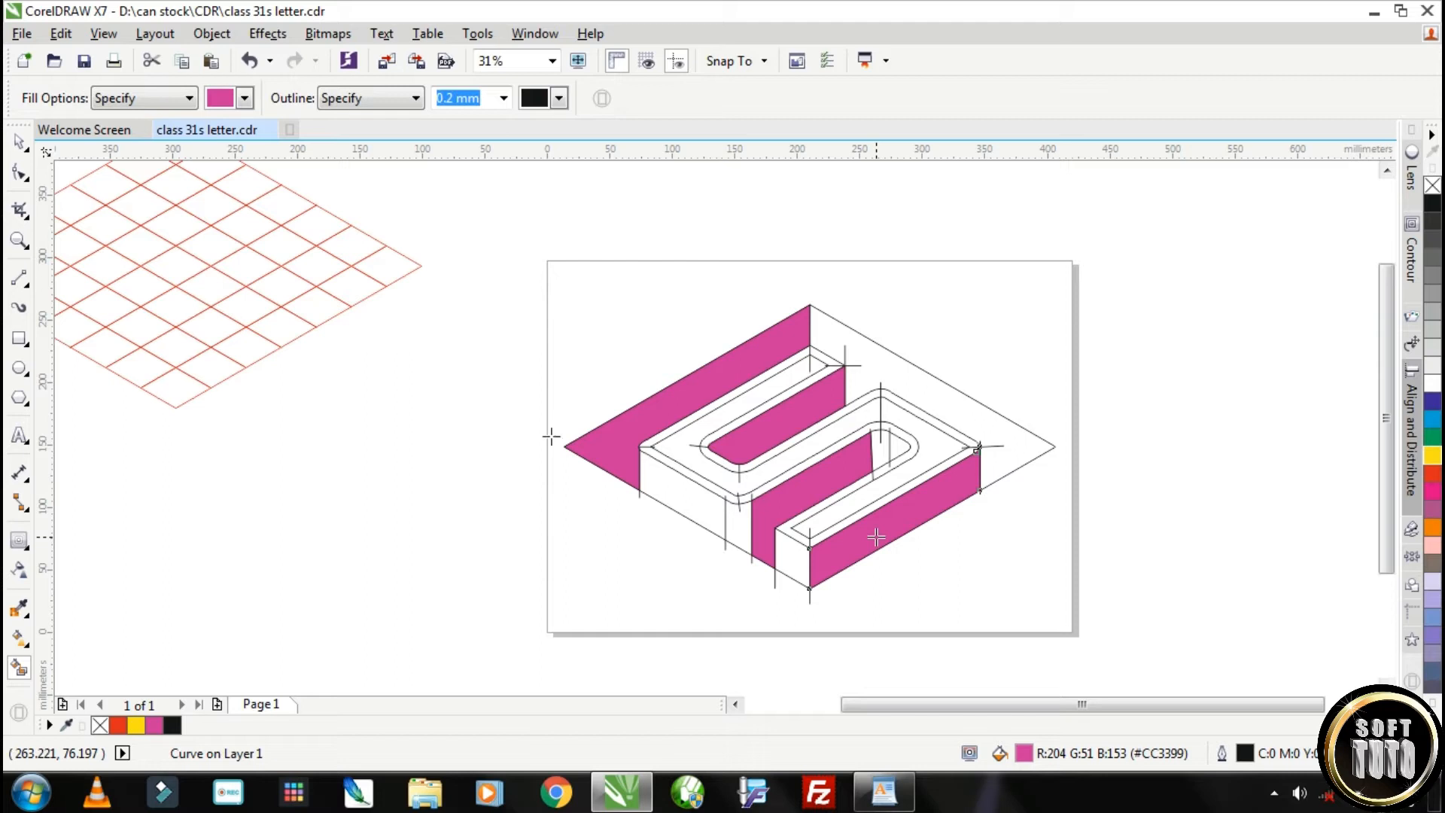
Smart-fill the upper right background, the lower inner bend's right part, the front left wall and the lower end face with purple #990099
left_click(217, 97)
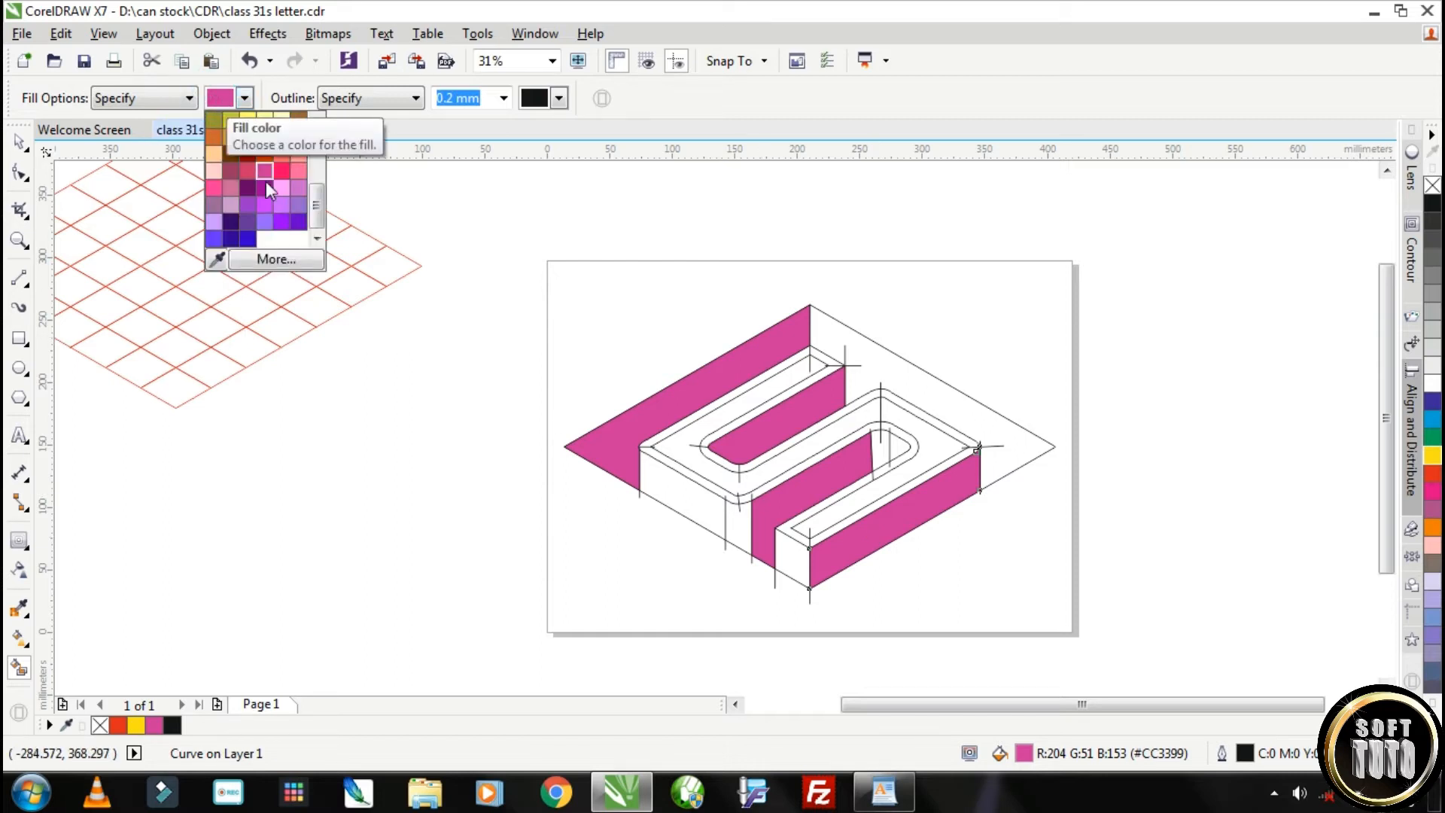
left_click(263, 188)
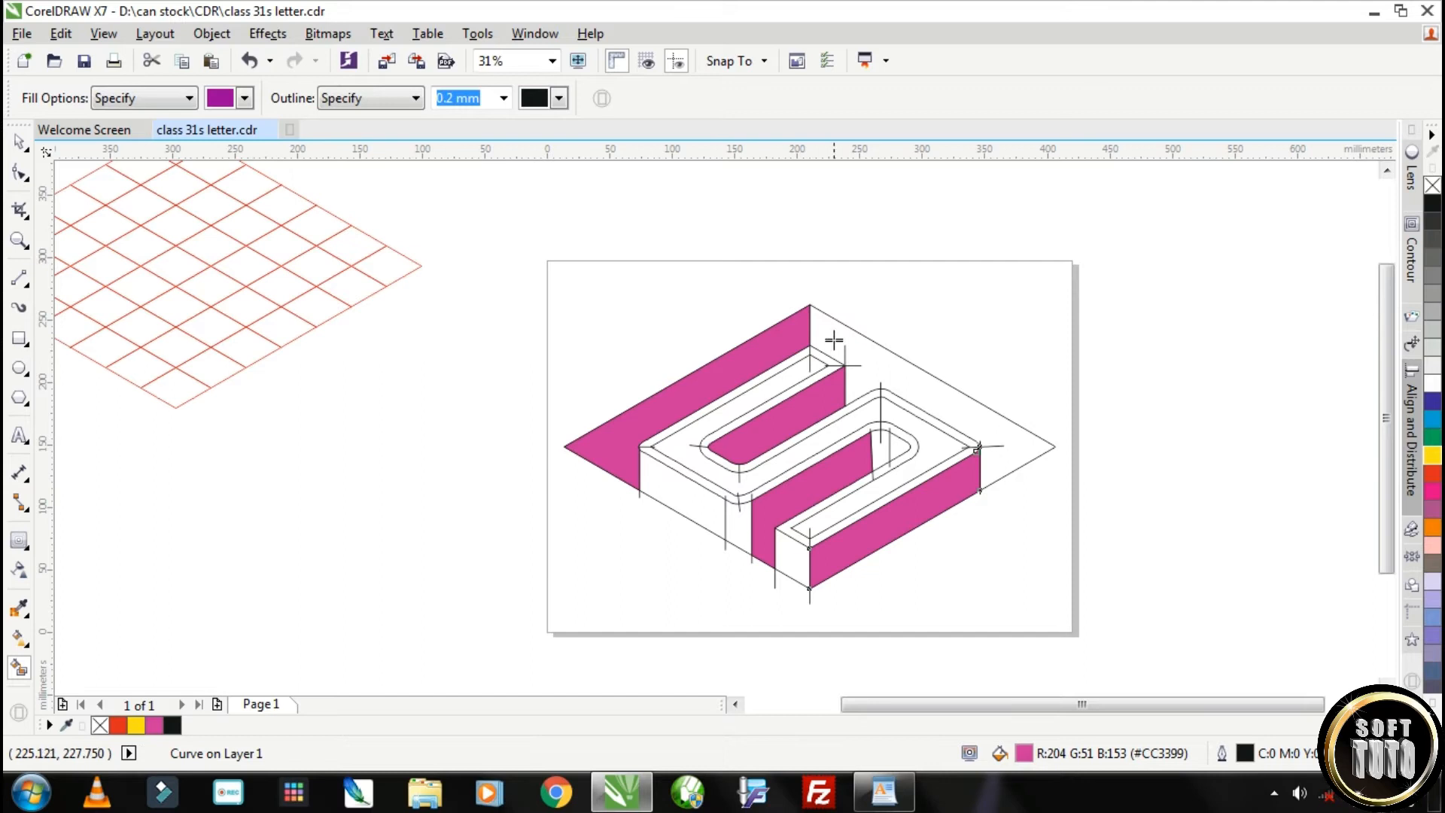
left_click(832, 331)
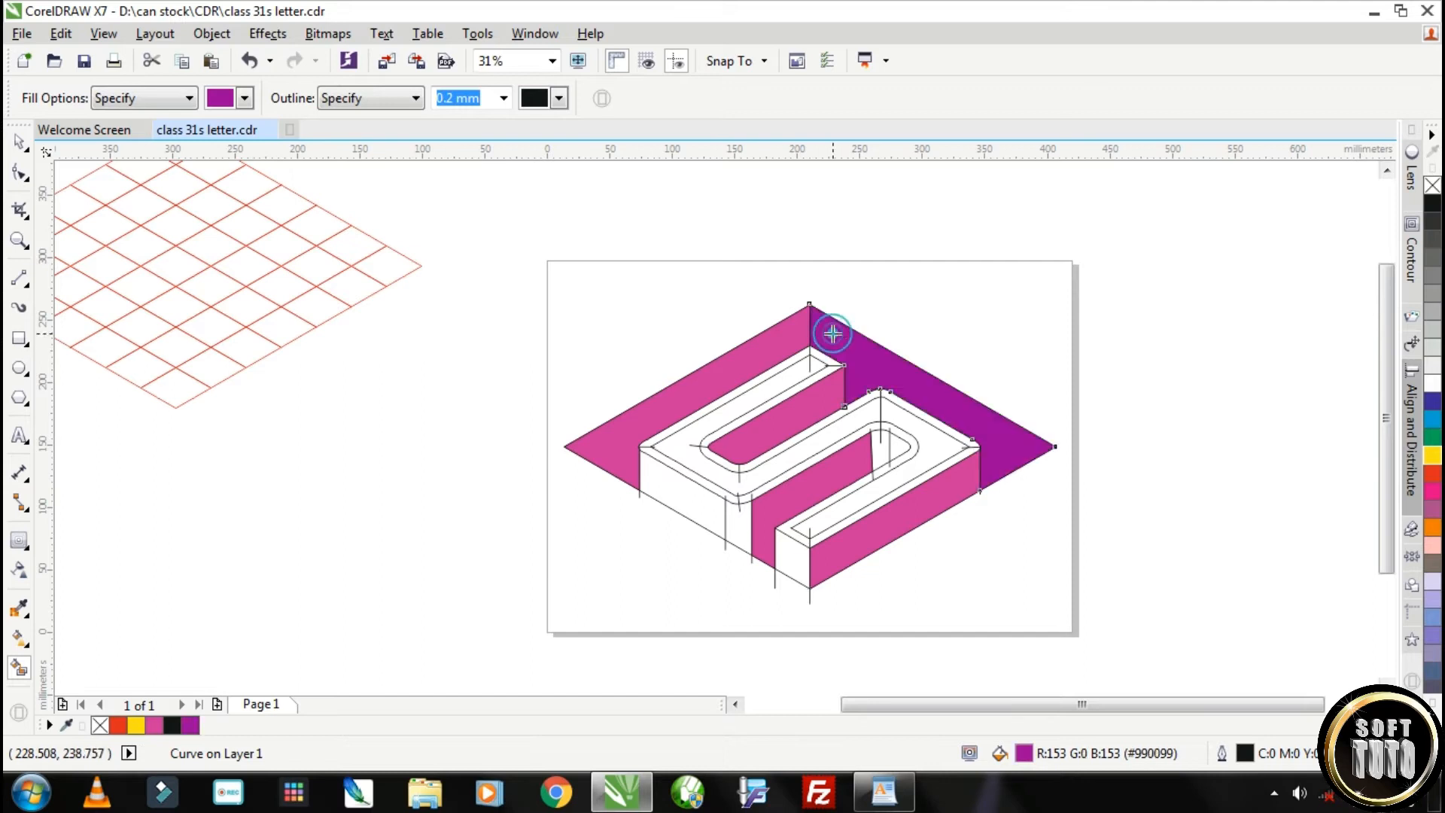
left_click(898, 445)
left_click(689, 498)
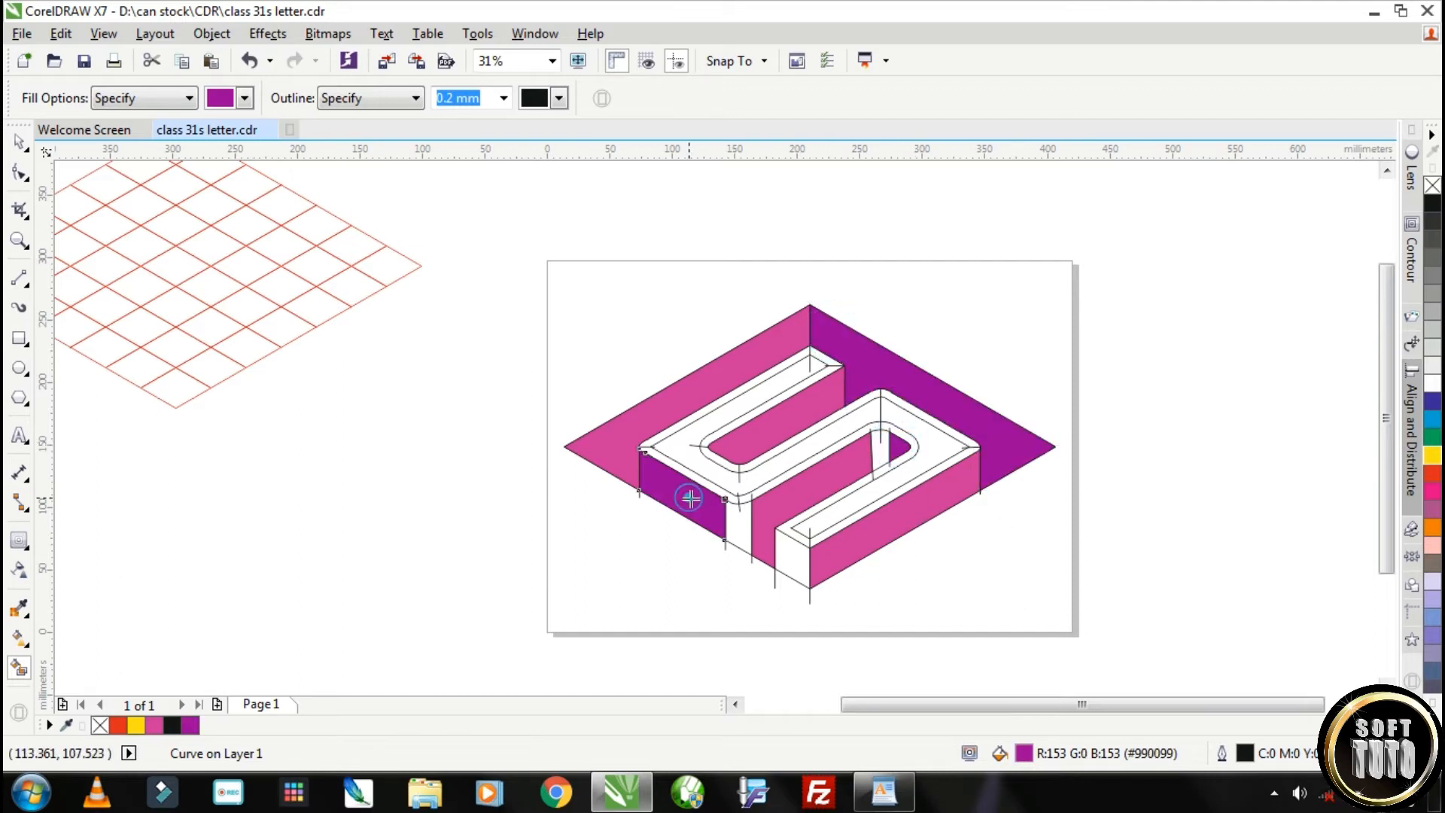
left_click(791, 564)
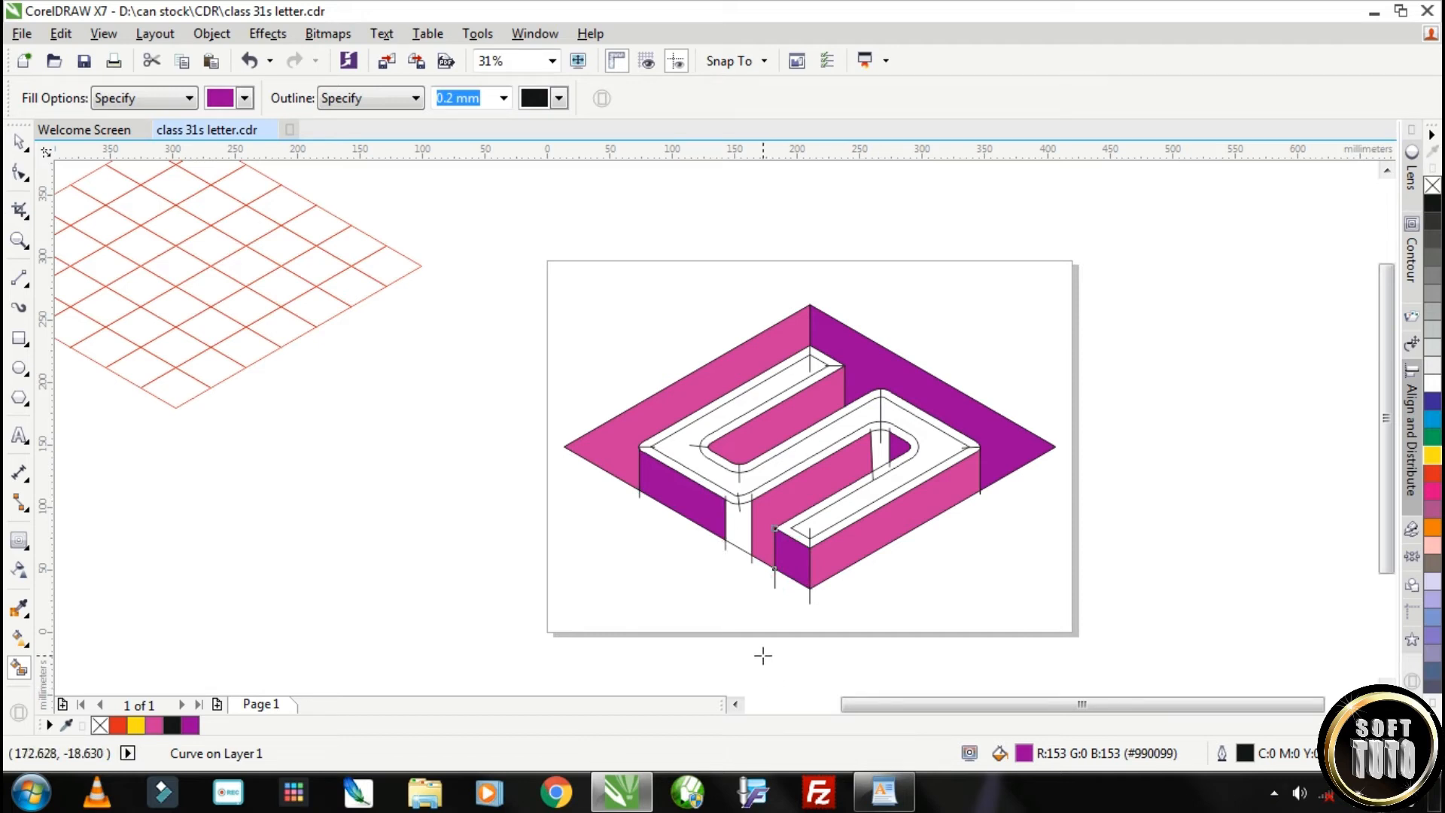
Smart-fill the narrow rounded strips at the lower left bend and in the lower inner bend with violet #CC33FF
left_click(244, 98)
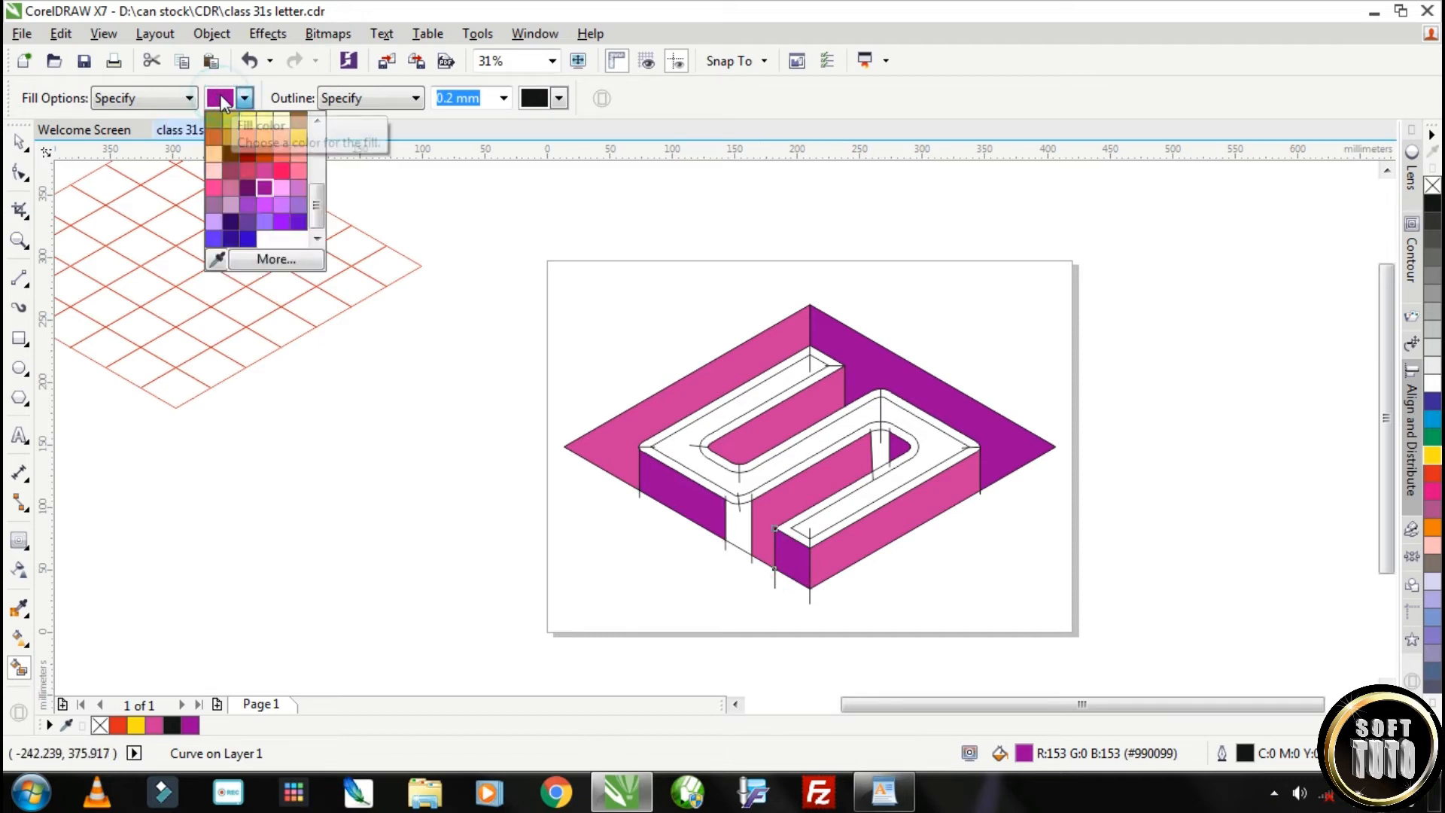
left_click(265, 205)
left_click(739, 527)
left_click(881, 452)
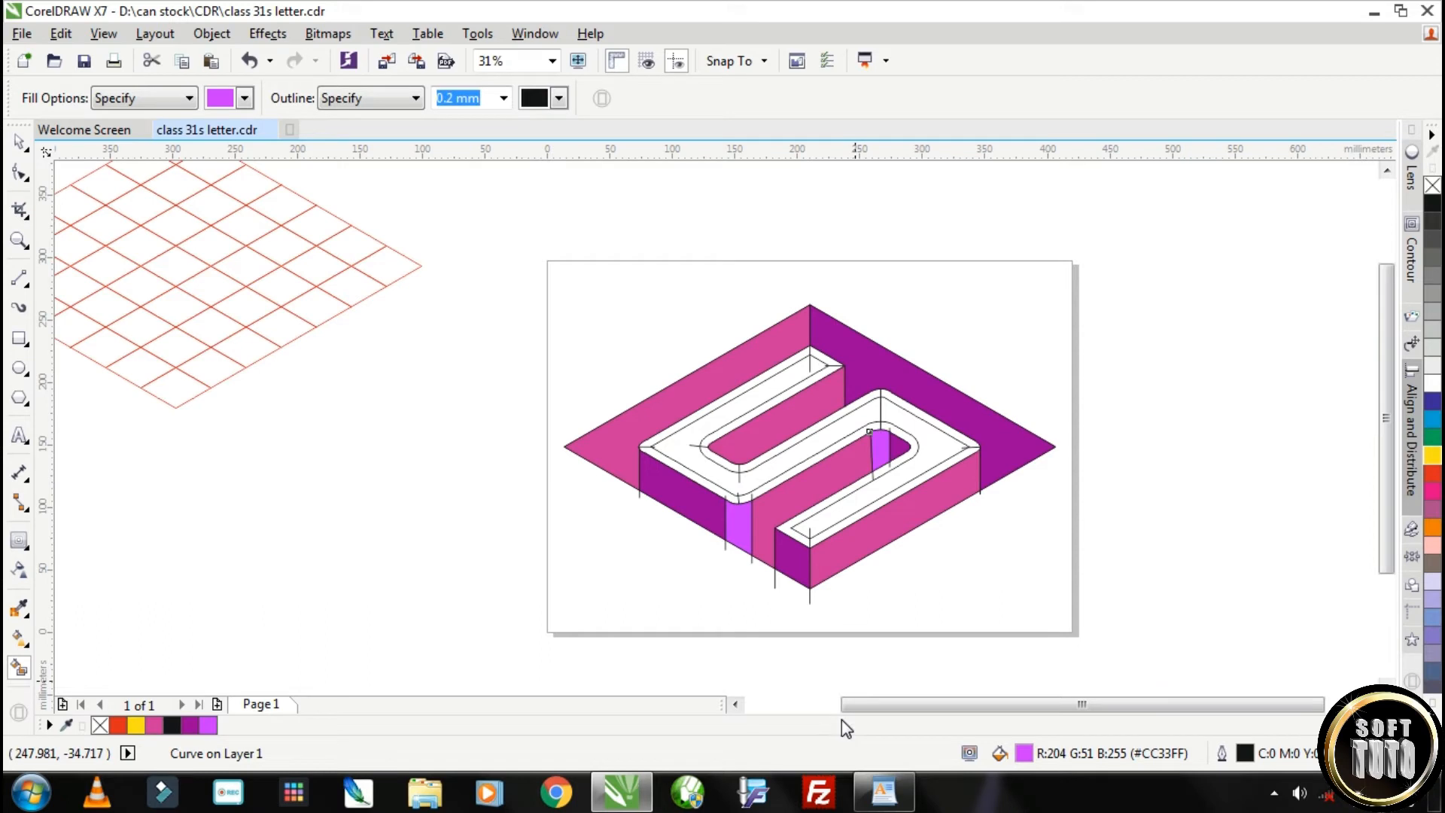
Smart-fill the upper-left bevel strips of the S's upper, middle and lower arms with lime green #99FF00
left_click(225, 96)
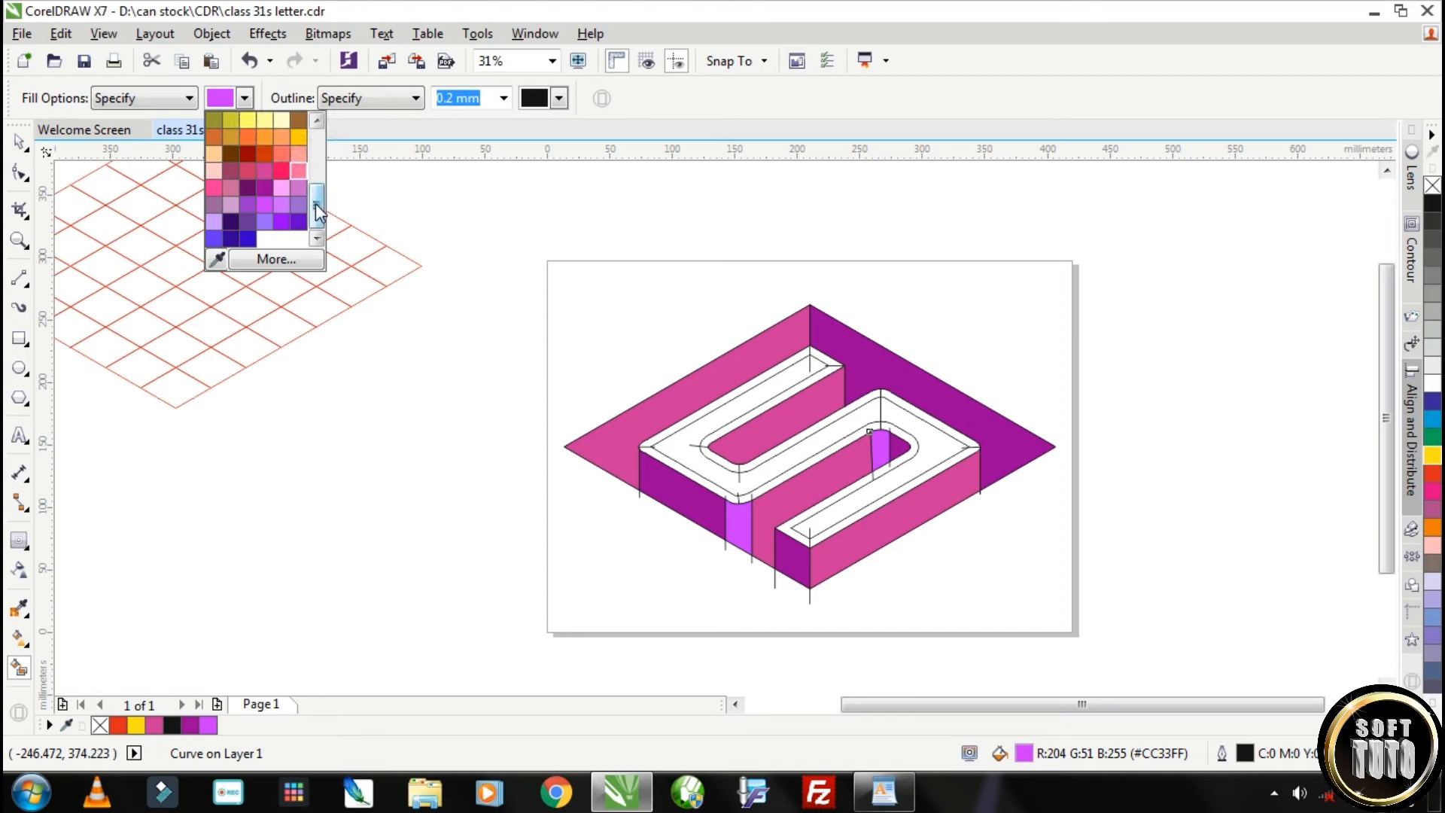
scroll(316, 211, "up", 2)
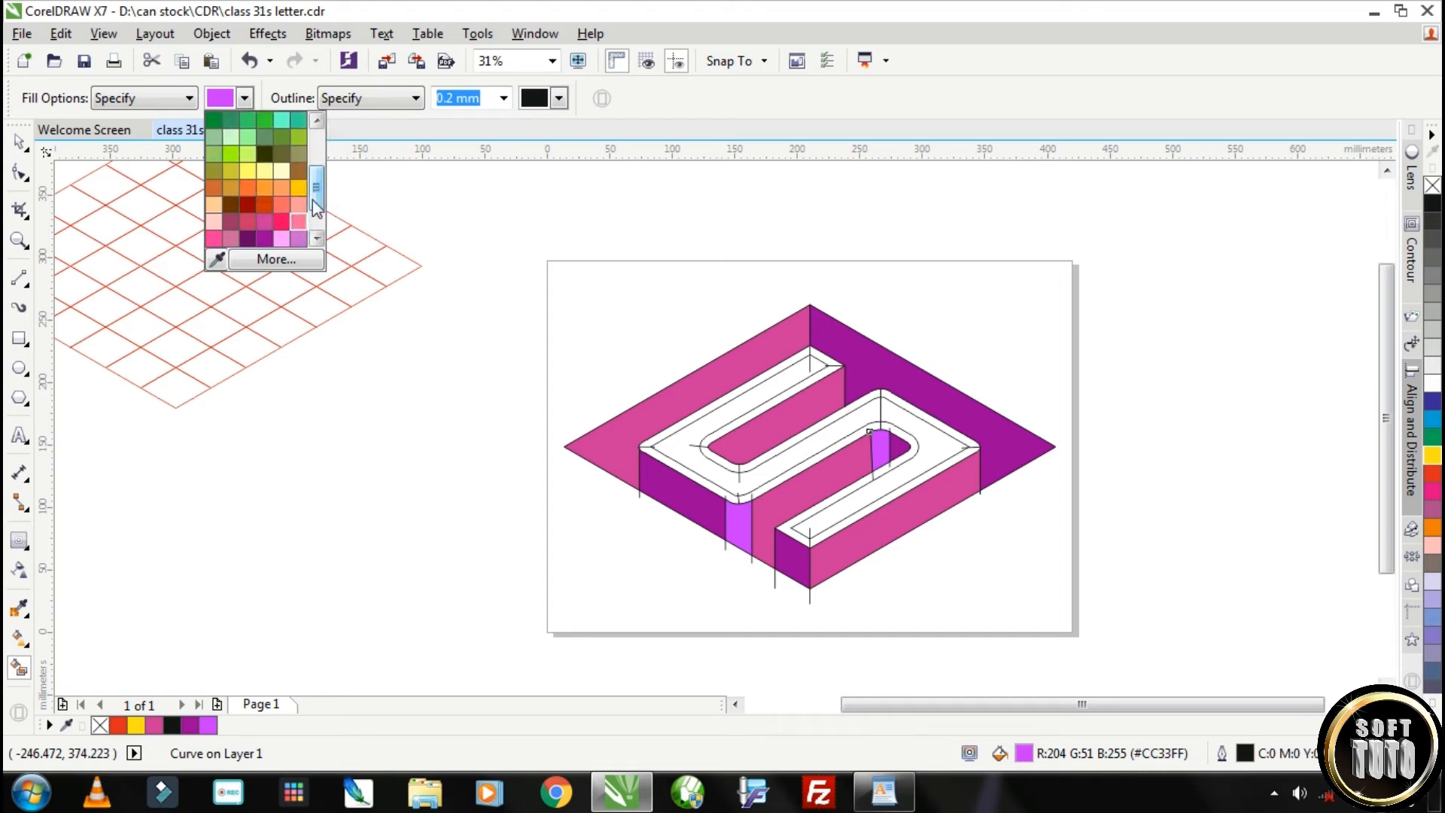
left_click(232, 153)
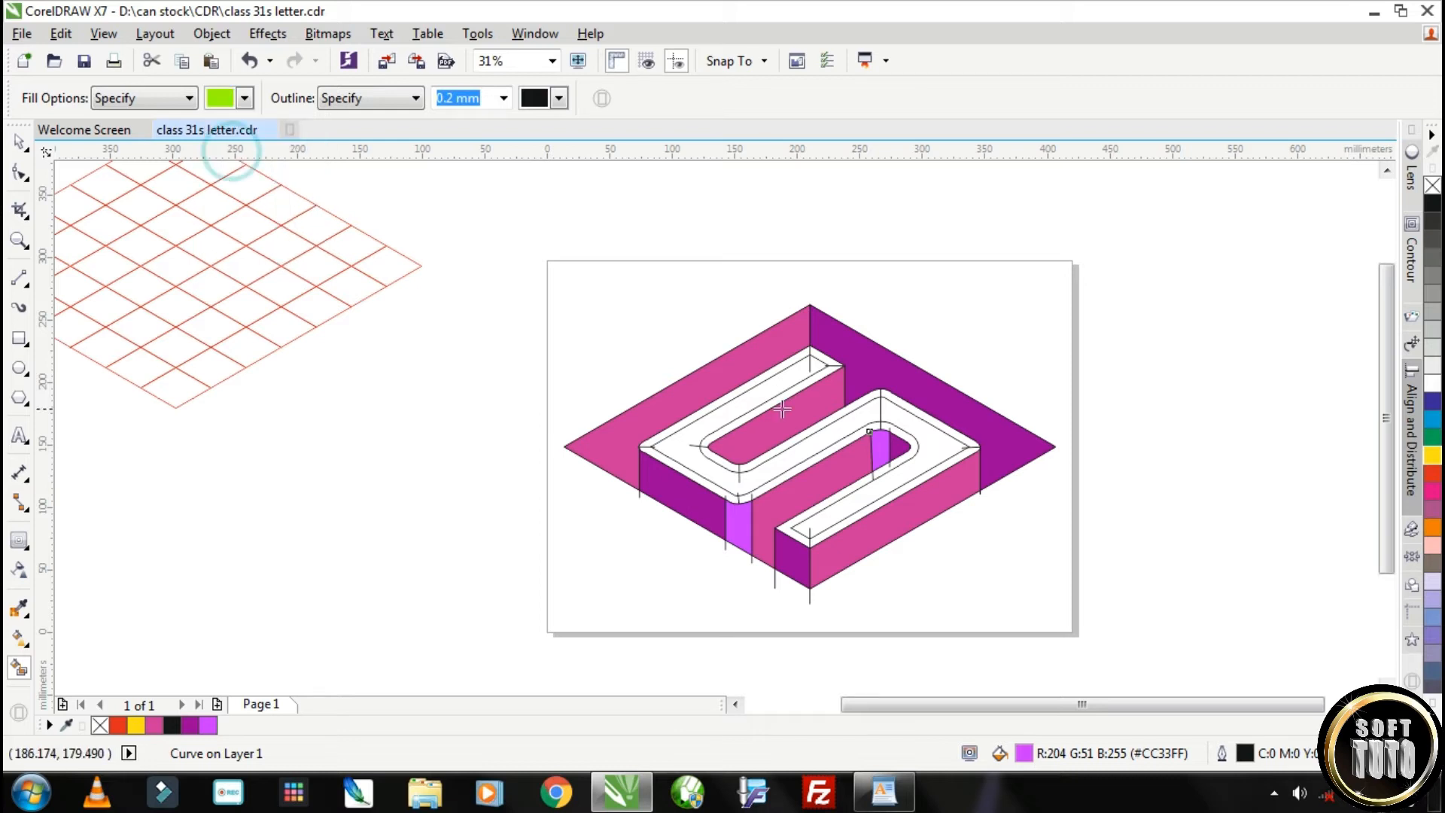
left_click(761, 378)
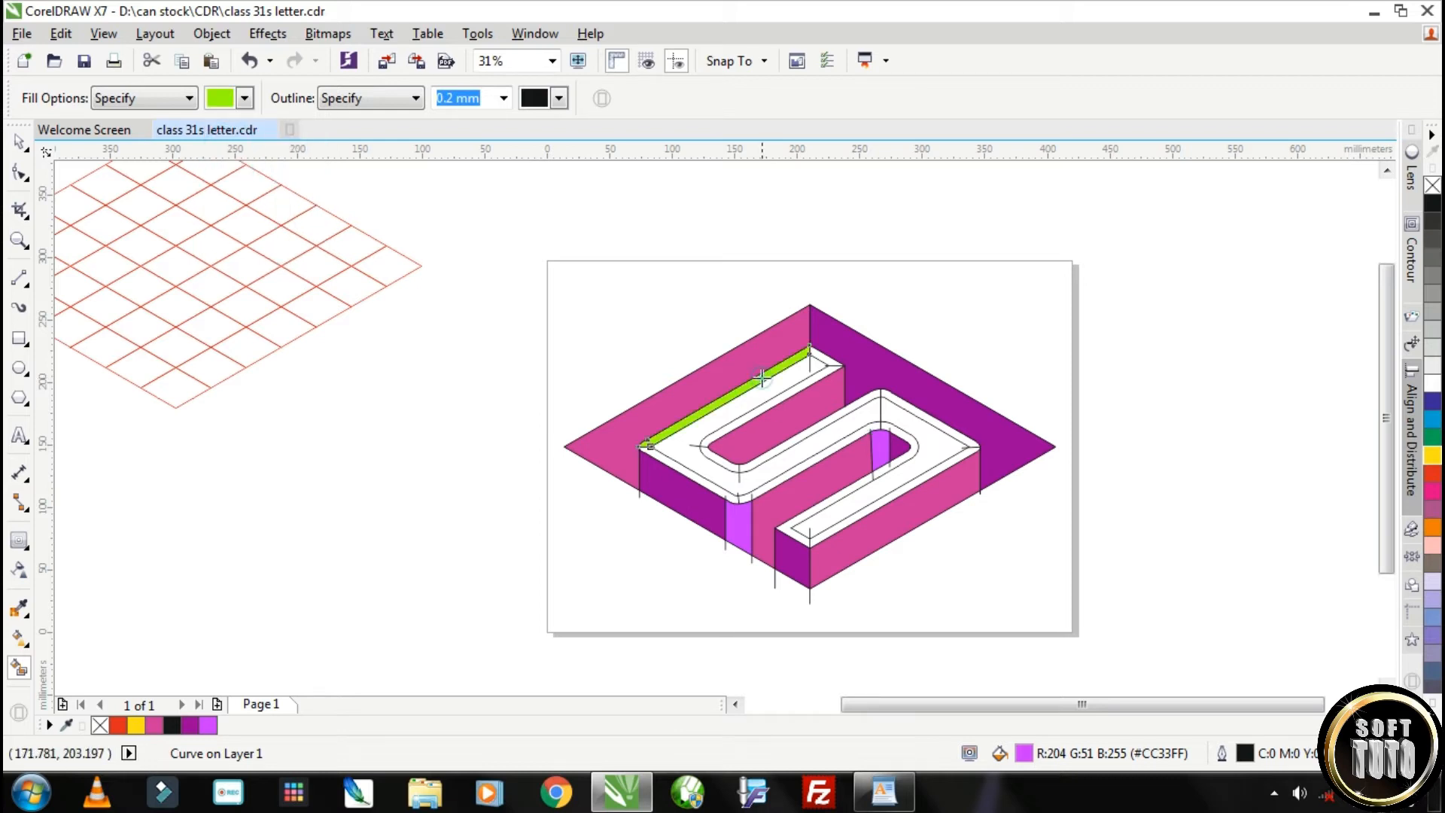
left_click(723, 429)
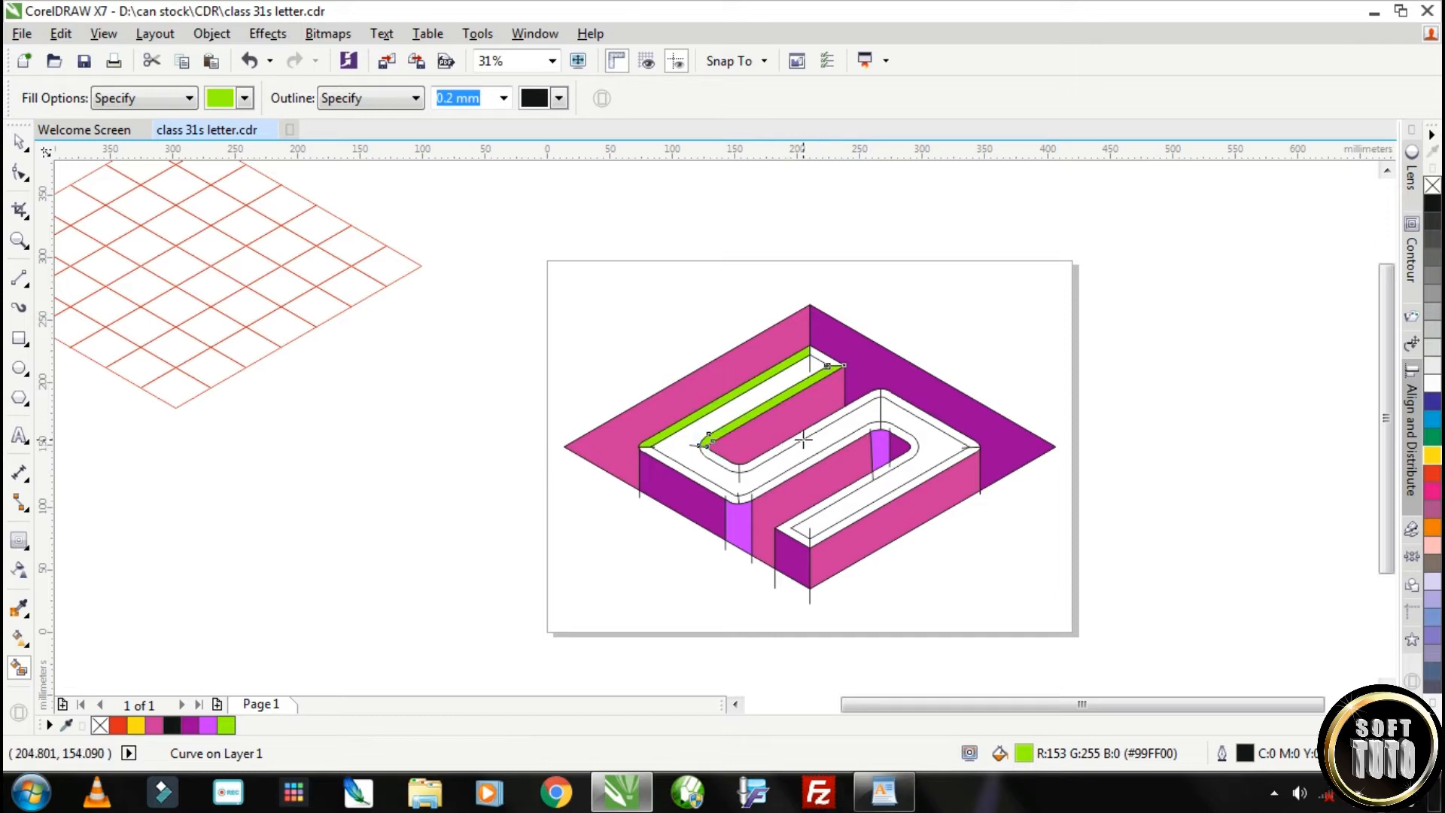
key("ctrl+z")
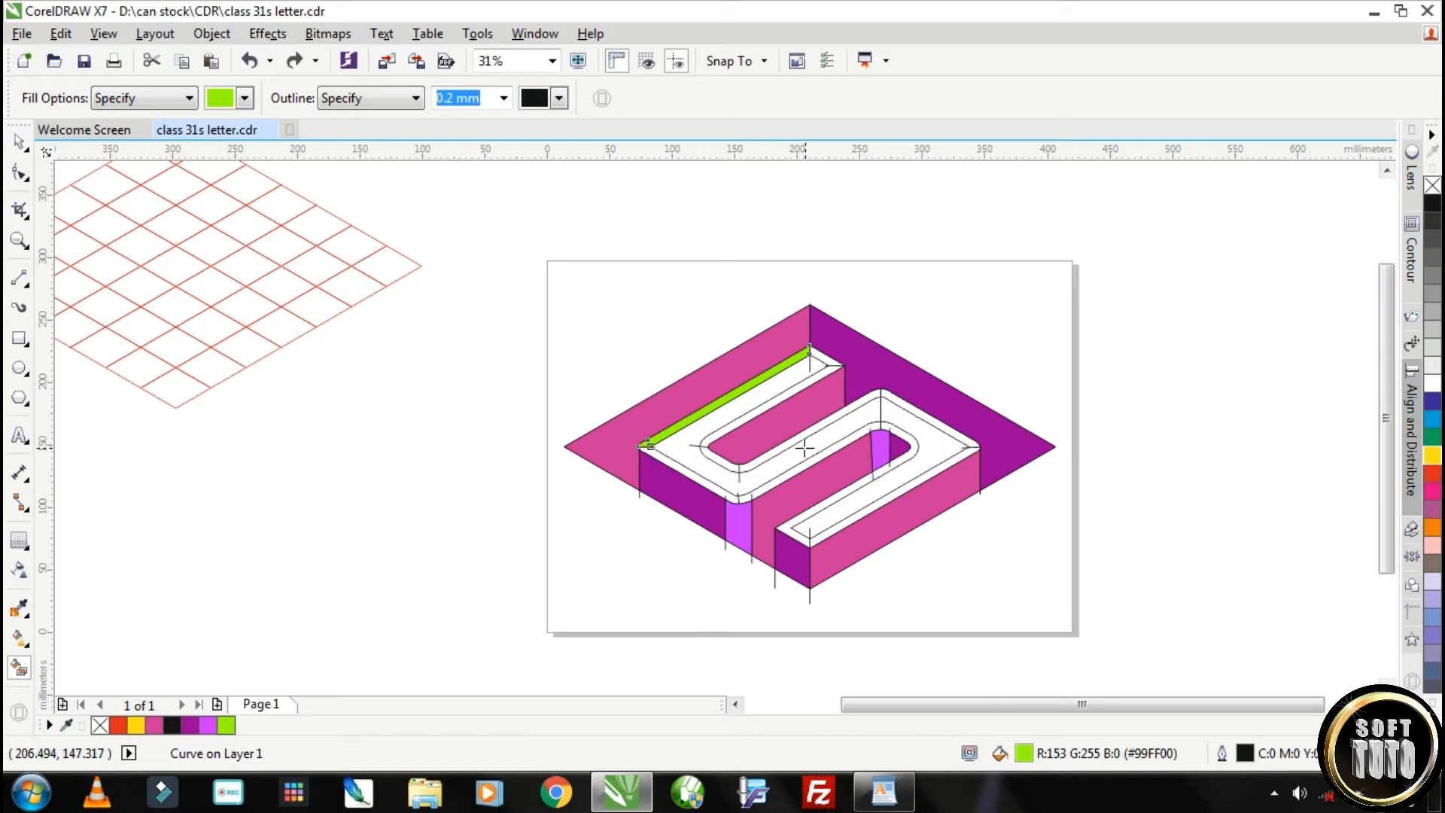
scroll(804, 447, "up", 2)
key("ctrl+shift+z")
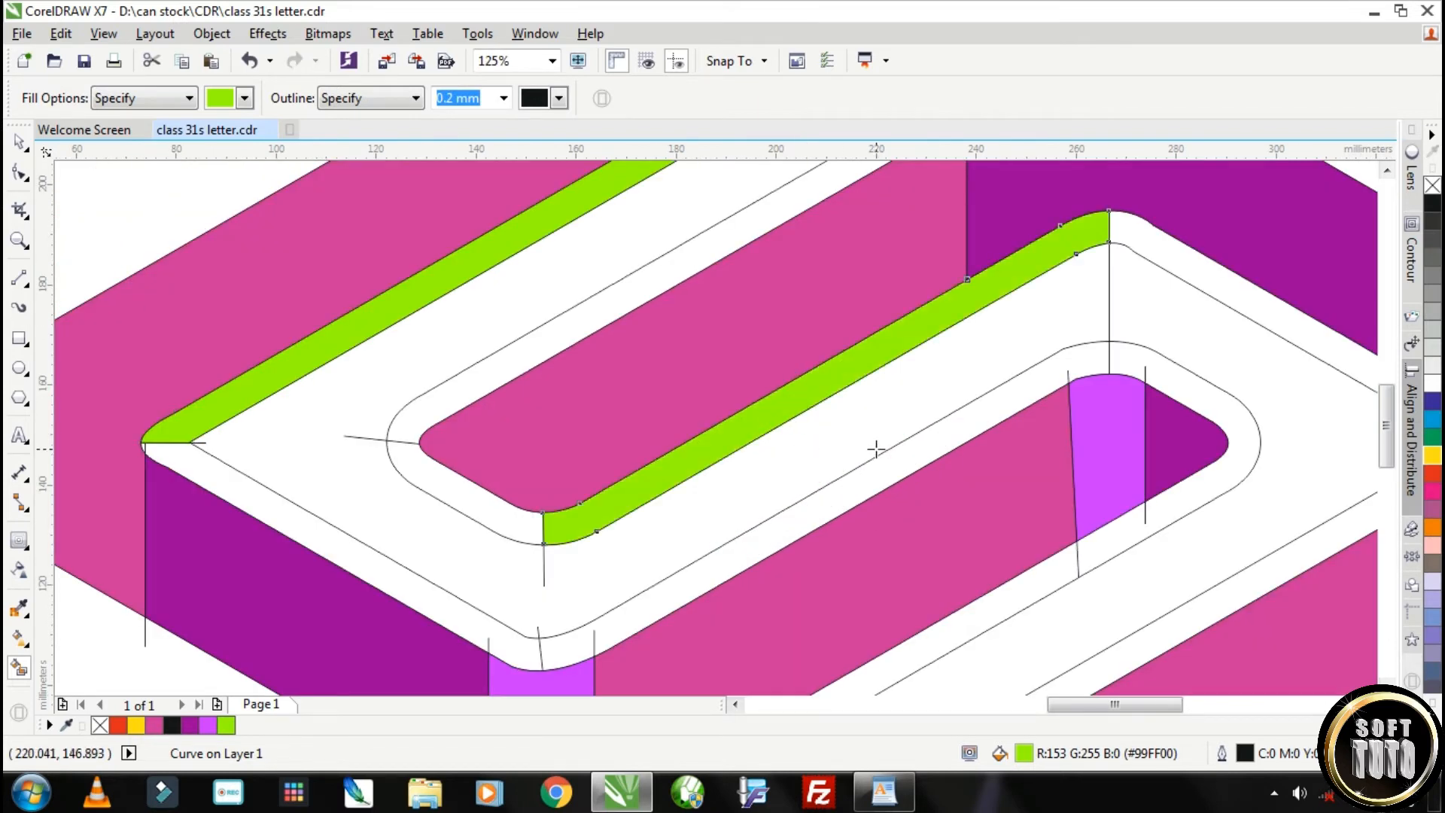
scroll(873, 448, "down", 1)
left_click(920, 536)
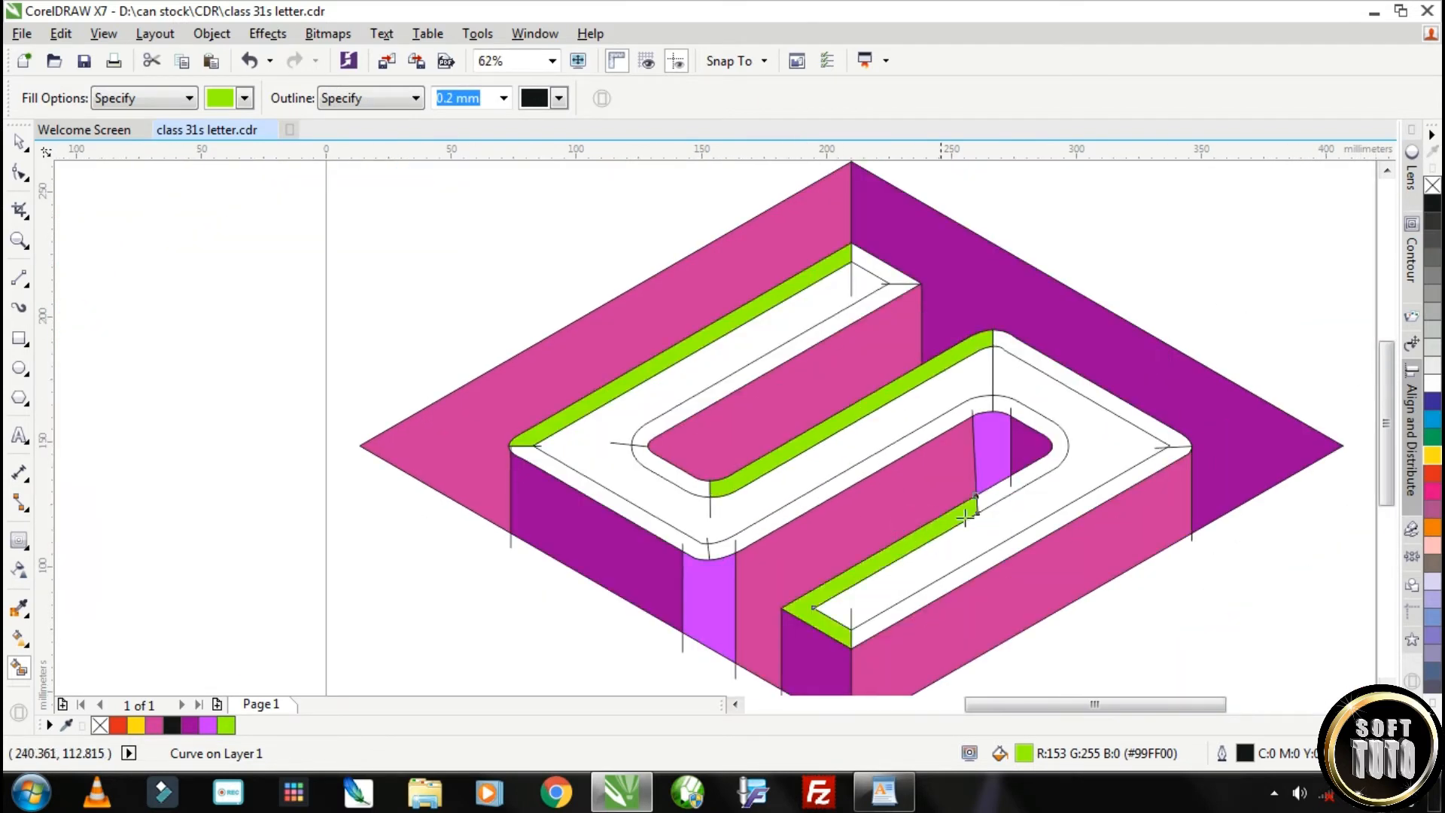
Draw a dividing Bézier line about 20 mm long across the bevel at the right curve of the lower inner bend
left_click(994, 495)
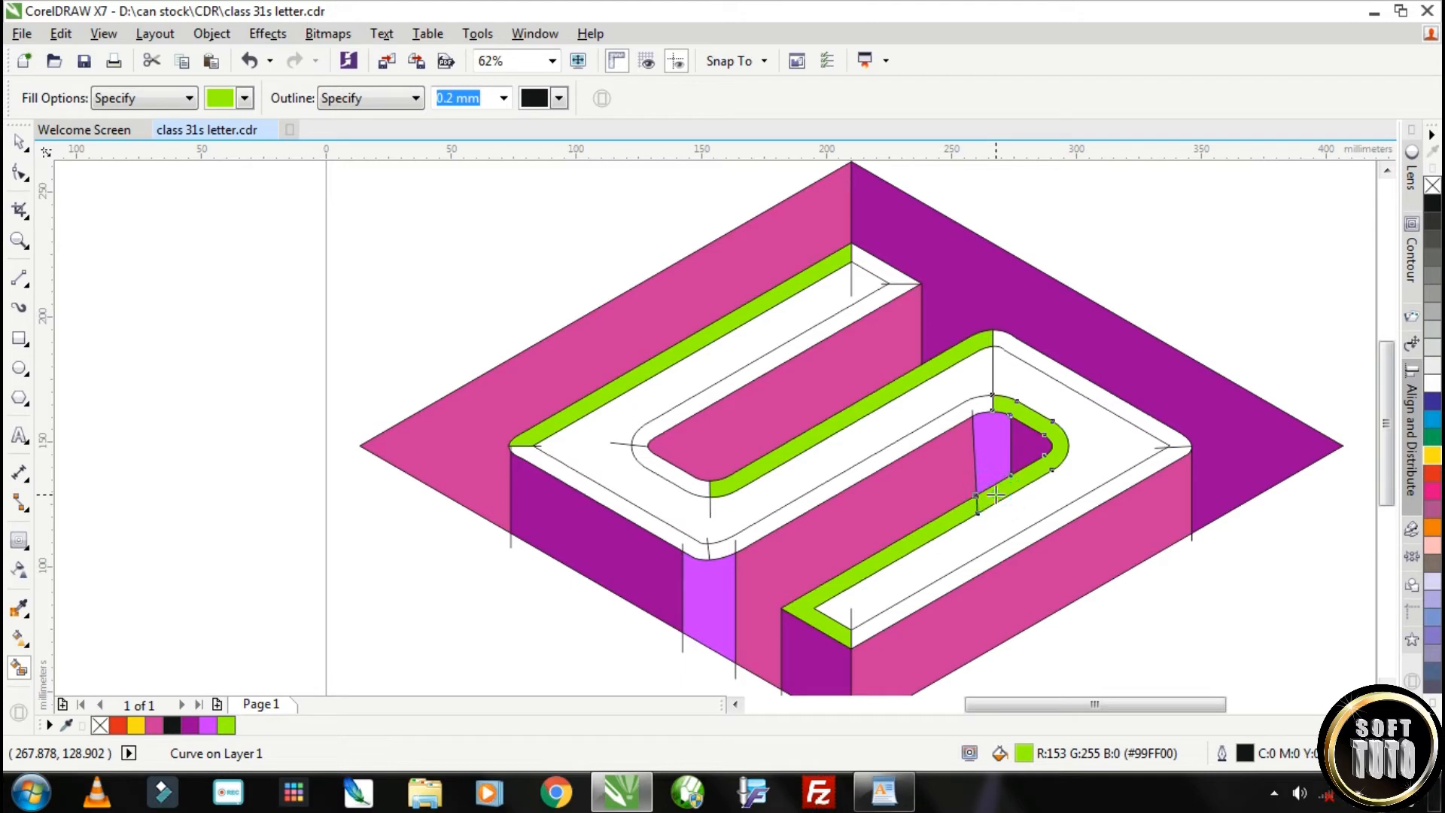
key("ctrl+z")
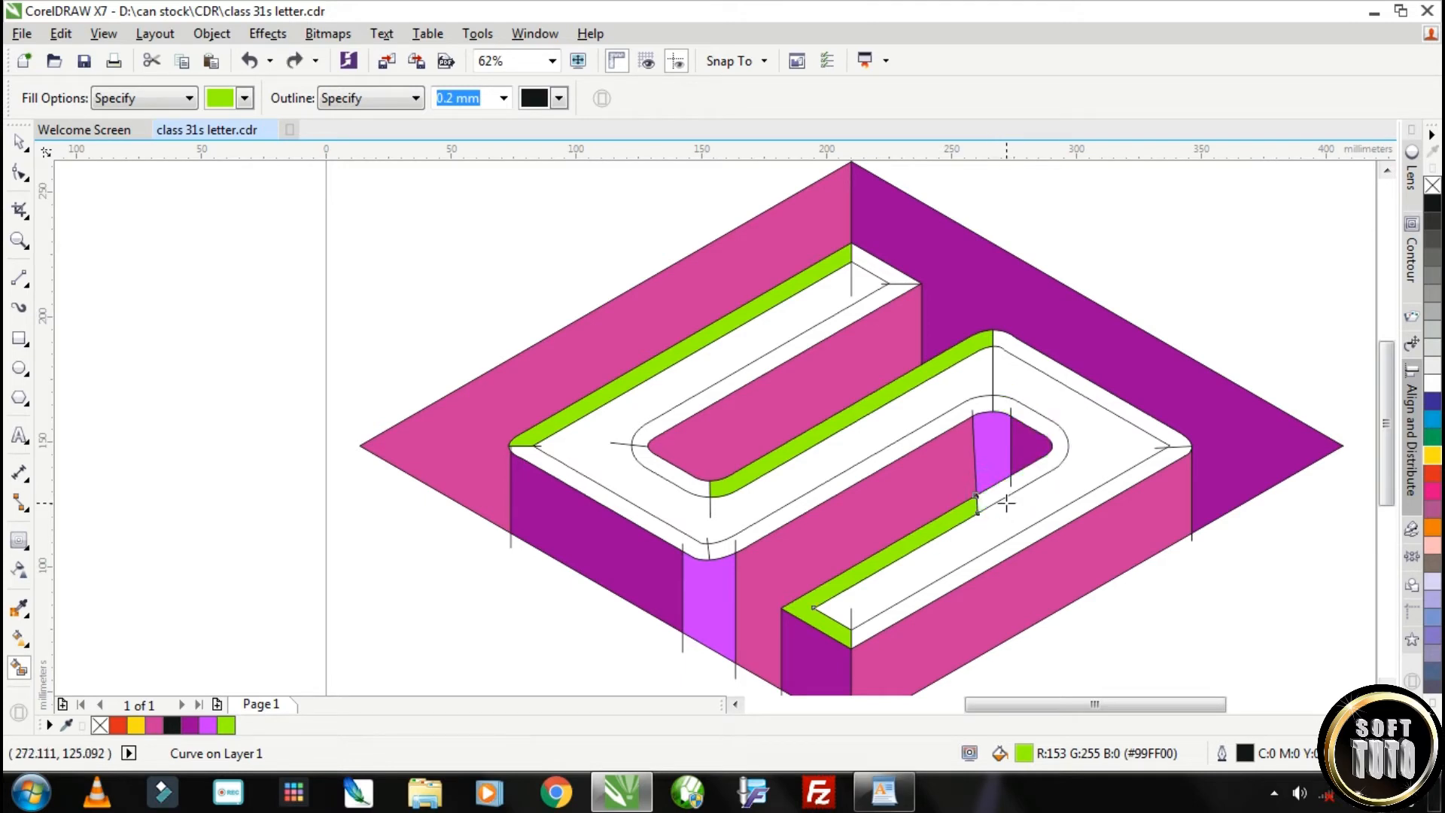
left_click(26, 286)
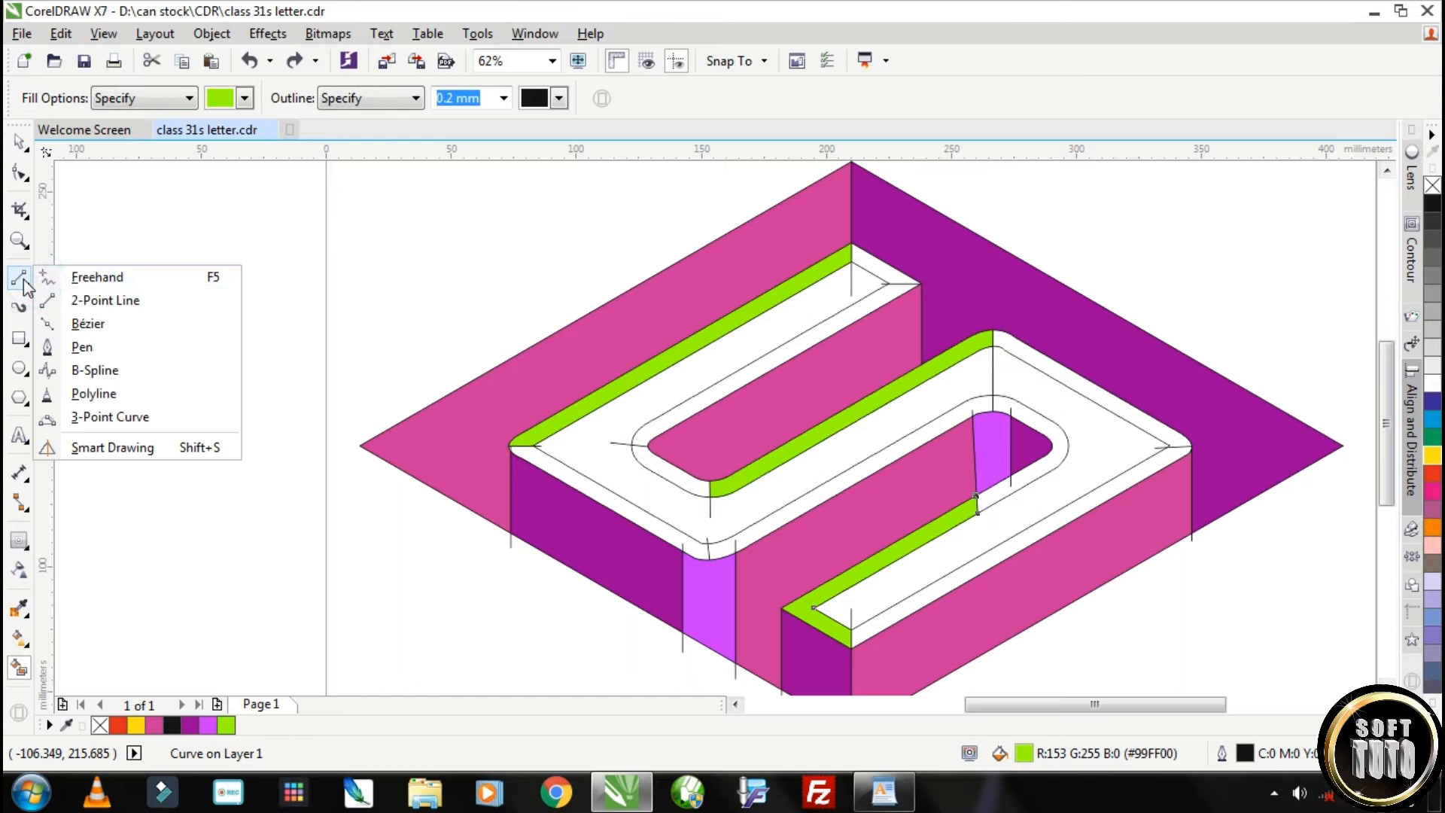
left_click(107, 309)
scroll(993, 482, "up", 4)
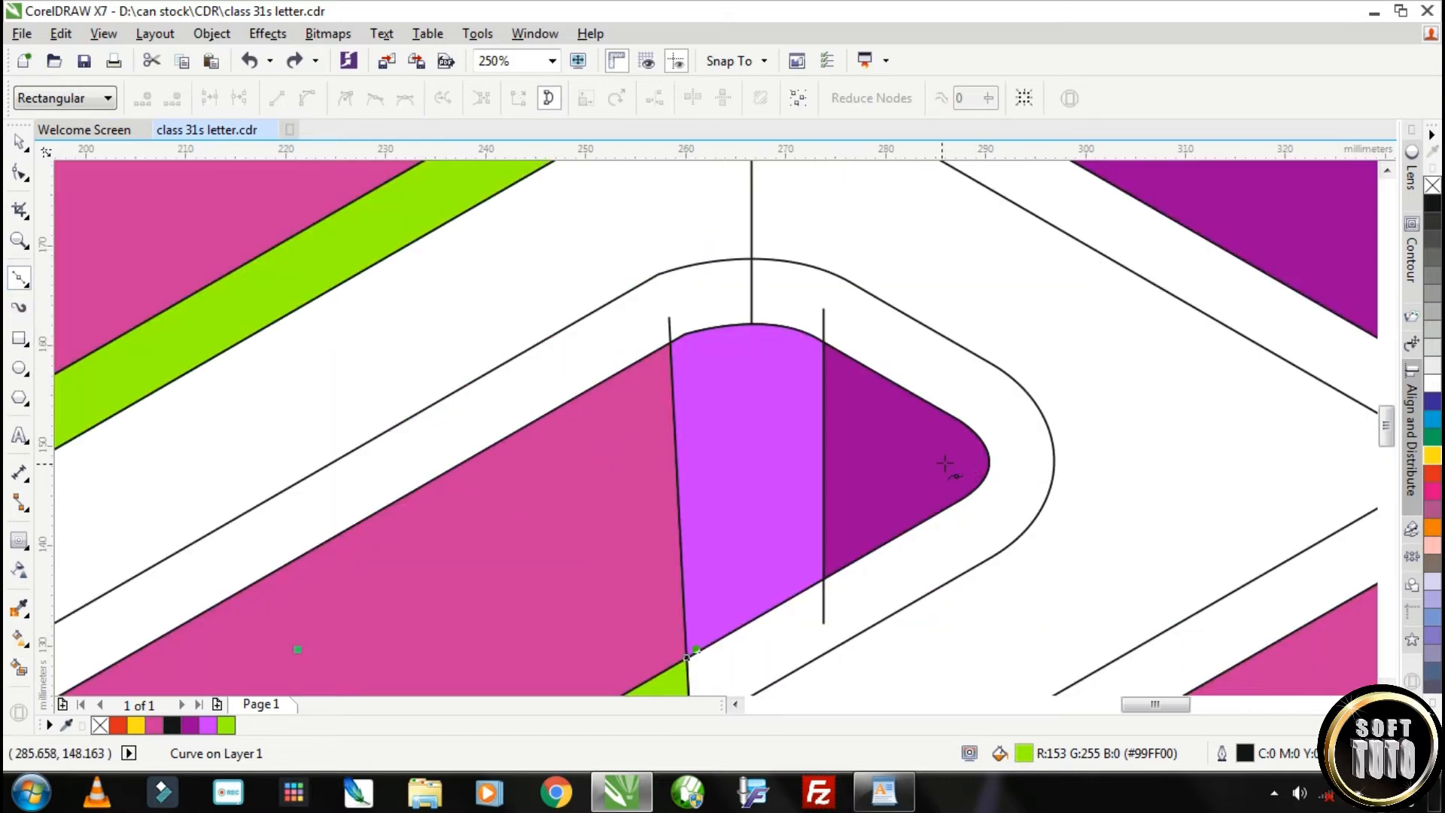
left_click(944, 463)
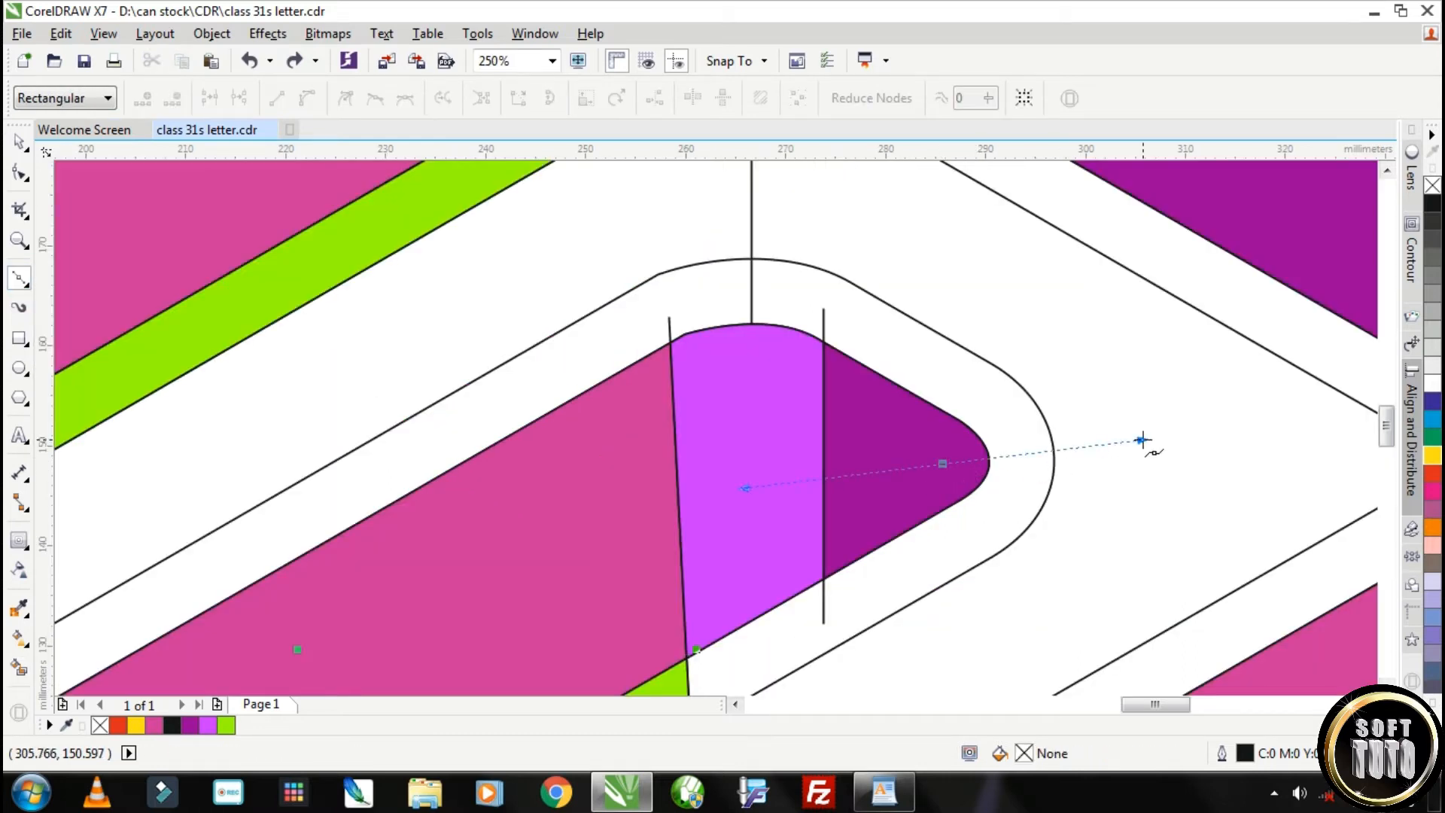
left_click(1141, 440)
left_click(20, 141)
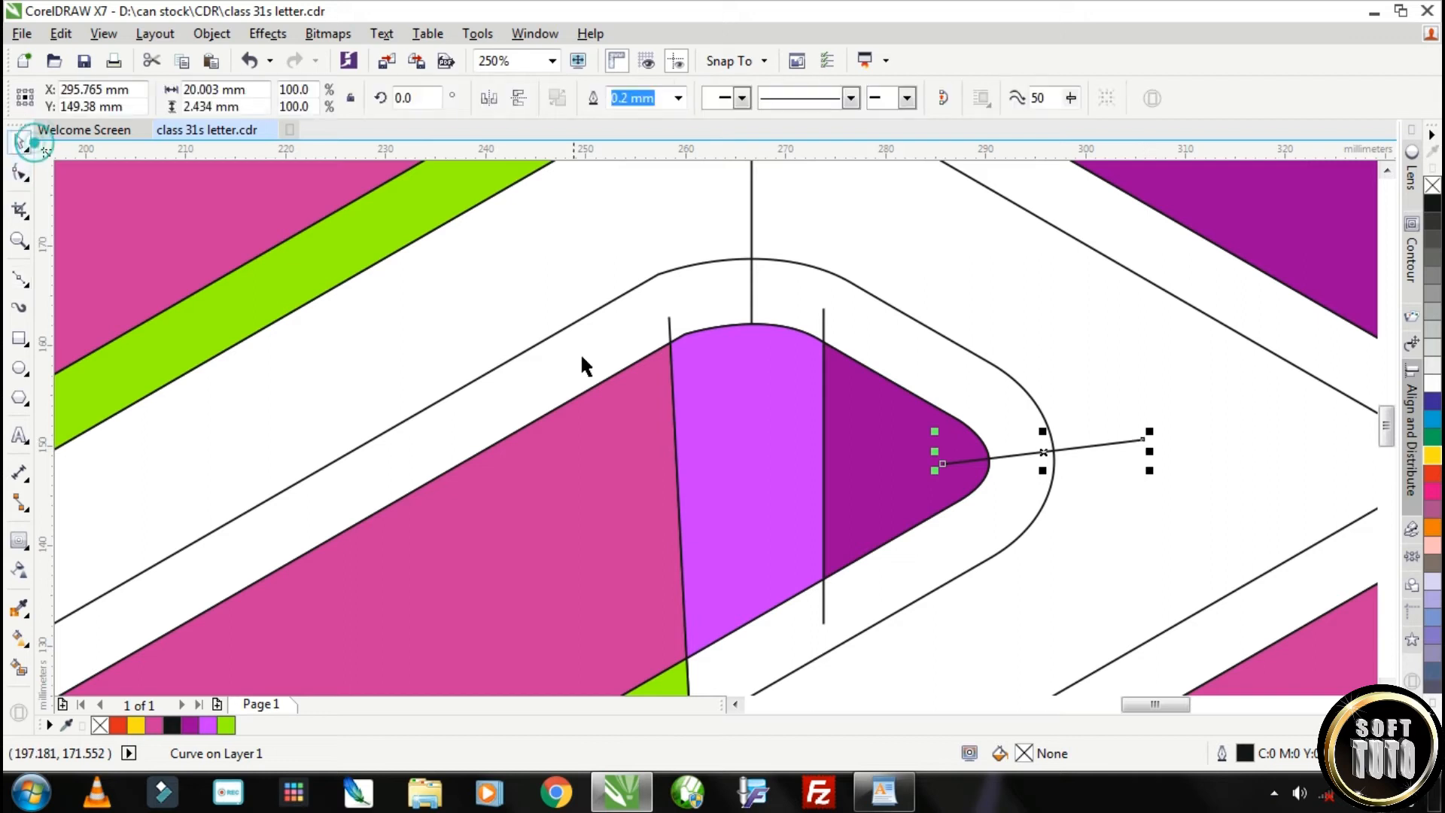
Smart-fill the bevel section below the new dividing line at the lower inner bend with lime green #99FF00
scroll(585, 367, "down", 2)
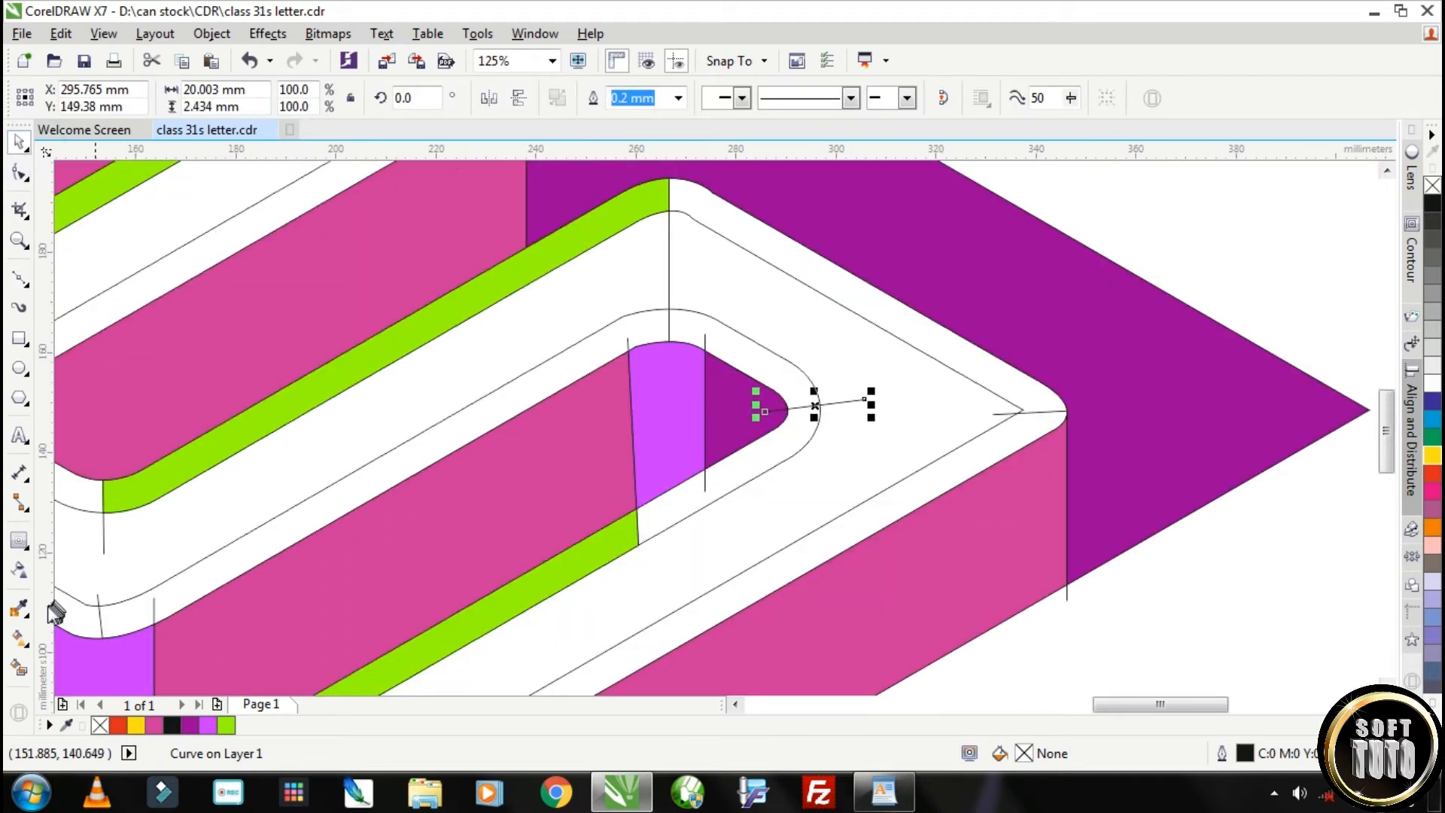
left_click(20, 668)
left_click(753, 455)
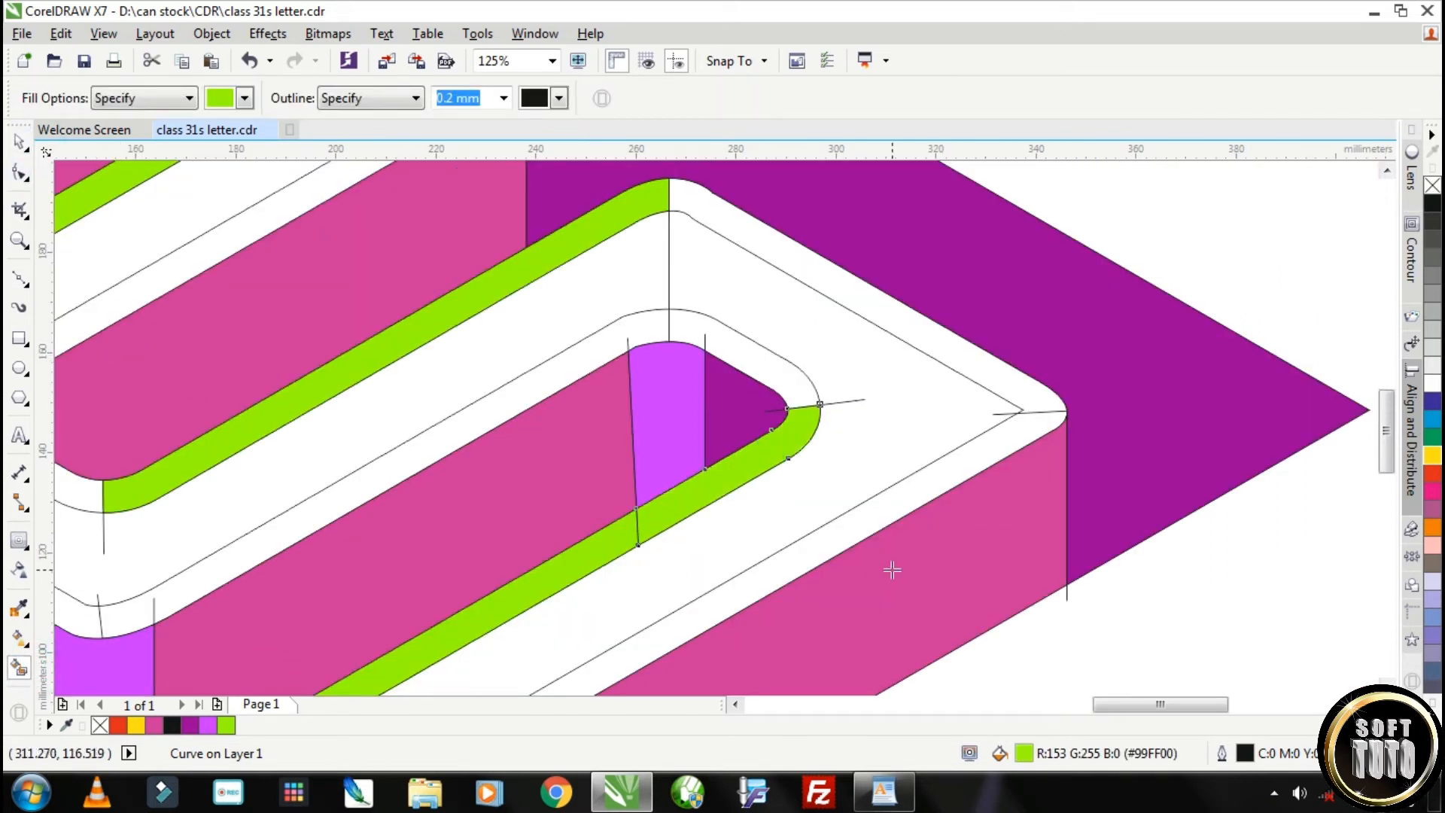
scroll(892, 569, "down", 4)
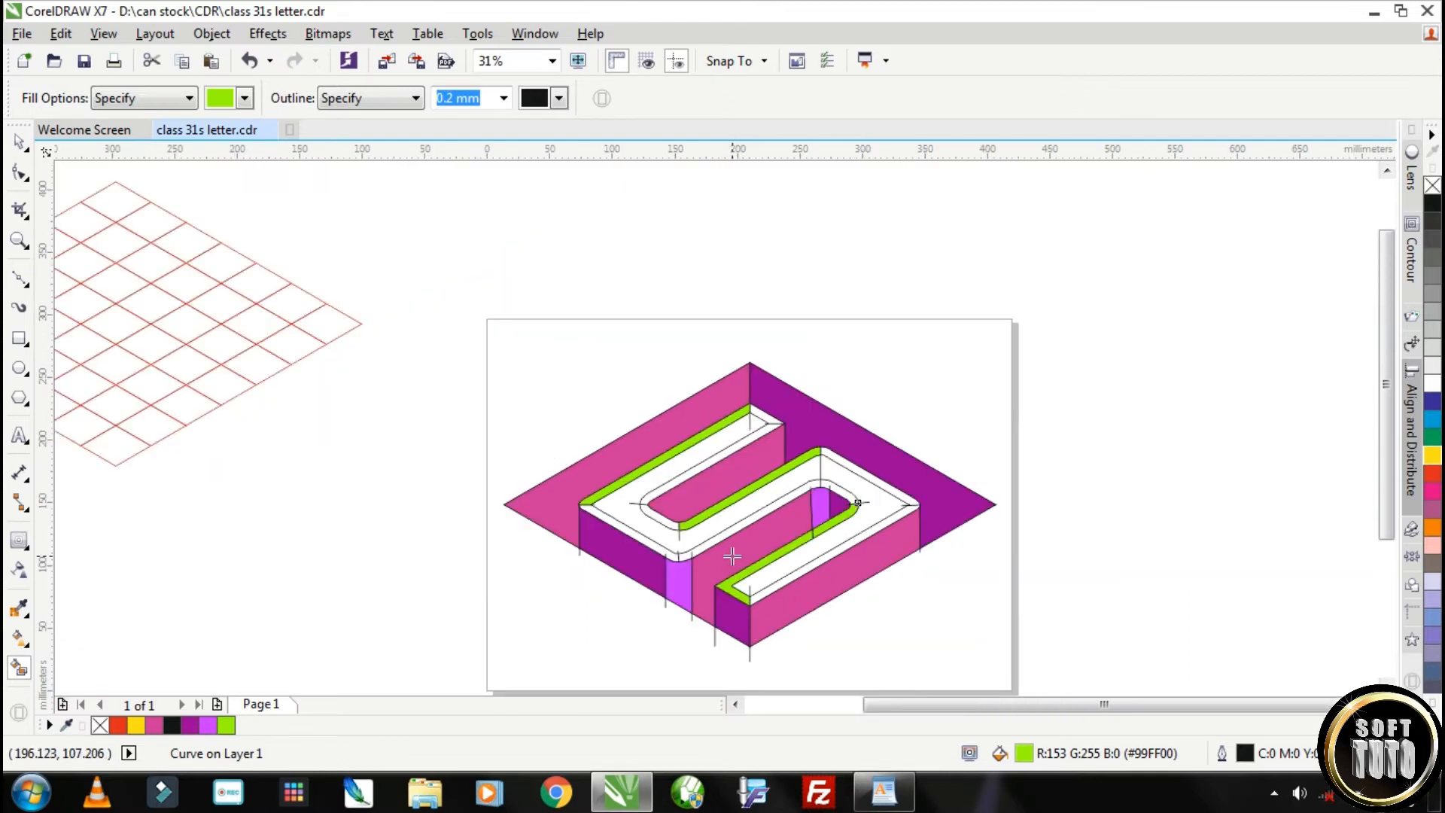
Smart-fill the lower-right bevel strips of the upper, middle and lower arms with green #33CC33
scroll(732, 556, "up", 2)
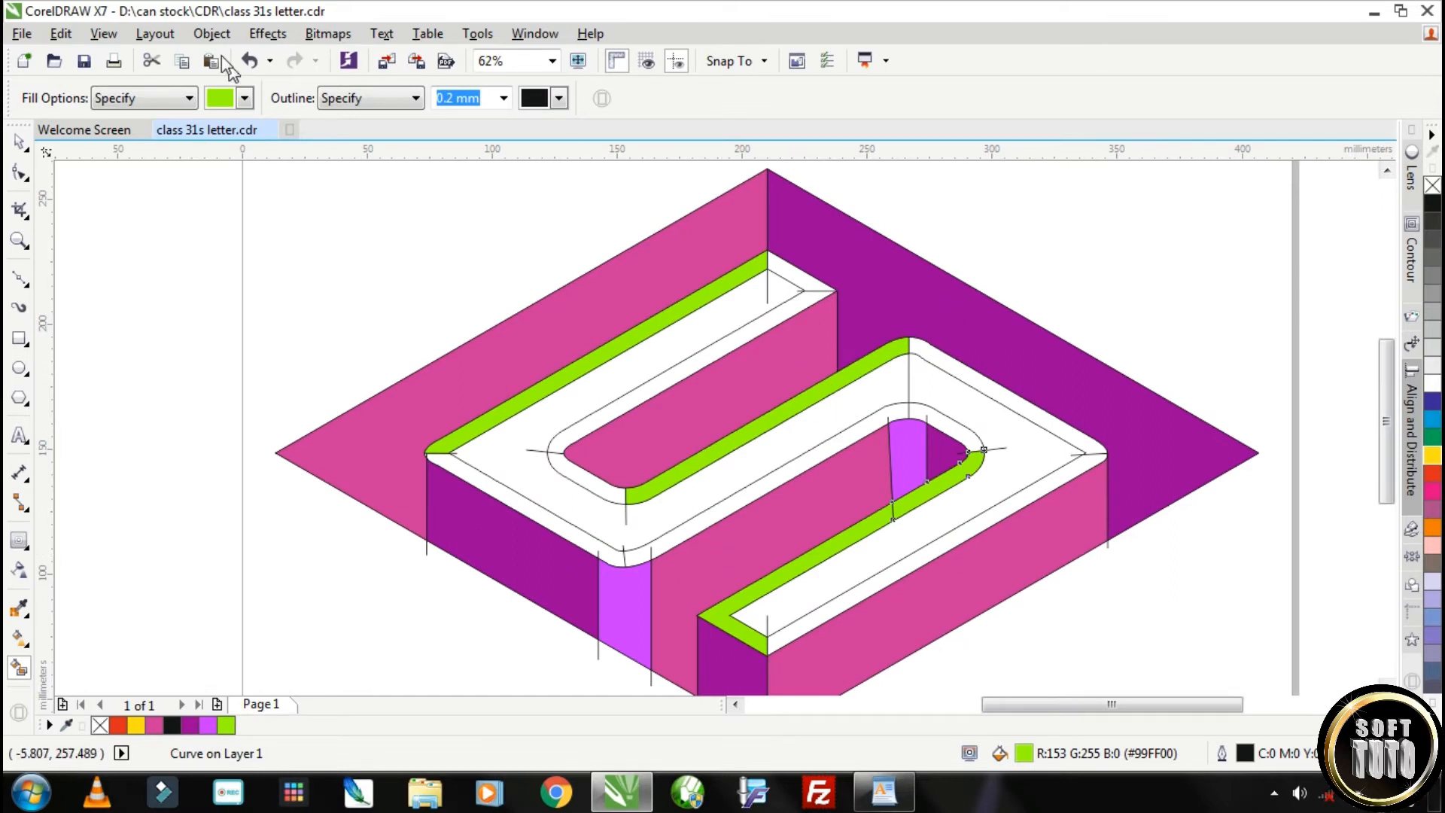
left_click(213, 98)
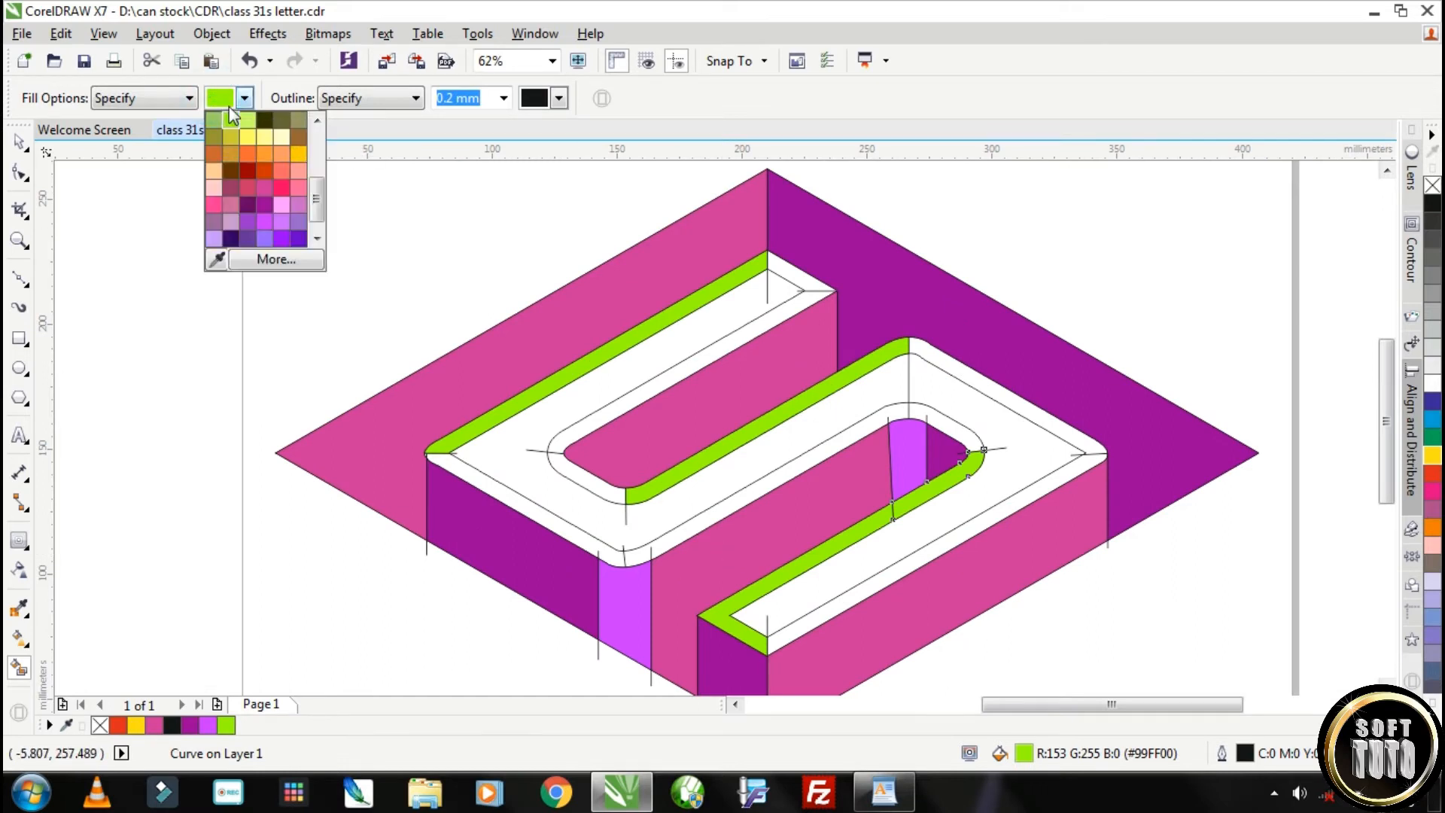
left_click_drag(319, 200, 320, 189)
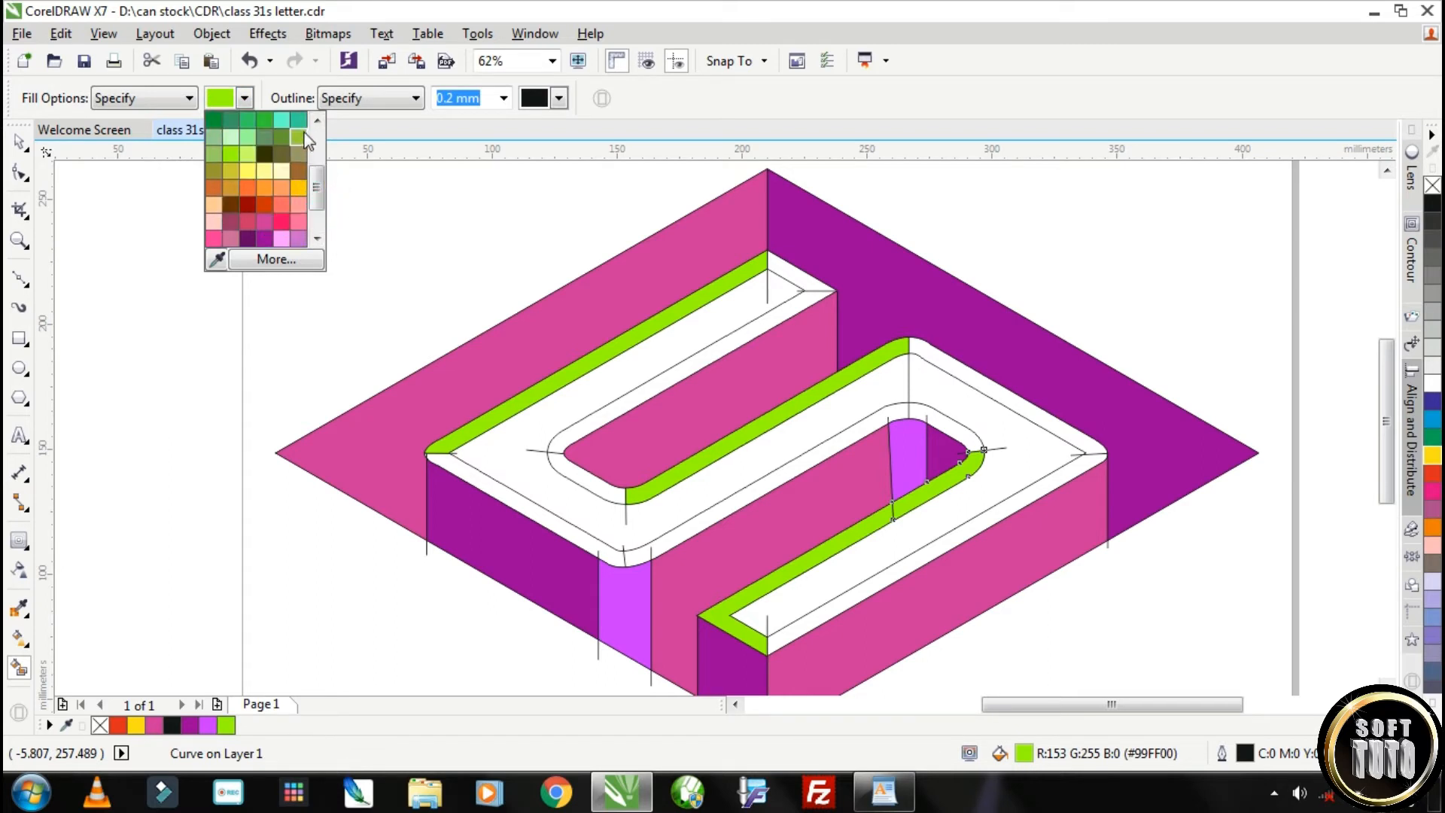
left_click(265, 121)
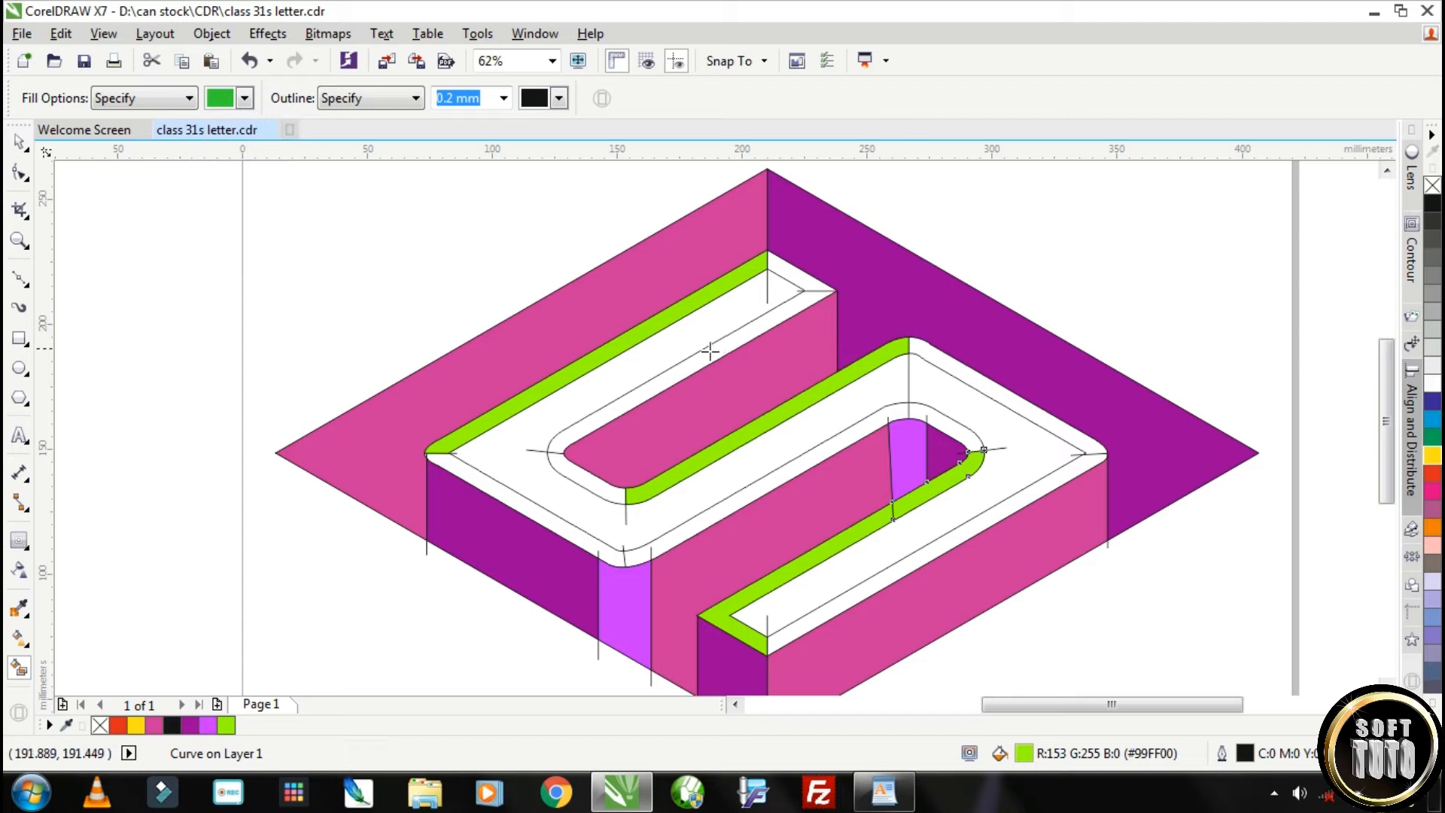
left_click(710, 351)
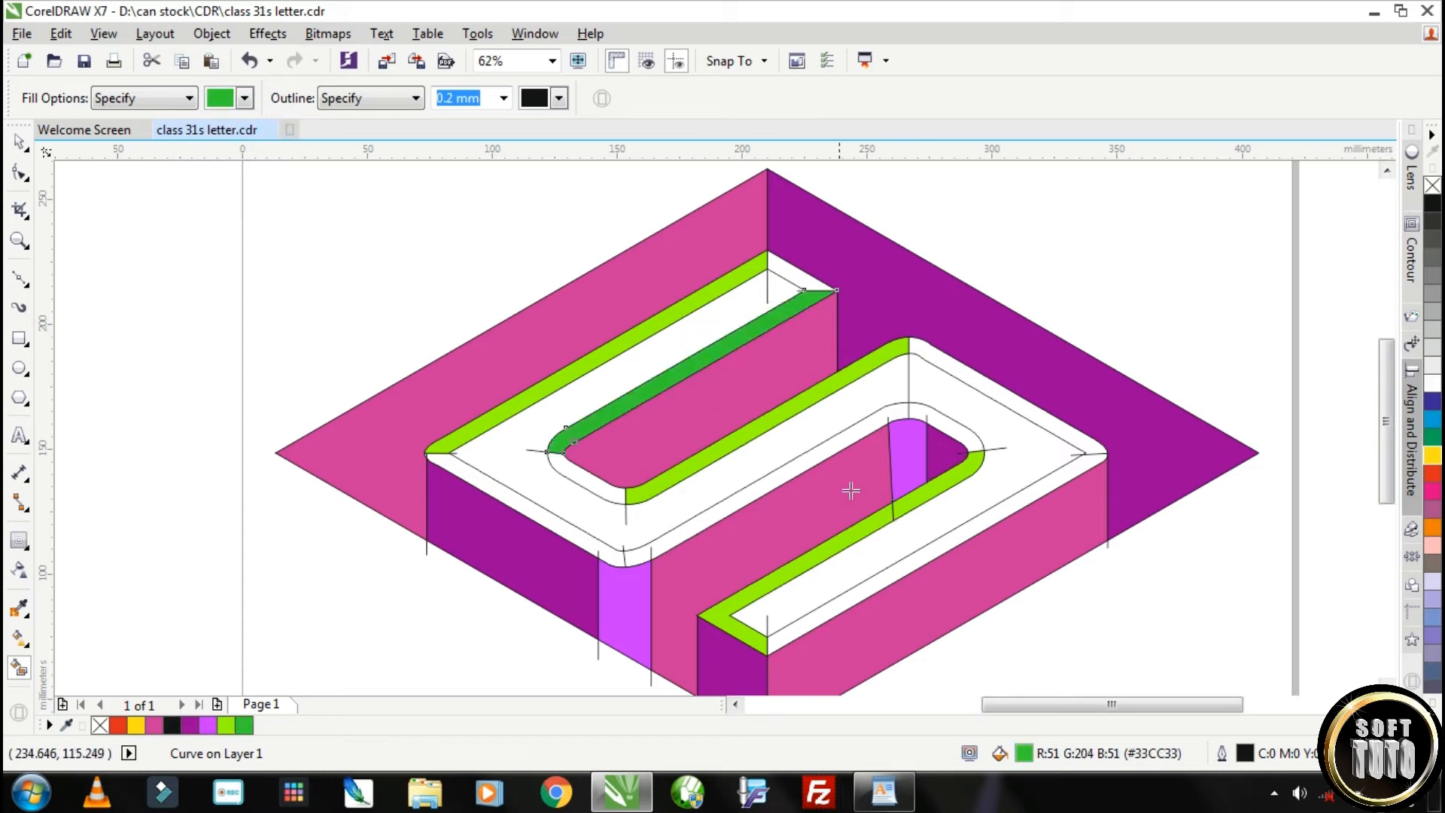
left_click(836, 446)
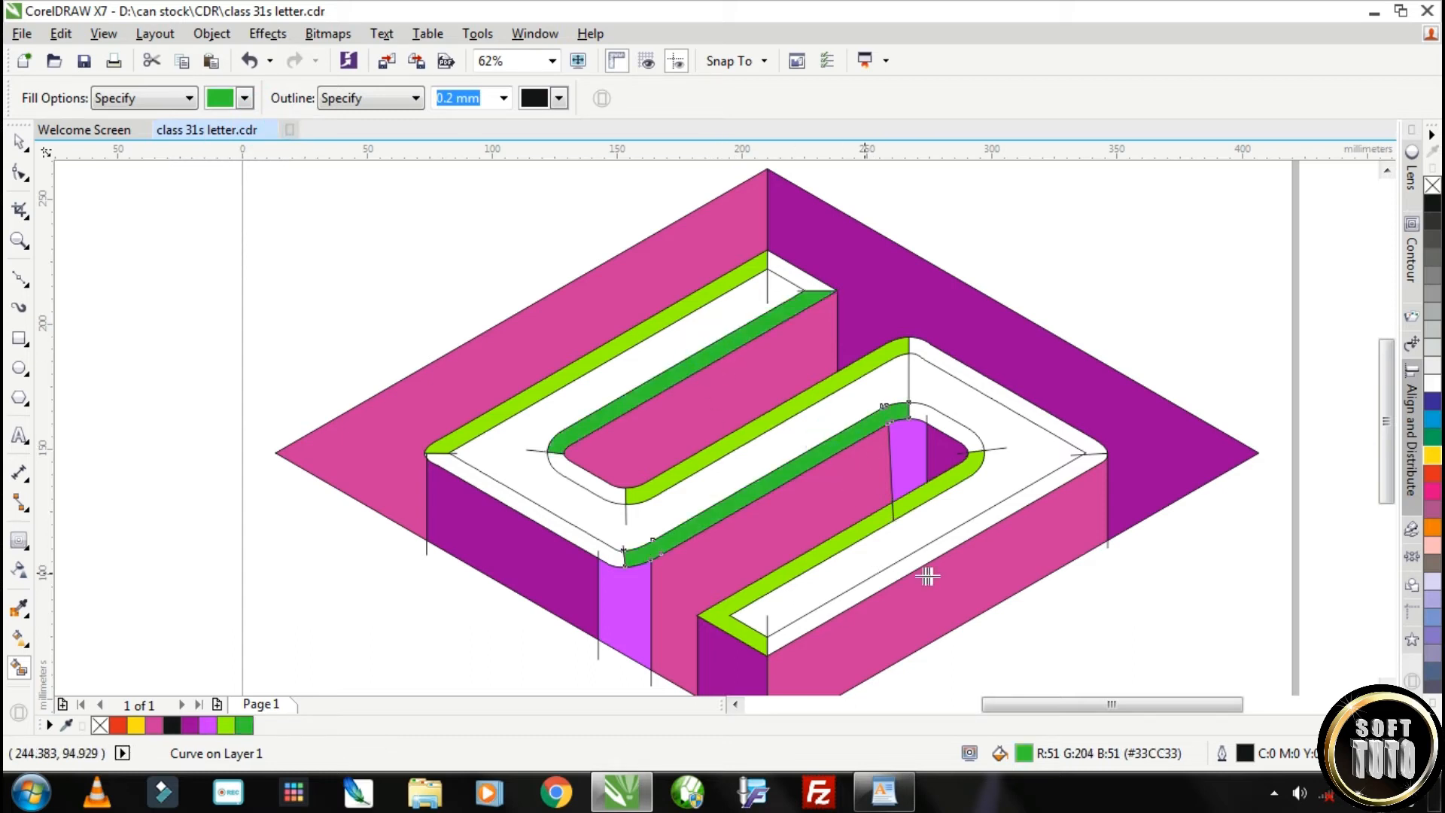
left_click(899, 572)
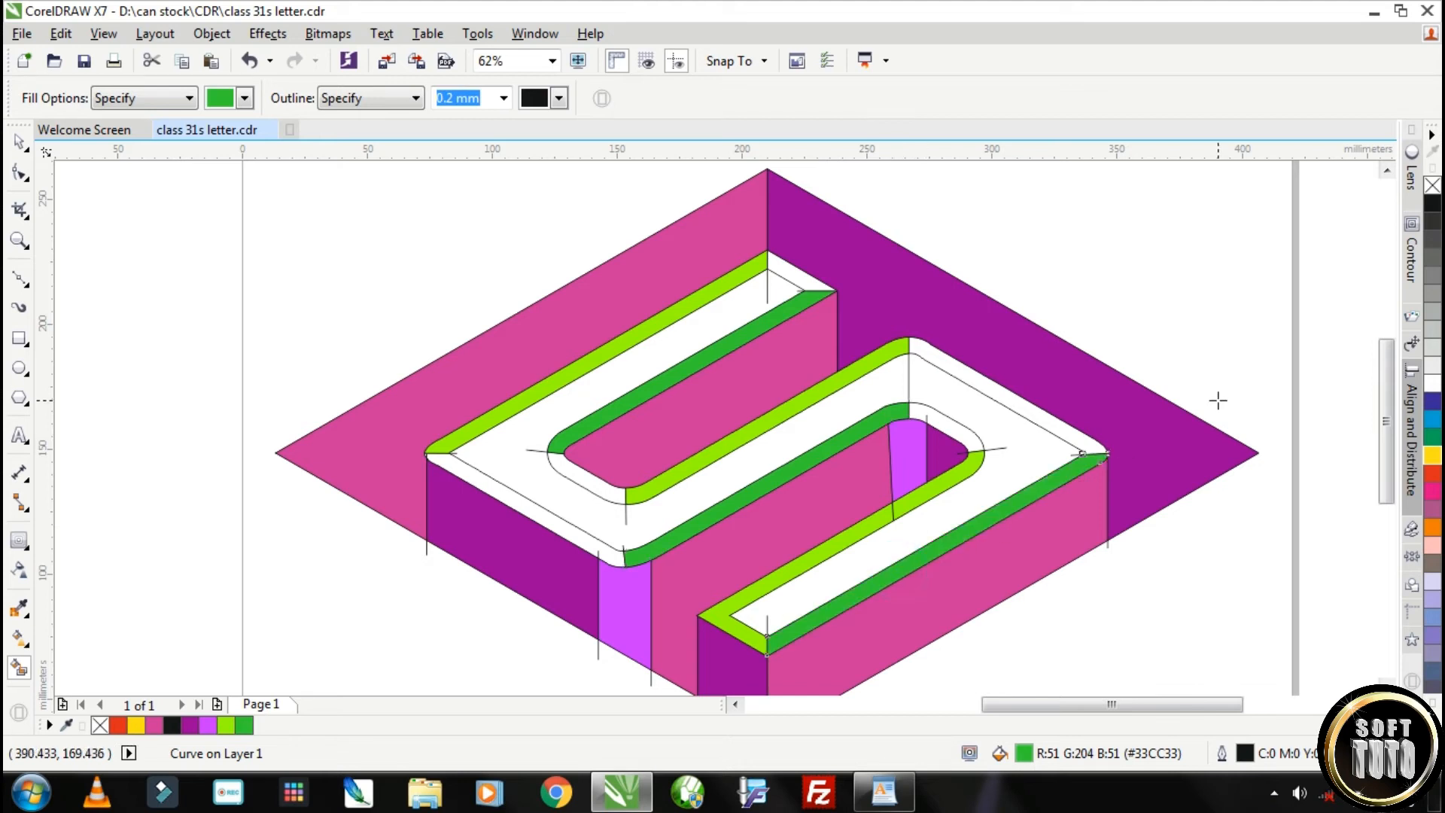
Smart-fill the upper-right bevel strips at the upper arm's end and along the S's right side with light green #CCFF66
left_click(220, 100)
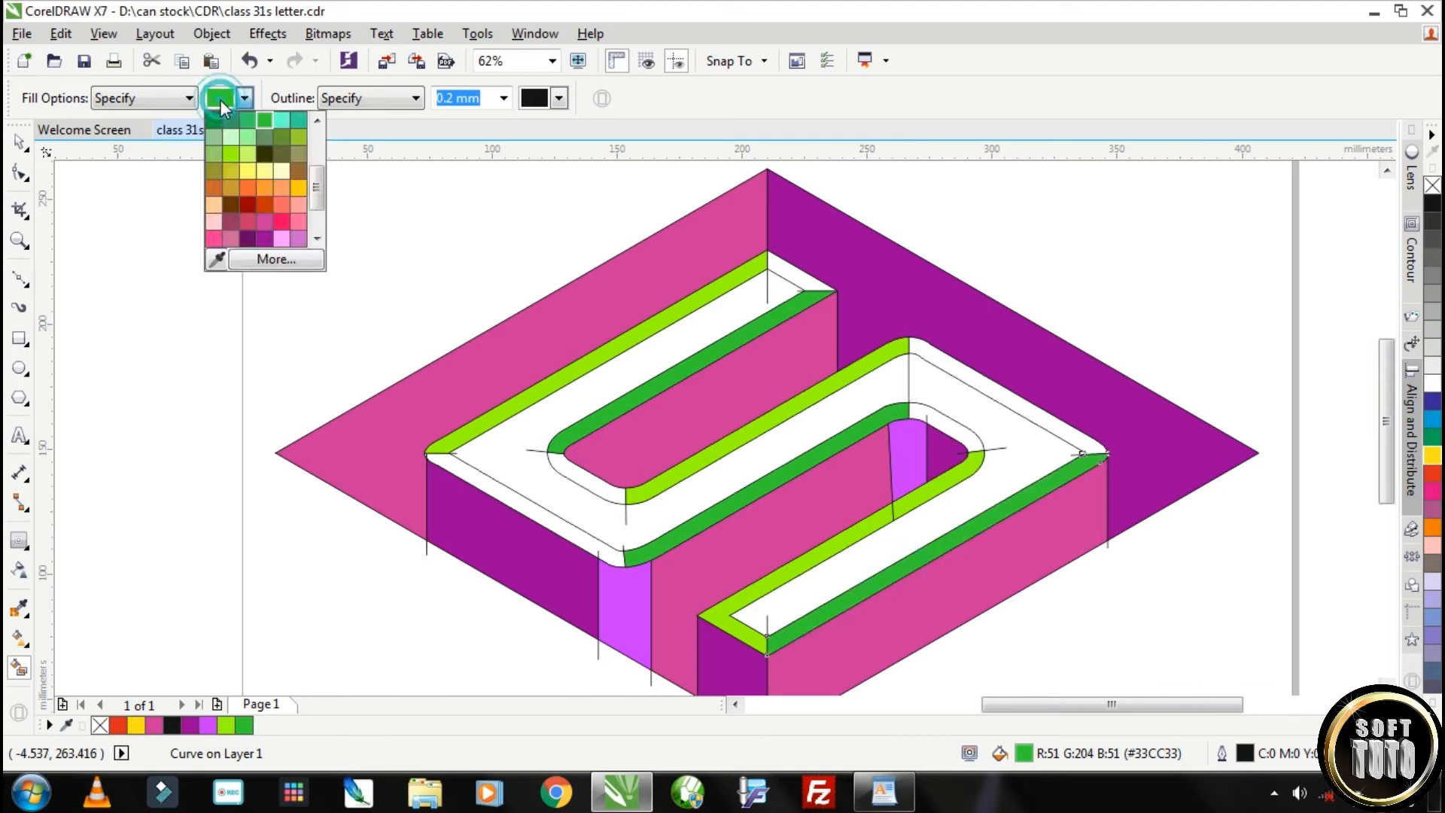
left_click(246, 156)
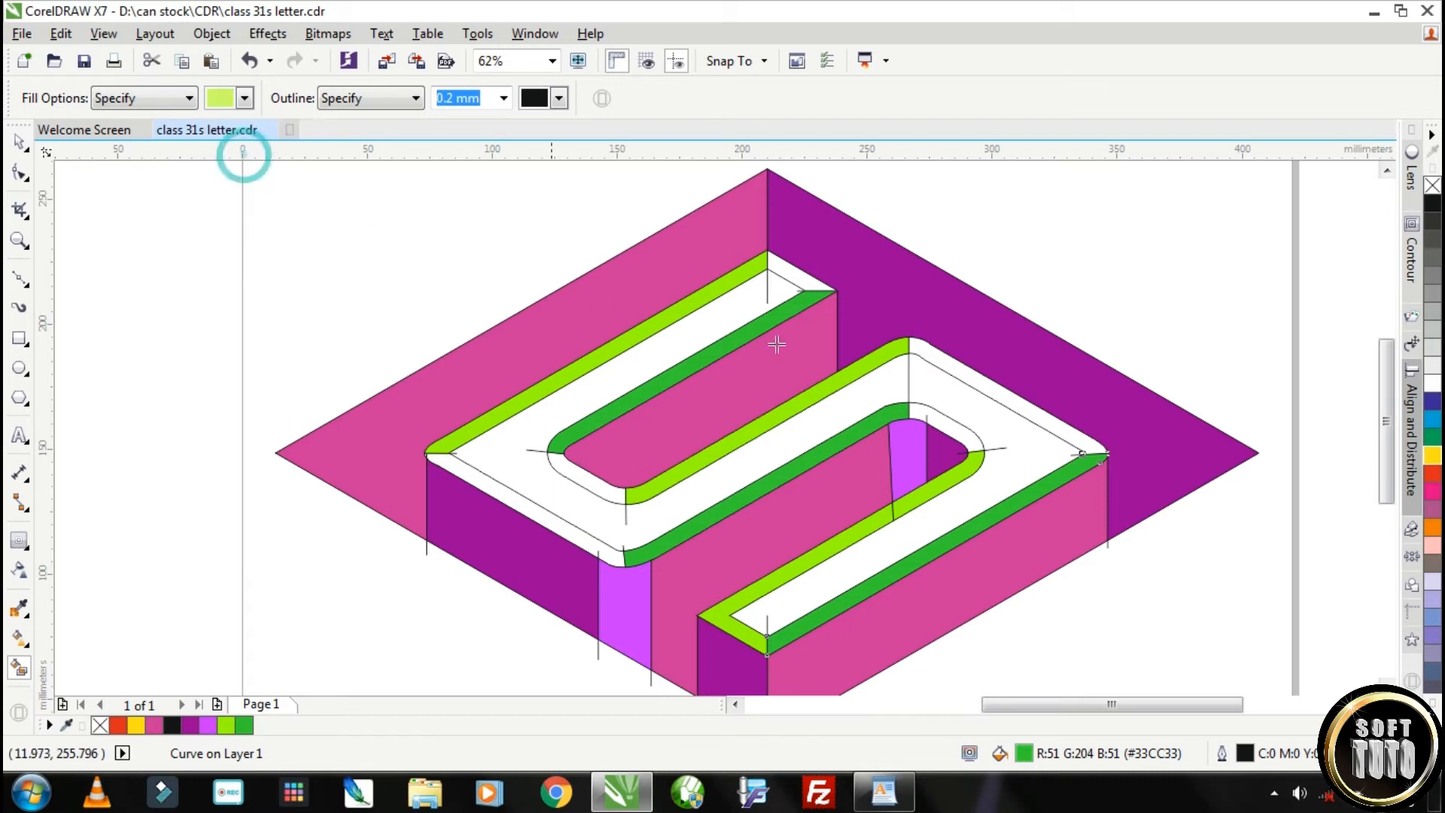
left_click(784, 267)
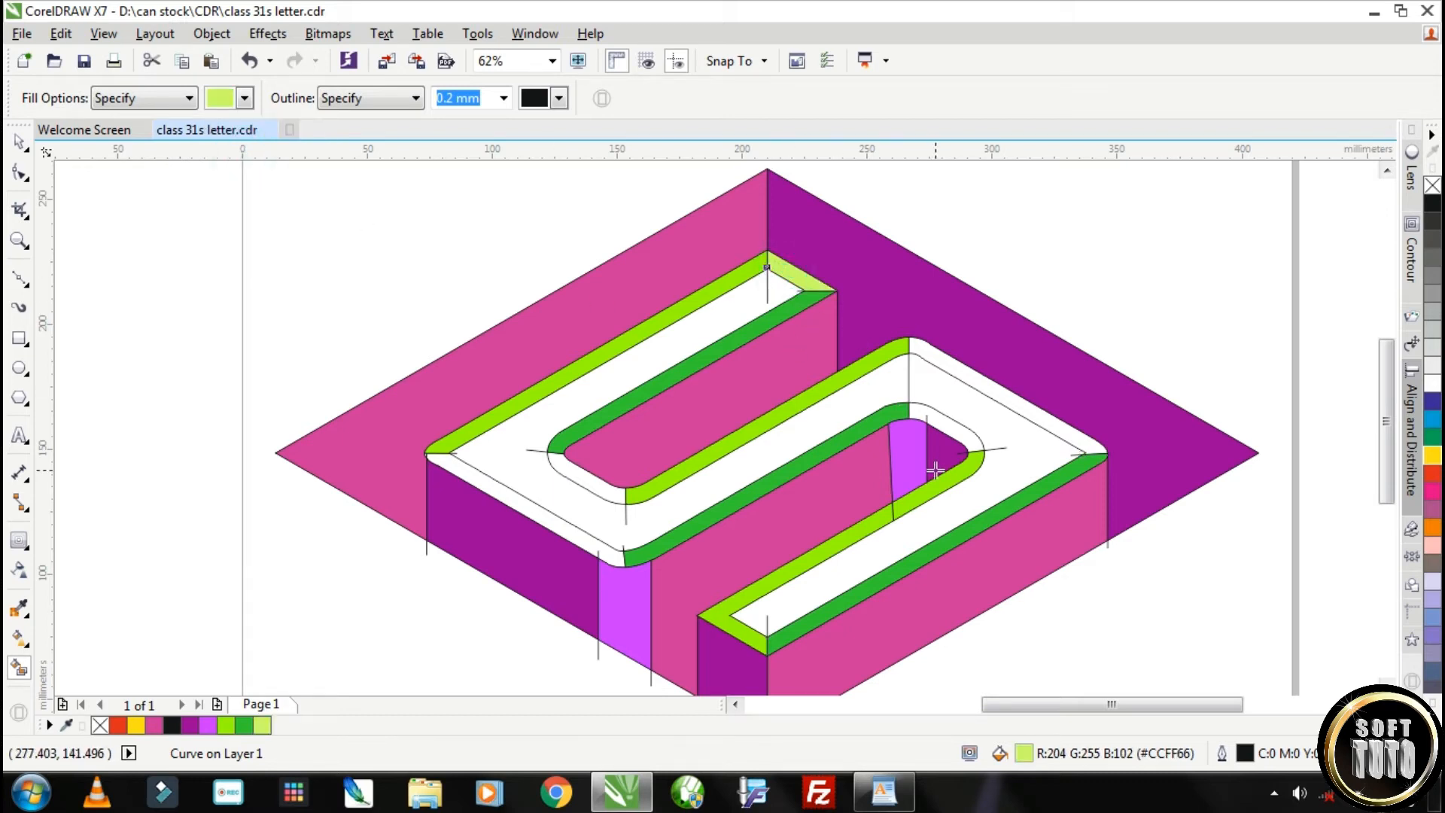
left_click(973, 375)
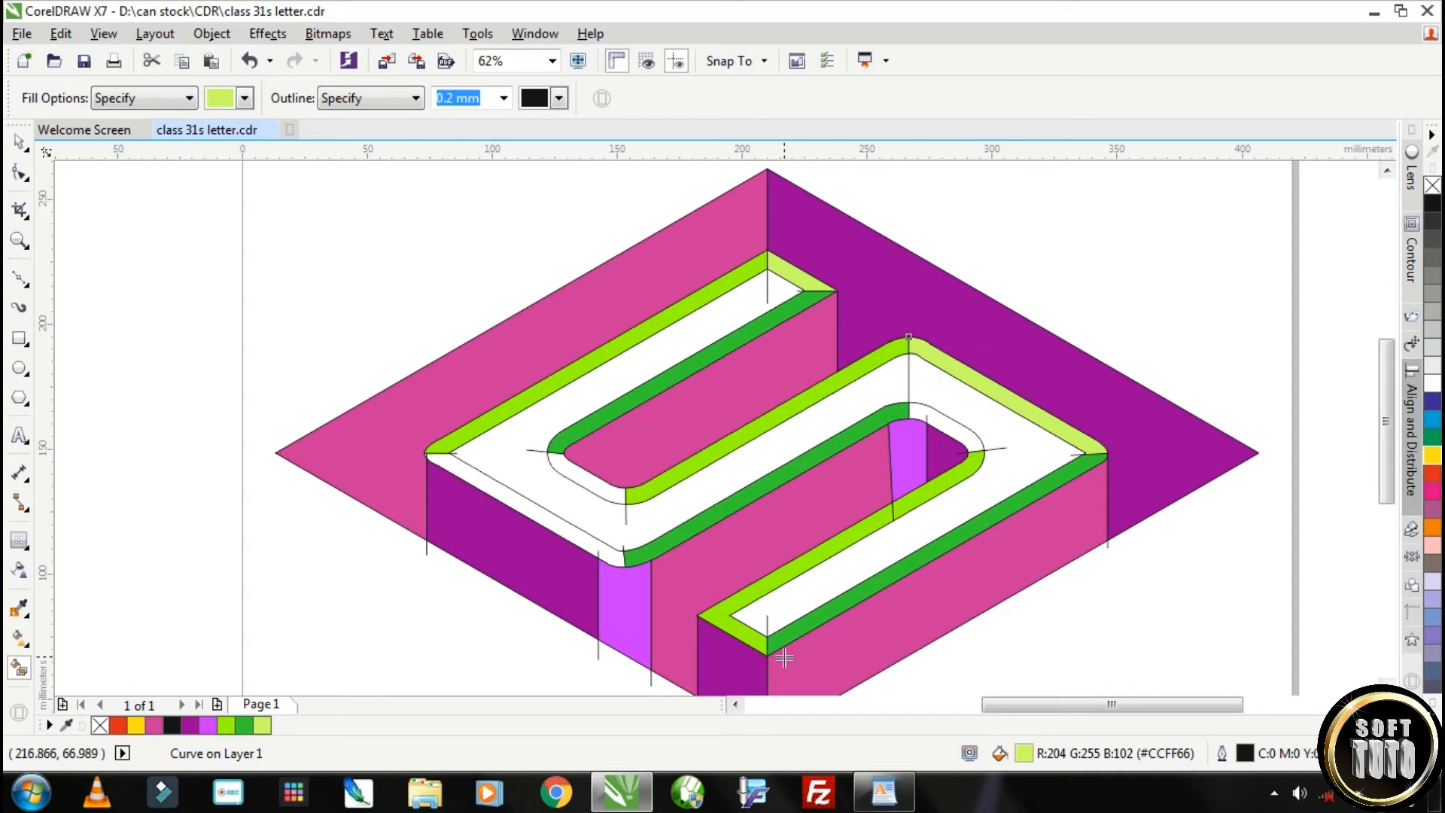
Draw a two-point line about 30 mm long through the bevel corners at the lower arm's left end and adjust both end nodes to level it
scroll(764, 641, "up", 2)
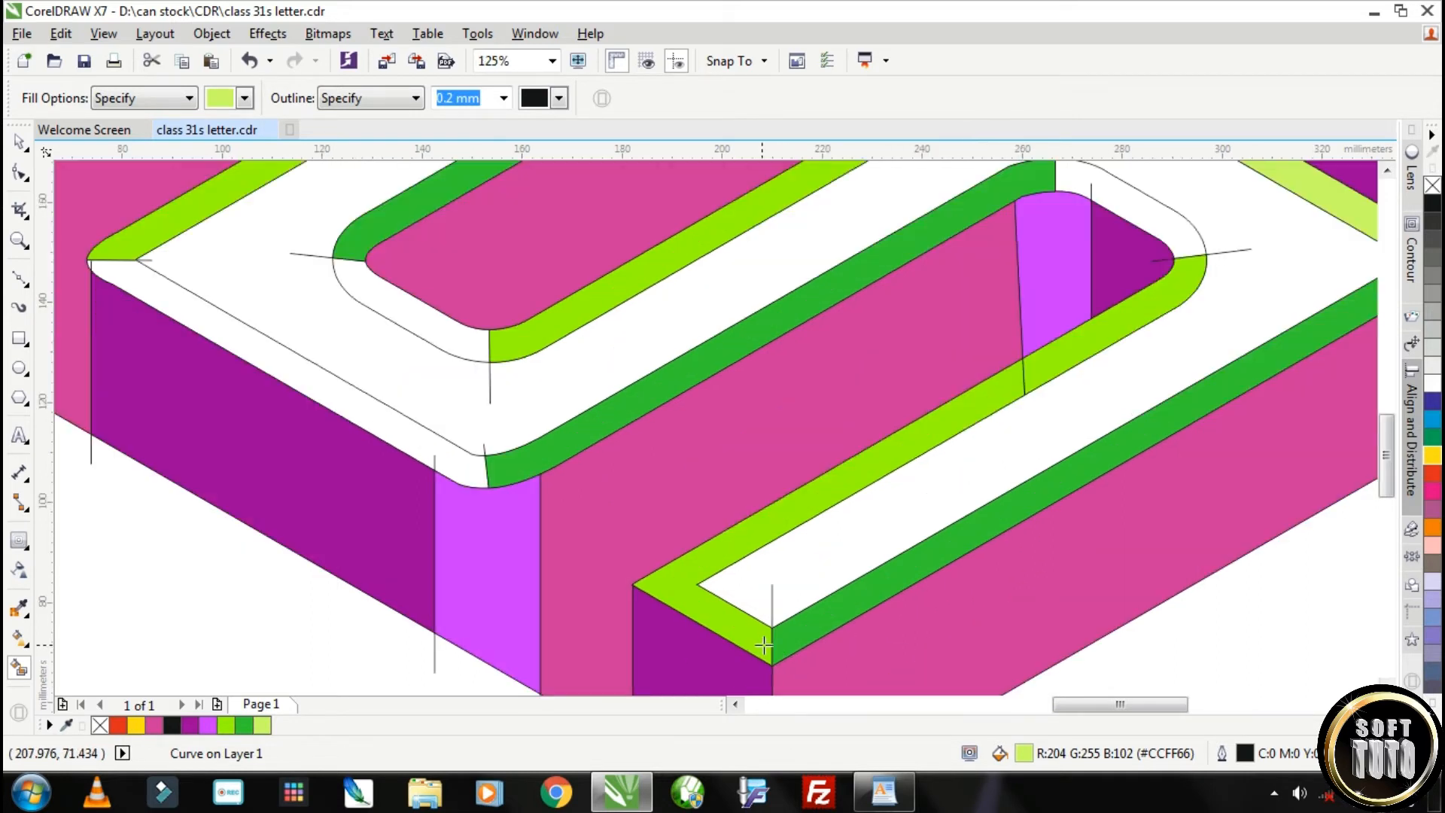
left_click(20, 286)
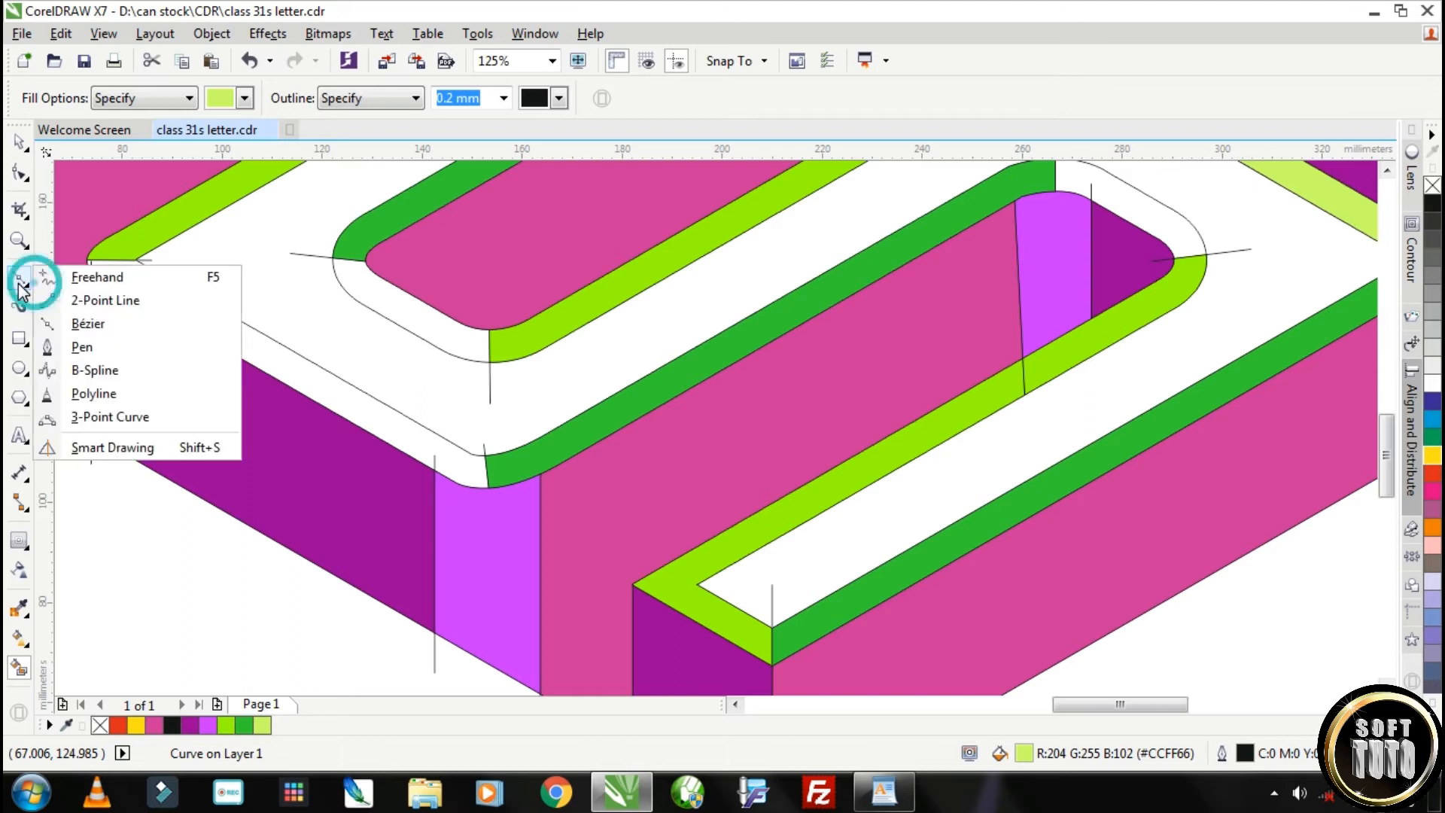
left_click(77, 300)
left_click_drag(607, 587, 756, 583)
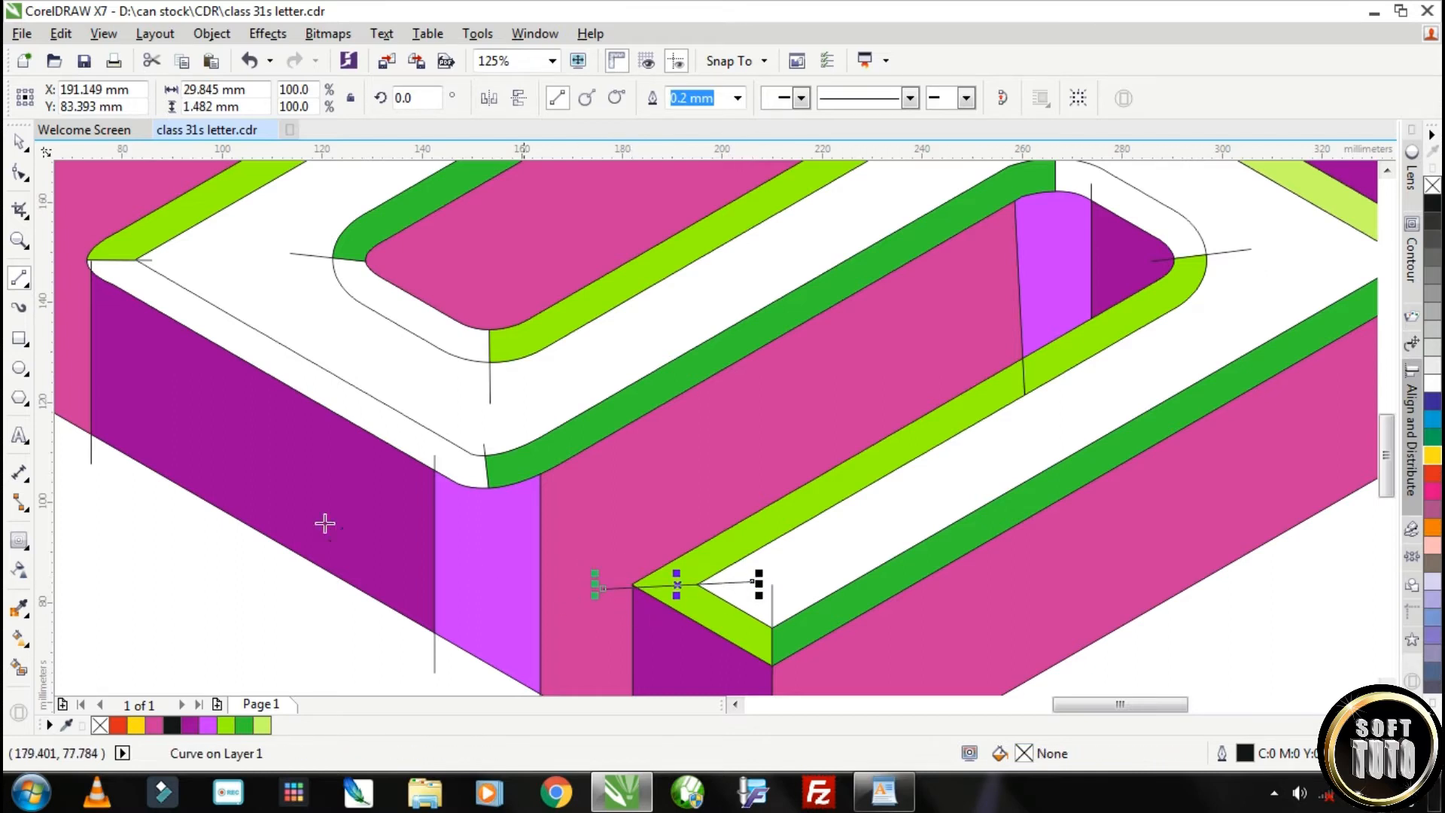
left_click(20, 175)
scroll(583, 594, "up", 4)
left_click_drag(575, 580, 583, 563)
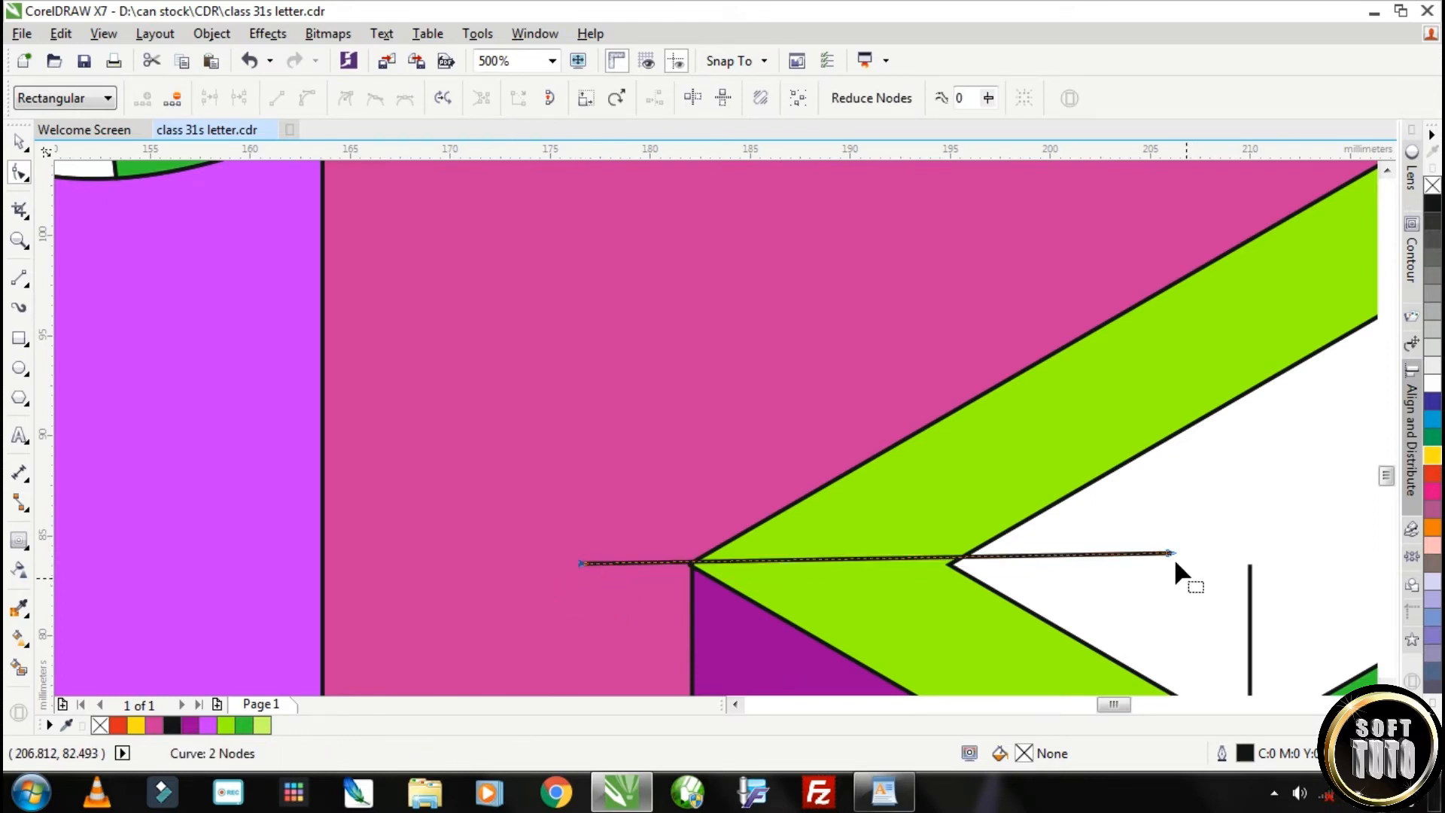
left_click_drag(1169, 553, 1164, 561)
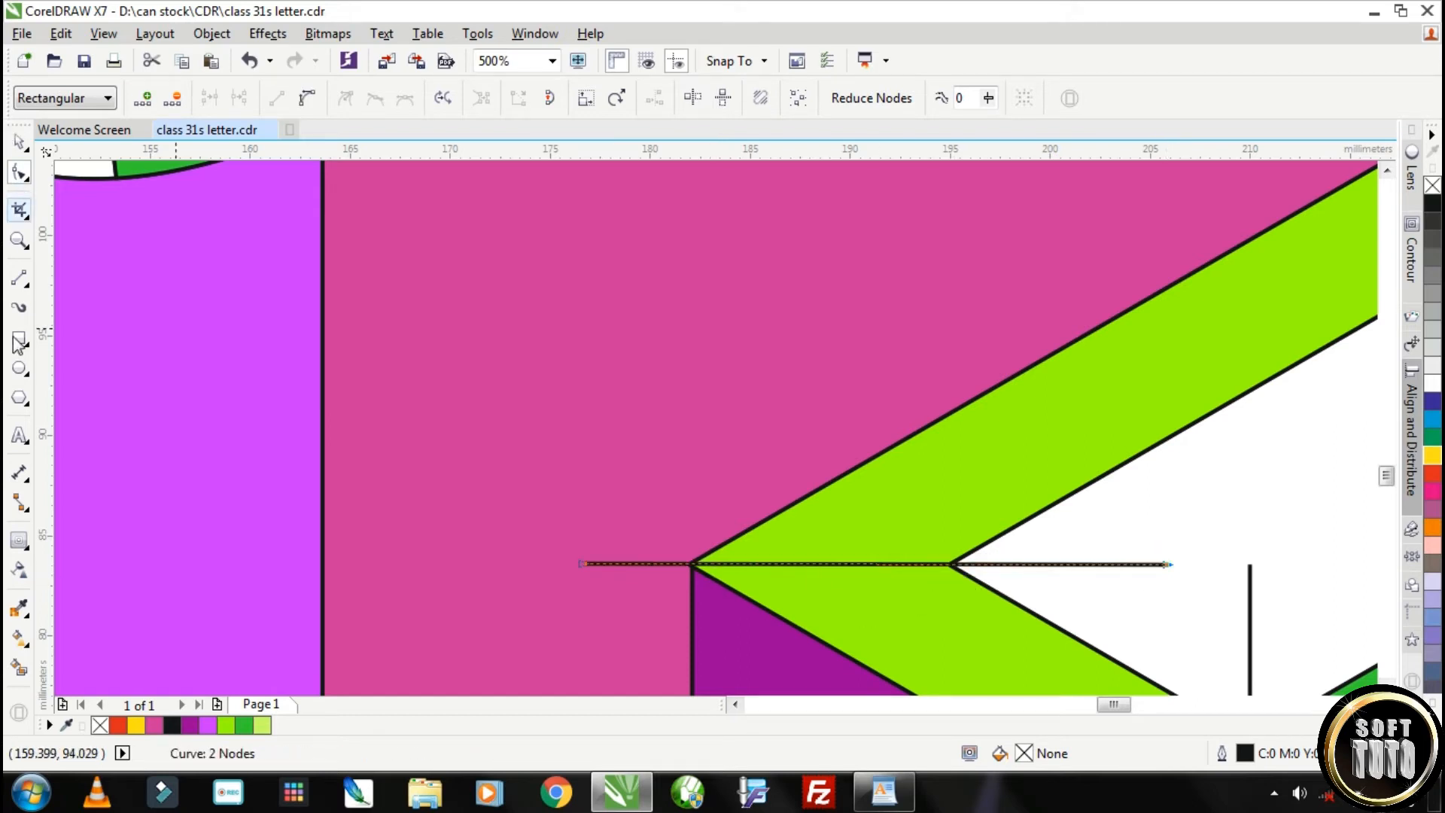
Smart-fill the lower-left bevel strip at the lower arm's end with light green #CCFF66
left_click(21, 670)
scroll(572, 563, "down", 3)
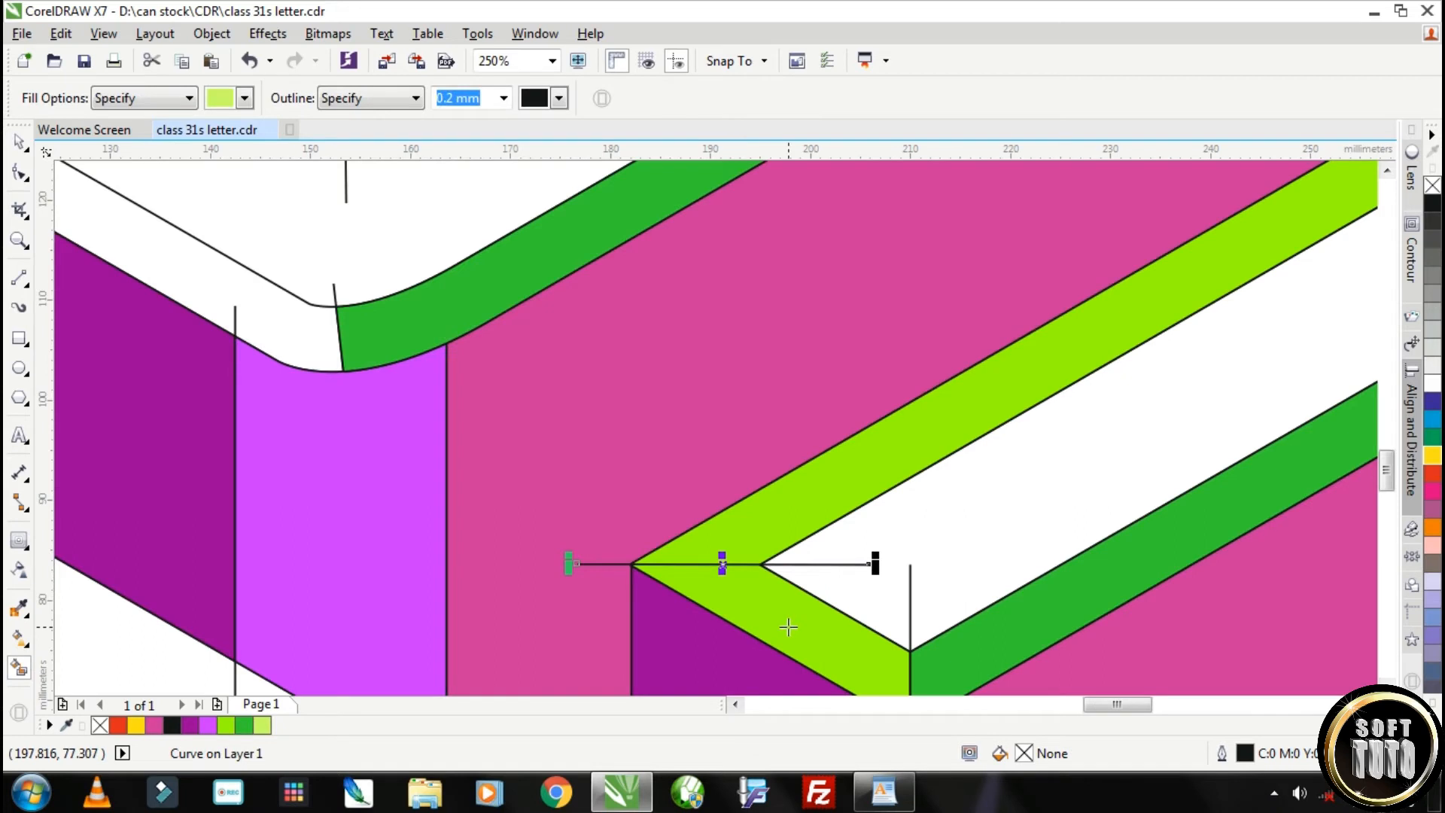
scroll(788, 627, "down", 4)
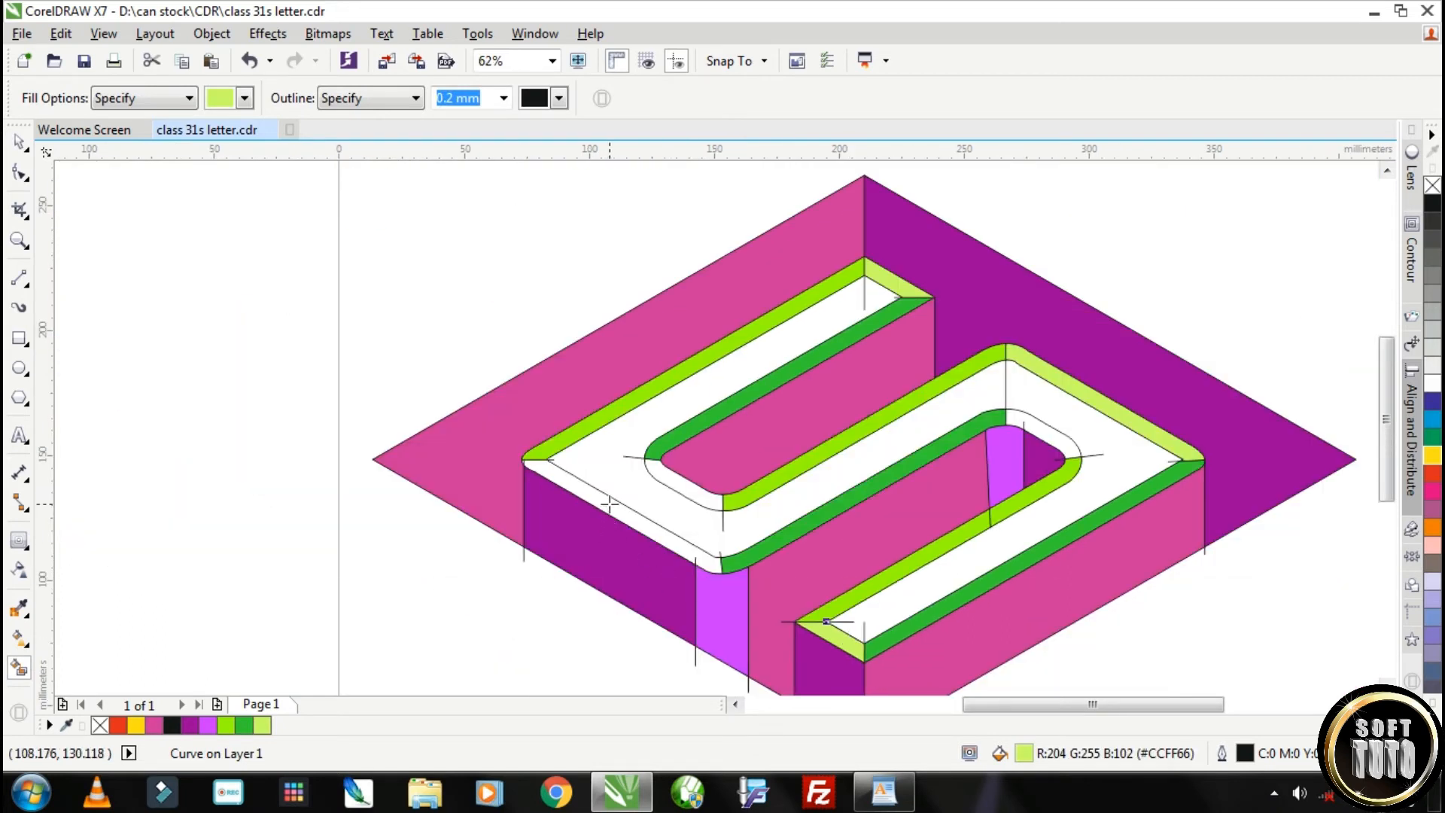
Smart-fill the S's outer lower-left bevel strip with light green #CCFF66 and the two inner bevel corner strips with teal #339966
left_click(610, 503)
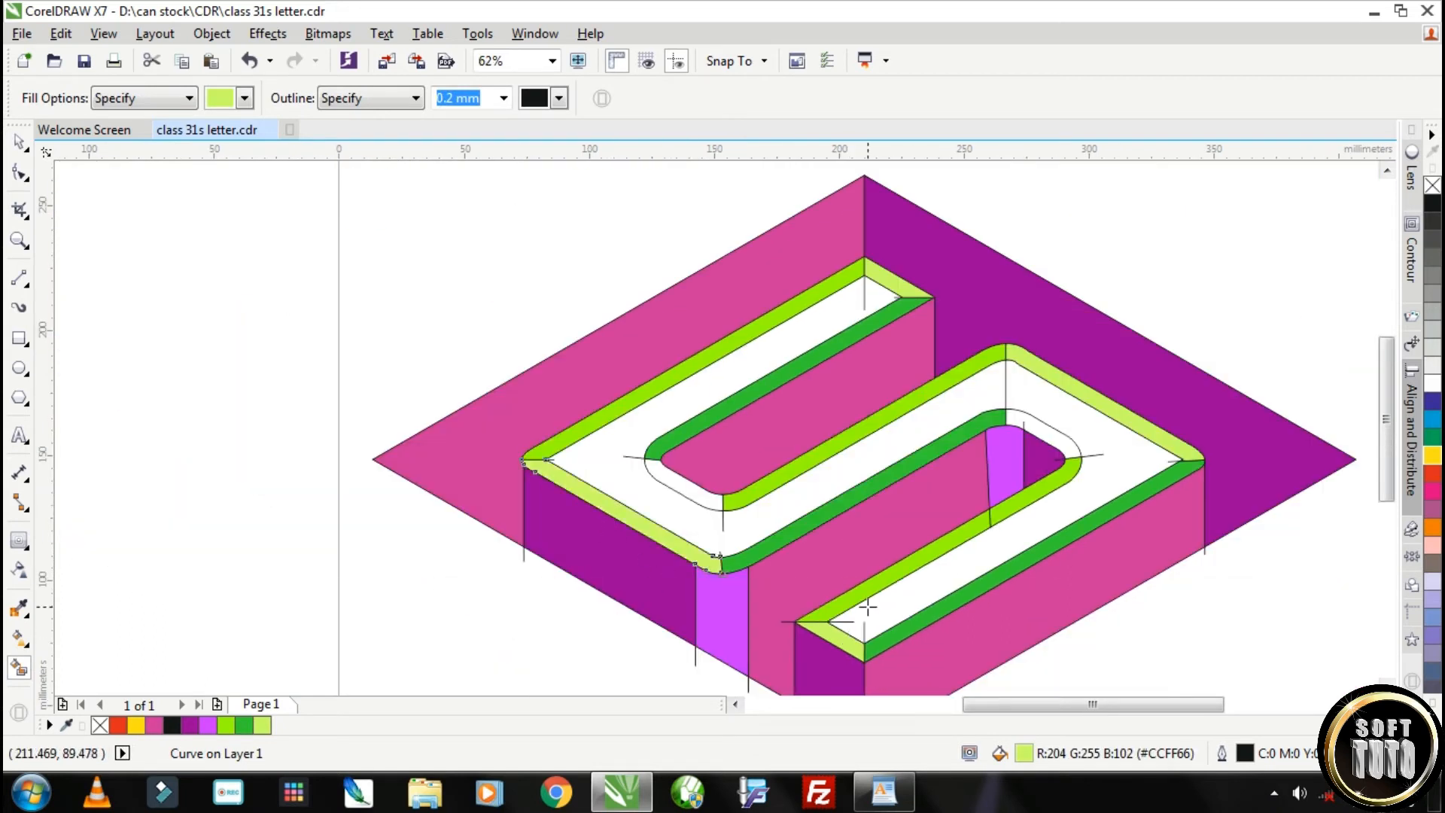
left_click(221, 99)
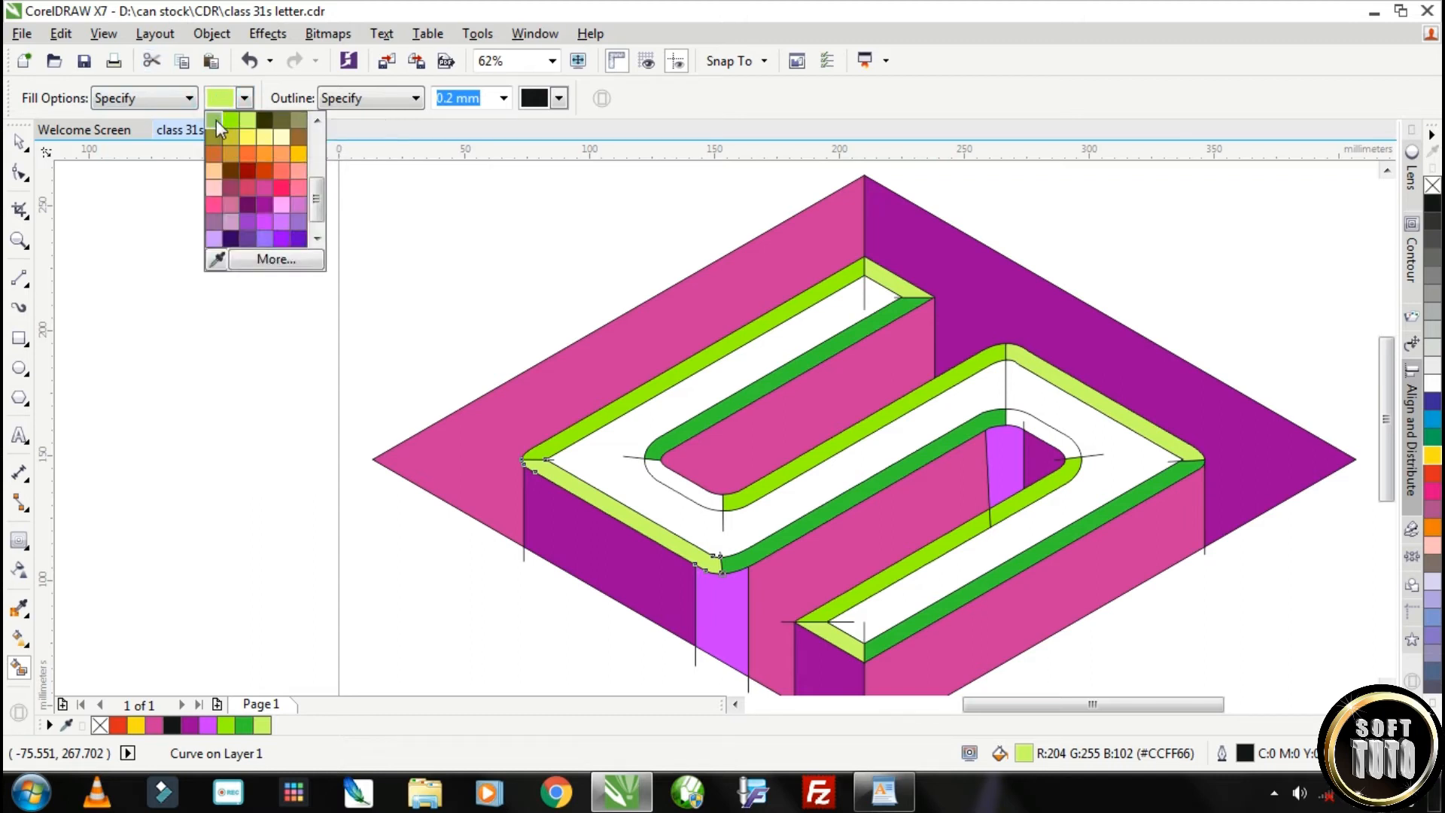
scroll(320, 216, "up", 1)
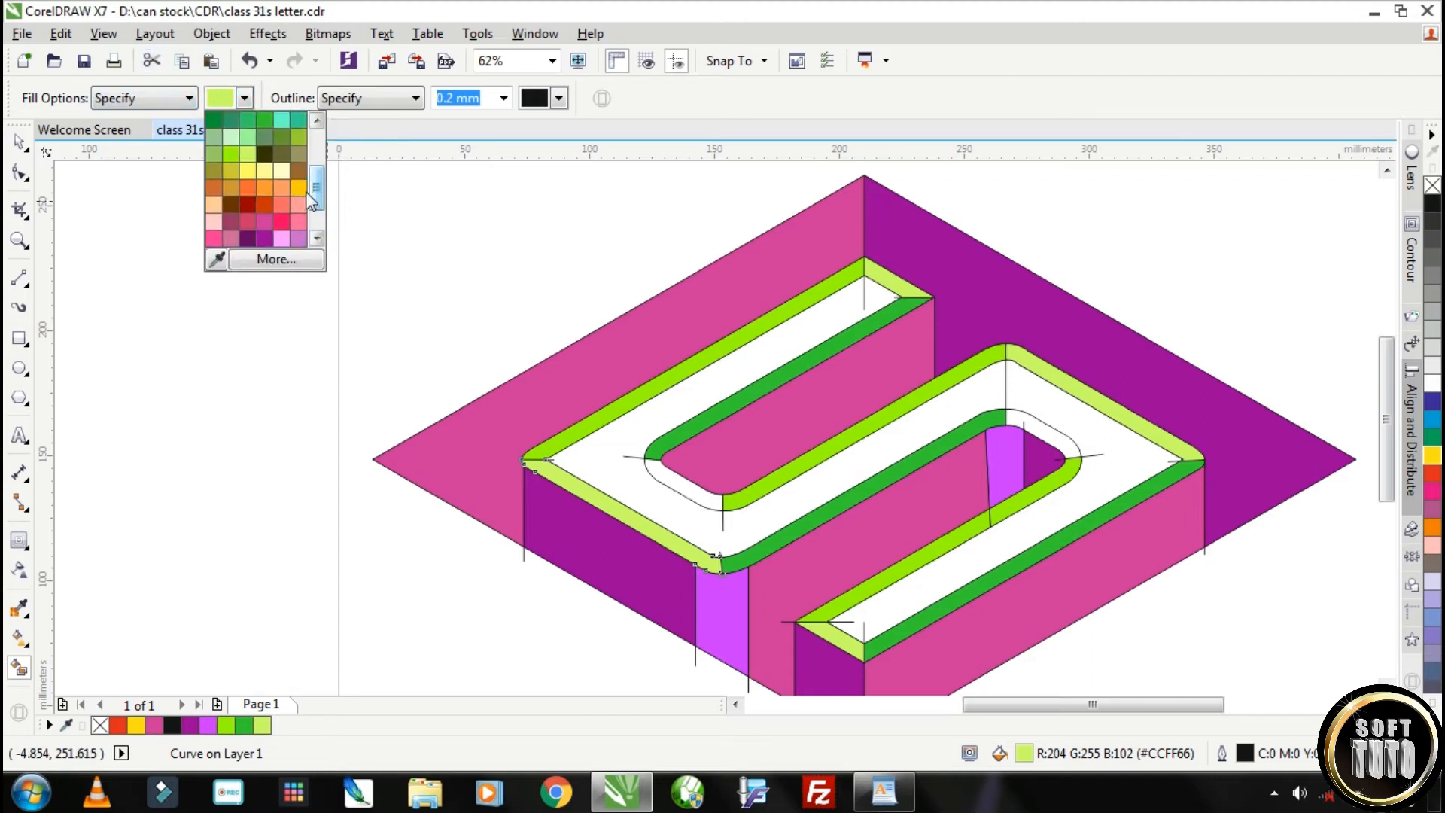
left_click(229, 119)
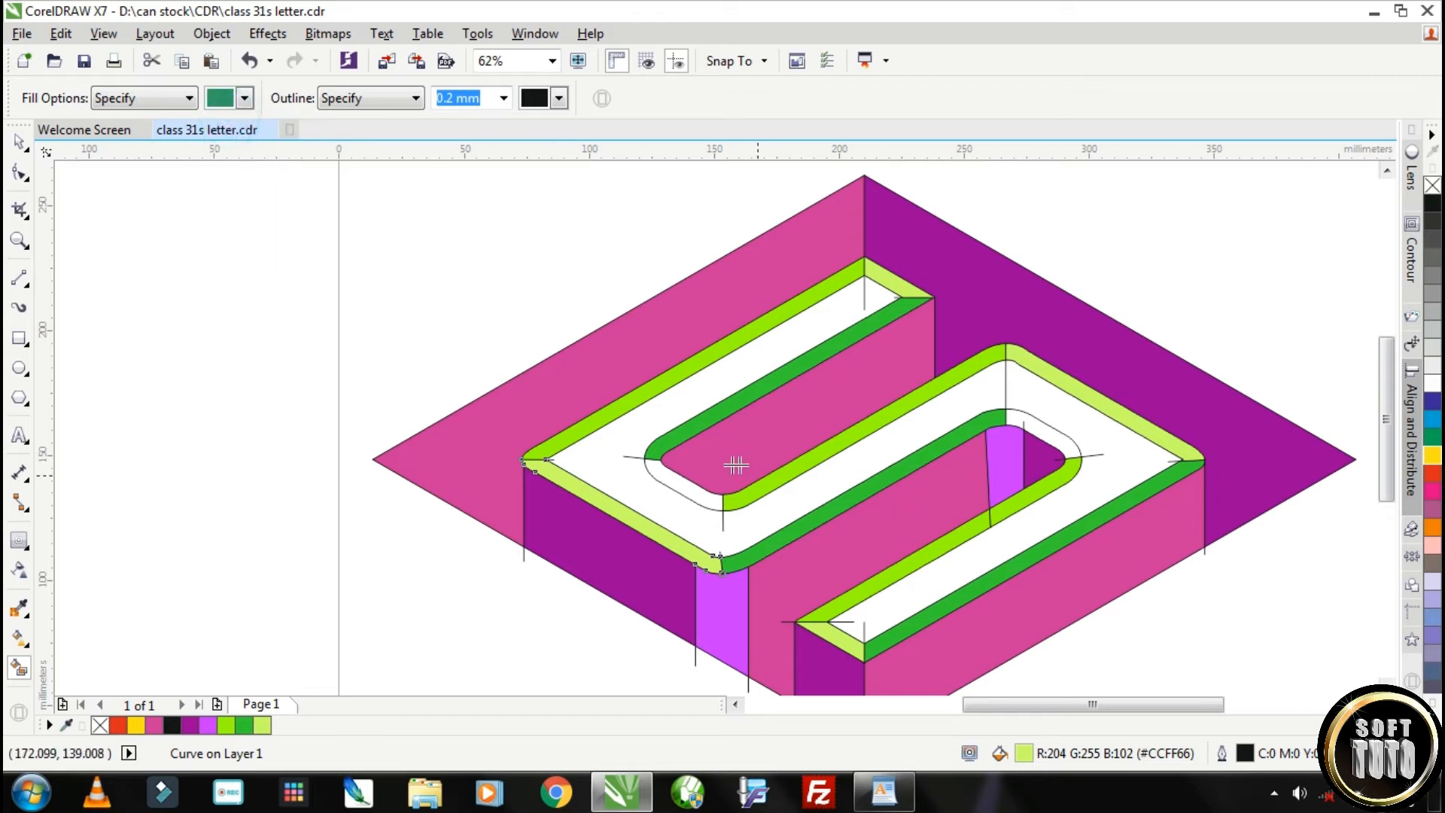
left_click(674, 484)
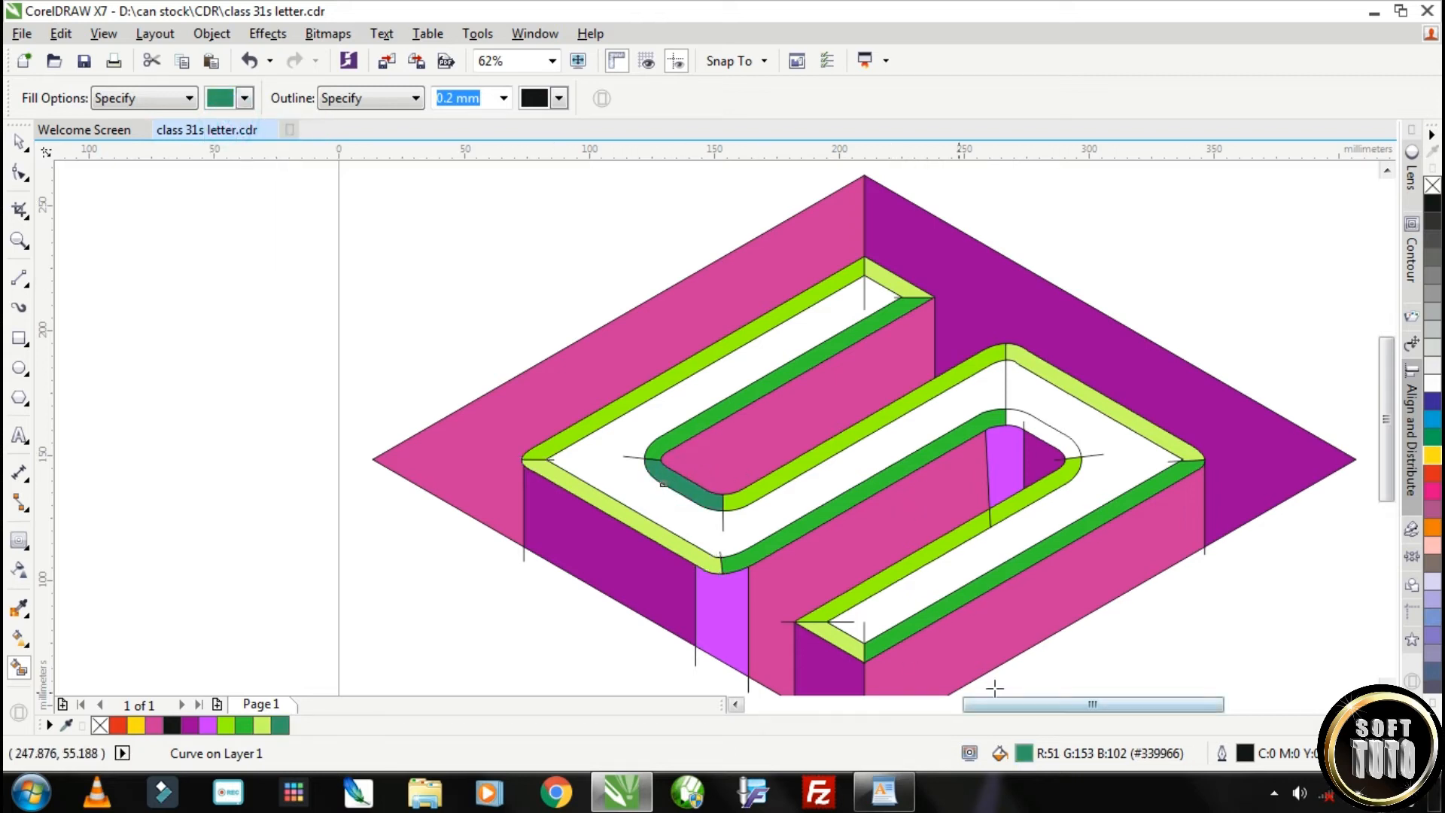
left_click(1039, 428)
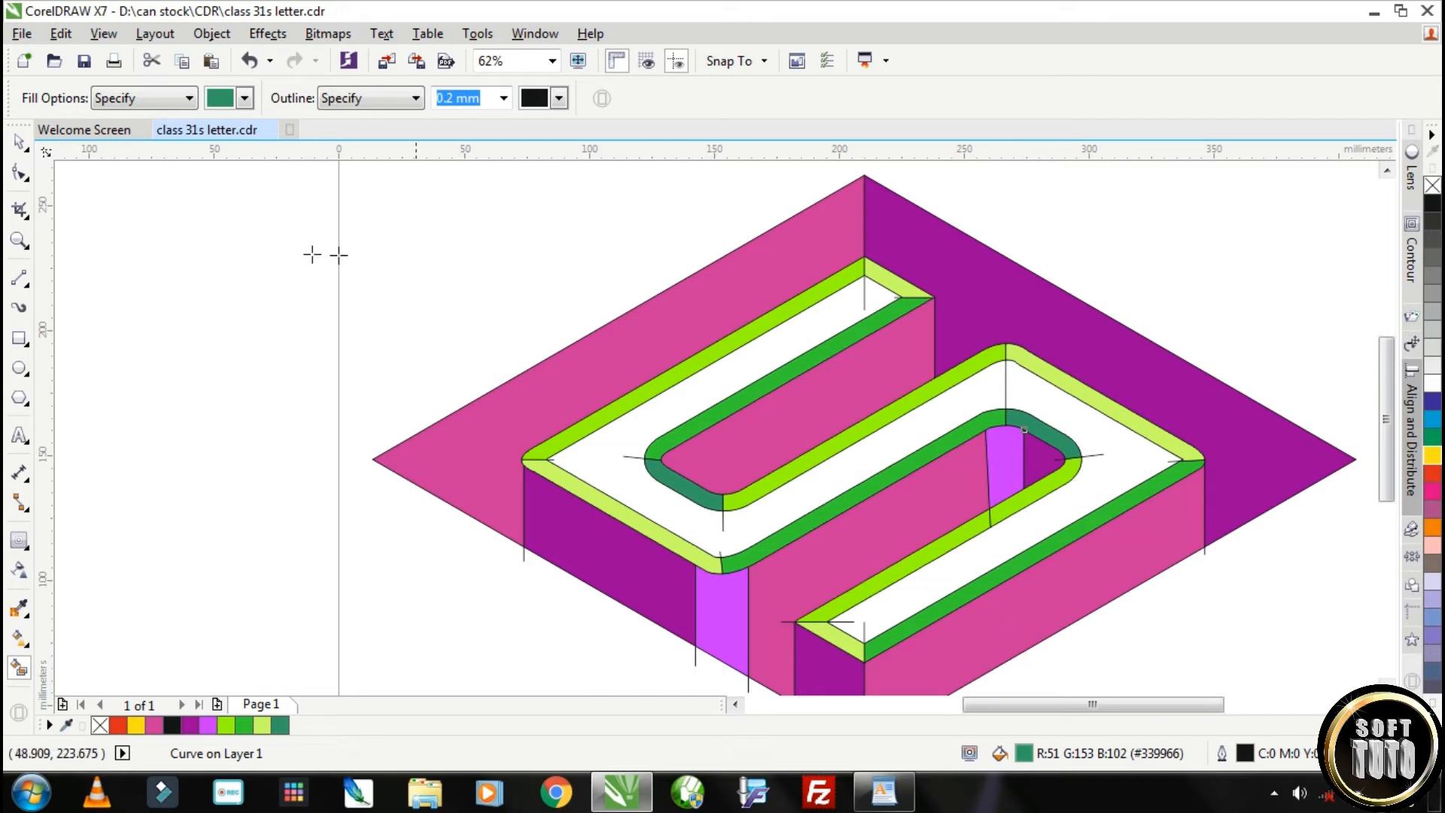
Delete the leftover vertical construction line crossing the top face at the S's upper-right bend
left_click(20, 146)
scroll(685, 407, "down", 2)
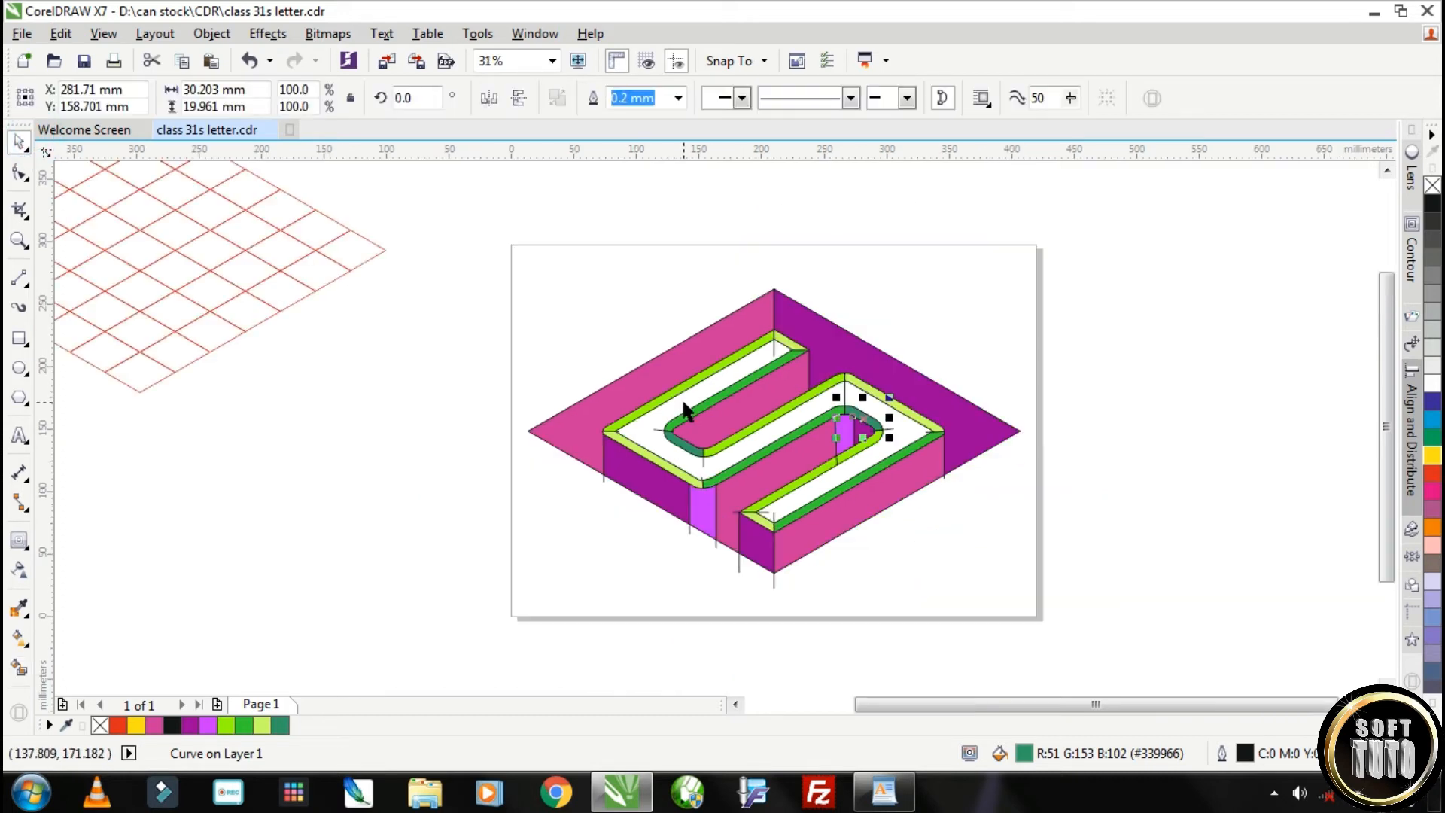
scroll(803, 412, "up", 2)
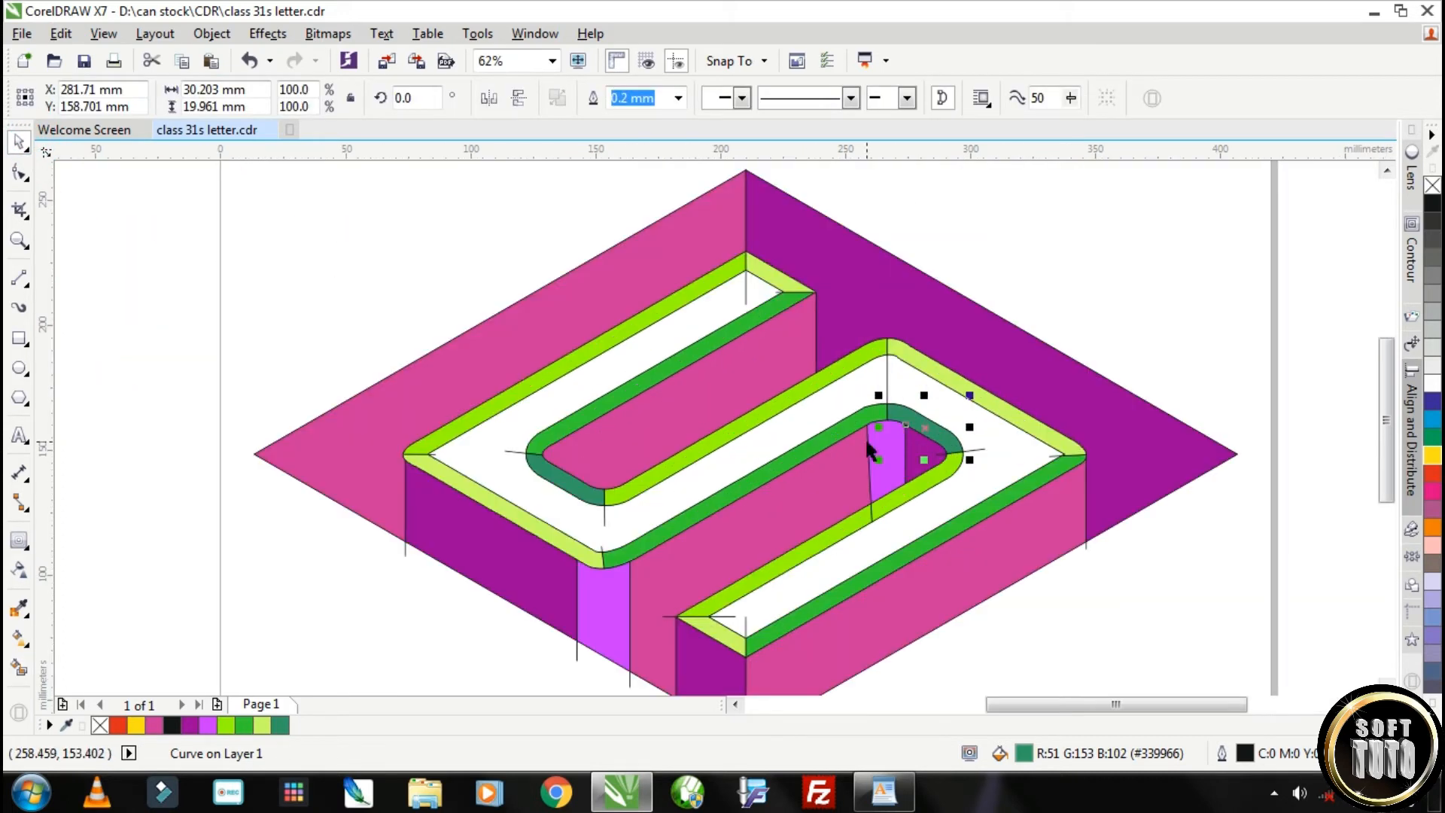
scroll(865, 436, "down", 2)
scroll(756, 459, "up", 2)
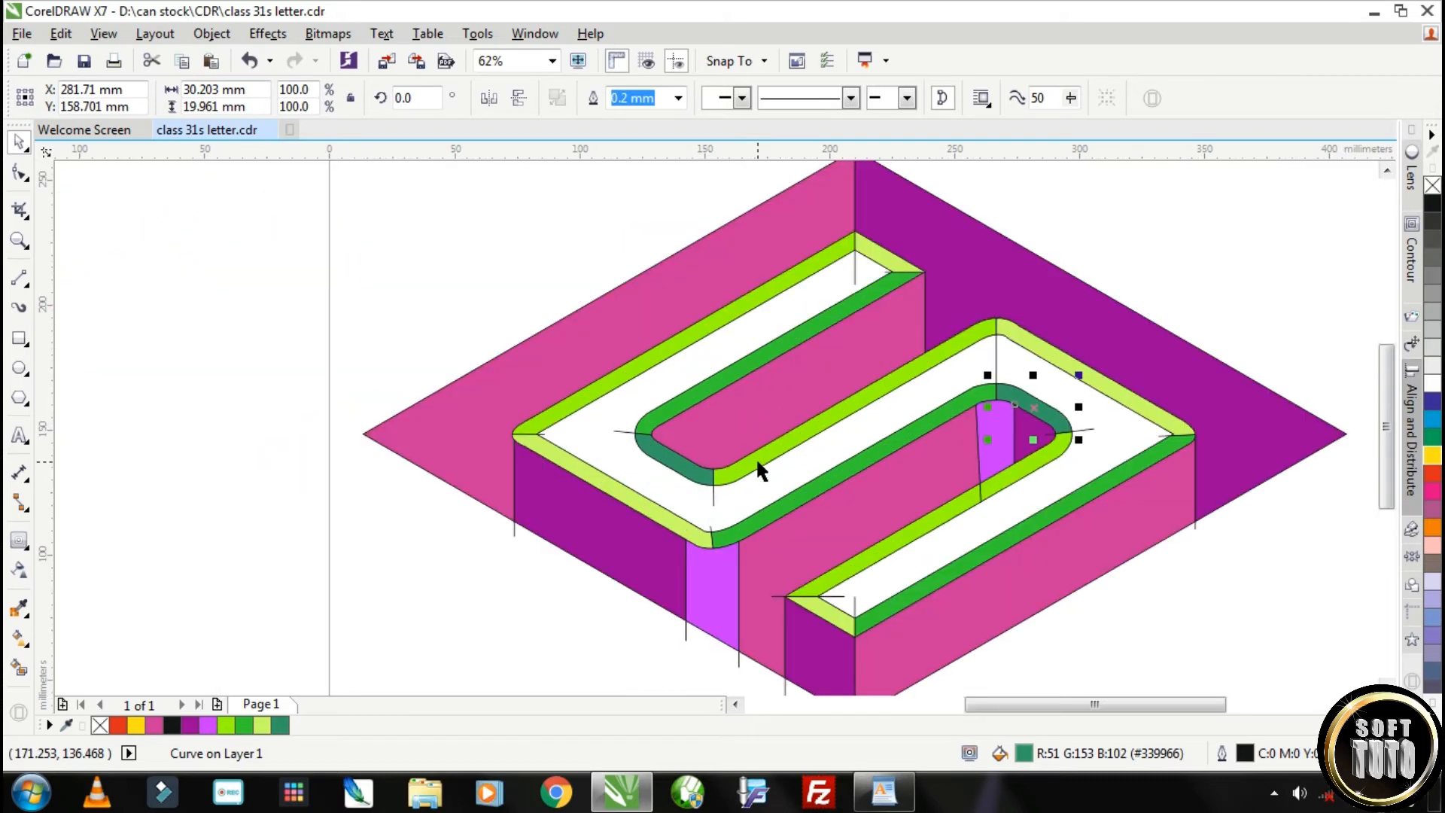
key("ctrl+z")
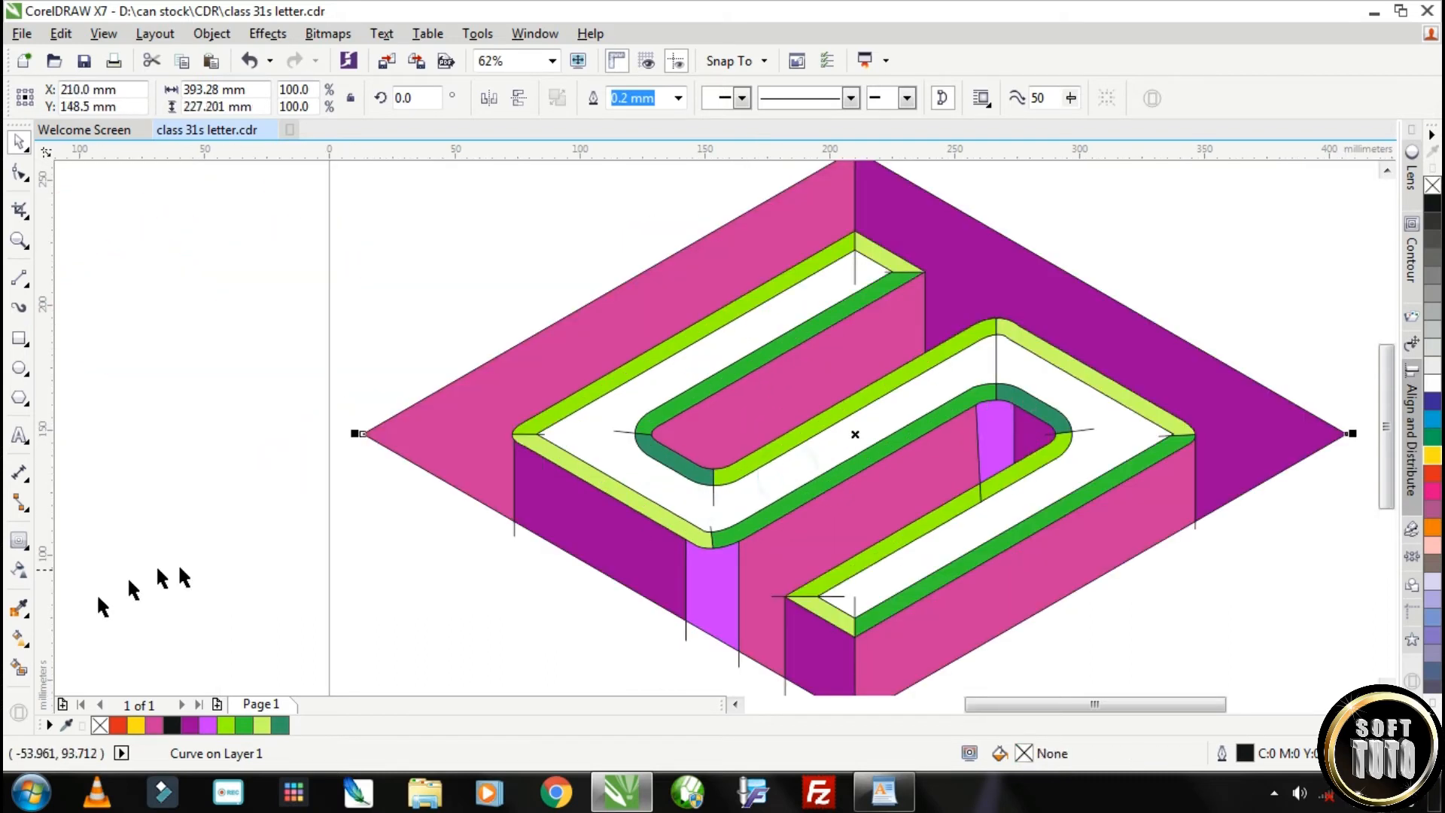
left_click(996, 360)
key("Delete")
left_click(979, 482)
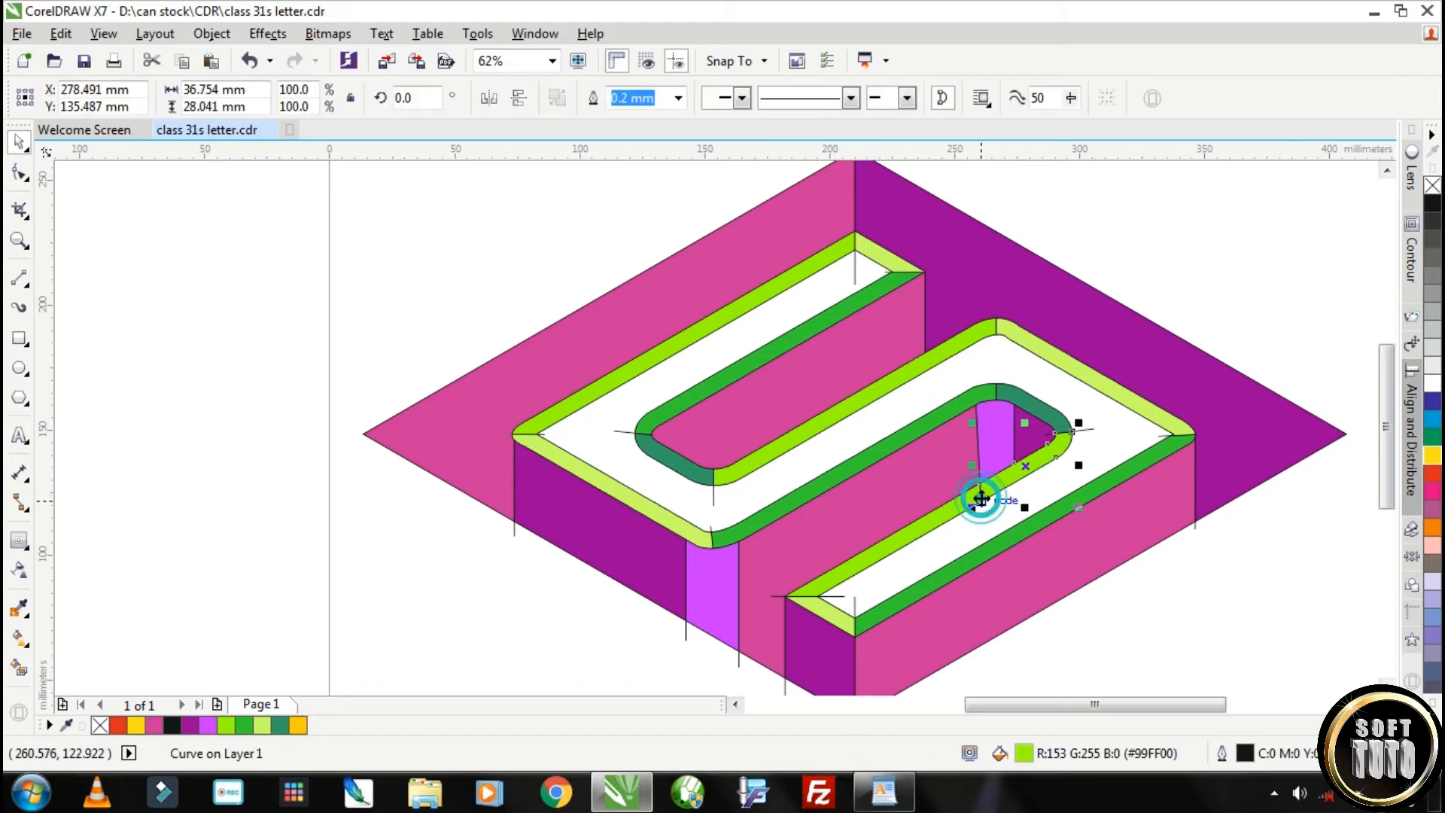
left_click(766, 179)
Delete the leftover construction line stubs at the upper arm's end and around the S's left-hand bevel corners
scroll(861, 197, "down", 2)
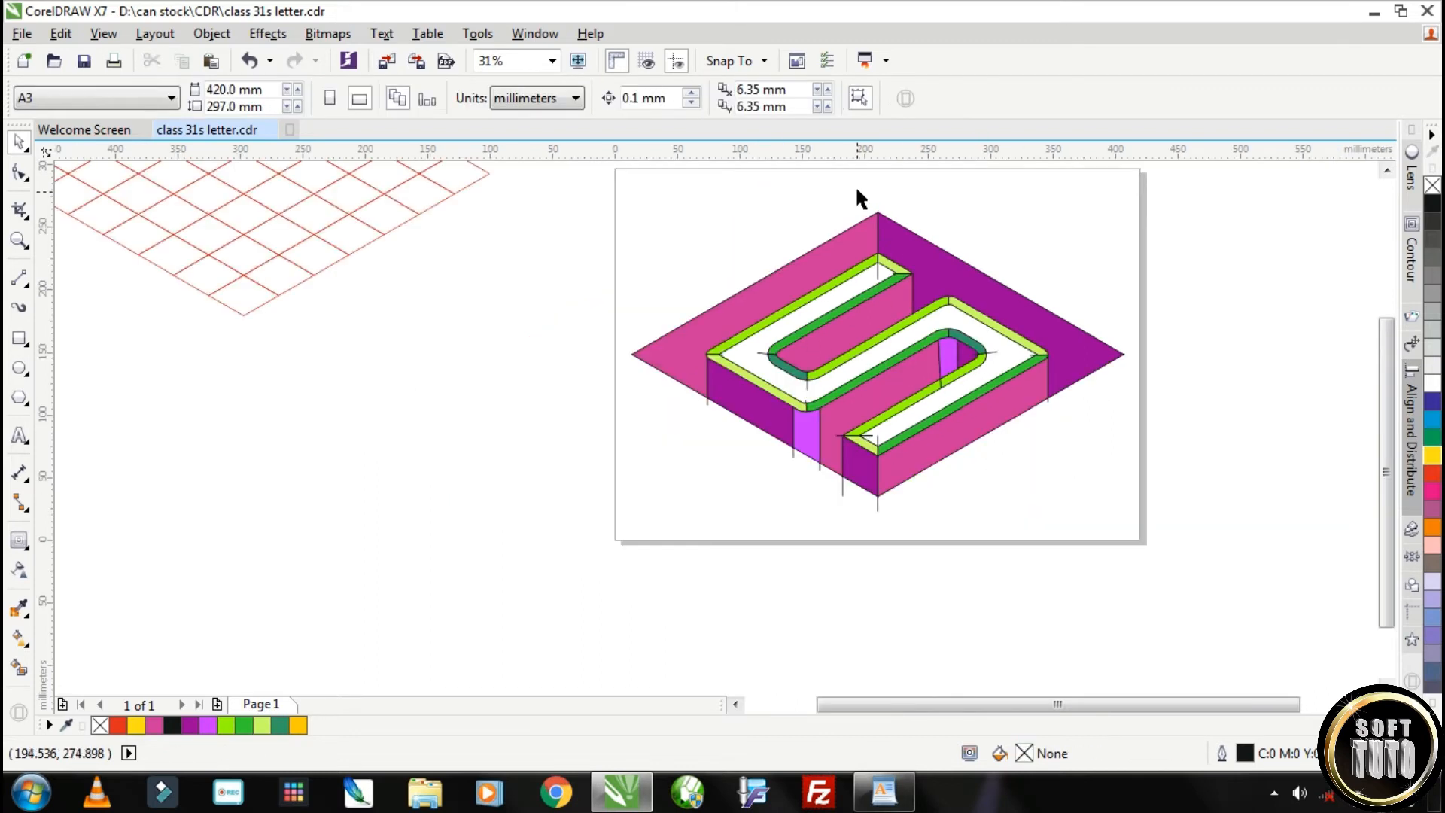
scroll(903, 278, "up", 1)
left_click(885, 267)
scroll(884, 267, "up", 3)
left_click(886, 277)
scroll(887, 296, "down", 3)
scroll(625, 444, "up", 2)
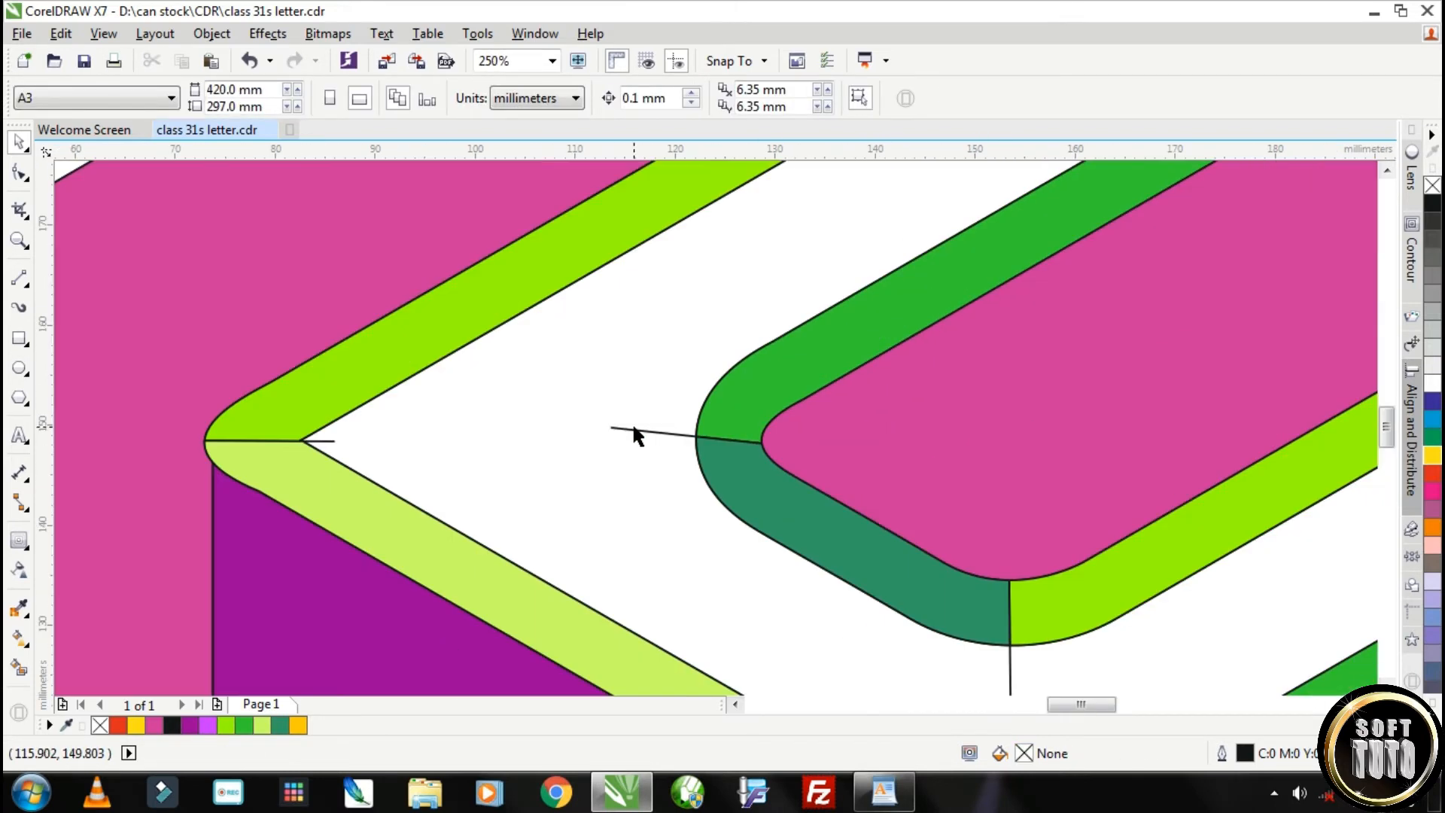
scroll(321, 444, "down", 1)
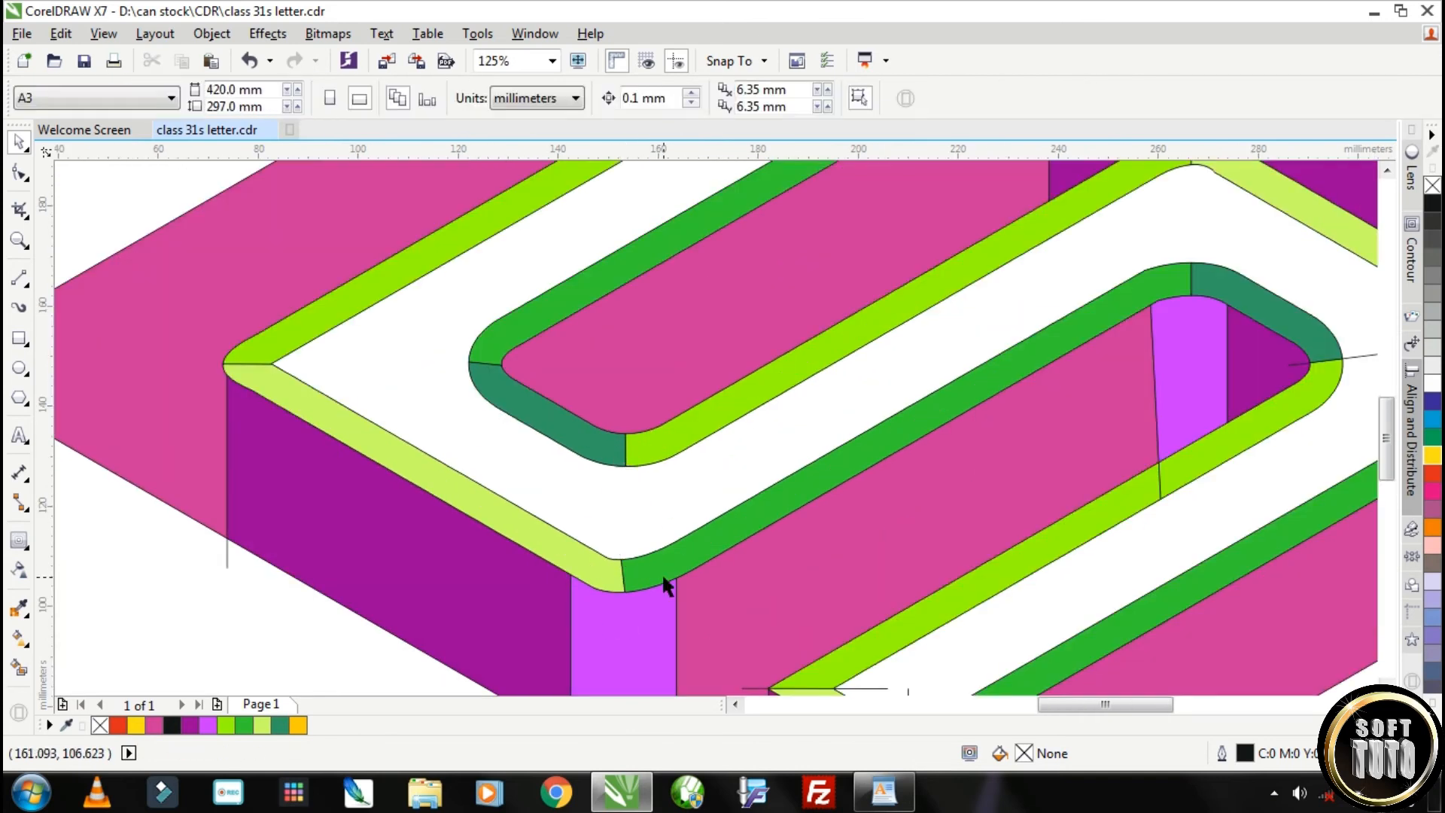
scroll(413, 416, "down", 1)
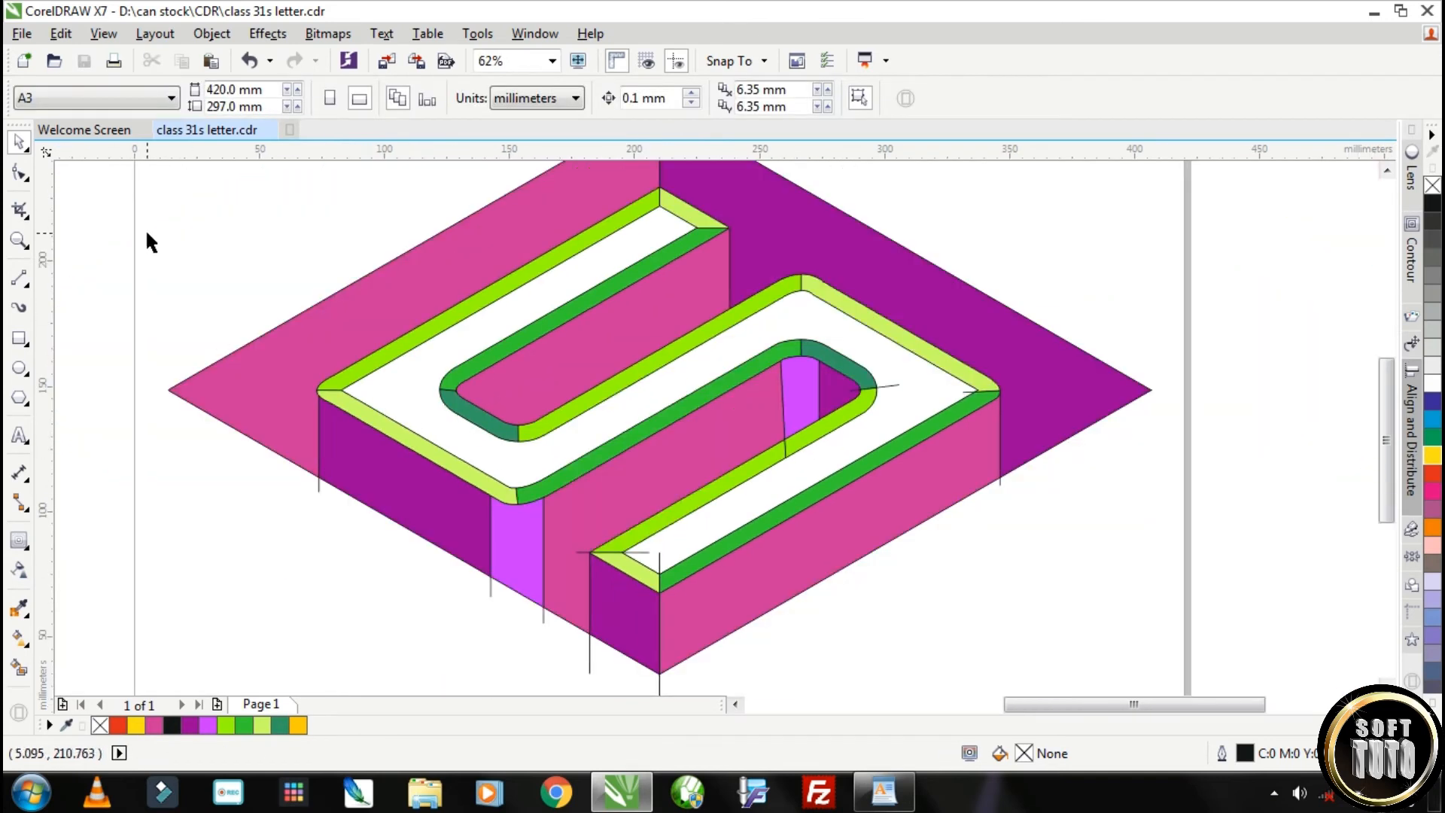
Delete the leftover construction line ends around the lower arm, the S's right corner and the inner right opening
scroll(631, 563, "up", 1)
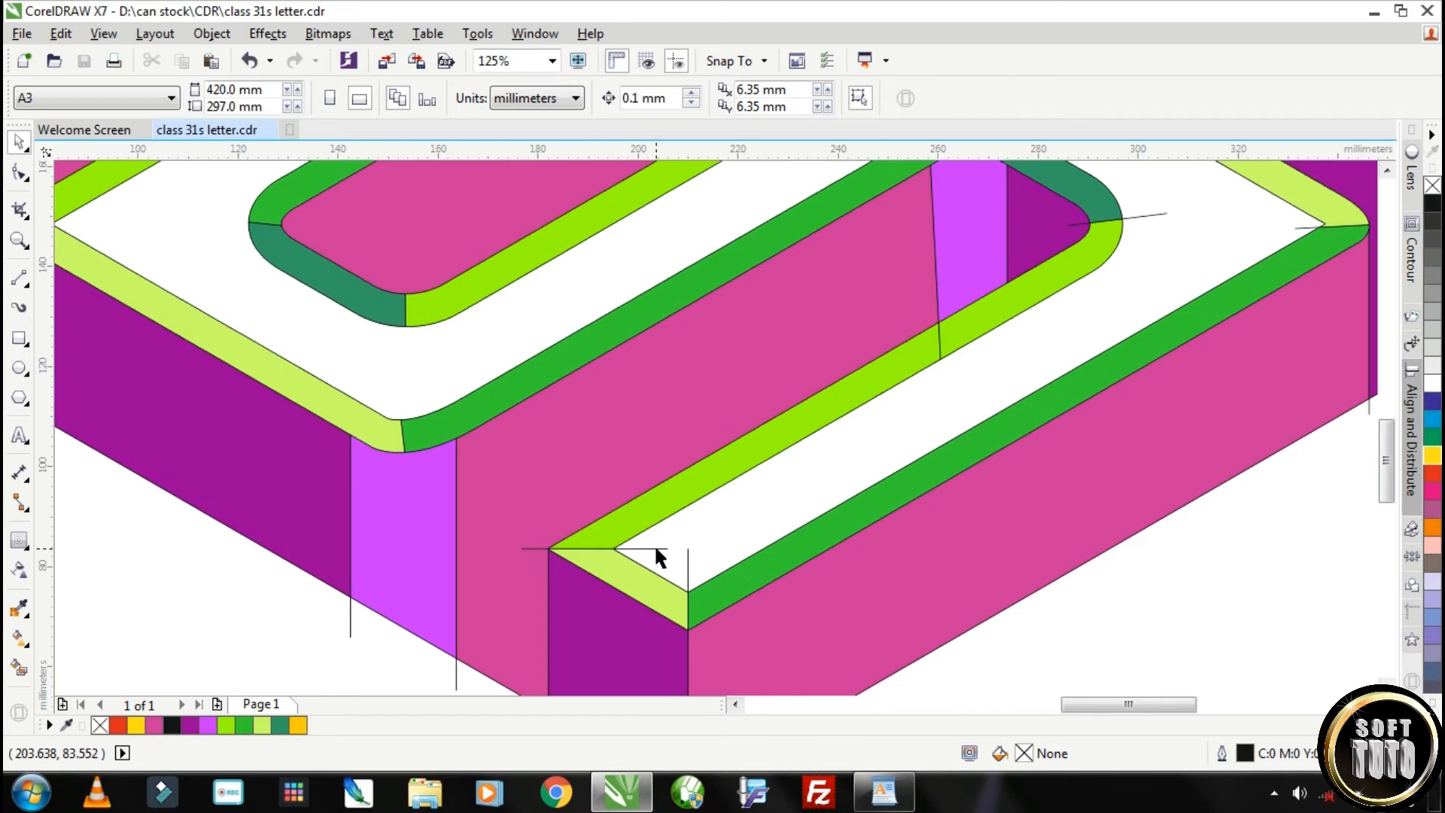
scroll(956, 376, "down", 1)
scroll(979, 391, "up", 1)
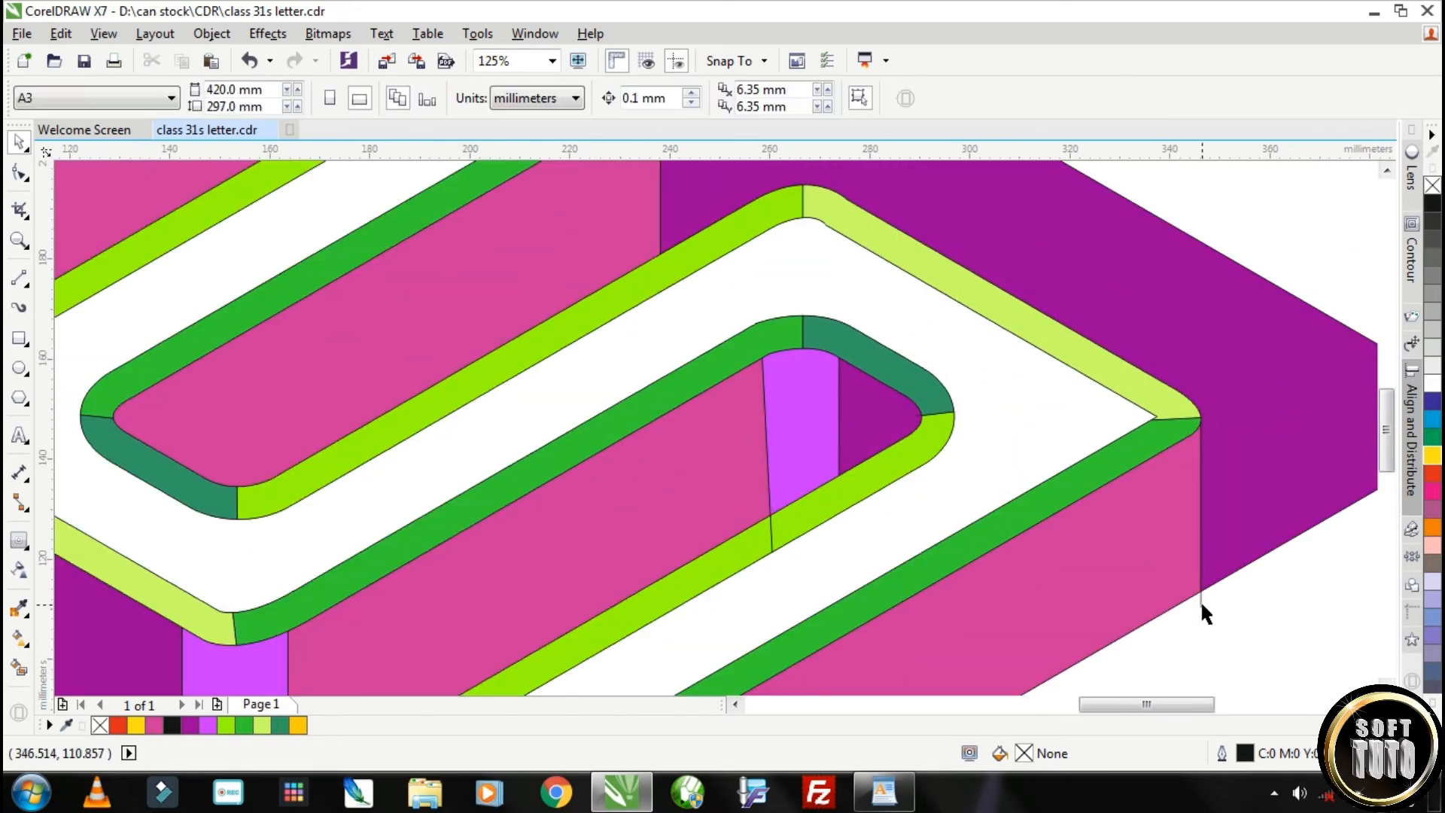
left_click(770, 533)
left_click(770, 532, "alt")
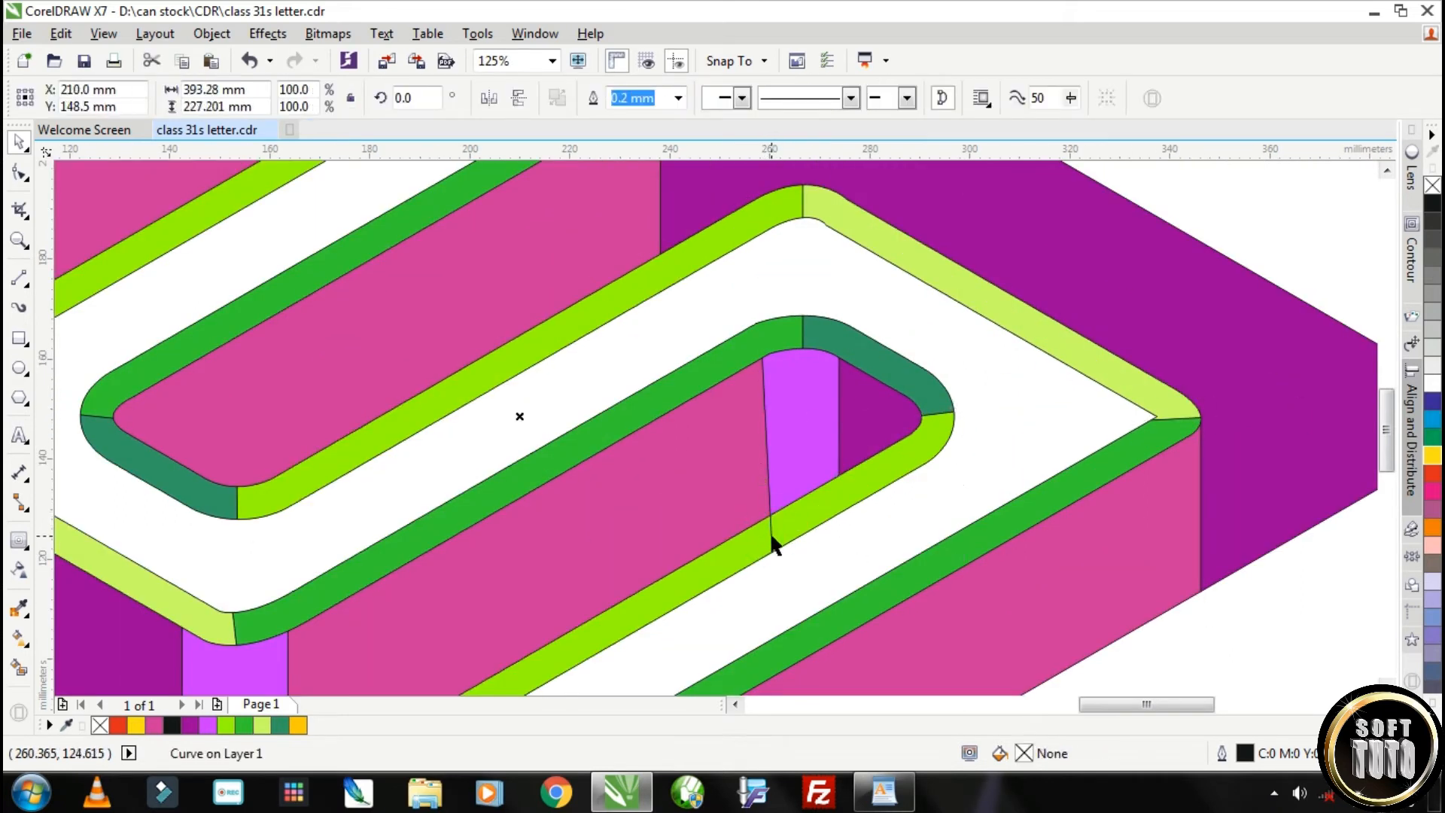
left_click(770, 534, "alt")
key("Delete")
left_click(838, 396, "alt")
left_click(840, 420, "alt")
key("Delete")
Delete the construction lines protruding below the S's lower-left walls and the leftover one at the upper arm's tip
scroll(841, 421, "down", 1)
scroll(1007, 427, "up", 1)
scroll(1008, 427, "down", 1)
scroll(676, 537, "up", 1)
scroll(618, 656, "down", 1)
left_click(634, 644)
key("Delete")
left_click(535, 570)
key("Delete")
left_click(363, 462)
key("Delete")
scroll(657, 325, "up", 1)
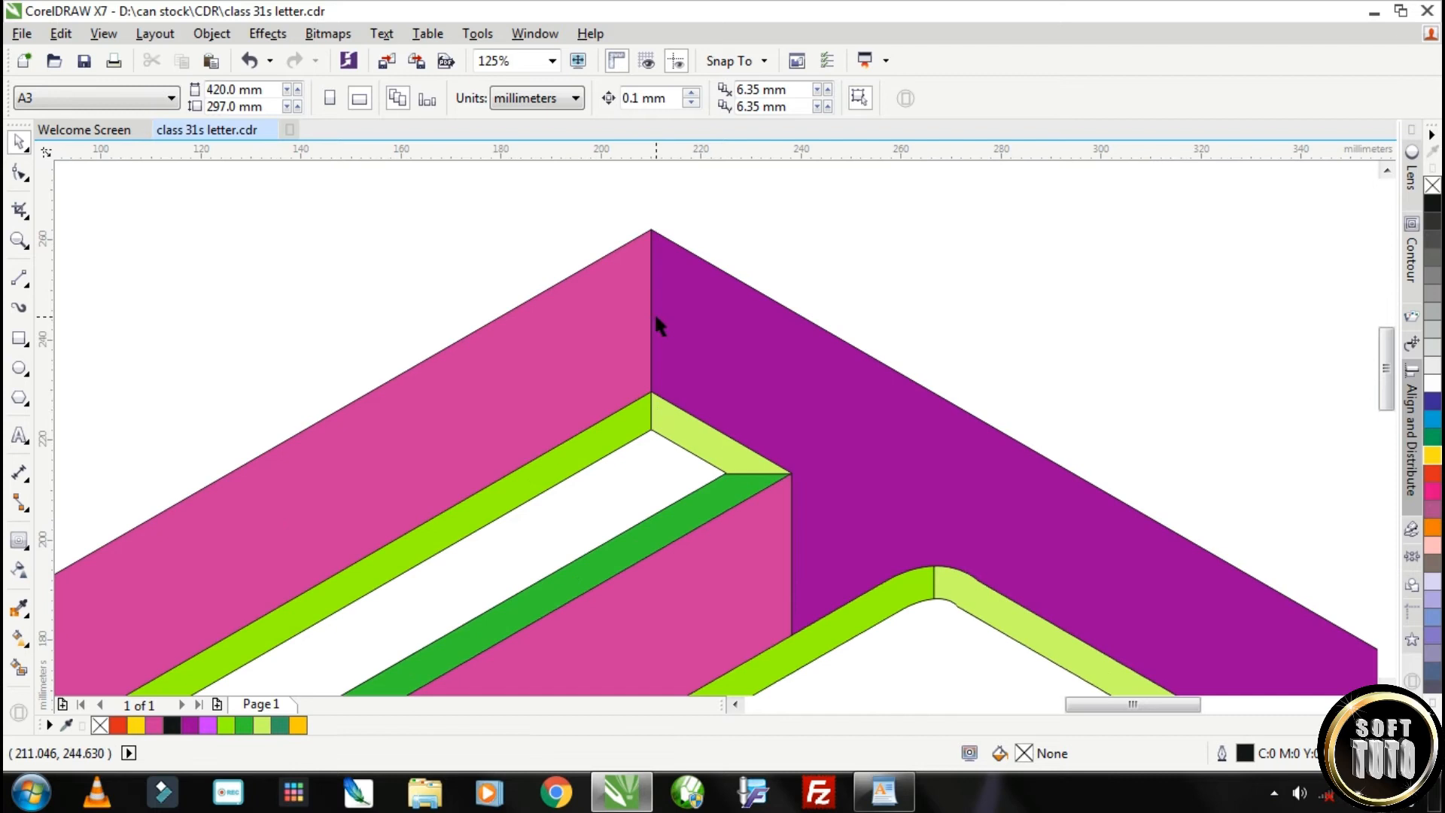
left_click(651, 415)
key("Delete")
Inspect the artwork in wireframe view for leftover construction lines and restore the full-colour view
scroll(735, 467, "down", 3)
left_click_drag(572, 365, 875, 620)
left_click(105, 34)
left_click(148, 79)
scroll(748, 448, "up", 2)
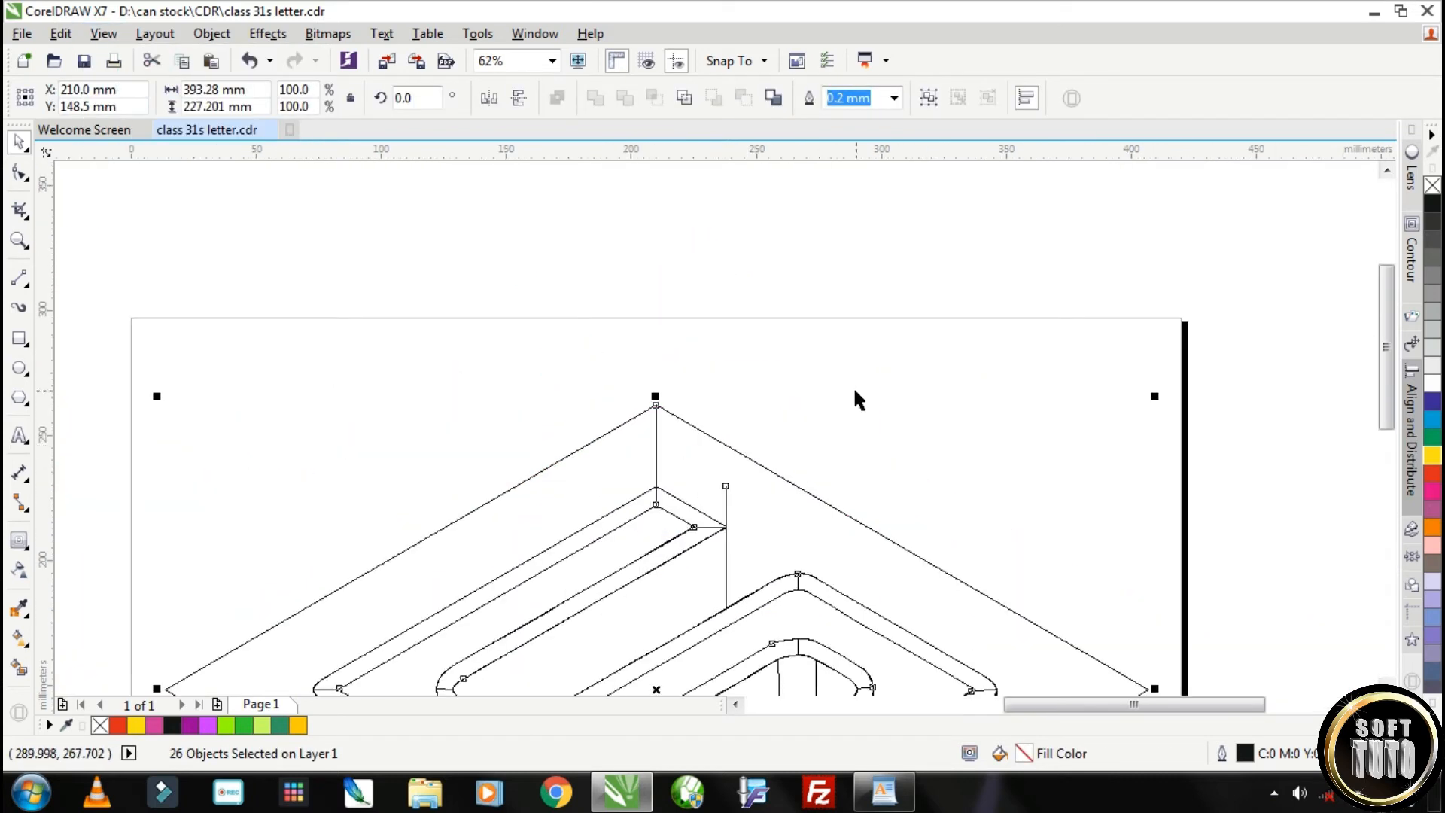
left_click(855, 394)
scroll(719, 495, "up", 1)
scroll(701, 486, "down", 1)
scroll(753, 489, "down", 3)
scroll(828, 534, "up", 1)
scroll(1019, 549, "down", 1)
scroll(1019, 549, "down", 1)
left_click(1026, 532)
left_click(828, 602)
left_click(105, 36)
left_click(147, 150)
Smart-fill the S's white top face with golden yellow #FFCC00
scroll(871, 549, "up", 2)
scroll(774, 471, "down", 2)
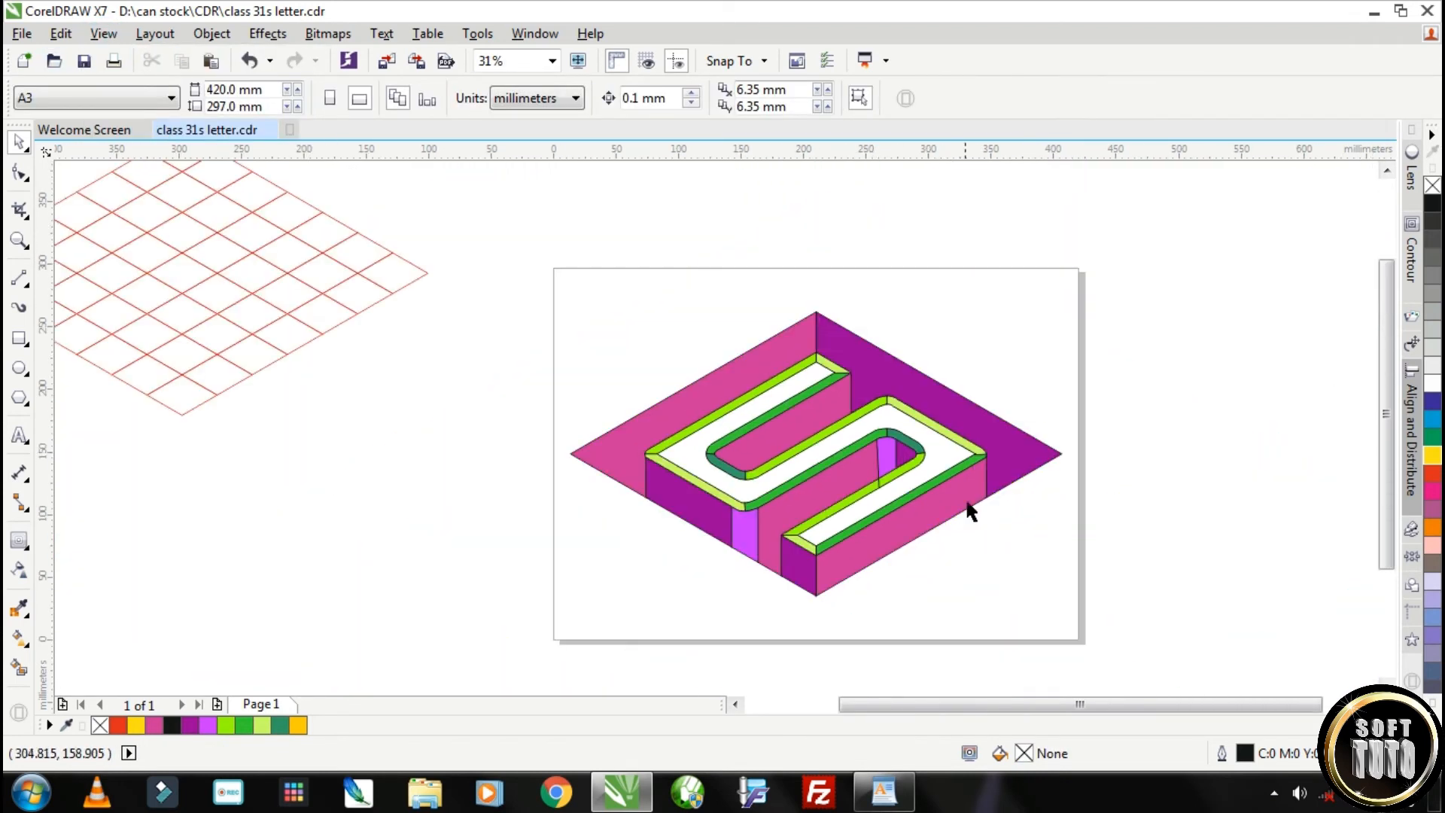
left_click(882, 496)
left_click(19, 668)
left_click(762, 401)
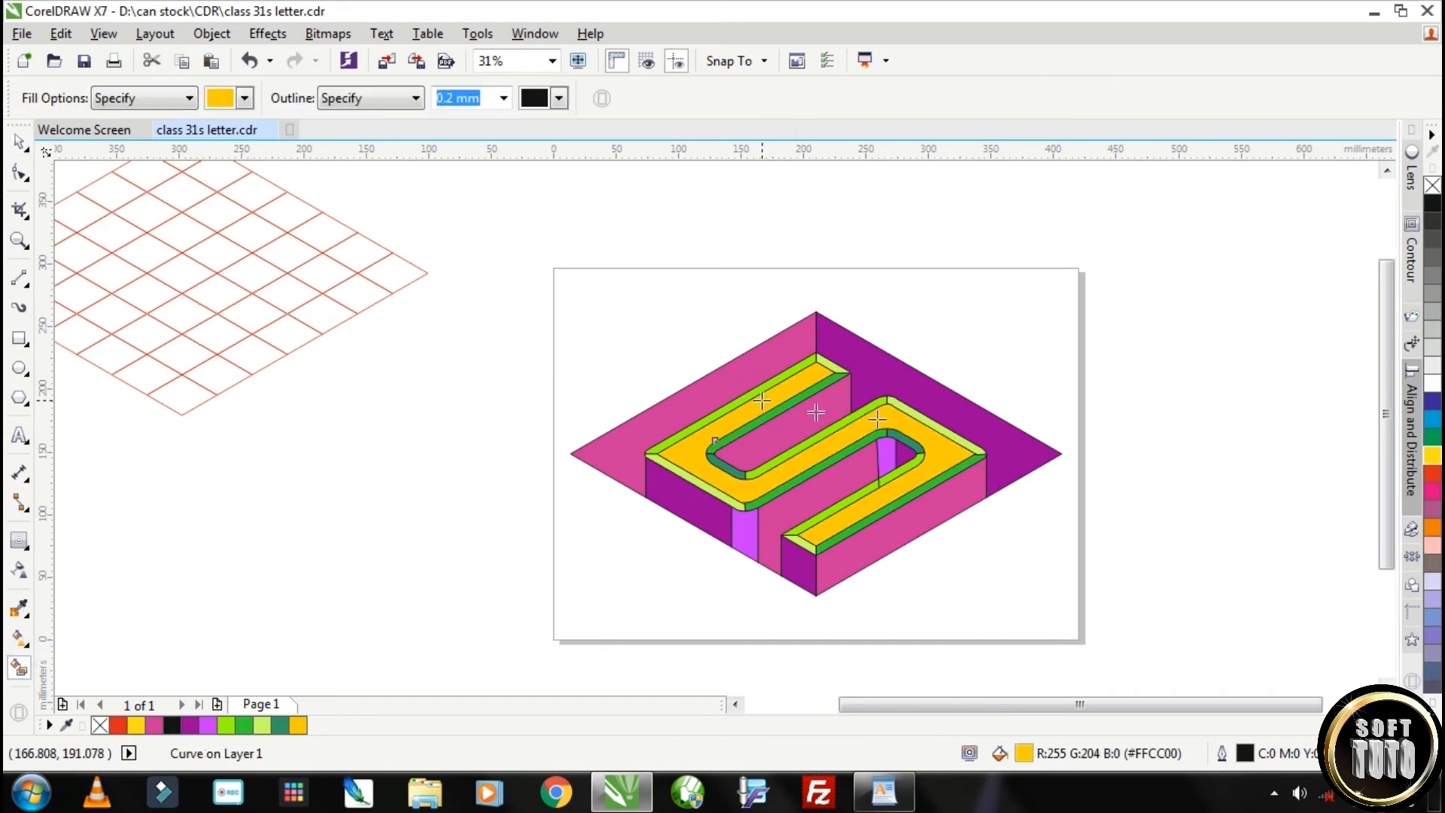
left_click(19, 141)
scroll(903, 387, "up", 1)
scroll(700, 331, "up", 1)
left_click(722, 348)
scroll(721, 350, "down", 1)
left_click(771, 266)
scroll(706, 331, "down", 1)
left_click(702, 324)
left_click(806, 362)
left_click(747, 471)
left_click(716, 406)
left_click(967, 427)
left_click(965, 431)
left_click(480, 432, "shift")
Draw a rectangle about 357 × 239 mm over the artwork and convert it to curves
mouse_move(456, 298)
left_mouse_down()
mouse_move(919, 607)
mouse_move(904, 598)
left_mouse_up()
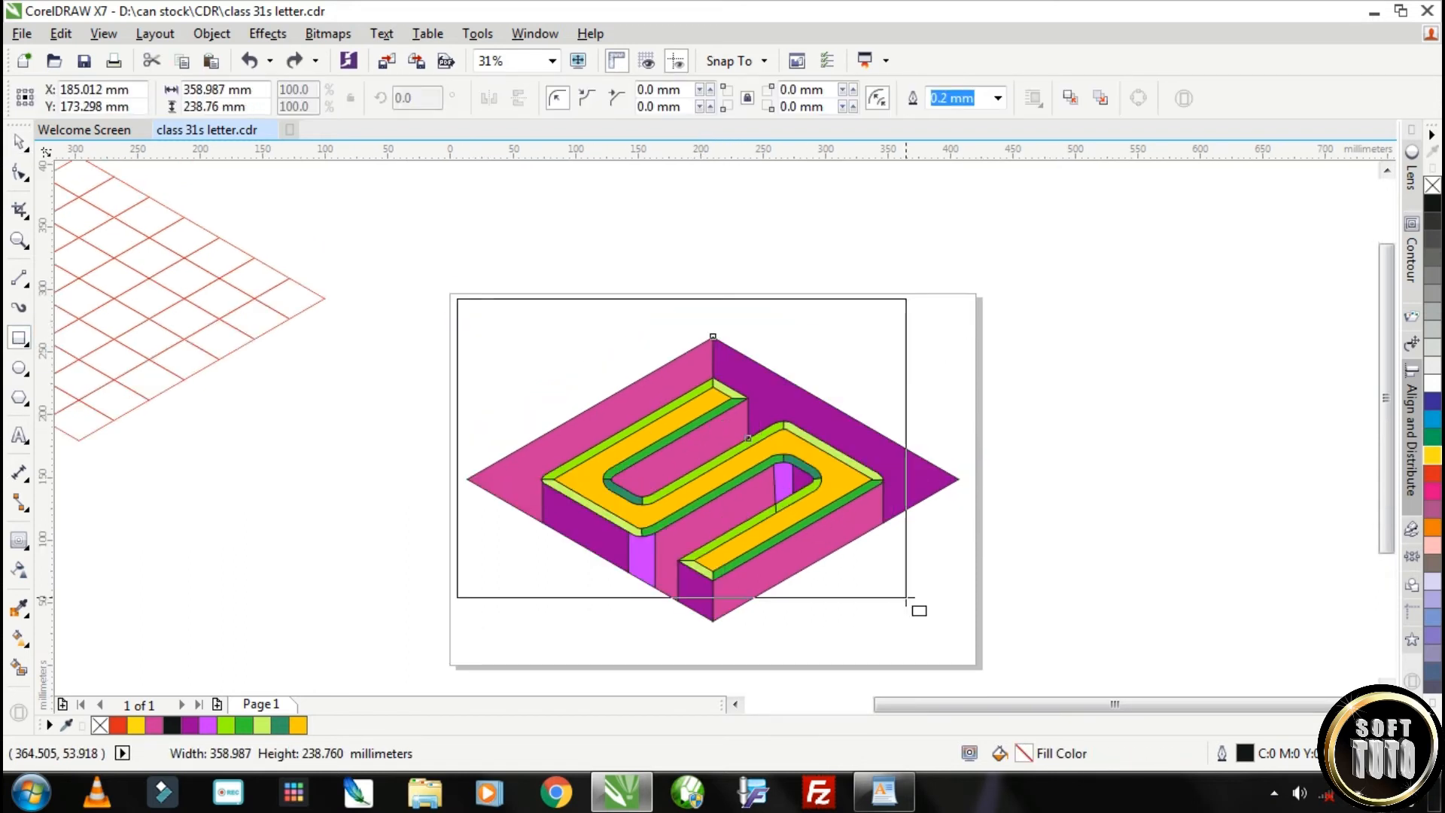
key("space")
key("ctrl+q")
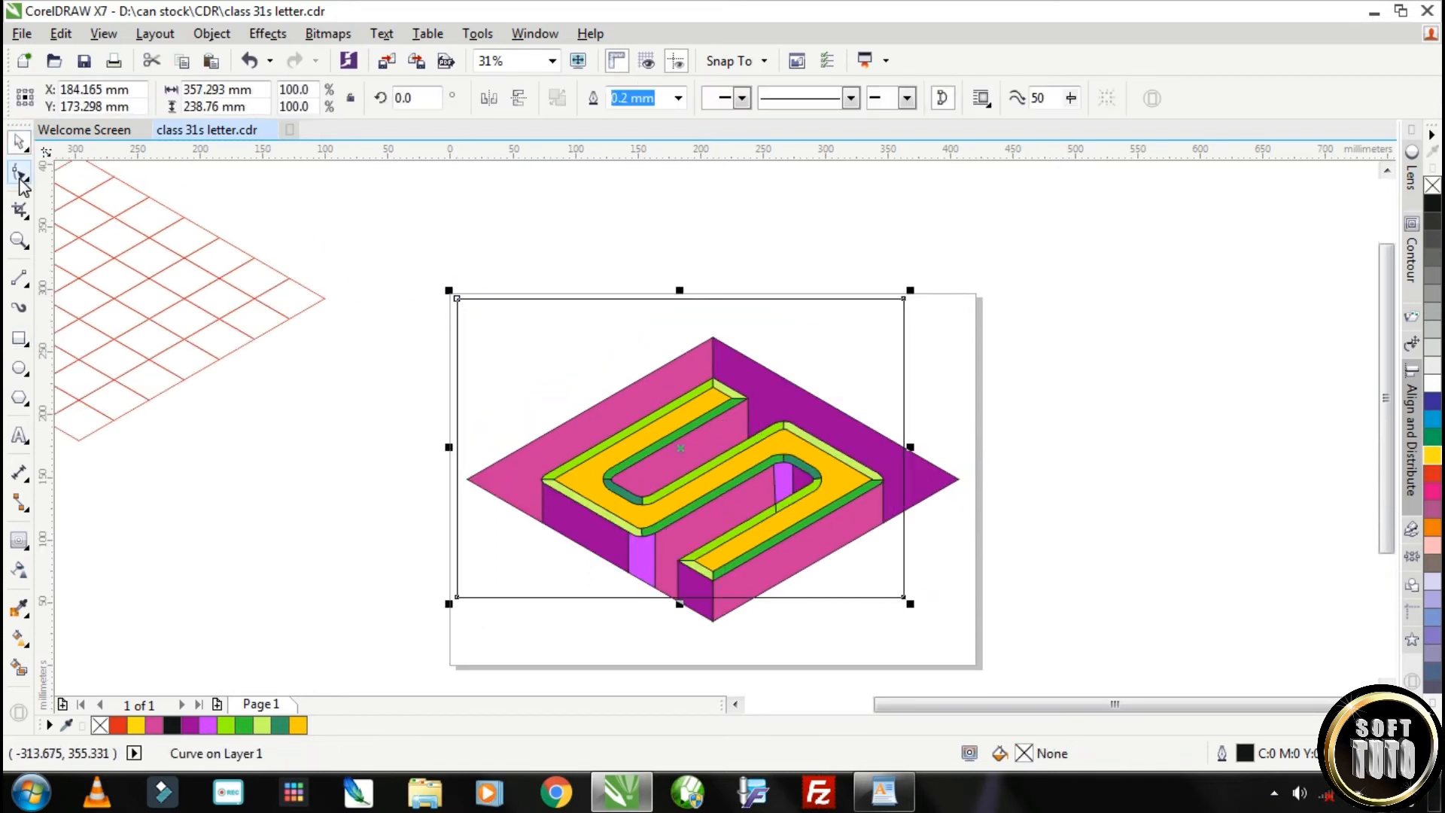
Move the rectangle's four corner nodes onto the top, left, bottom and right corners of the rhombus
left_click(19, 173)
left_click_drag(457, 298, 712, 336)
left_click_drag(456, 597, 466, 478)
left_click_drag(904, 598, 713, 621)
left_click_drag(904, 298, 958, 478)
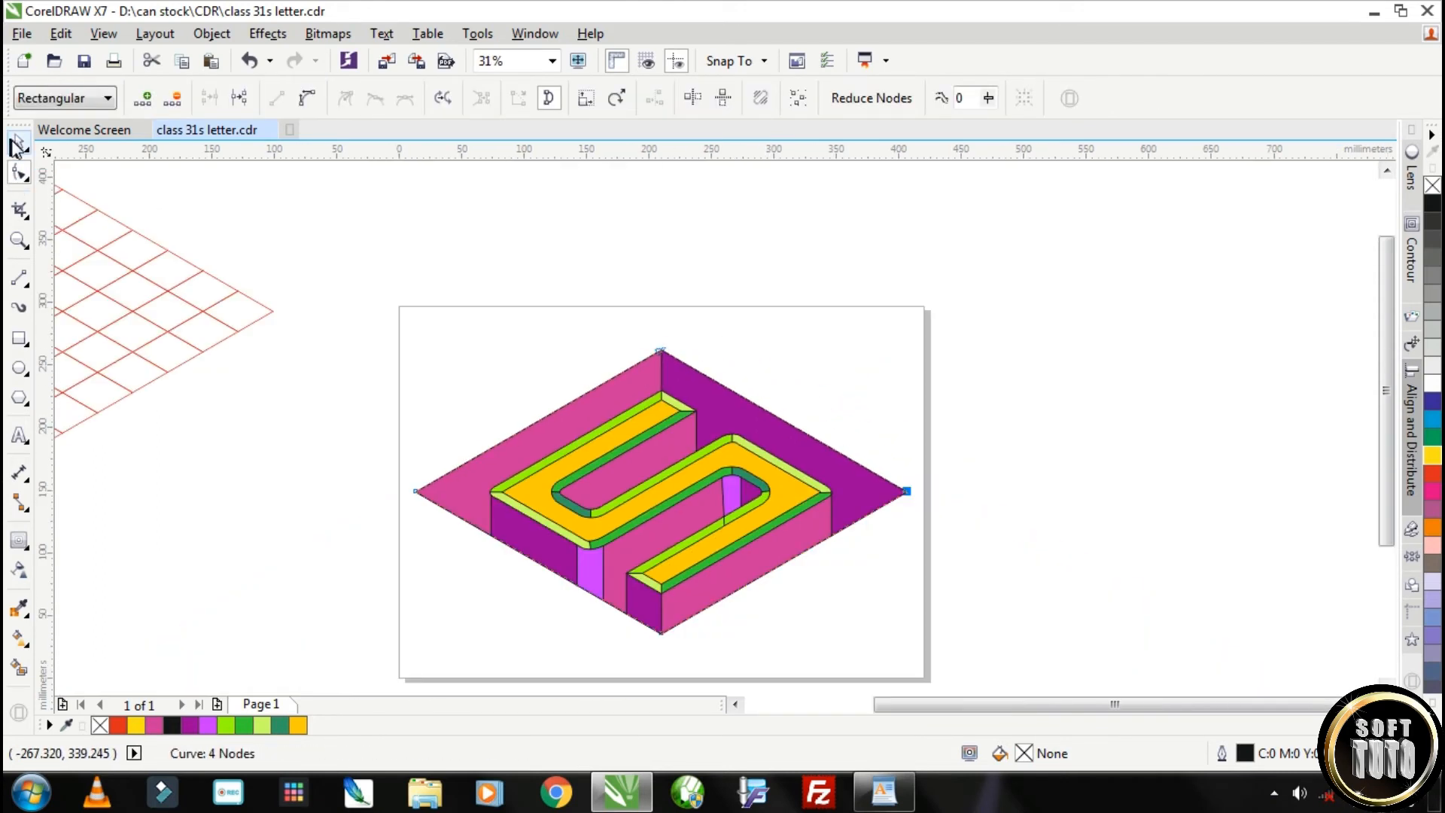
Scale the new rhombus outline up around the artwork and shift it downward so the border is wider below
left_click(15, 145)
left_click_drag(916, 339, 946, 310)
scroll(668, 339, "up", 3)
left_click_drag(684, 344, 684, 376)
left_click(949, 441)
scroll(949, 441, "down", 1)
scroll(949, 441, "down", 1)
scroll(876, 566, "up", 1)
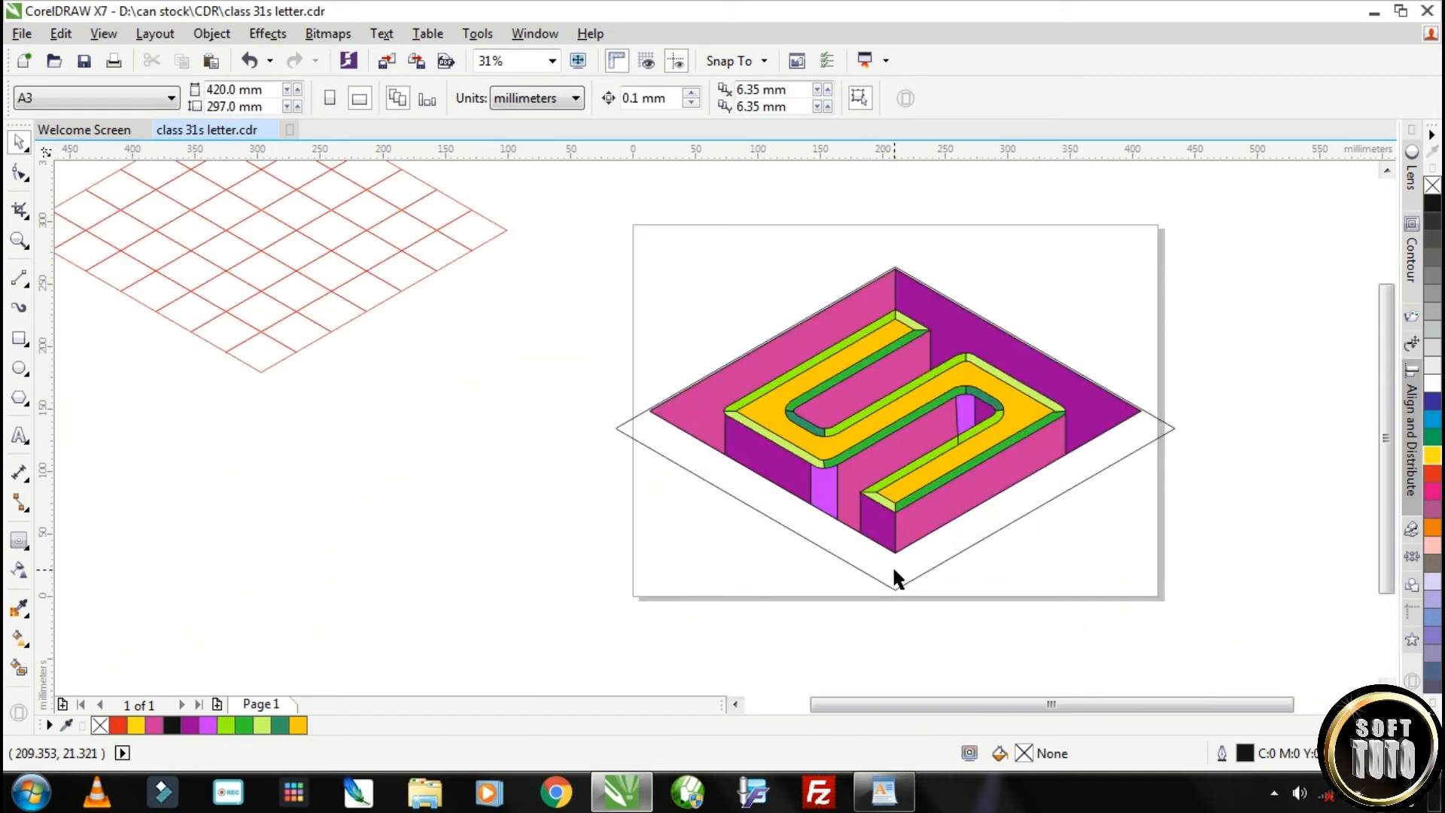
Draw two-point lines joining the inner rhombus's bottom, right, top and left corners to those of the outer outline
scroll(910, 564, "up", 1)
mouse_move(902, 584)
left_mouse_down()
mouse_move(901, 568)
mouse_move(893, 628)
left_mouse_up()
scroll(900, 568, "down", 1)
left_click(19, 278)
scroll(914, 563, "up", 1)
scroll(868, 561, "down", 1)
scroll(1119, 423, "up", 1)
left_click_drag(1127, 388, 1239, 429)
scroll(839, 251, "down", 2)
scroll(795, 213, "up", 2)
left_click_drag(775, 210, 776, 246)
left_click_drag(203, 535, 344, 498)
Adjust both end nodes of the left connecting line so it passes through the left corners of both rhombuses
left_click(20, 143)
scroll(204, 578, "up", 2)
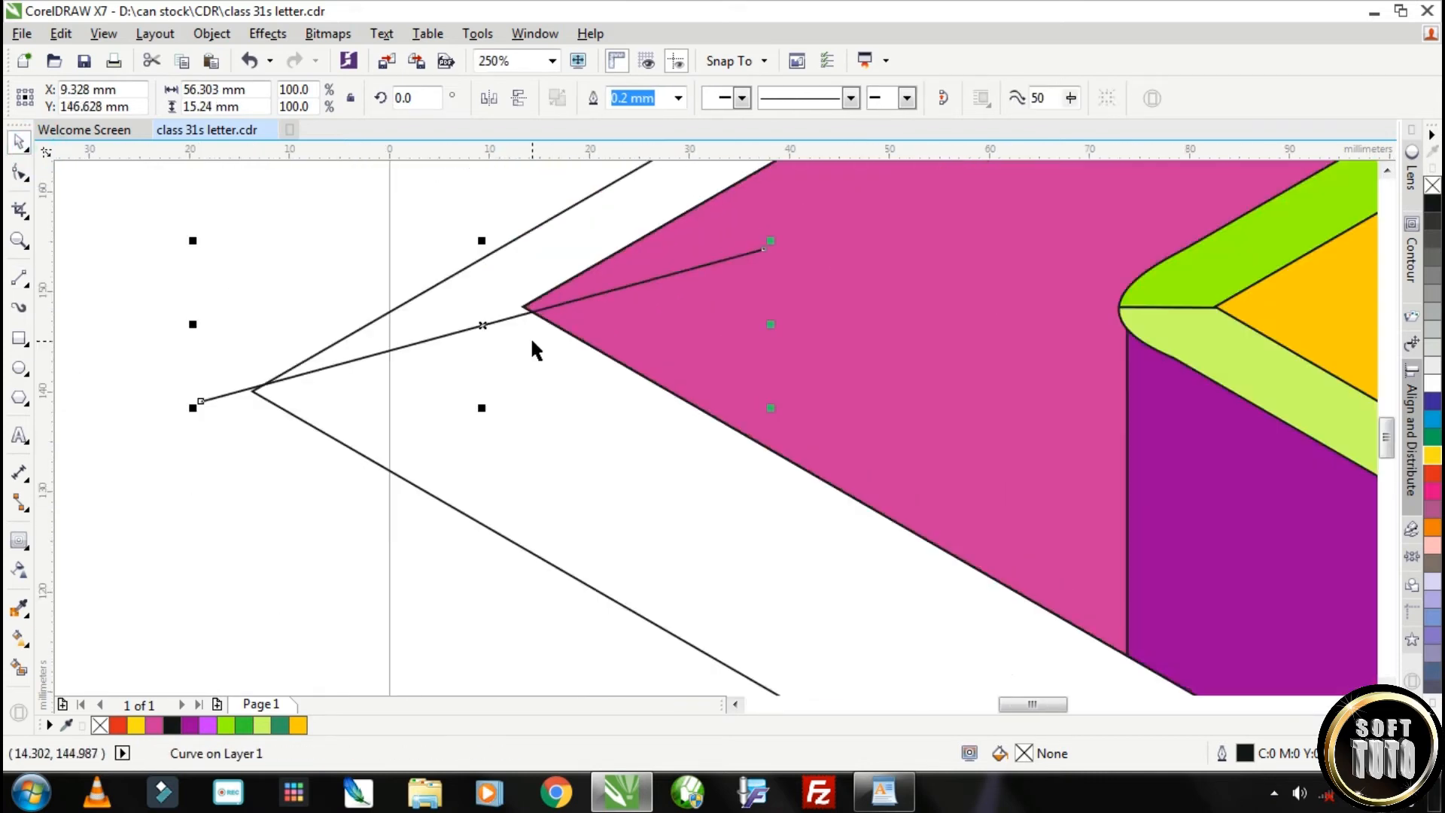
left_click(19, 173)
left_click_drag(195, 402, 228, 397)
left_click_drag(761, 250, 713, 247)
scroll(233, 397, "up", 2)
mouse_move(205, 403)
left_mouse_down()
mouse_move(193, 396)
mouse_move(202, 405)
left_mouse_up()
Adjust the end nodes of the right connecting line so it passes through the right corners of both rhombuses
scroll(459, 407, "down", 3)
scroll(639, 463, "down", 1)
scroll(977, 325, "down", 1)
scroll(1018, 405, "up", 3)
mouse_move(1023, 415)
left_mouse_down()
mouse_move(1041, 425)
mouse_move(954, 390)
mouse_move(1009, 403)
left_mouse_up()
scroll(607, 257, "up", 2)
left_click_drag(588, 298, 595, 331)
scroll(941, 415, "down", 4)
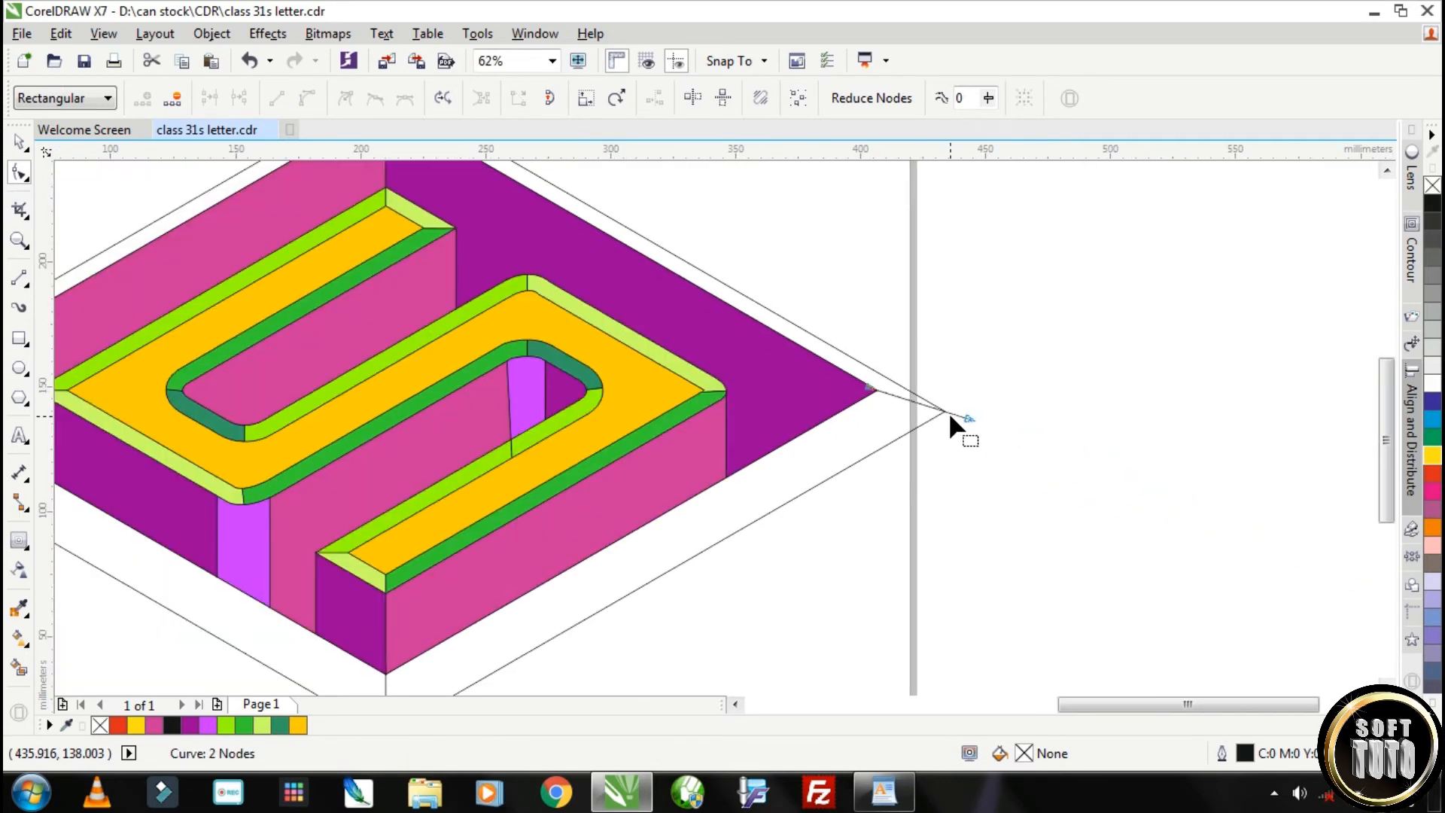
Adjust the top connecting line's end node at the rhombus tips and check the bottom connecting line's alignment
scroll(410, 219, "up", 2)
left_click(411, 216)
left_click_drag(411, 188, 408, 218)
scroll(445, 259, "down", 1)
scroll(445, 256, "down", 2)
scroll(145, 410, "up", 2)
scroll(360, 419, "down", 1)
scroll(528, 439, "down", 2)
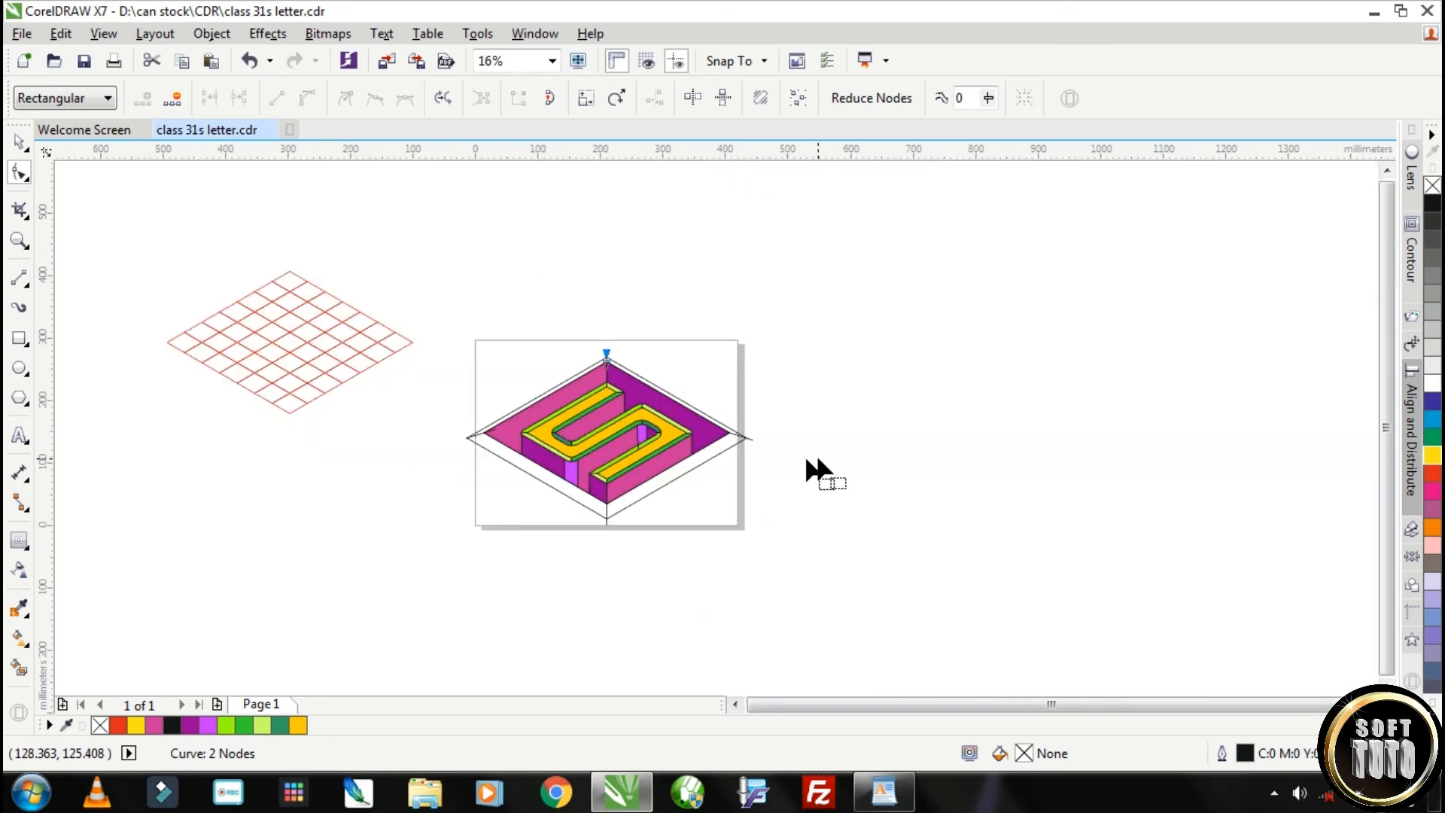
scroll(605, 521, "up", 4)
left_click(635, 362)
scroll(635, 362, "down", 2)
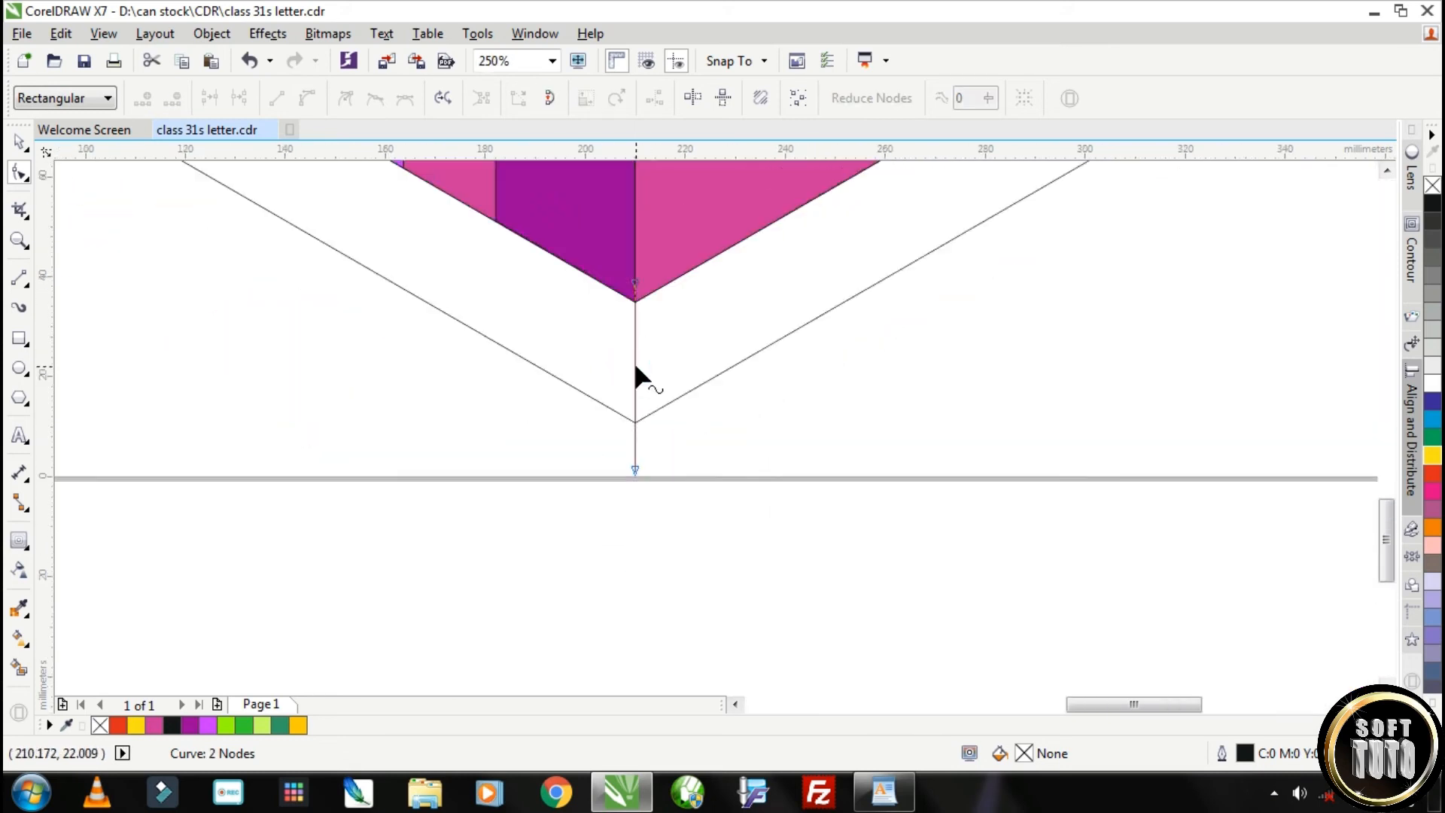
left_click(19, 143)
scroll(416, 248, "down", 2)
scroll(393, 333, "up", 1)
Smart-fill the lower-left and lower-right border strips between the rhombuses with violet #6600CC
left_click(19, 667)
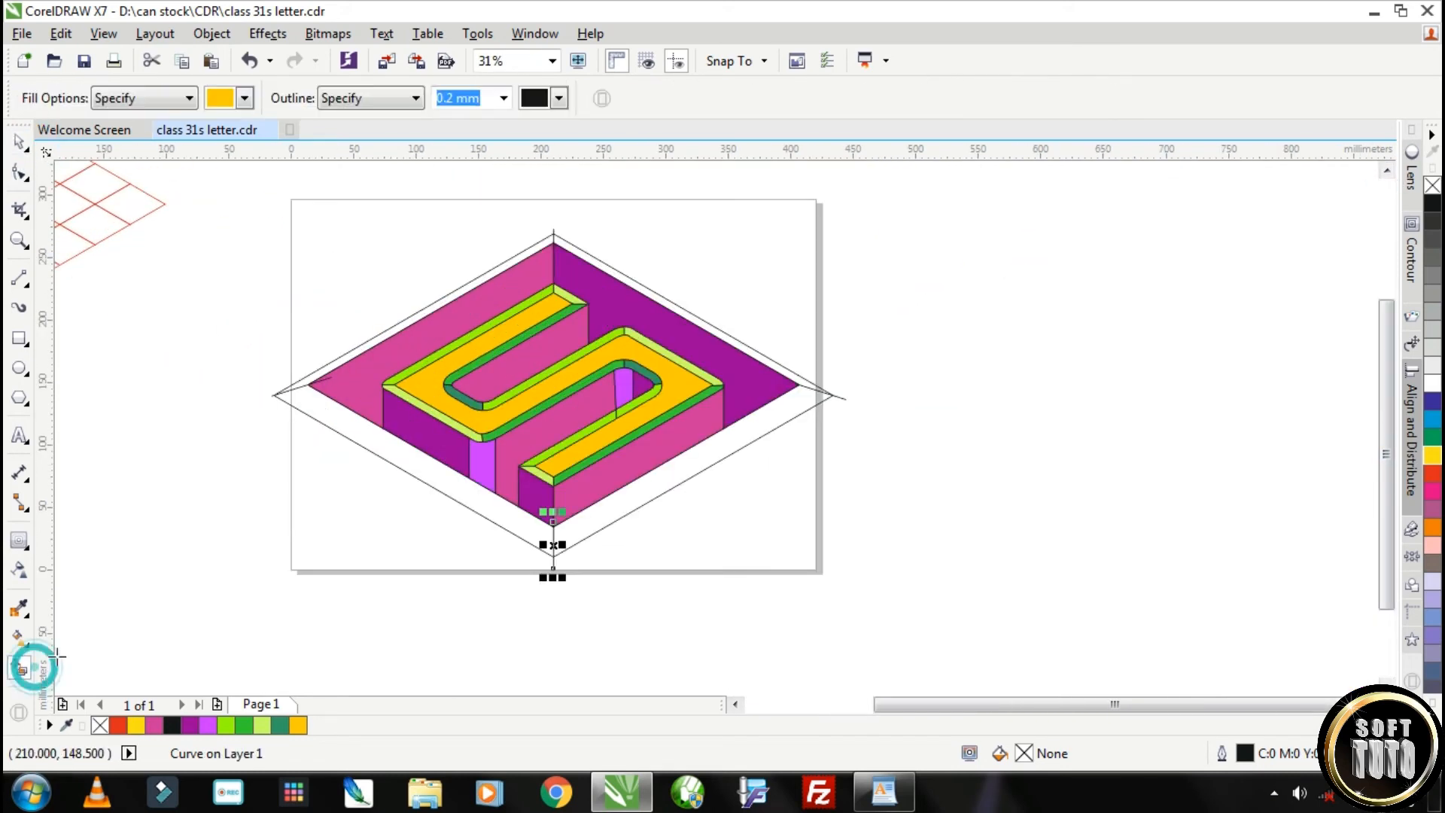
left_click(244, 97)
left_click(282, 222)
left_click(422, 467)
left_click(635, 506)
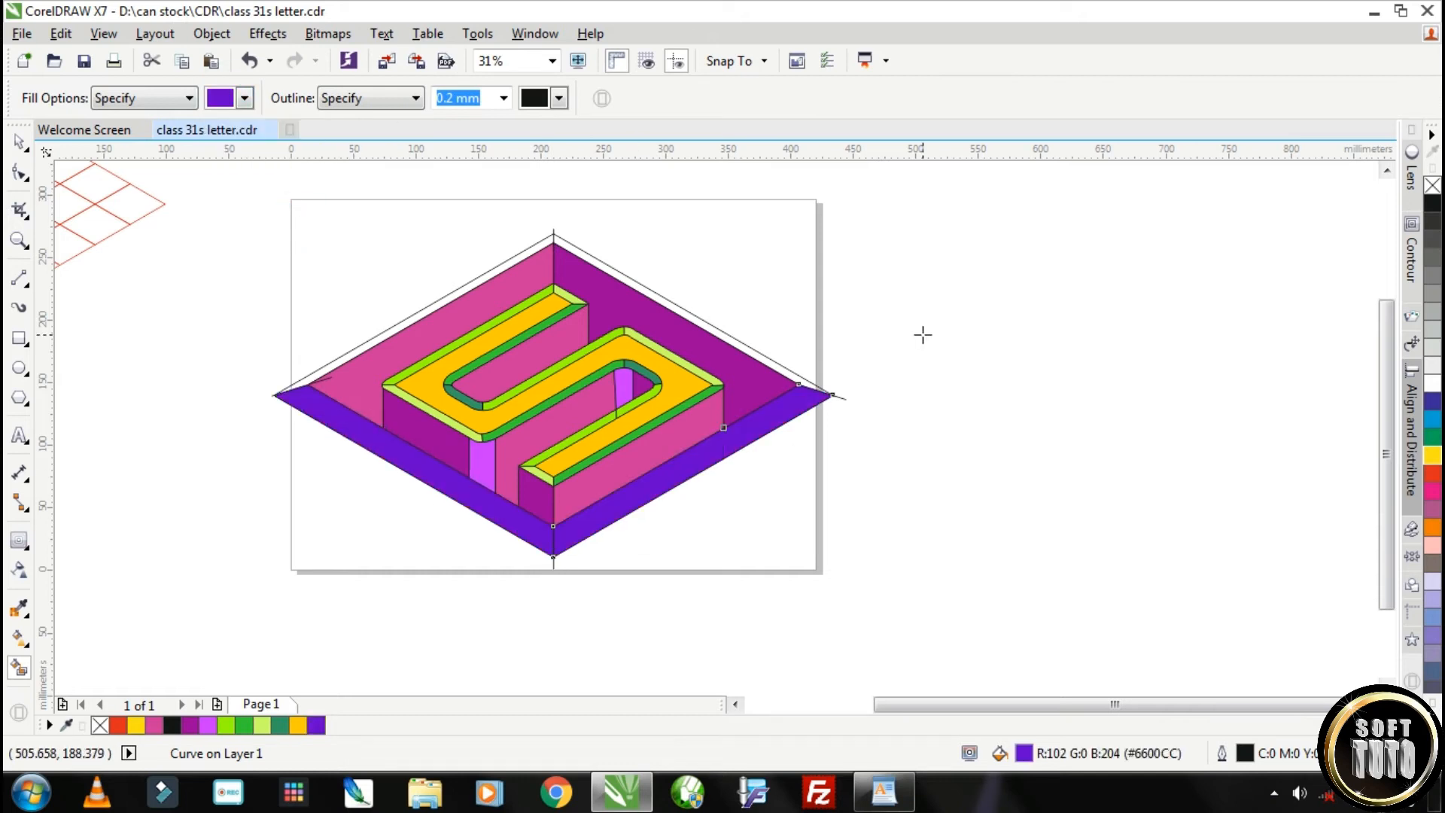
Smart-fill the upper-left and upper-right border strips between the rhombuses with dark indigo
left_click(244, 97)
left_click(230, 229)
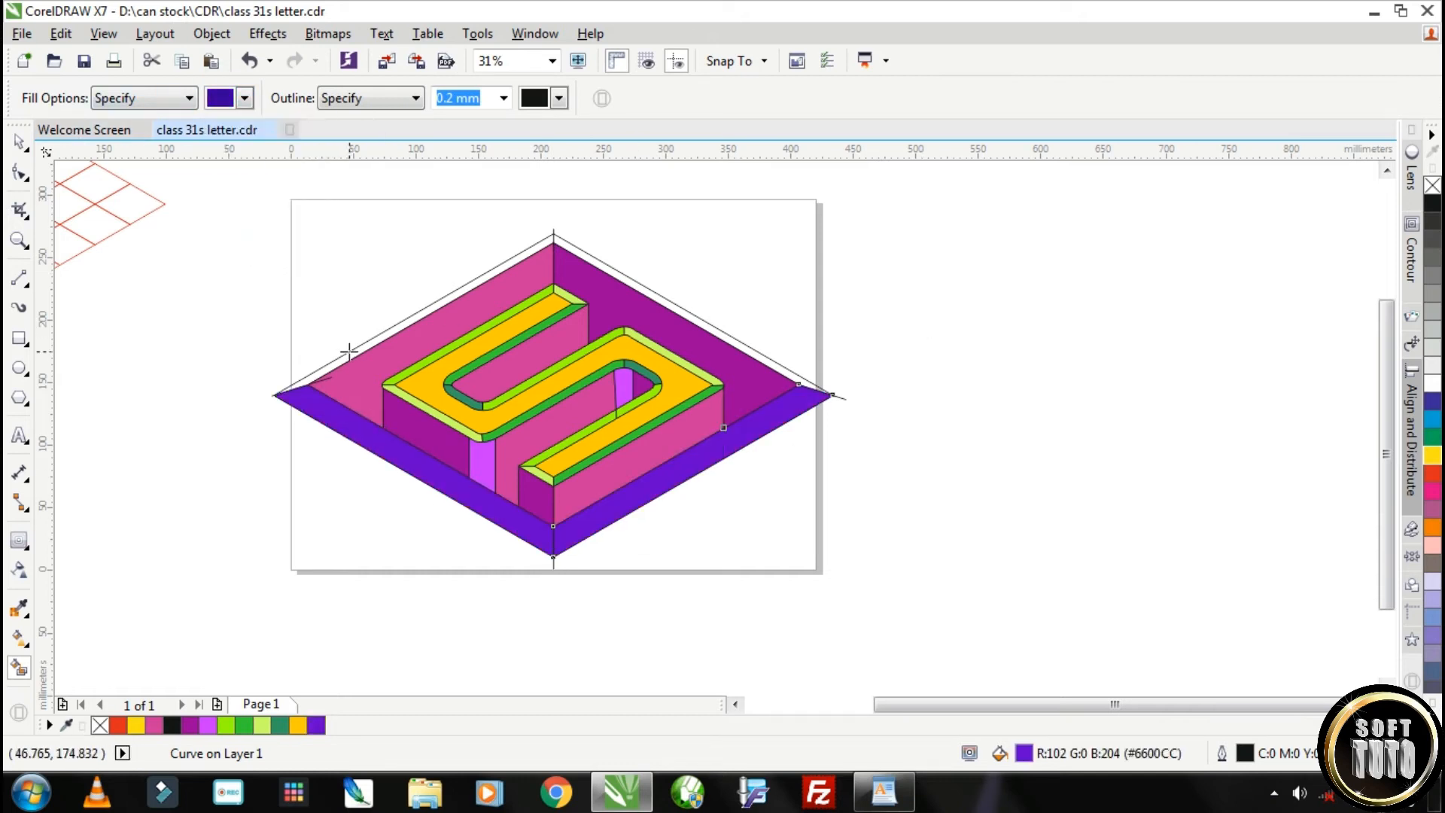
left_click(345, 353)
left_click(620, 273)
Delete the four connecting lines protruding at the right, bottom, left and top corners of the border
left_click(19, 143)
left_click_drag(916, 446, 767, 376)
key("Delete")
left_click_drag(597, 601, 501, 521)
key("Delete")
left_click_drag(229, 346, 356, 417)
key("Delete")
left_click_drag(513, 193, 576, 252)
key("Delete")
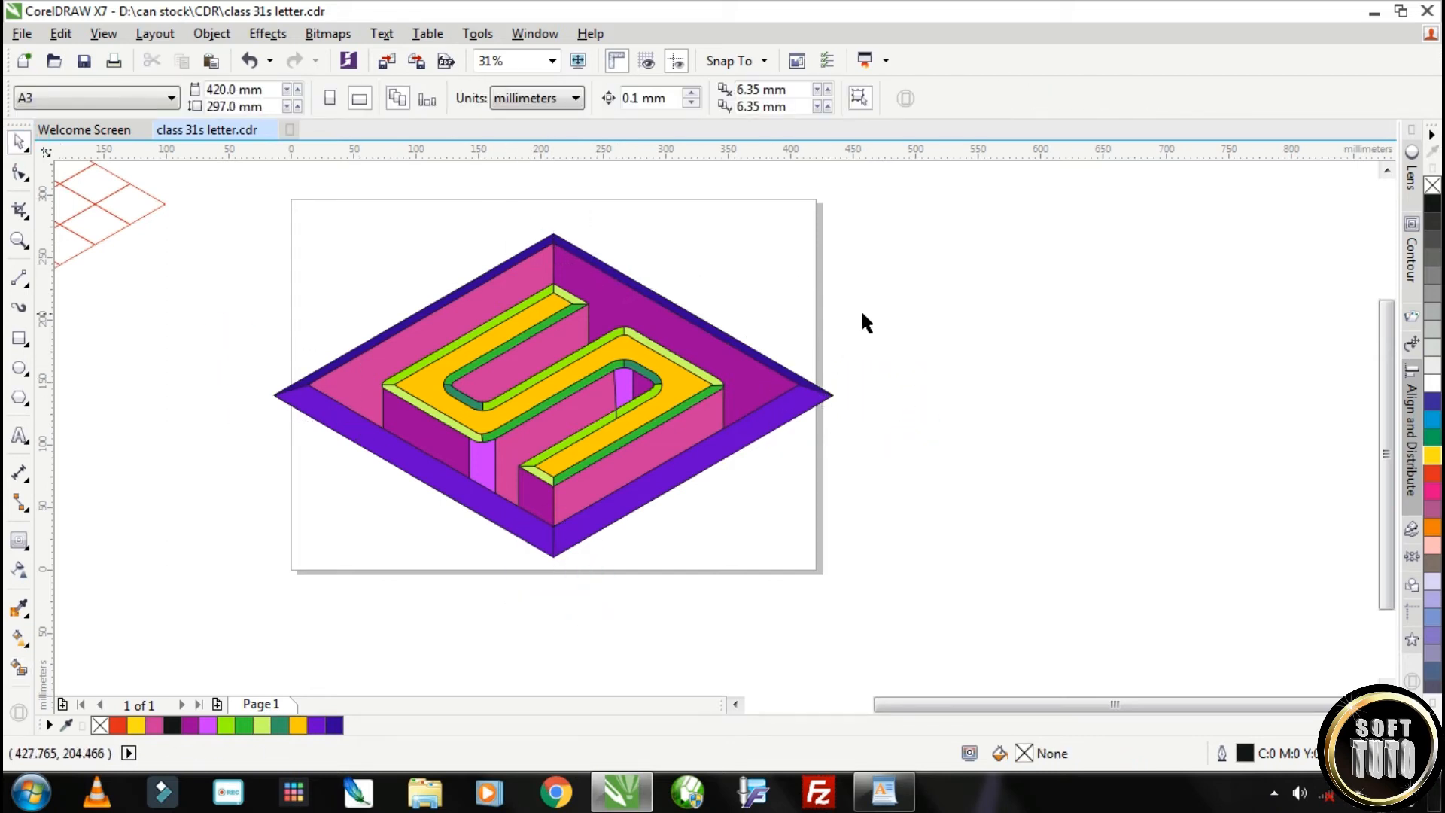
Start a linear fountain fill across the long lime bevel along the S's upper-left outer edge
scroll(559, 278, "up", 1)
left_click(459, 349)
scroll(542, 474, "down", 1)
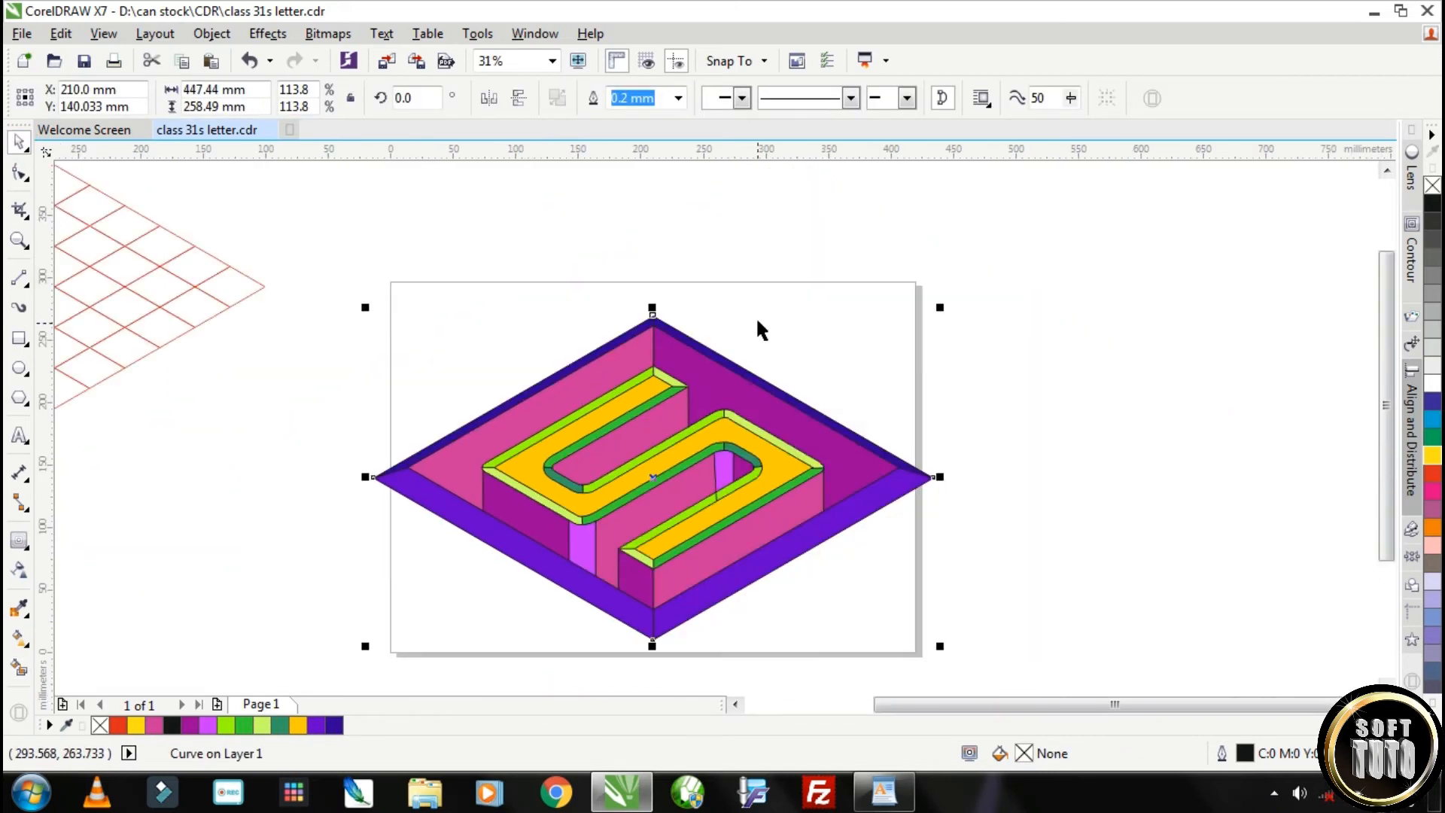
left_click(566, 421)
scroll(560, 429, "up", 1)
mouse_move(441, 493)
left_mouse_down()
mouse_move(746, 313)
mouse_move(416, 503)
left_mouse_up()
left_click_drag(746, 311, 636, 645)
left_click_drag(555, 284, 659, 339)
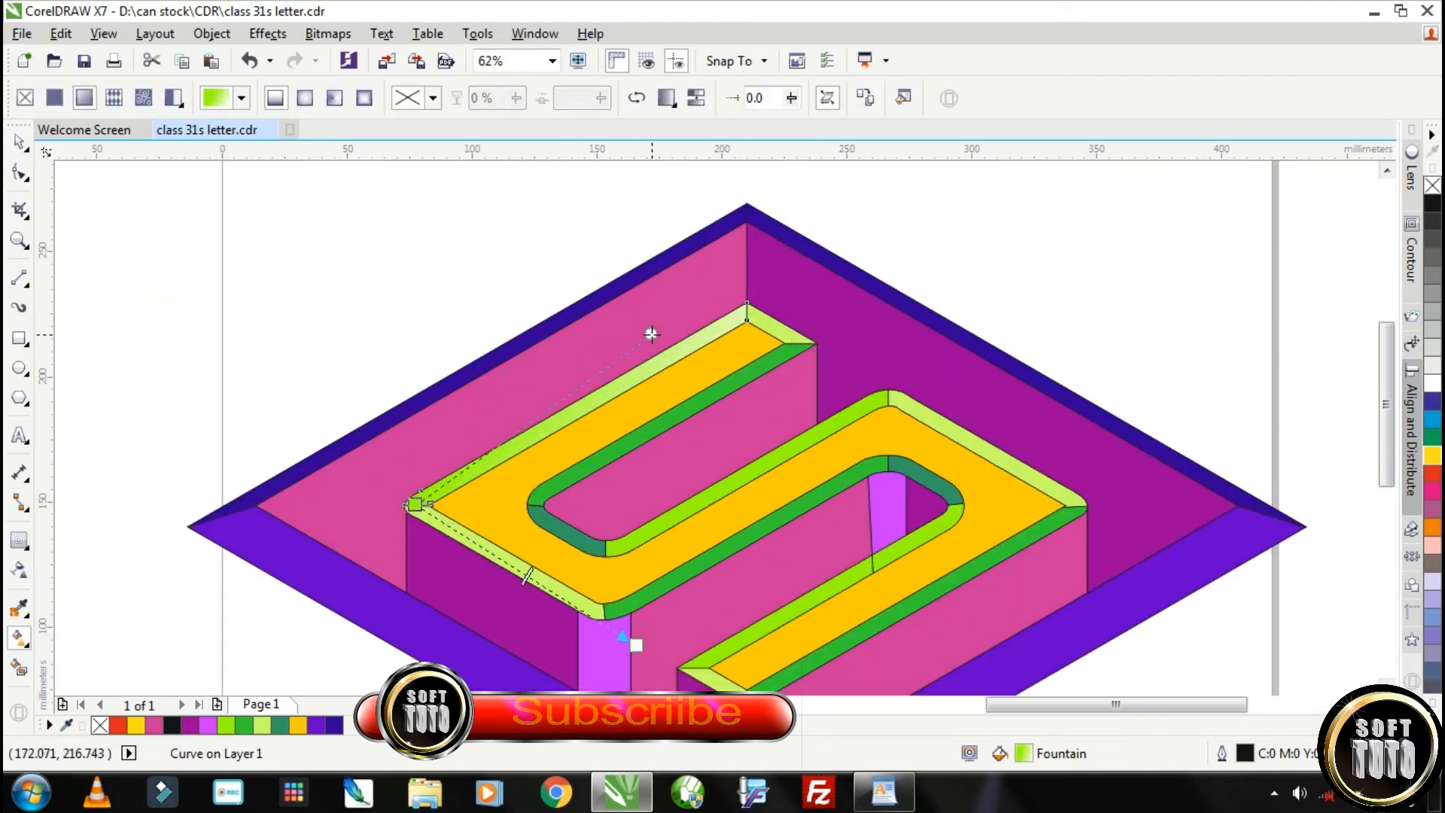
Colour the upper-left bevel's gradient from lime through black to green, placing its start at the bevel's left corner
left_click_drag(636, 645, 739, 609)
left_click_drag(1433, 203, 639, 572)
left_click_drag(739, 609, 430, 518)
left_click_drag(433, 494, 365, 488)
scroll(422, 506, "up", 2)
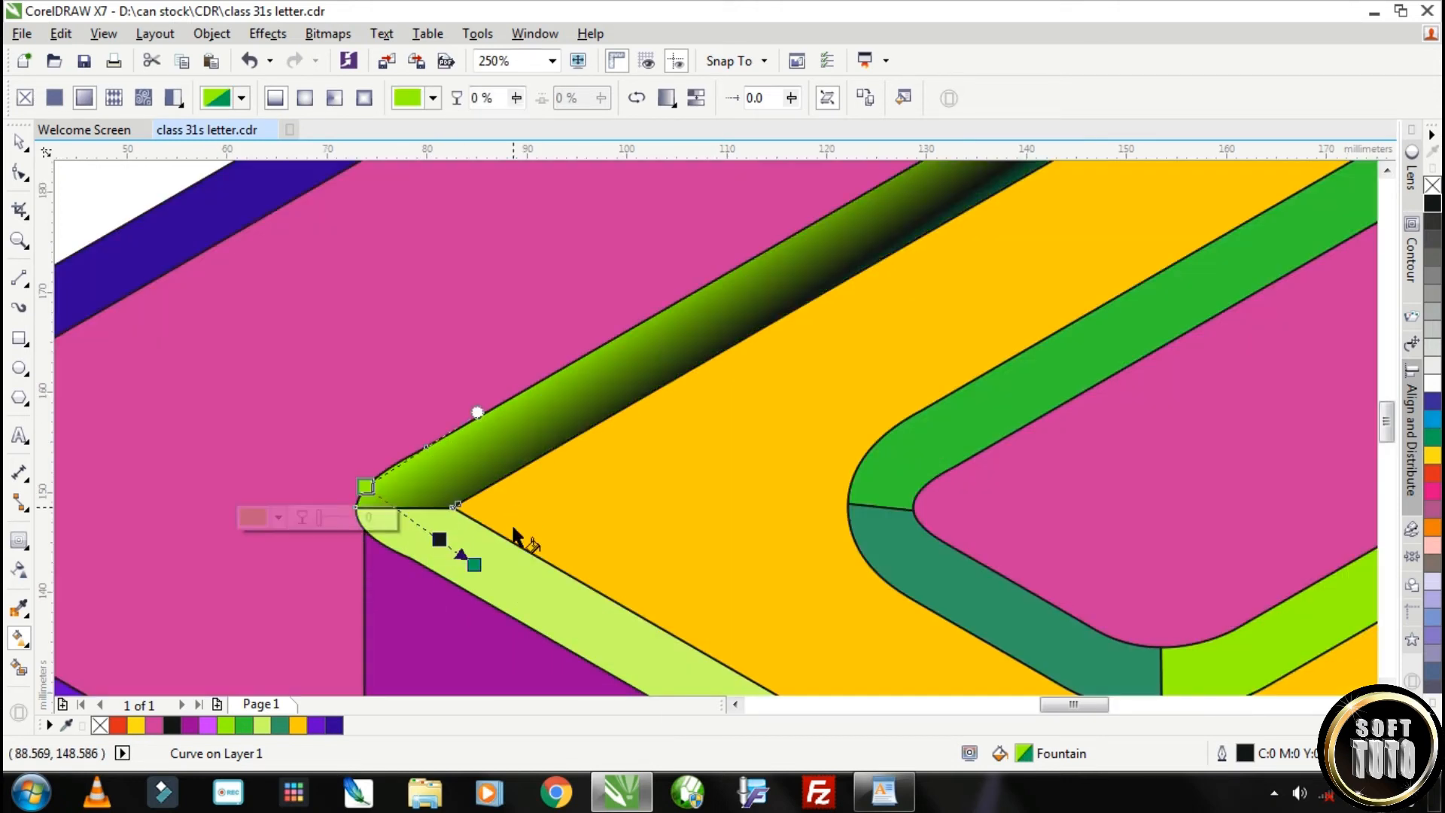
Align the upper-left bevel's gradient with the strip's long edge and extend its direction to the upper tip
scroll(519, 541, "down", 2)
left_click_drag(510, 511, 587, 468)
scroll(586, 469, "up", 2)
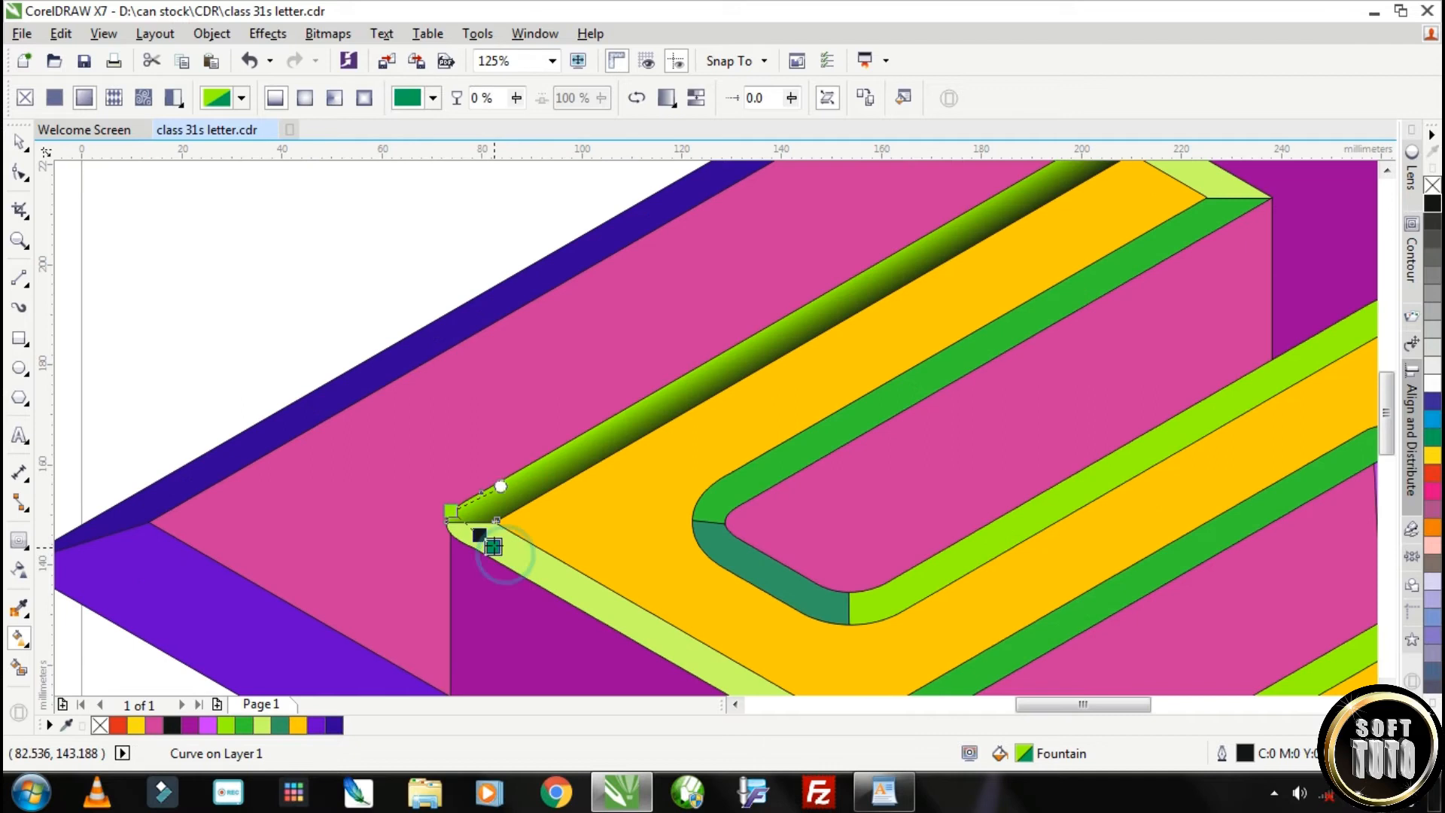
scroll(858, 467, "down", 1)
scroll(686, 486, "up", 1)
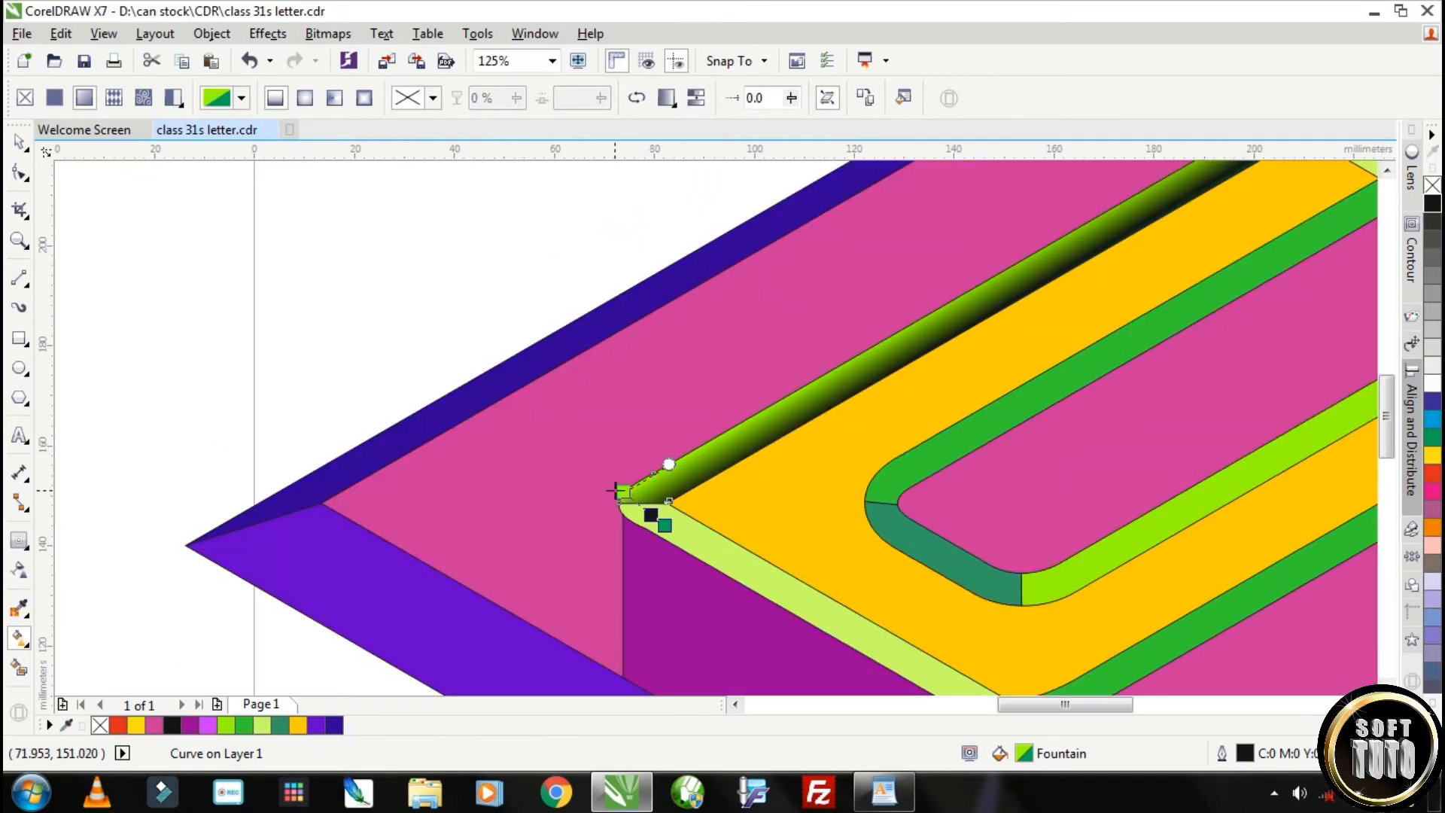
left_click_drag(623, 493, 575, 485)
left_click_drag(645, 414, 675, 421)
left_click_drag(575, 486, 607, 485)
left_click_drag(684, 454, 689, 432)
scroll(751, 443, "down", 1)
left_click_drag(928, 325, 931, 315)
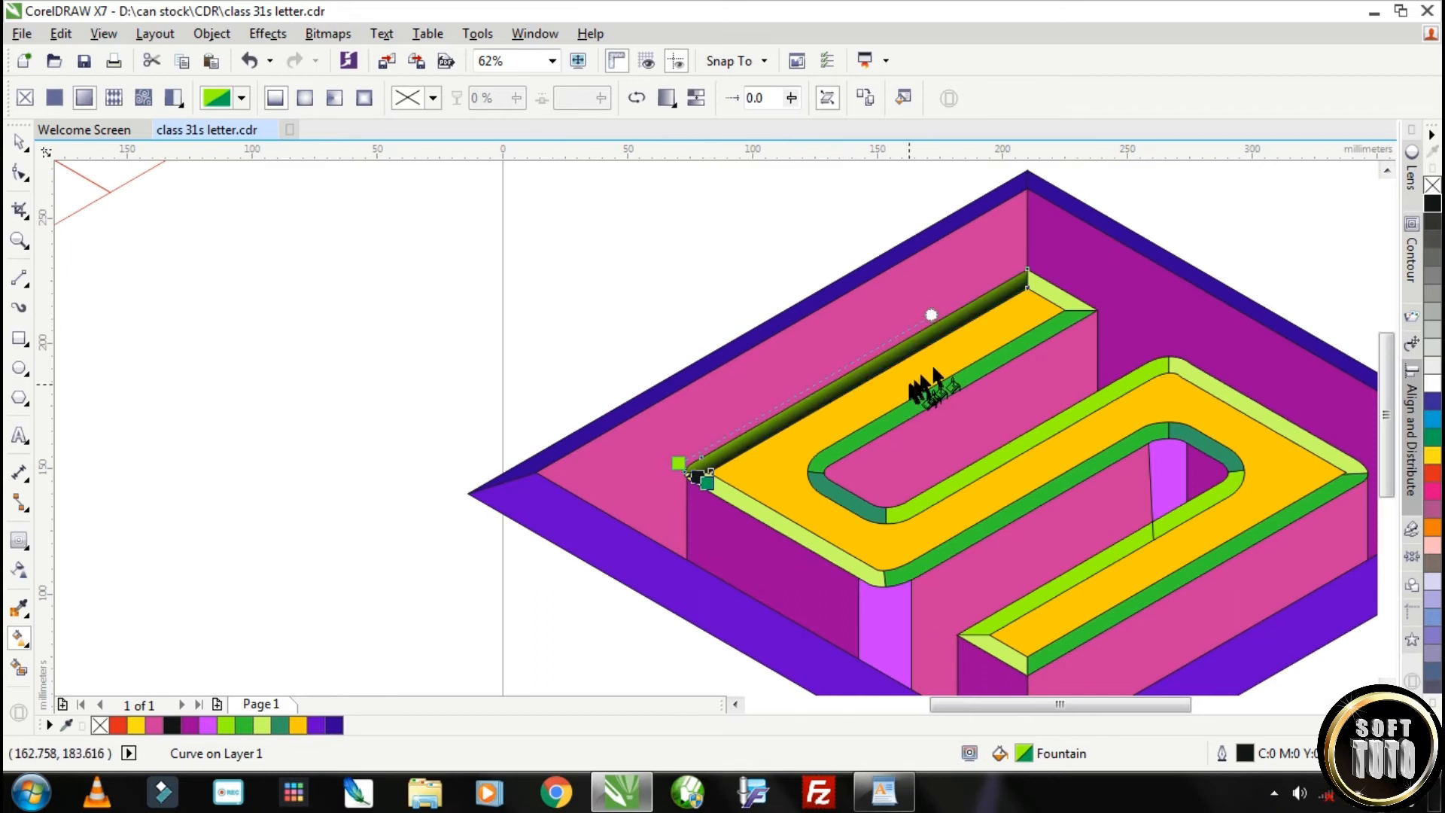
left_click_drag(1016, 261, 1027, 260)
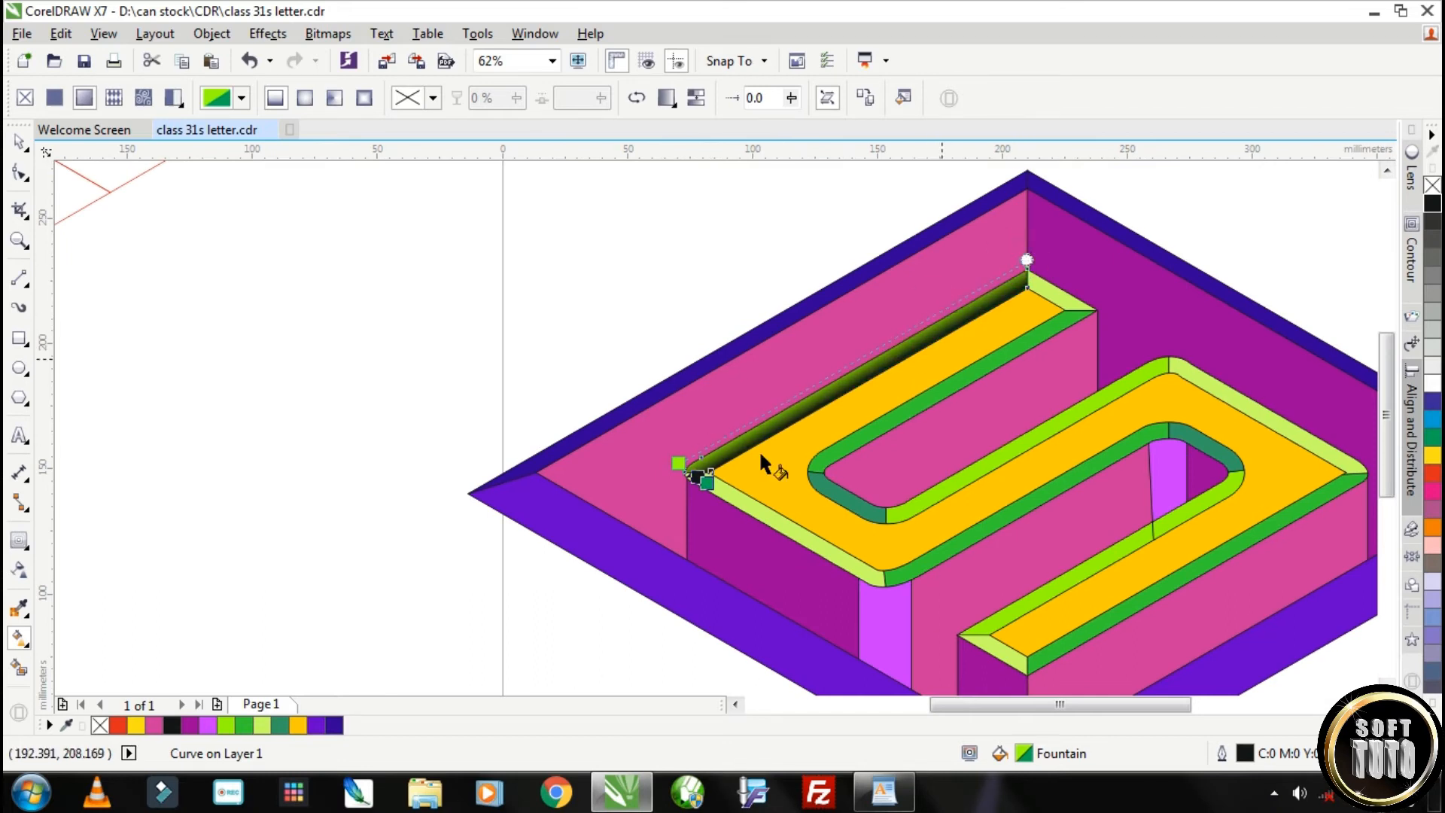
Copy the fill of the upper-left bevel onto the lime bevel along the S's middle bar
key("space")
left_click(936, 488)
key("Delete")
left_click_drag(948, 487, 964, 442)
key("Delete")
left_click(969, 472)
key("Delete")
left_click(974, 467)
left_click(61, 33)
left_click(145, 328)
left_click(567, 374)
left_click(745, 432)
left_click(1147, 532)
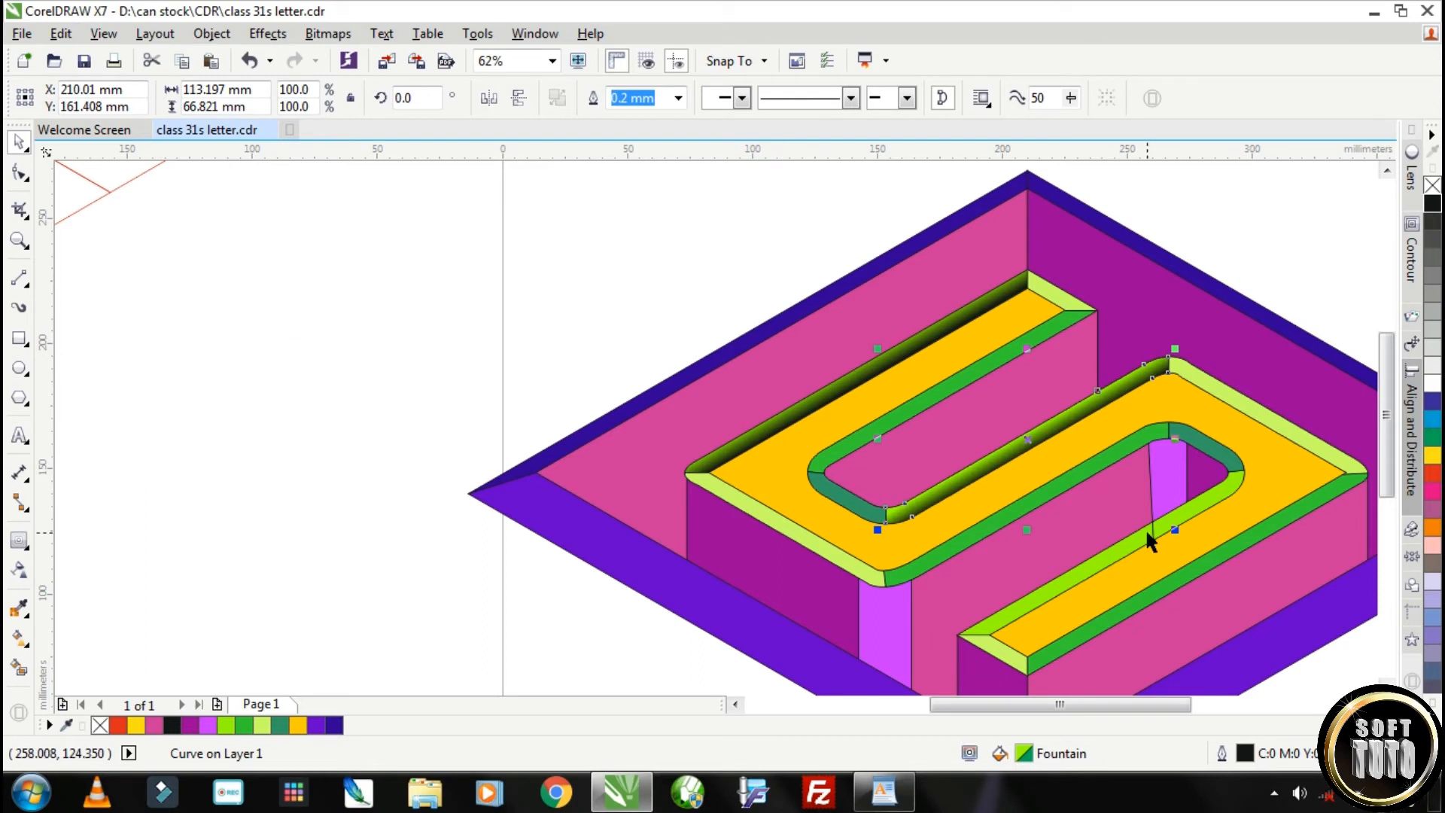
Try to repeat the copied lime-to-black gradient on the green bevel along the middle bar
left_click(1214, 561)
left_click(1078, 482)
left_click(1232, 548)
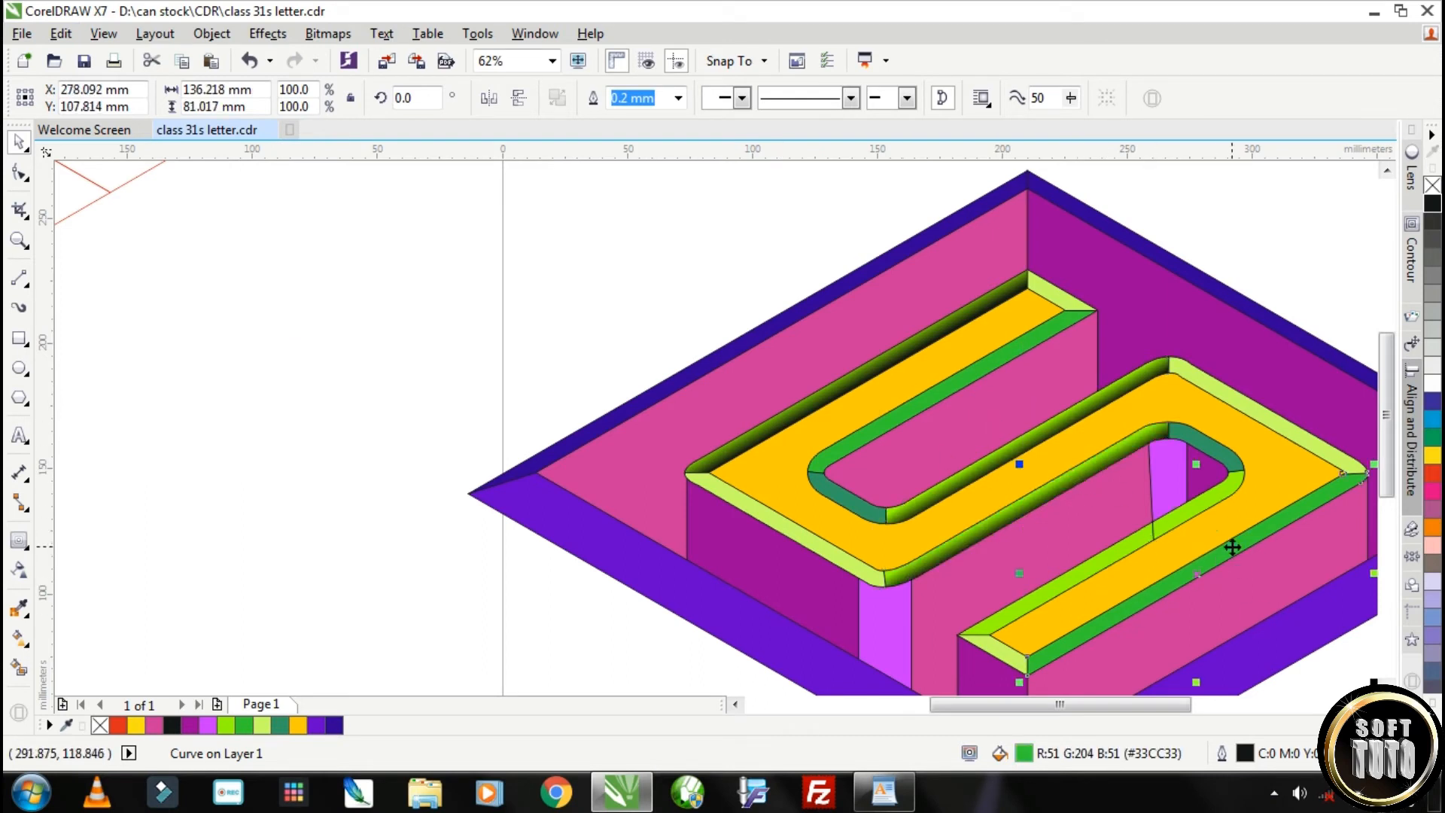
left_click(1078, 486)
Copy the lime-to-black gradient onto the lime bevel along the S's lowest bar
left_click(1194, 506)
left_click(593, 97)
left_click(60, 33)
left_click(106, 323)
left_click(739, 433)
left_click(850, 384)
Move the lowest lime bevel's gradient onto its left end and turn it to follow the strip
left_click(21, 638)
left_click_drag(953, 665, 1019, 670)
left_click_drag(1008, 588, 1064, 571)
left_click_drag(1020, 671, 992, 655)
left_click_drag(962, 639, 957, 619)
left_click_drag(1045, 590, 1207, 473)
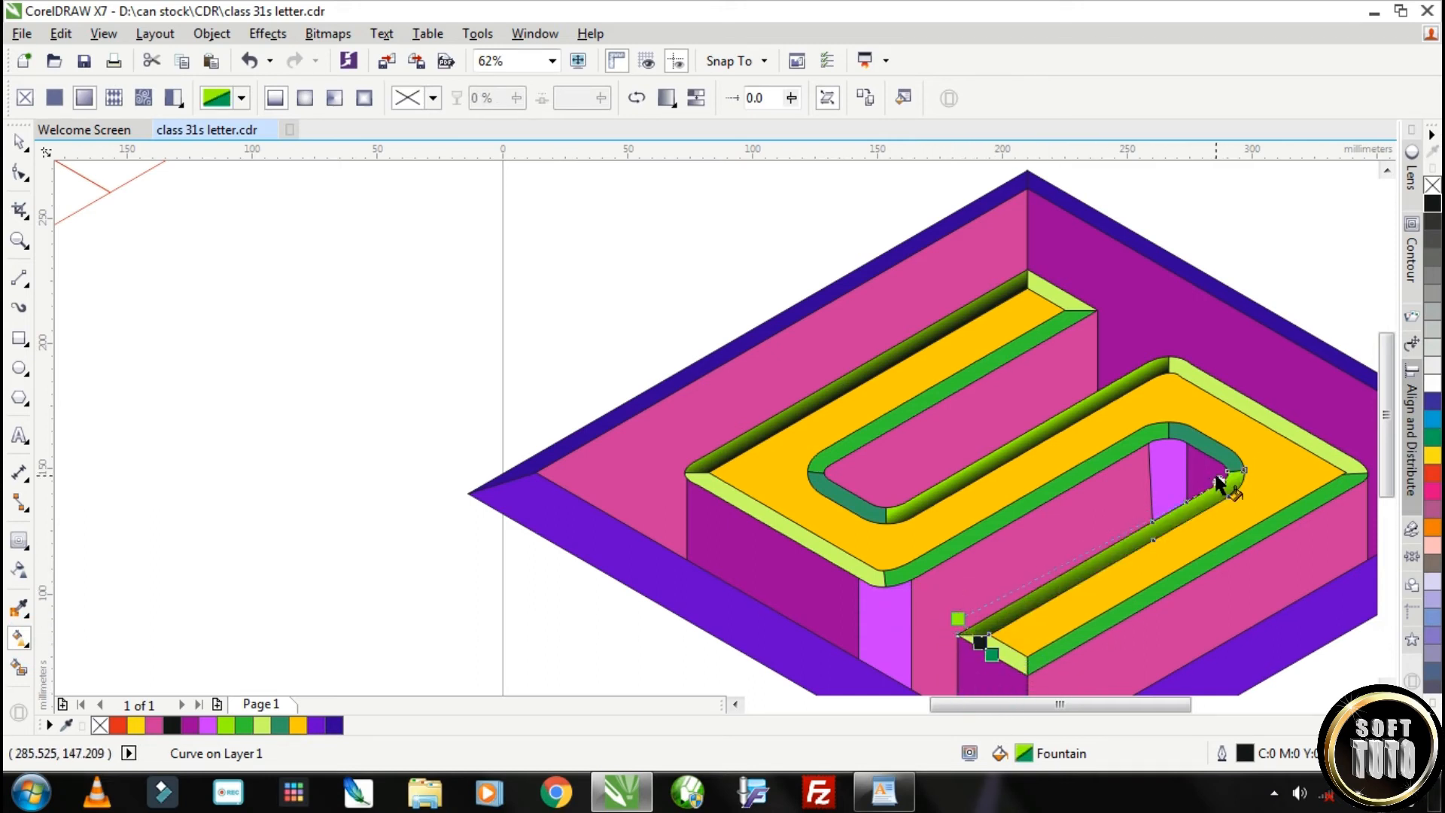
Fine-tune the start, end and angle of the lowest lime bevel's gradient so the shading runs parallel to its edges
scroll(1223, 475, "up", 1)
scroll(1216, 491, "down", 1)
left_click_drag(1001, 603, 1232, 467)
left_click_drag(956, 626, 958, 630)
left_click_drag(1226, 480, 1225, 477)
left_click_drag(989, 662, 999, 651)
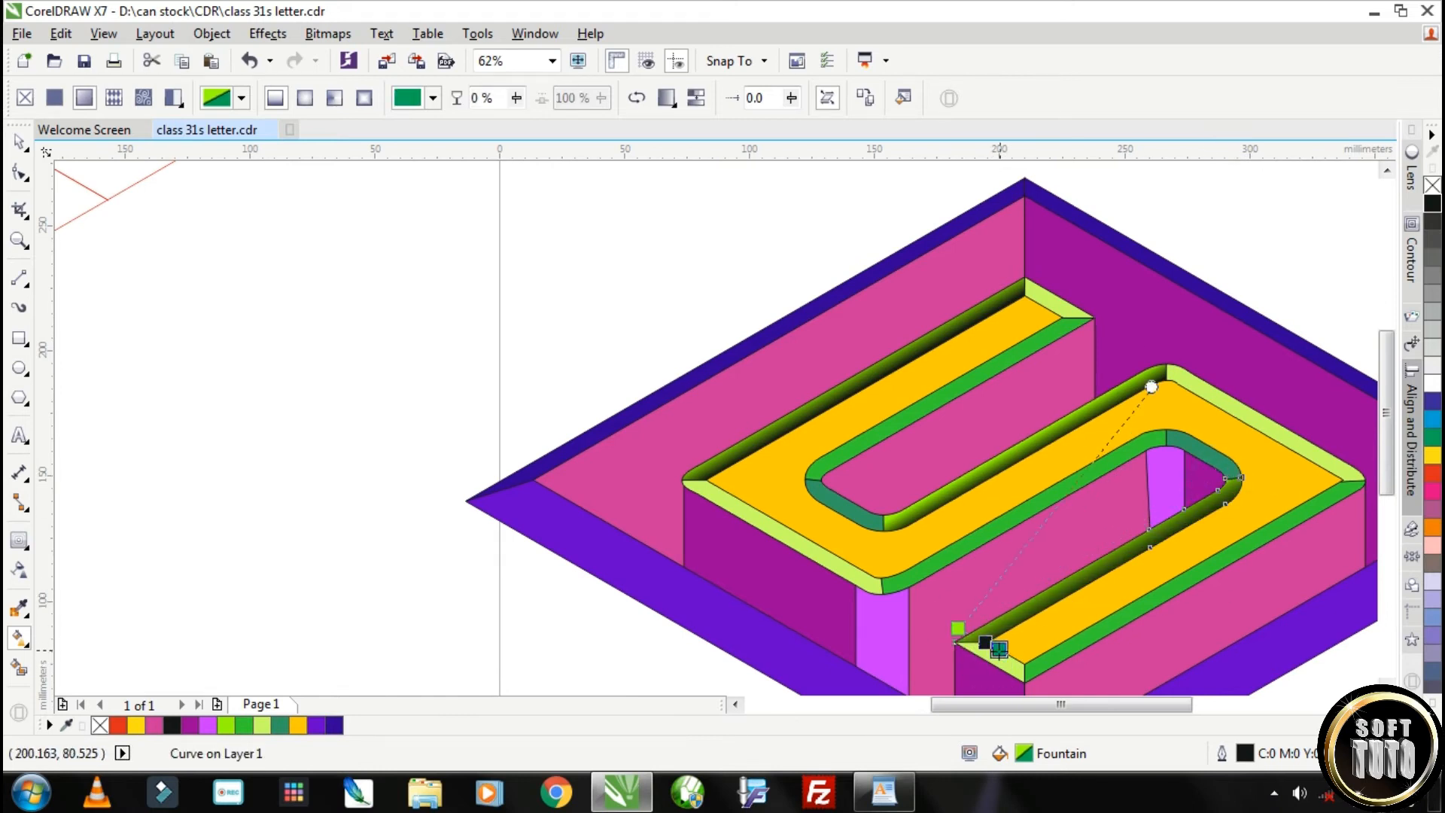
left_click_drag(1151, 388, 1226, 478)
scroll(1017, 580, "up", 1)
scroll(932, 689, "down", 1)
scroll(933, 543, "up", 1)
left_click_drag(865, 490, 894, 501)
left_click_drag(1029, 429, 1065, 400)
scroll(1178, 412, "down", 2)
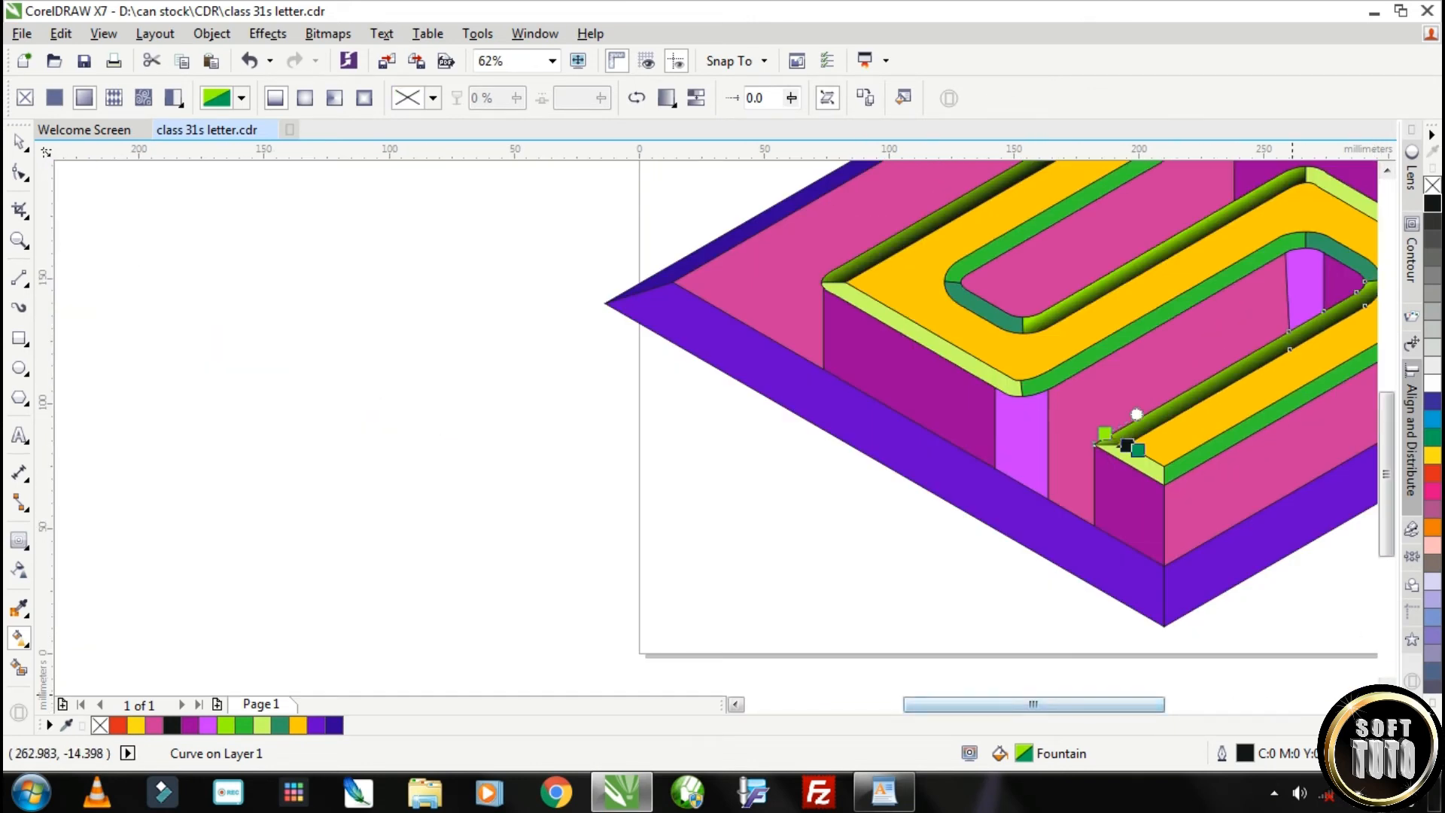
Extend the lowest lime bevel's gradient direction slightly past its rounded right end
left_click(1361, 705)
scroll(968, 281, "up", 2)
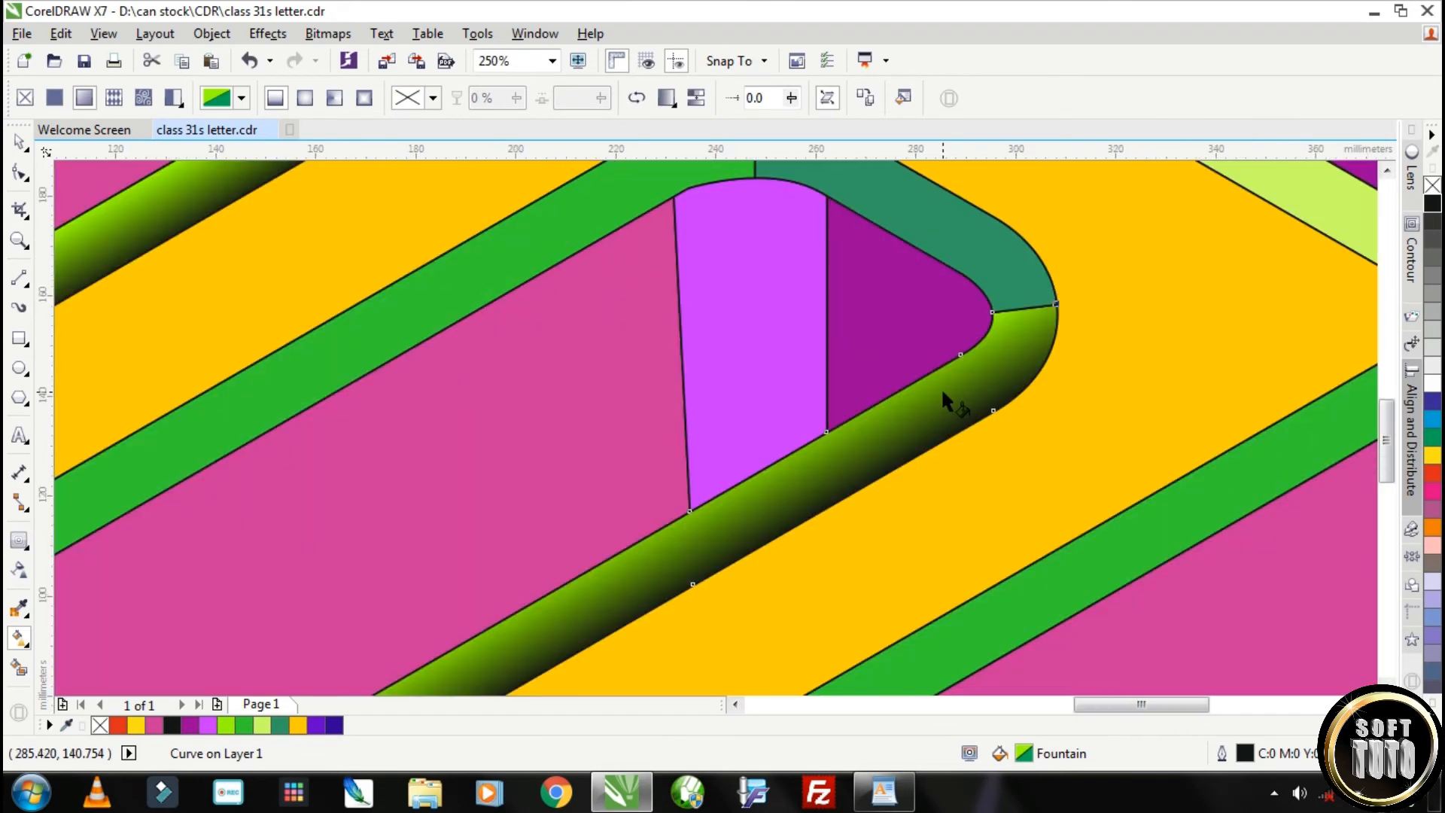
scroll(945, 391, "down", 1)
left_click_drag(989, 331, 1014, 320)
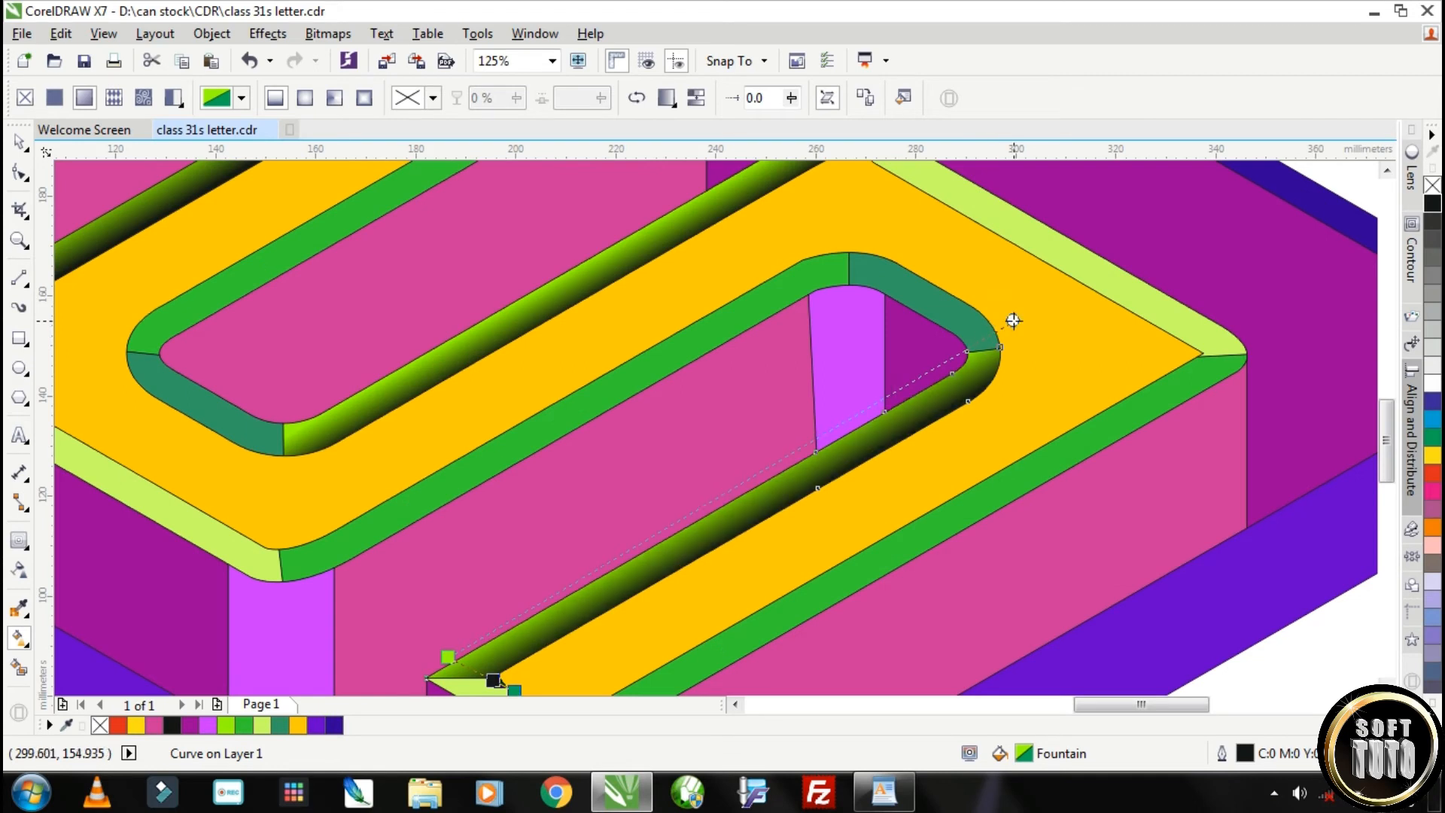
scroll(1030, 310, "down", 2)
scroll(1000, 299, "up", 1)
Move the middle lime bevel's gradient nodes to its lower-left end and direct the shading towards its upper-right corner
left_click(792, 347)
left_click_drag(705, 415, 701, 404)
left_click_drag(823, 242, 956, 239)
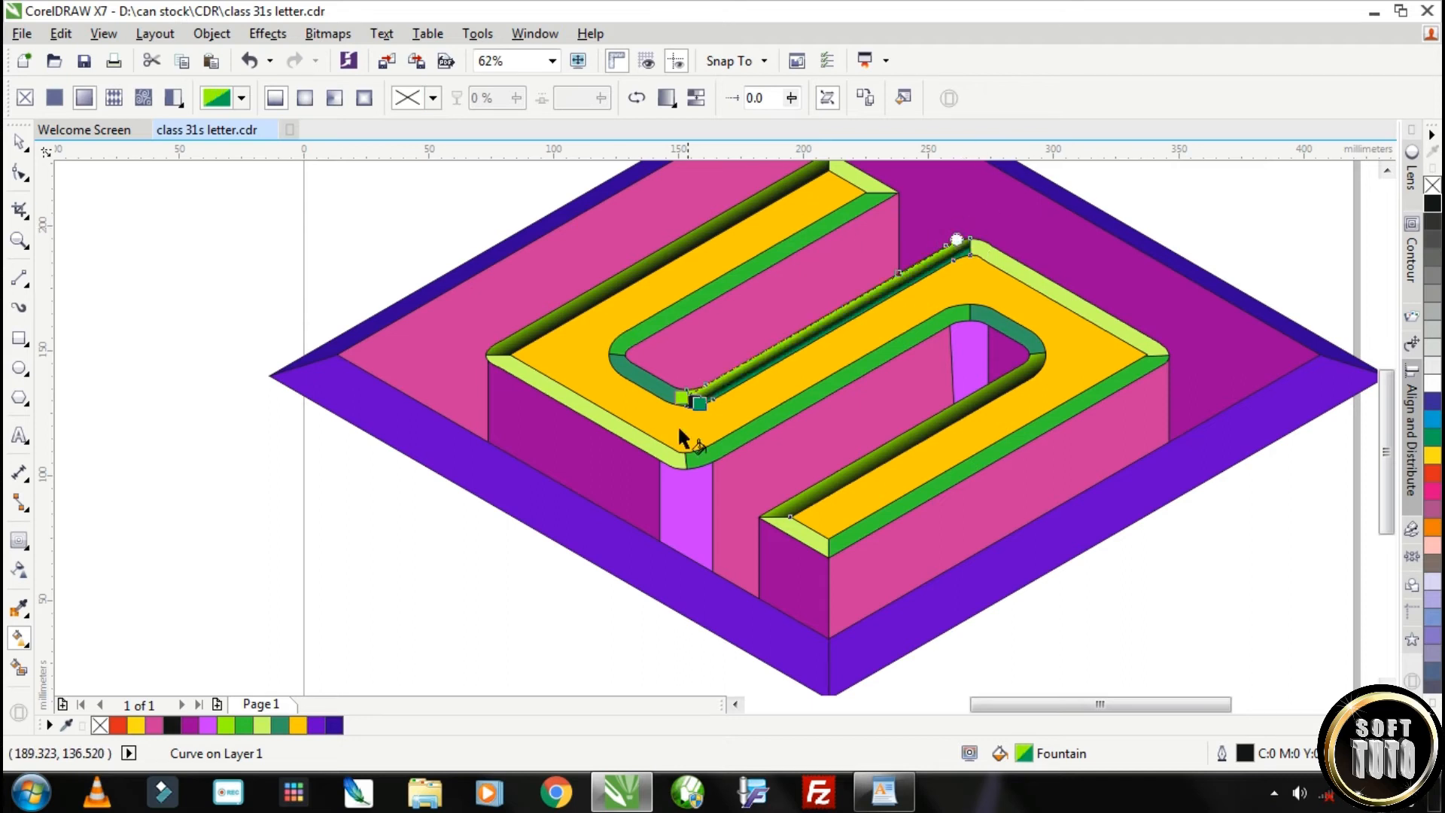
left_click_drag(700, 403, 706, 401)
scroll(720, 411, "down", 1)
scroll(711, 388, "up", 1)
Refine the angle and width of the middle lime bevel's gradient, and deselect the bevel
left_click_drag(966, 265, 989, 252)
left_click_drag(716, 428, 720, 424)
scroll(919, 242, "up", 1)
left_click_drag(516, 570, 1043, 276)
scroll(590, 549, "down", 1)
left_click(19, 142)
left_click(225, 234)
scroll(793, 467, "down", 1)
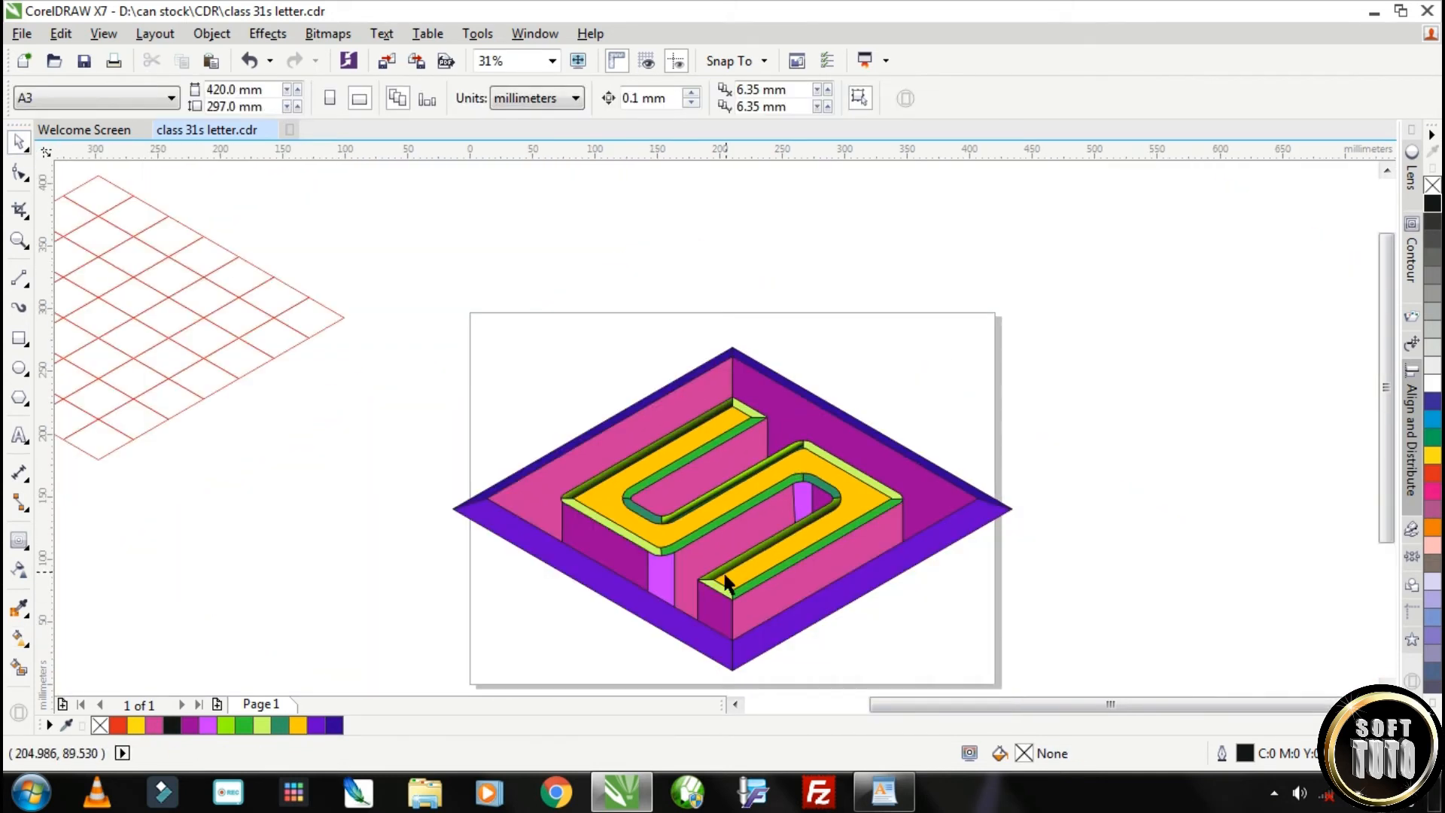
Apply a linear black-to-green fountain fill across the green bevel along the S's lower-right edge
left_click(792, 562)
scroll(793, 562, "up", 1)
key("g")
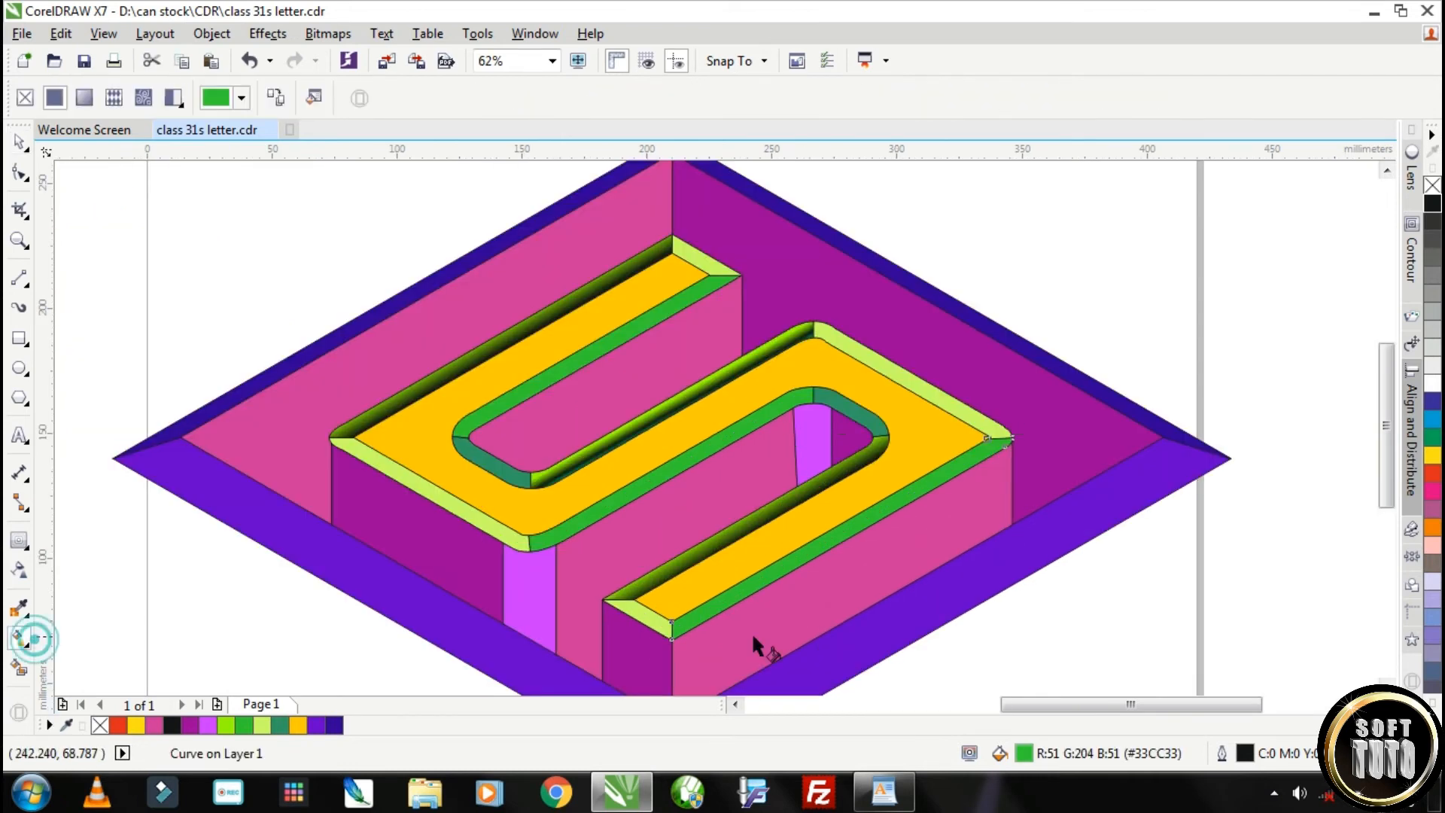
left_click_drag(671, 630, 987, 438)
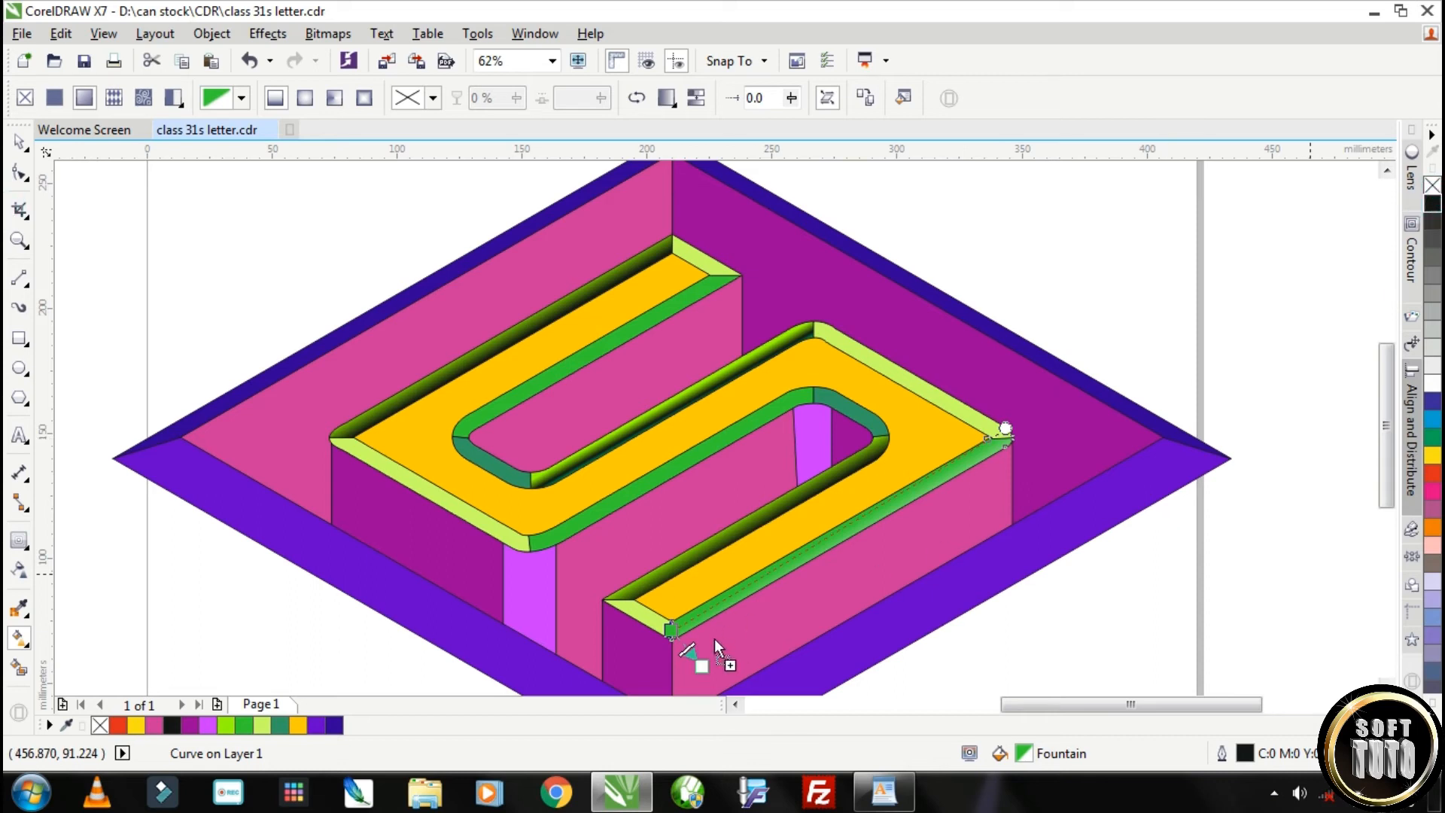
left_click_drag(715, 638, 704, 665)
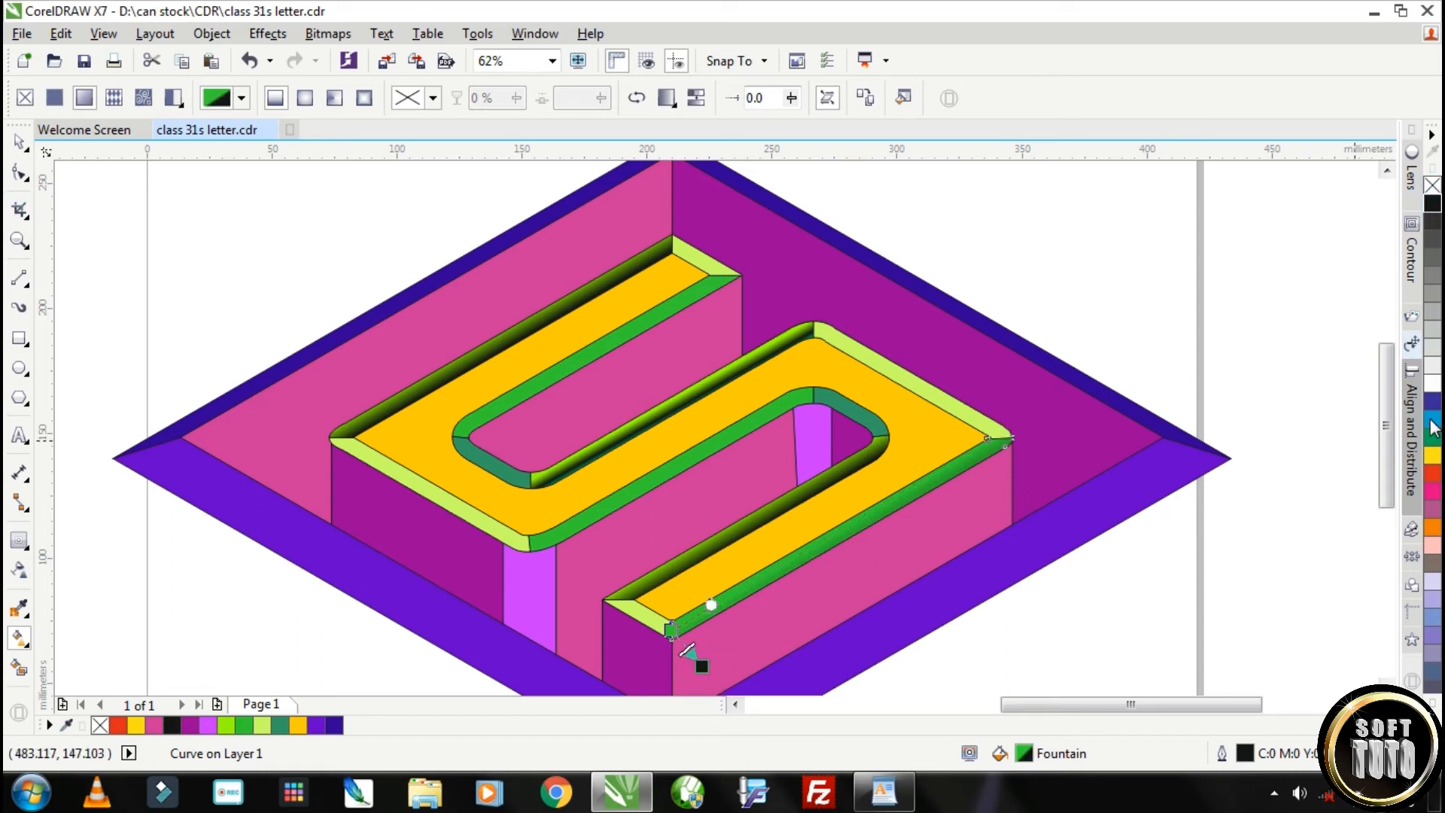
left_click_drag(1436, 448, 706, 667)
left_click_drag(1433, 205, 686, 647)
Align the lower-right bevel's black-to-green gradient with the strip's edges and shorten its width
left_click_drag(705, 609, 871, 490)
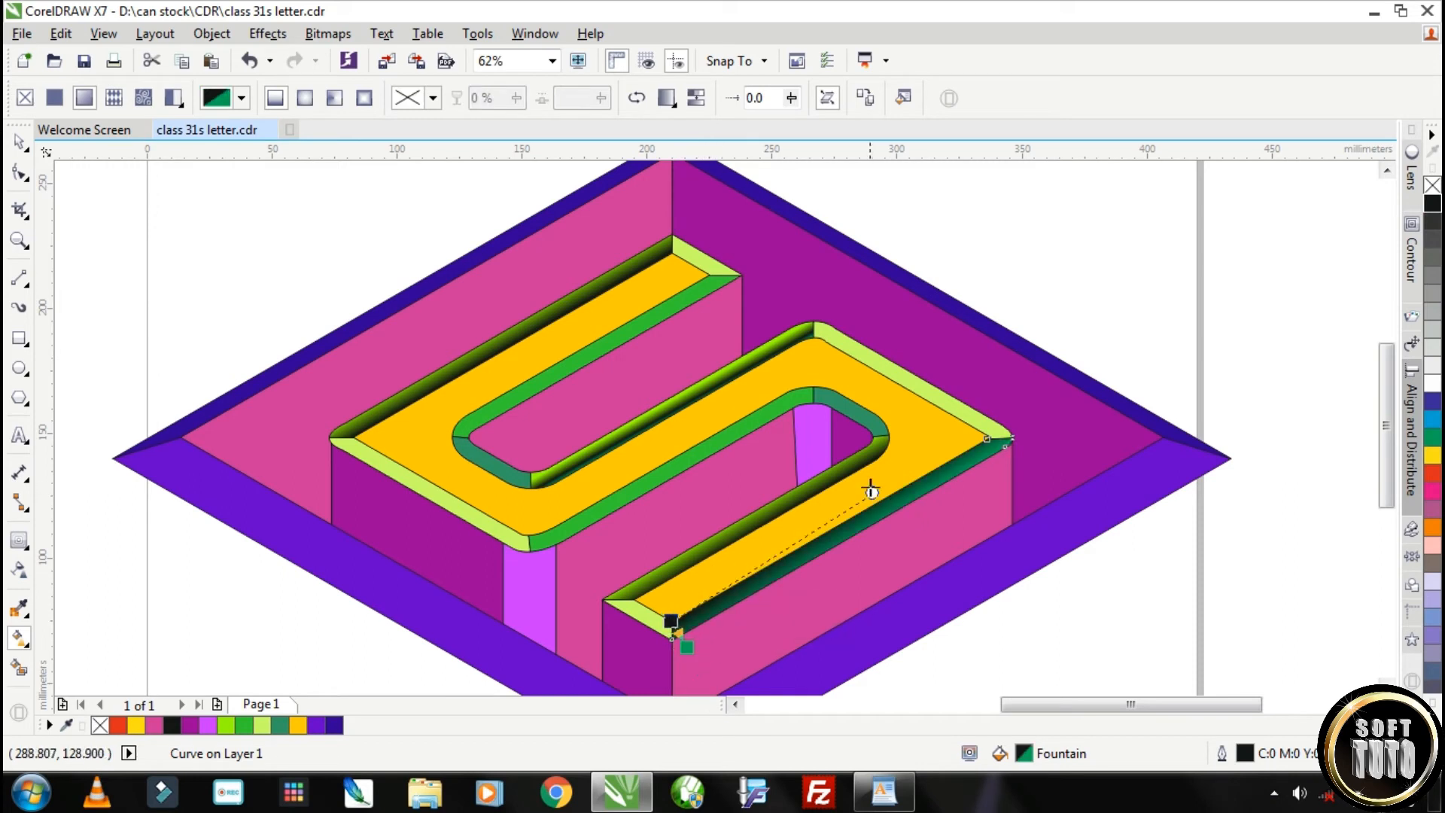
left_click_drag(986, 438, 987, 438)
left_click_drag(686, 646, 678, 634)
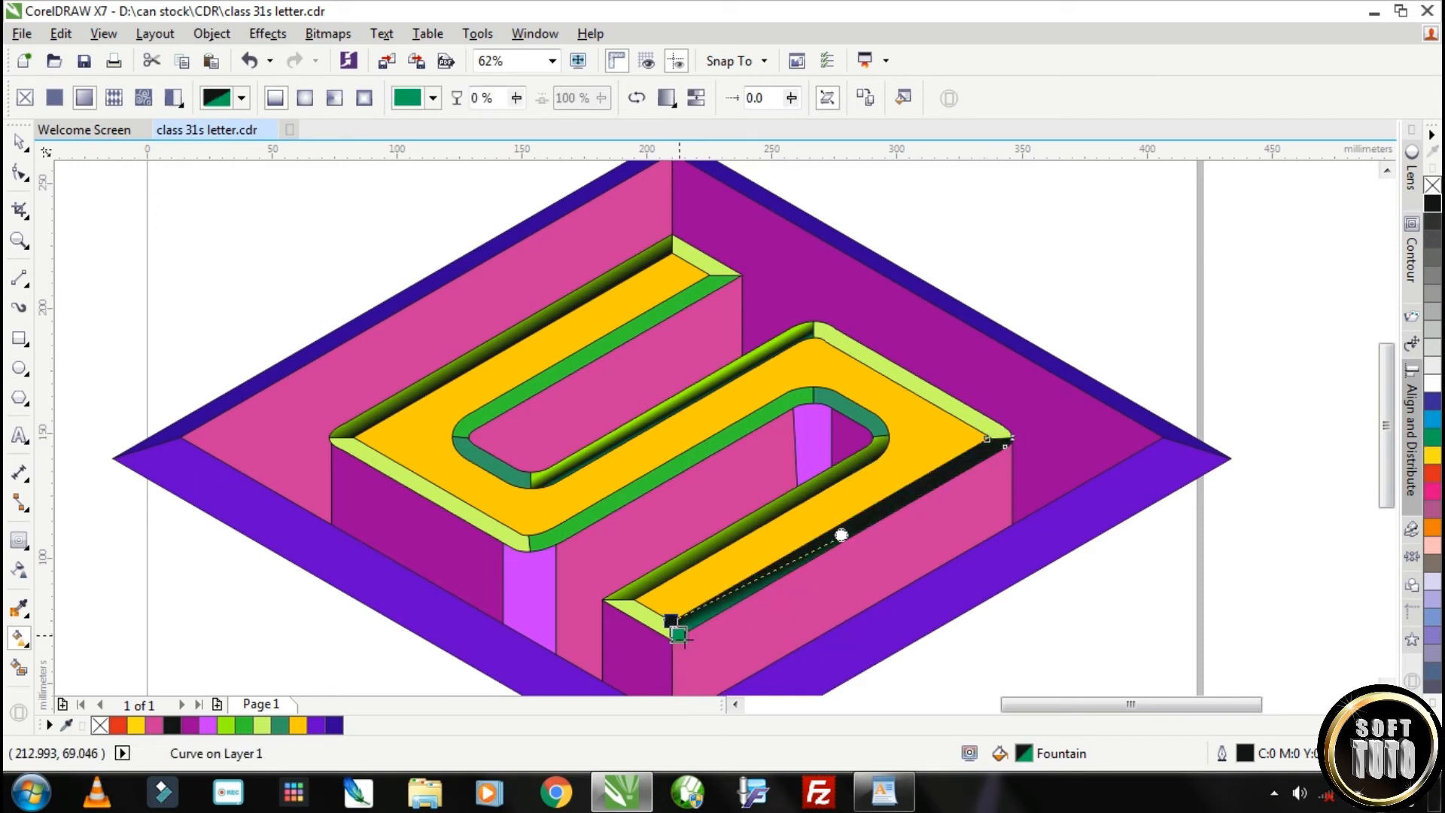
left_click_drag(1050, 397, 1055, 398)
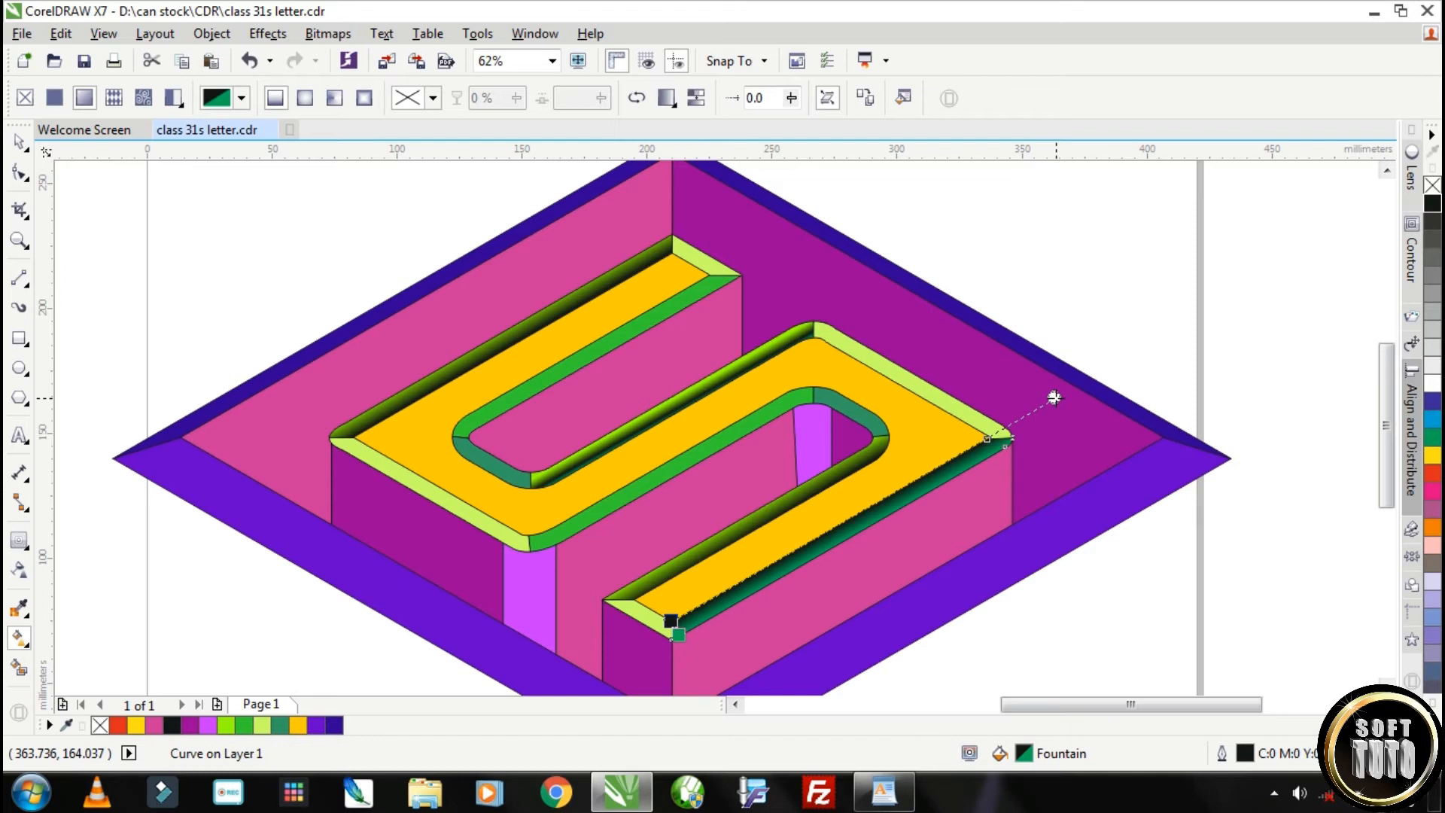
Copy the black-to-green gradient onto the green bevels along the middle and upper bars and align its direction
key("space")
right_click(762, 580)
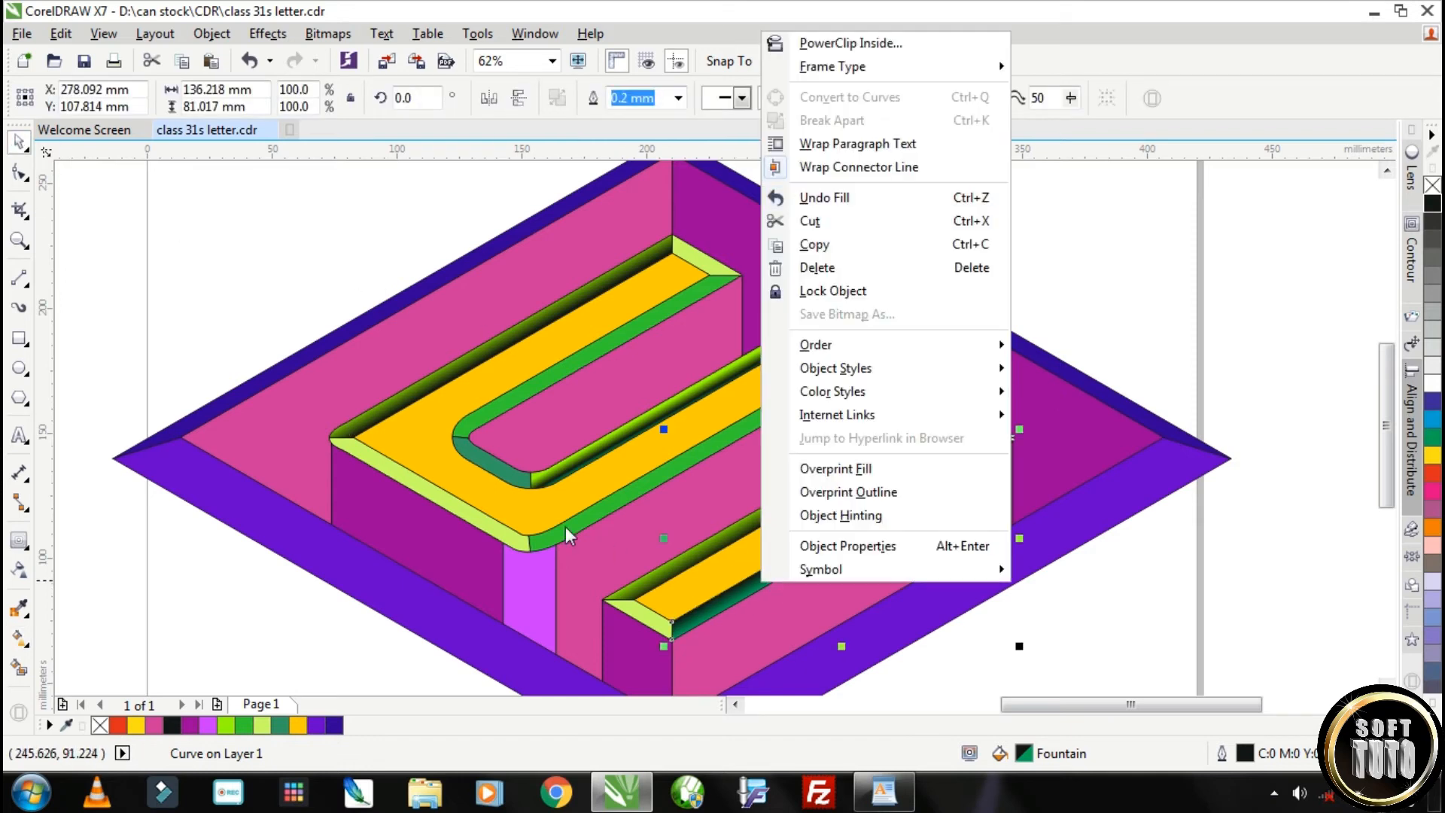
left_click(565, 530)
left_click(636, 412)
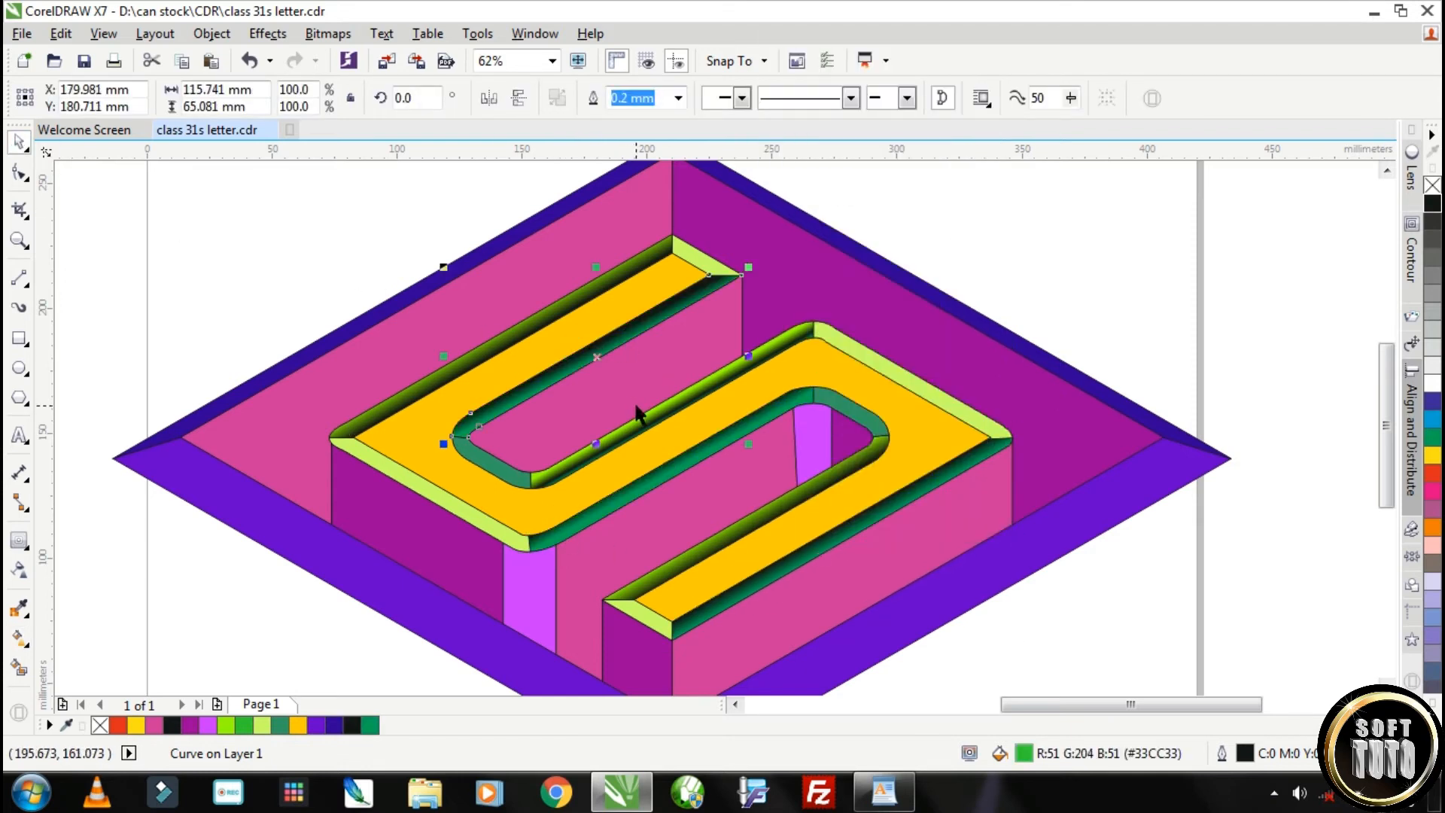
left_click(23, 646)
left_click_drag(707, 274, 708, 274)
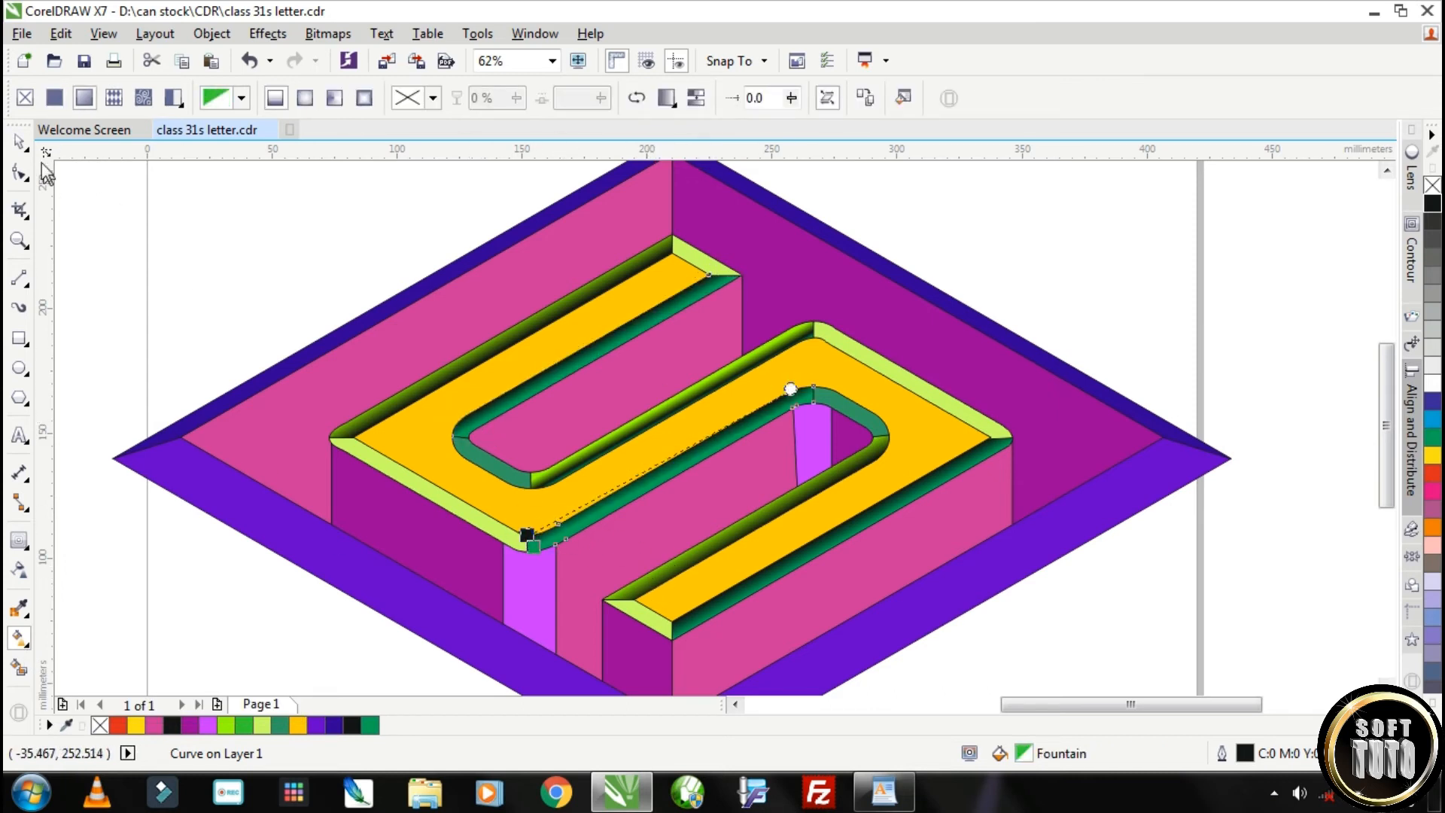
Try a linear fountain transparency across the pale green bevel at the S's lower-left edge
left_click(20, 143)
left_click(382, 466)
left_click(18, 574)
left_click_drag(371, 456, 498, 530)
left_click_drag(370, 455, 510, 511)
left_click_drag(498, 530, 361, 442)
left_click_drag(495, 537, 345, 466)
left_click_drag(440, 465, 519, 534)
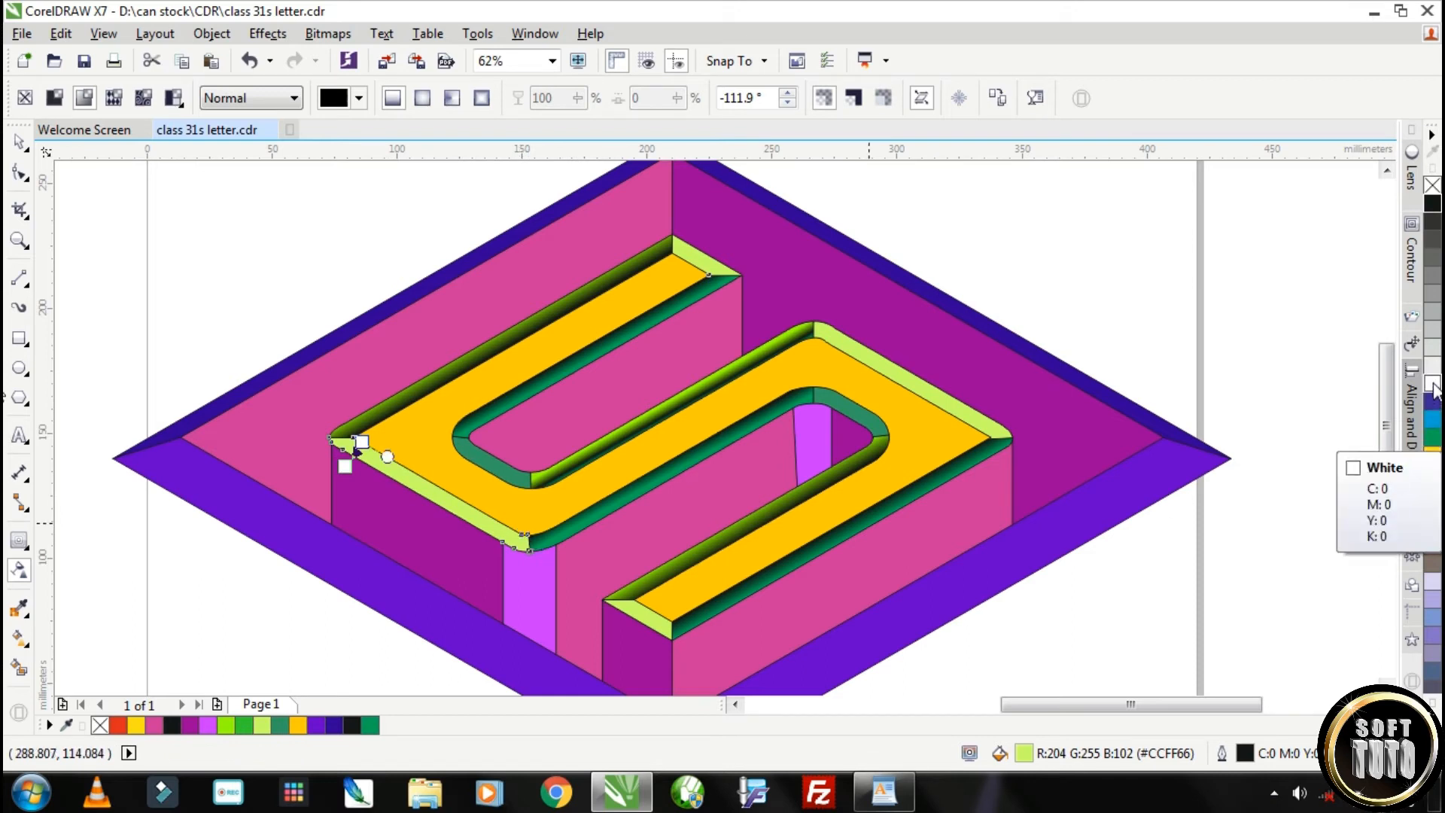
Try repositioning the pale bevel's transparency nodes and set the outer node's transparency to 65
left_click(1433, 442)
left_click_drag(410, 480, 402, 450)
scroll(376, 460, "up", 2)
left_click(371, 438)
left_click(328, 429)
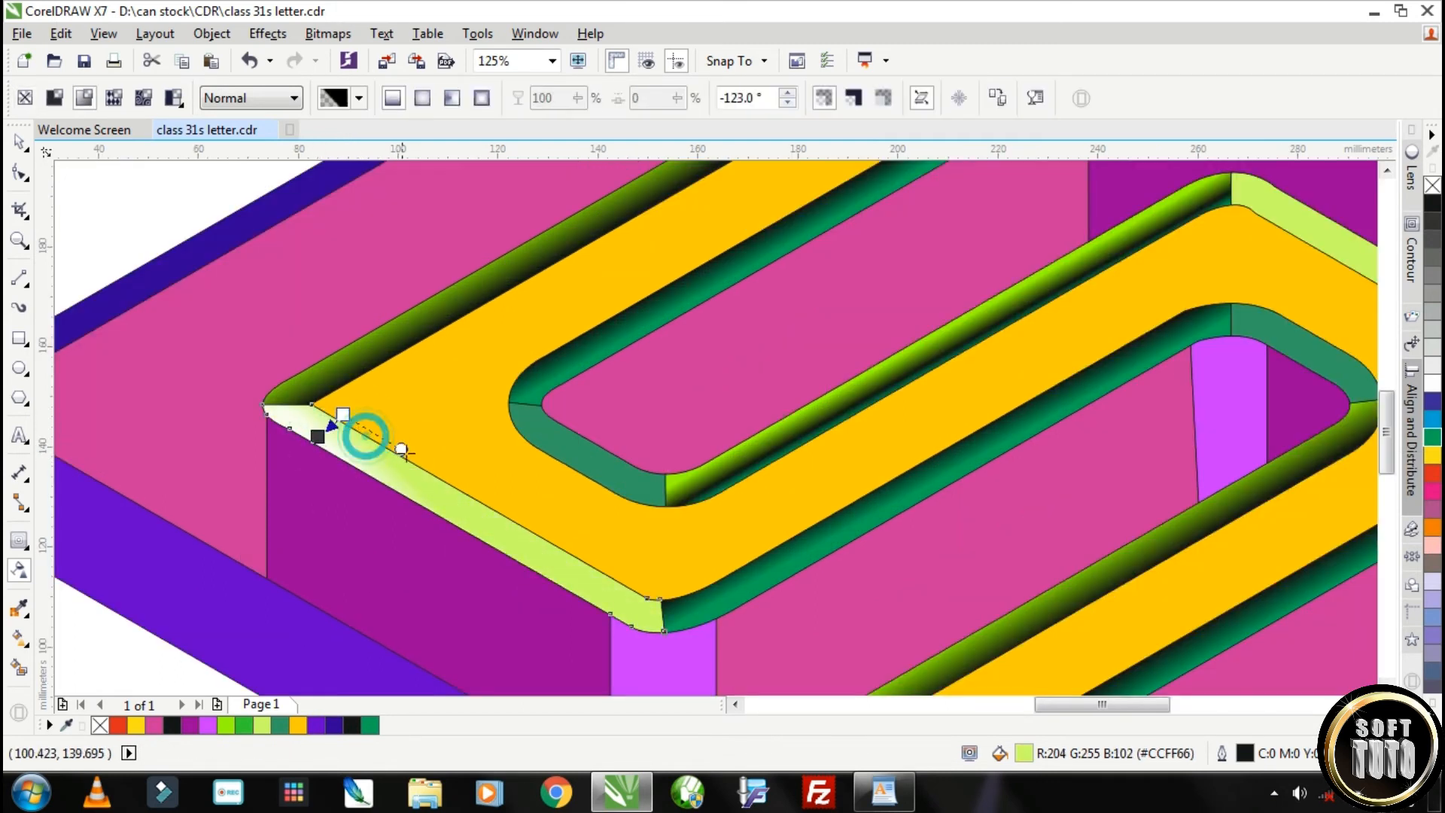
left_click_drag(658, 586, 660, 586)
mouse_move(344, 413)
left_mouse_down()
mouse_move(357, 405)
mouse_move(327, 434)
left_mouse_up()
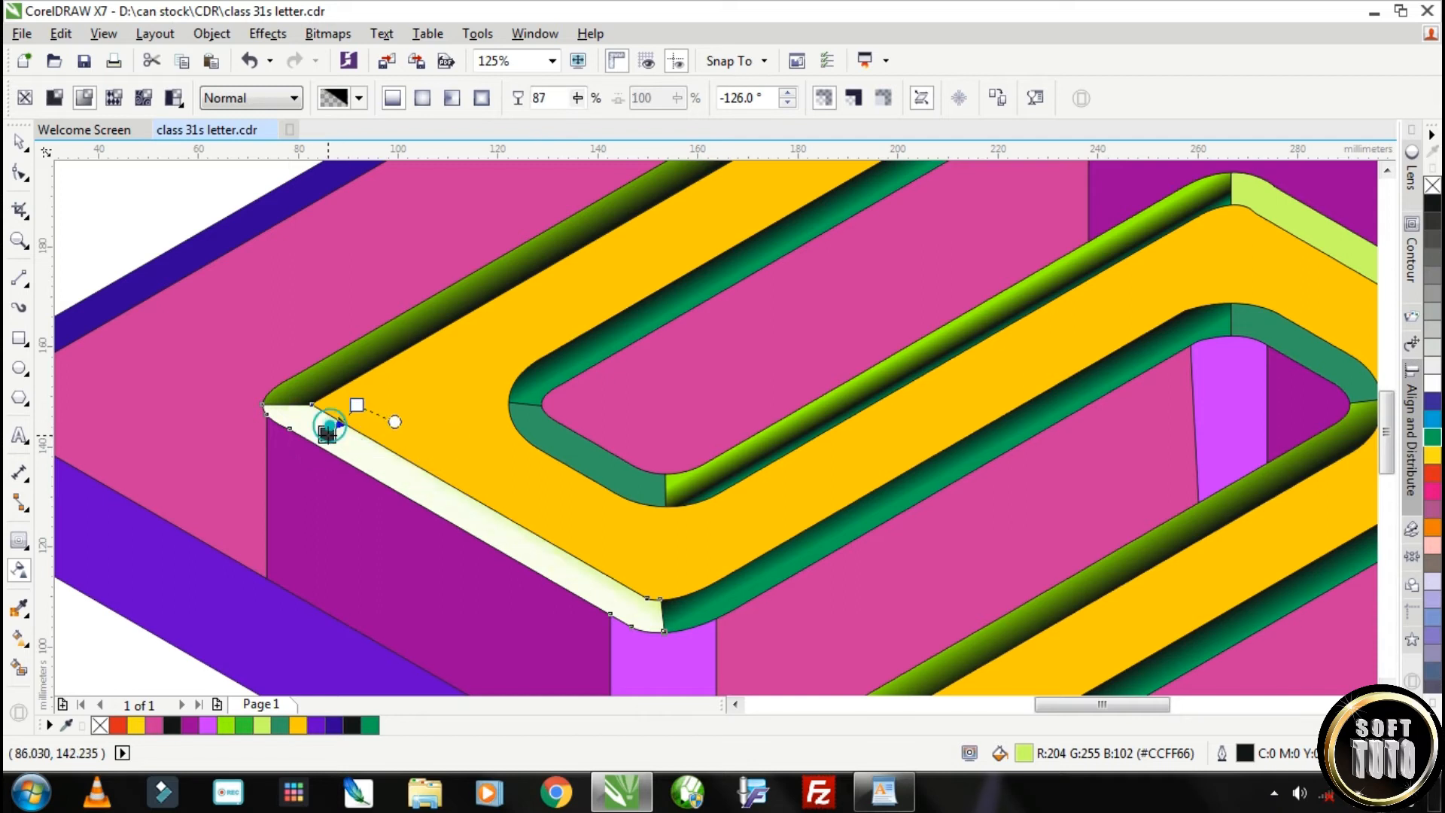
left_click(357, 404)
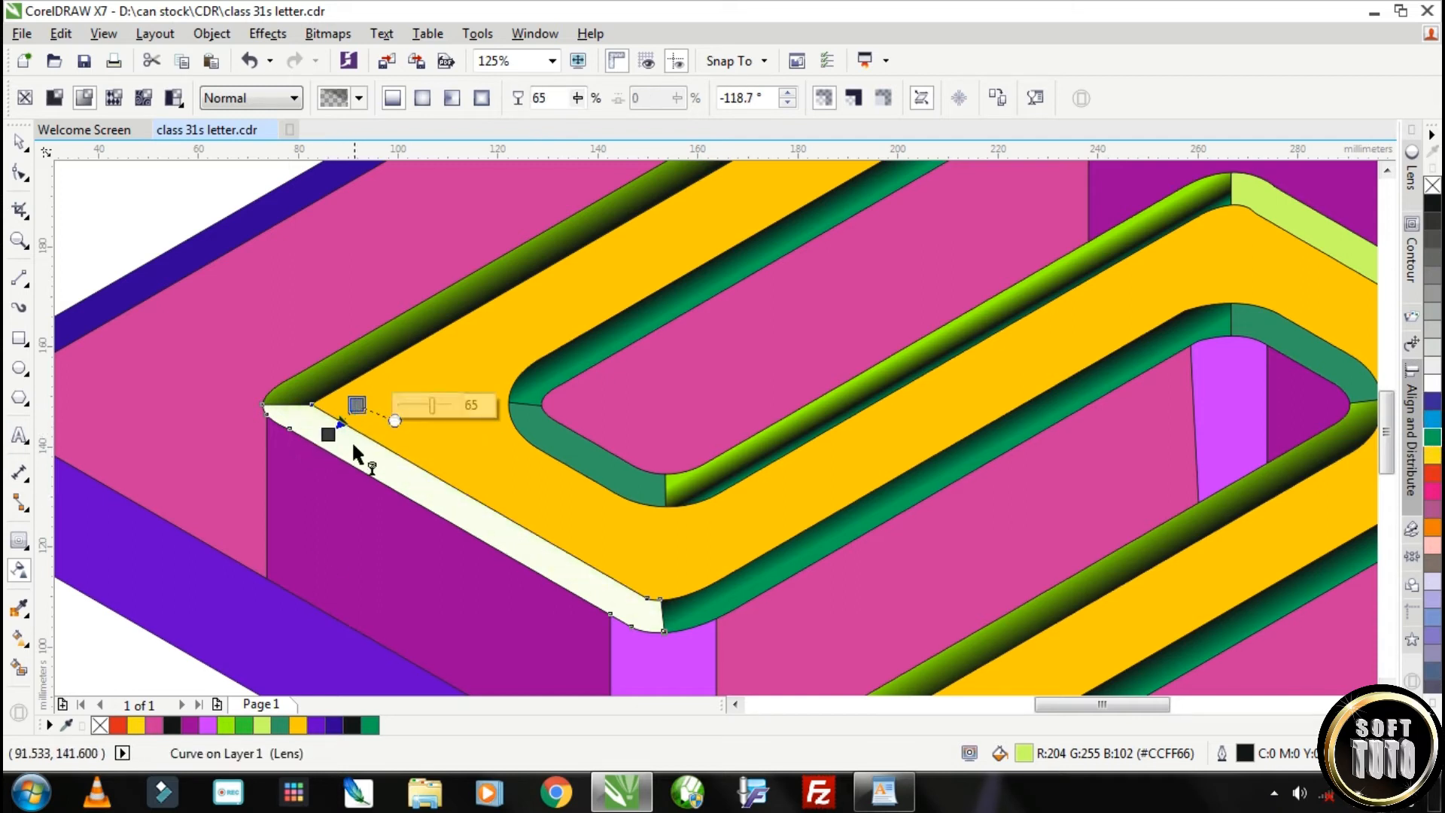
Apply a linear pale-green-to-dark-green fountain fill to the lower-left pale bevel
left_click(19, 638)
left_click_drag(322, 438, 445, 385)
left_click_drag(396, 408, 362, 462)
left_click_drag(446, 384, 396, 423)
left_click(1432, 438)
left_click_drag(1416, 439, 336, 465)
left_click_drag(396, 423, 611, 577)
left_click_drag(371, 438, 364, 446)
left_click_drag(344, 460, 351, 456)
Turn the lower-left bevel's gradient so its dark shading runs along the entire outer edge
left_click(20, 571)
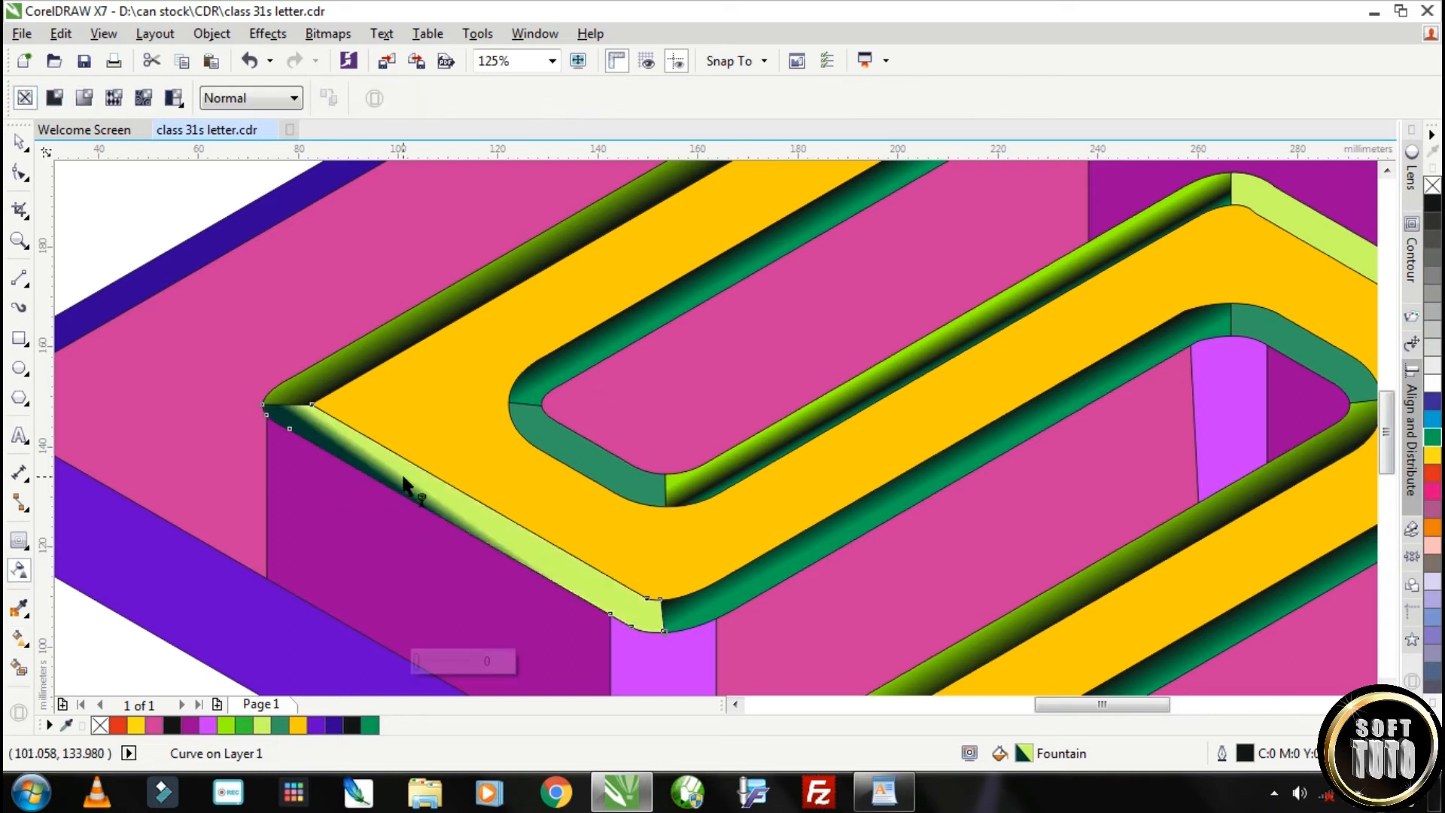
left_click(20, 640)
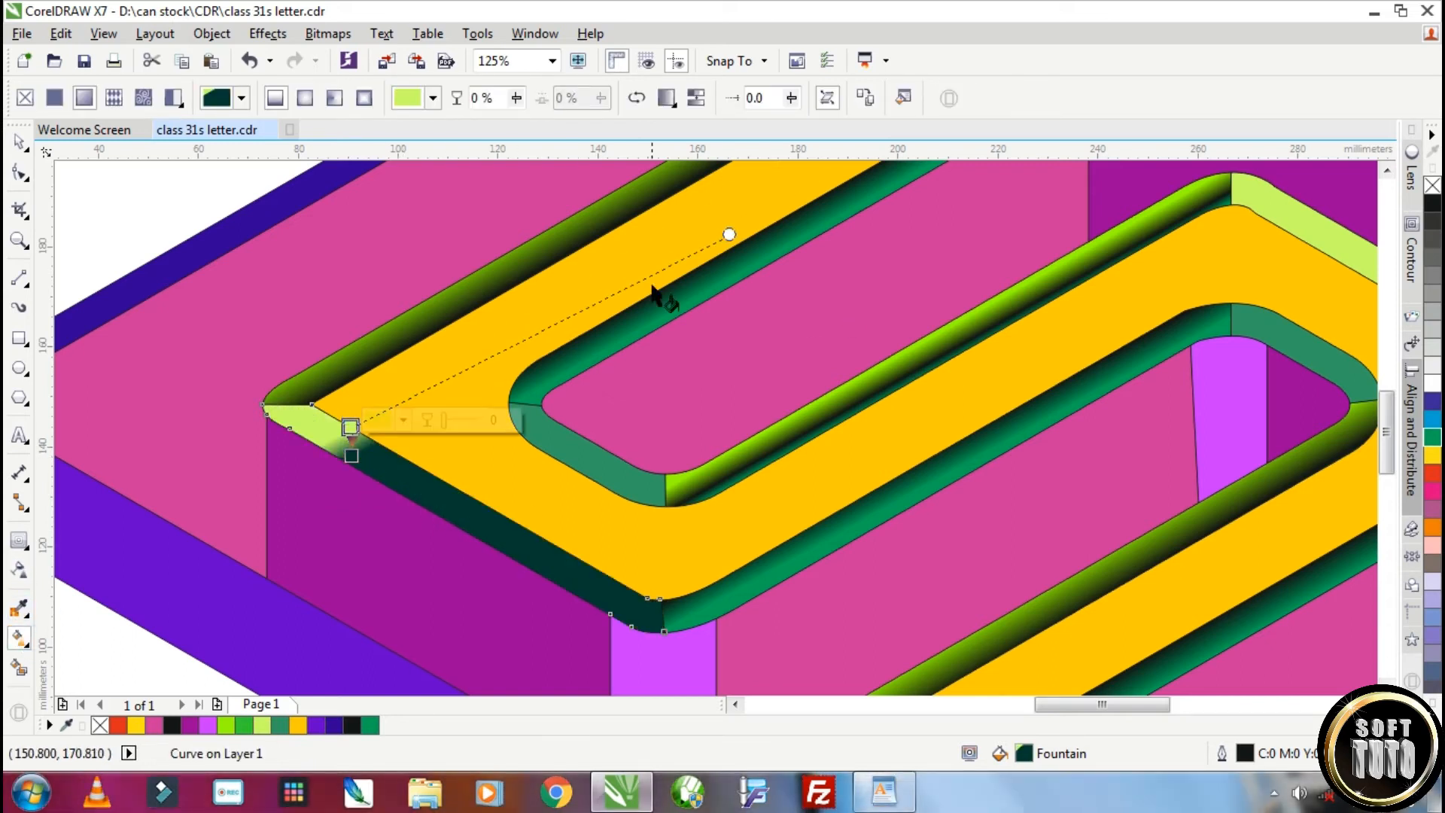
left_click_drag(647, 591, 647, 594)
left_click_drag(351, 456, 544, 541)
scroll(424, 475, "down", 1)
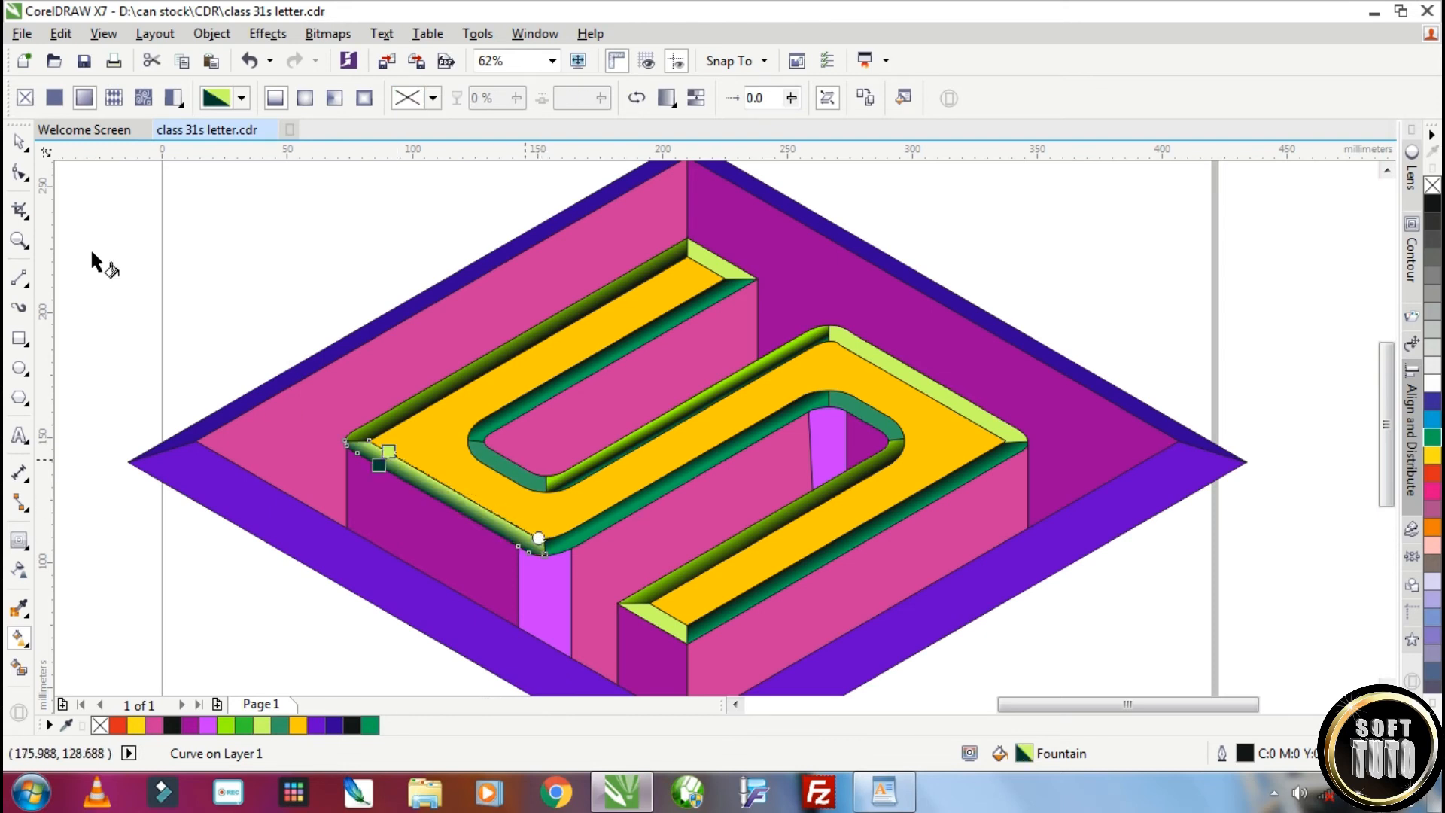
Copy the lower-left bevel's gradient onto the pale bevels at the upper bar's tip and the S's right edge
left_click(20, 142)
left_click(724, 266)
left_click(61, 34)
left_click(124, 328)
left_click(743, 435)
left_click(428, 487)
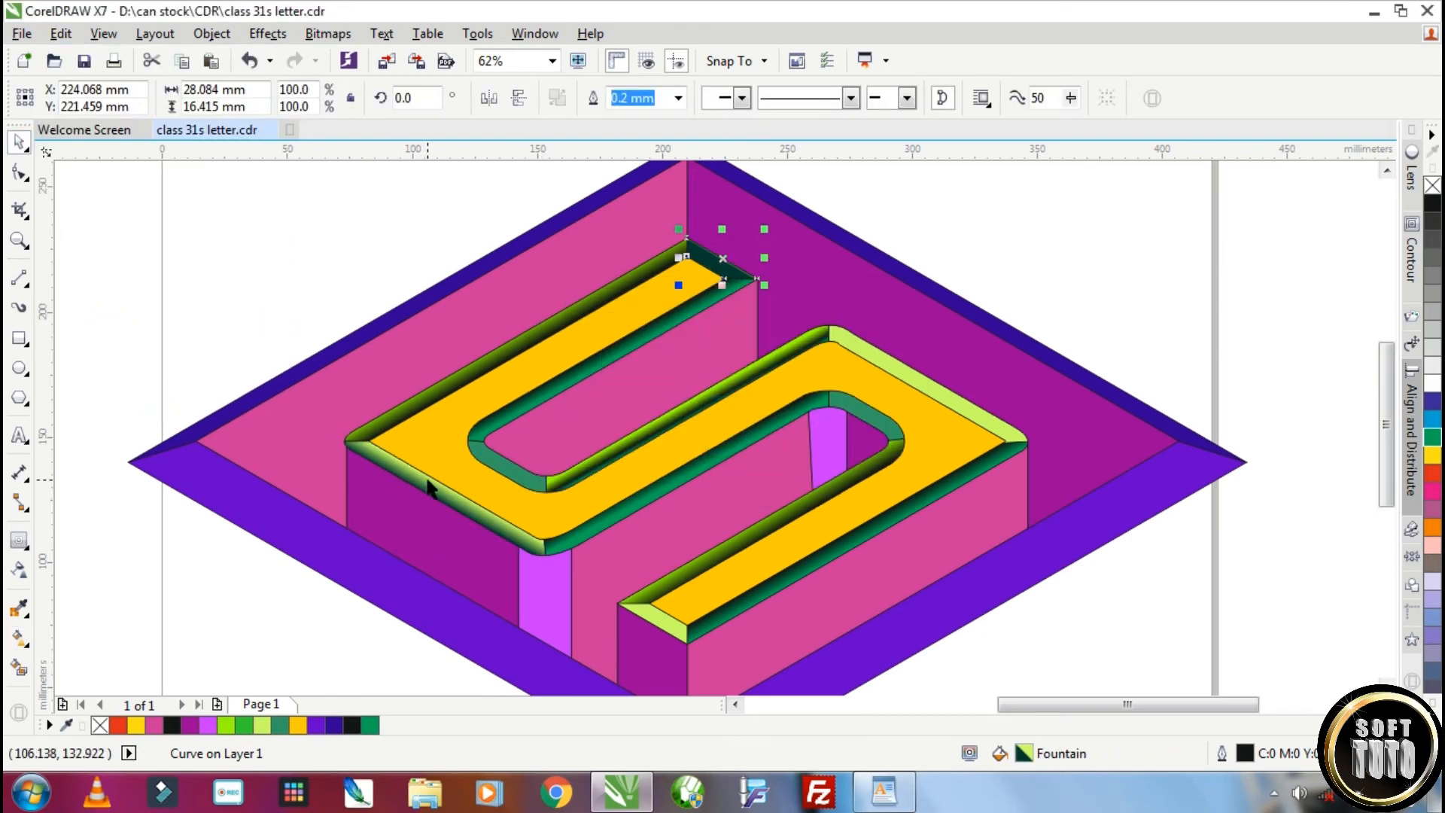
left_click(882, 360)
key("ctrl+r")
Give the pale bevel at the lowest bar's tip the same gradient and align it with the bevel's edge
left_click(669, 628)
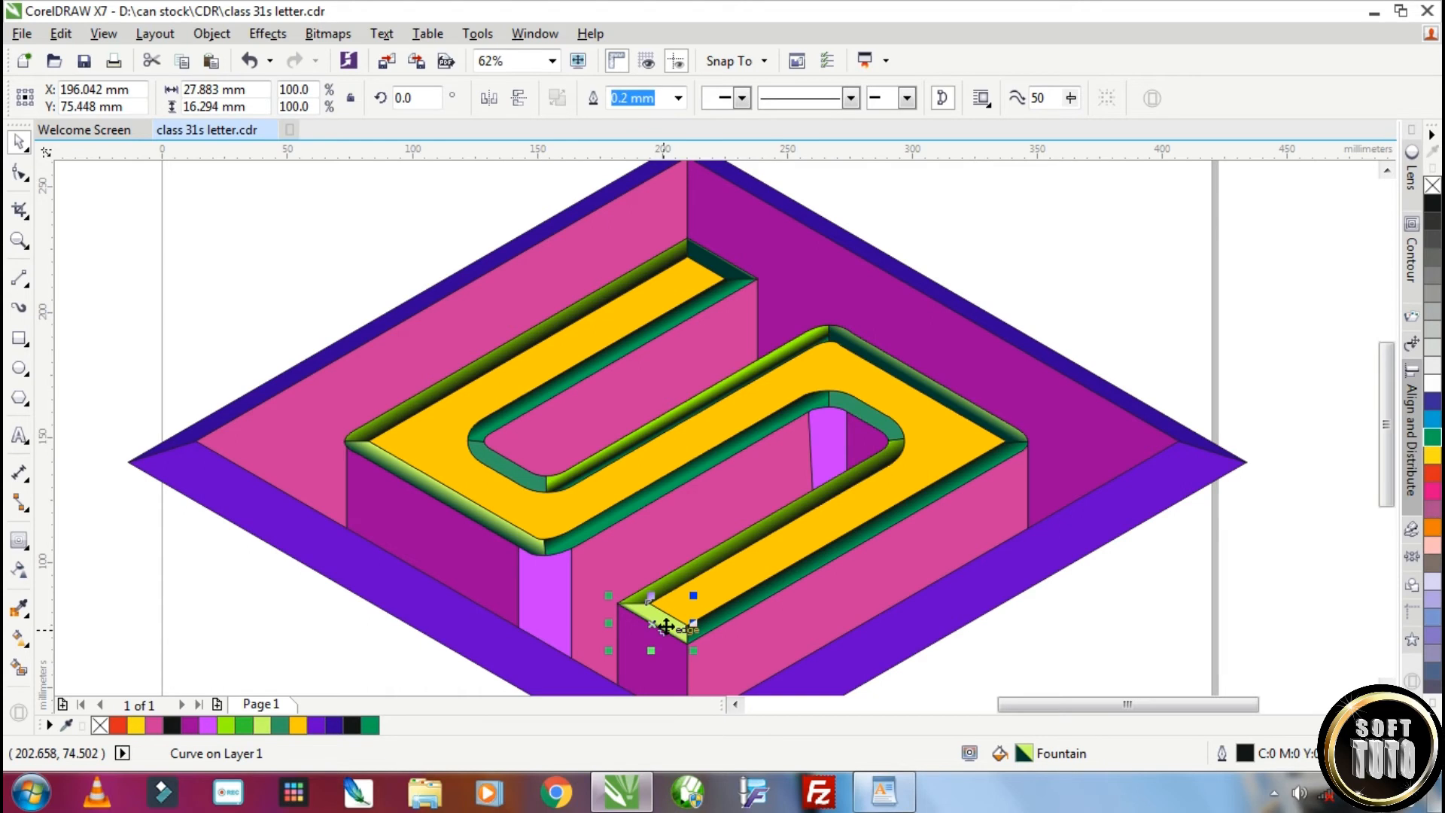
left_click(17, 637)
scroll(649, 608, "up", 2)
left_click_drag(582, 603, 648, 586)
left_click_drag(685, 661, 779, 662)
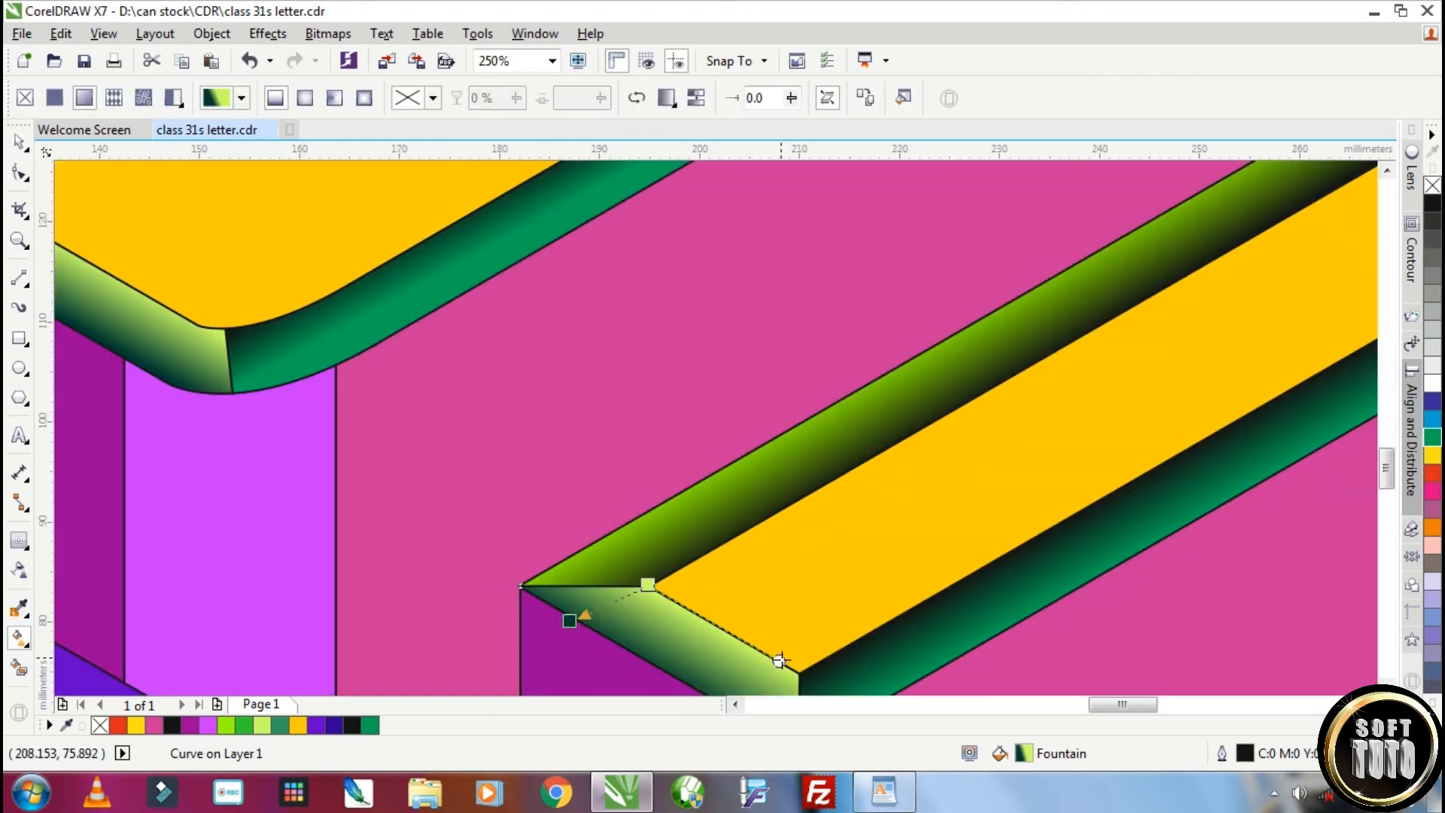
Realign the pale-green gradient on the S's upper-right outer bevel so its dark side follows the inner edge
scroll(760, 630, "down", 3)
scroll(896, 513, "up", 1)
left_click(881, 517)
scroll(830, 492, "up", 2)
left_click_drag(755, 454, 736, 475)
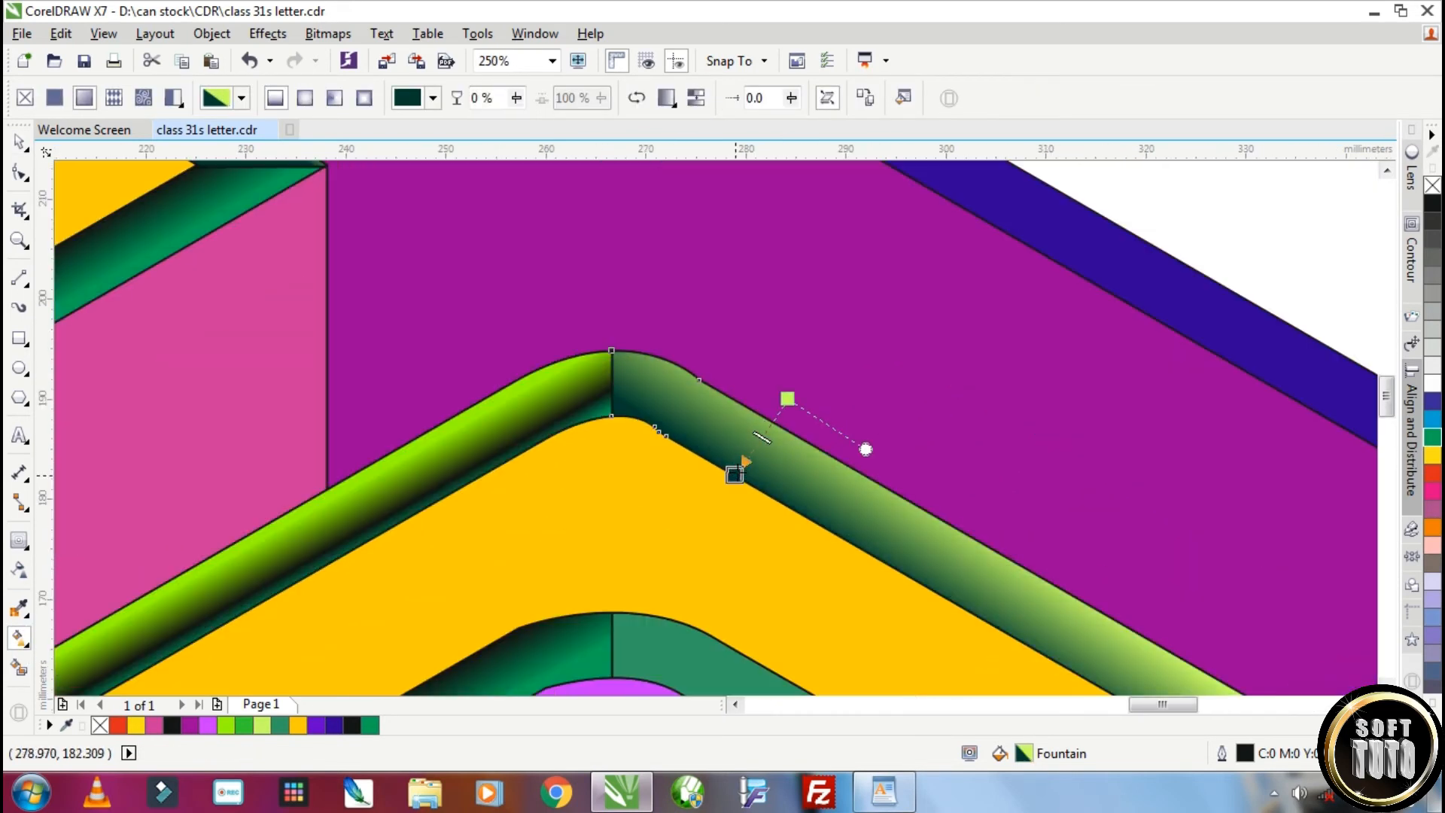
left_click_drag(731, 416, 741, 469)
left_click_drag(787, 398, 825, 451)
scroll(933, 533, "down", 1)
mouse_move(514, 285)
left_mouse_down()
mouse_move(491, 303)
mouse_move(501, 277)
left_mouse_up()
left_click_drag(529, 289, 591, 326)
scroll(503, 310, "down", 3)
scroll(482, 370, "up", 2)
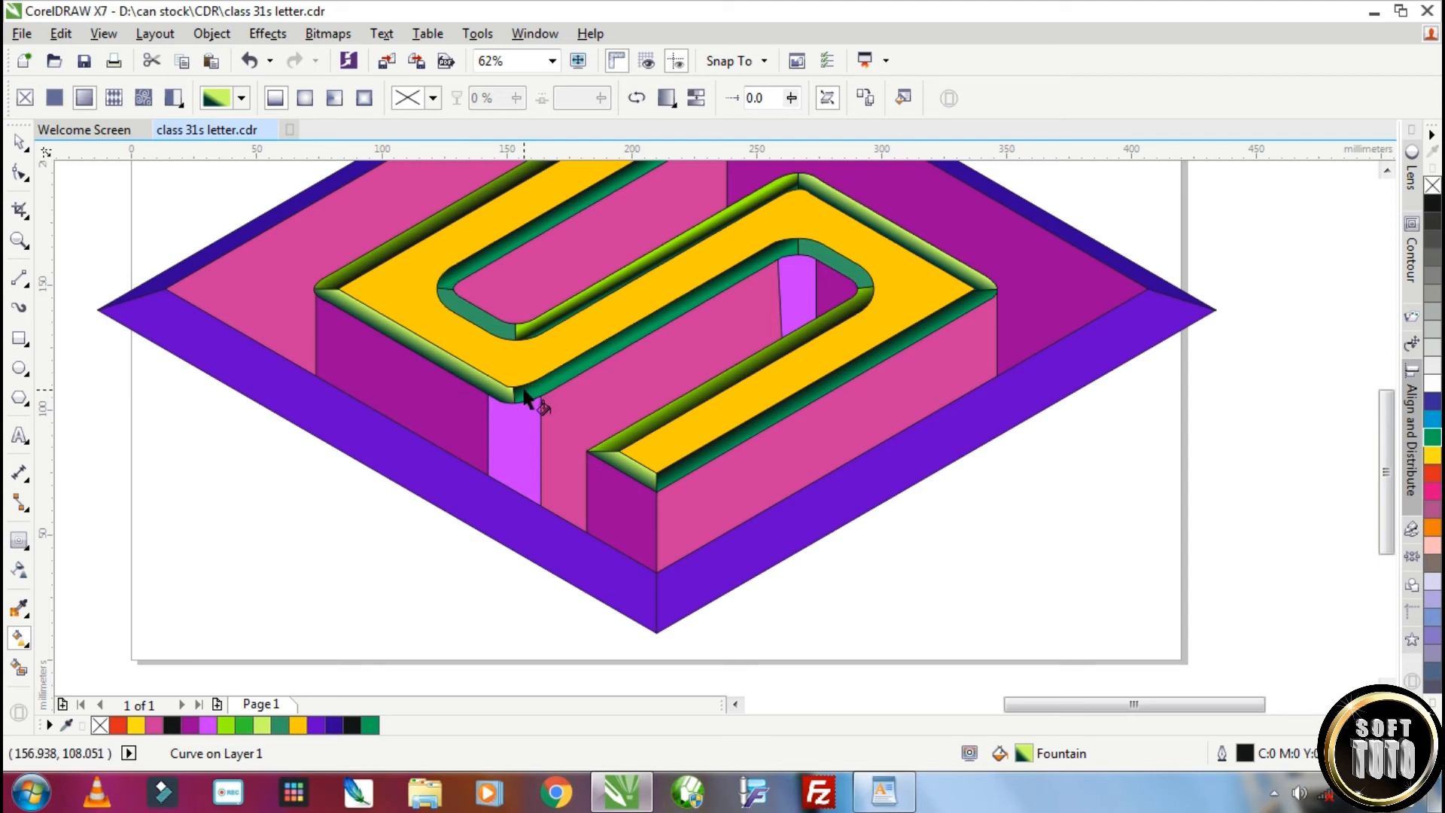
Apply a linear fountain fill from teal to green to the curved bevel at the S's left inner bend
left_click(511, 335)
left_click_drag(465, 305, 447, 308)
left_click_drag(515, 339, 462, 299)
scroll(474, 301, "up", 1)
left_click(1432, 454)
left_click_drag(1432, 455, 522, 372)
scroll(427, 323, "down", 1)
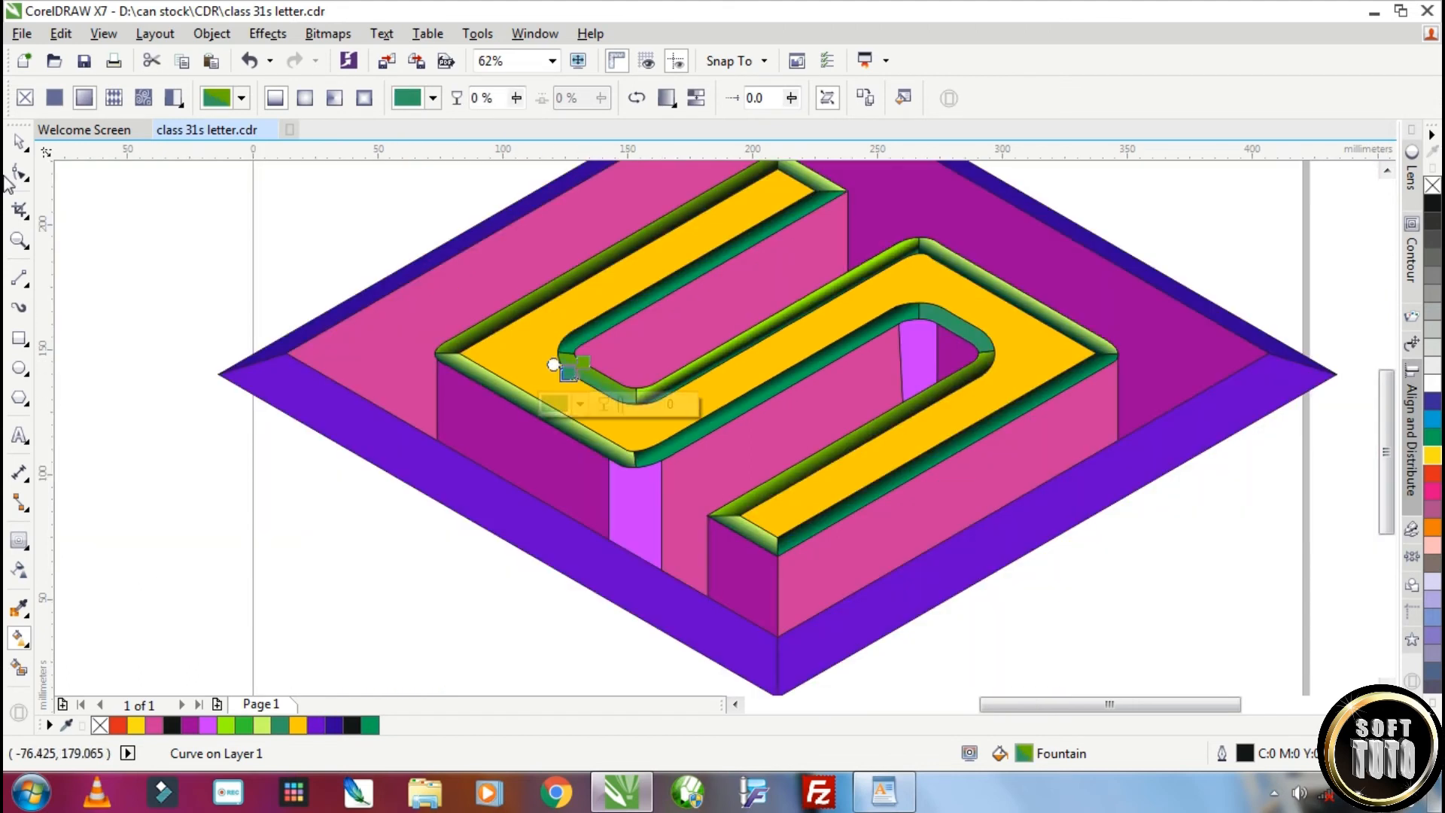
Recolour the green end of the left inner bend's gradient pale yellow-green and align the gradient across the bevel
key("space")
scroll(595, 397, "up", 1)
key("g")
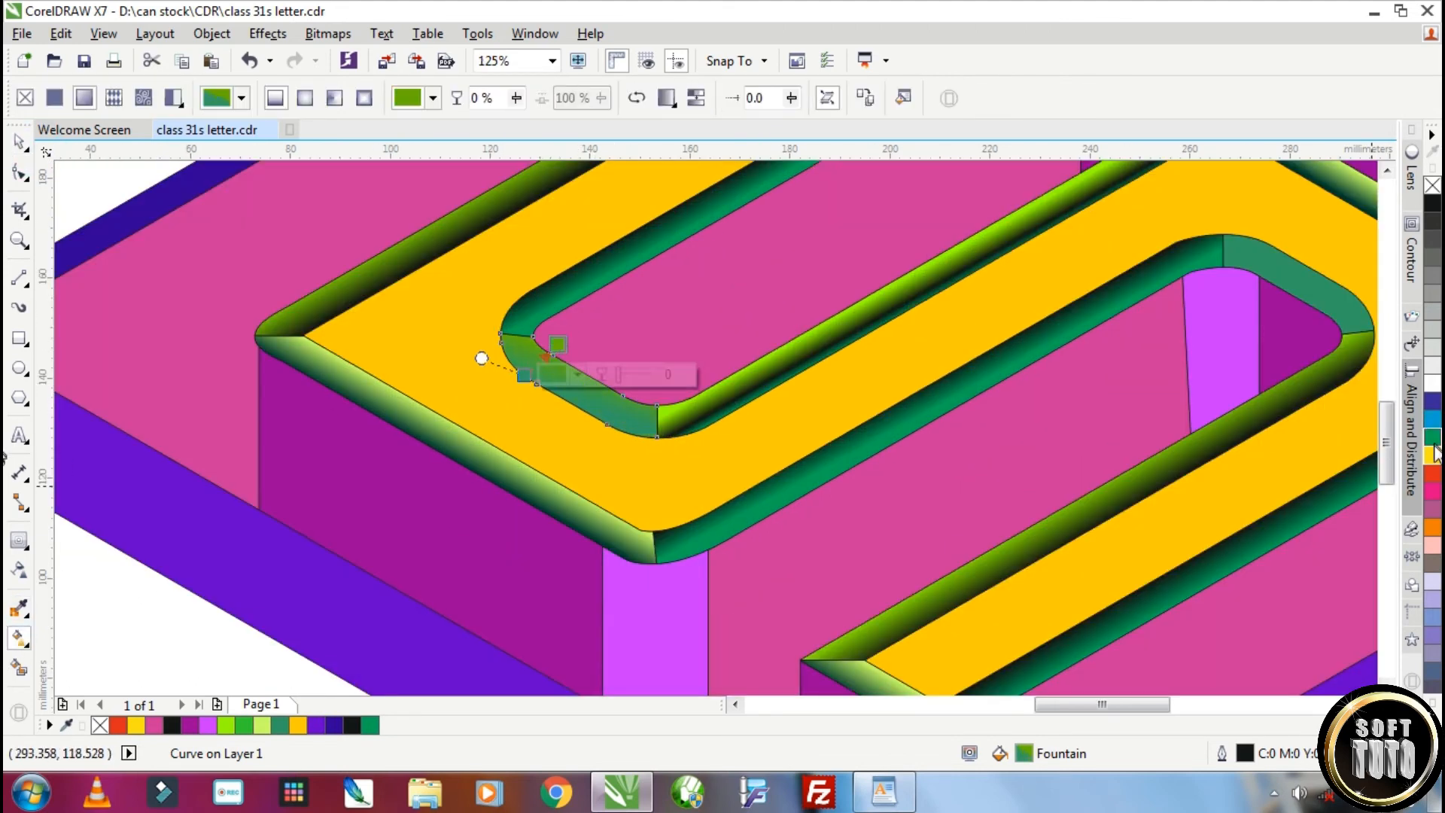
left_click_drag(1432, 455, 1327, 457)
left_click_drag(558, 344, 604, 426)
left_click_drag(566, 362, 546, 387)
left_click_drag(604, 425, 551, 391)
left_click_drag(639, 402, 648, 404)
key("F3")
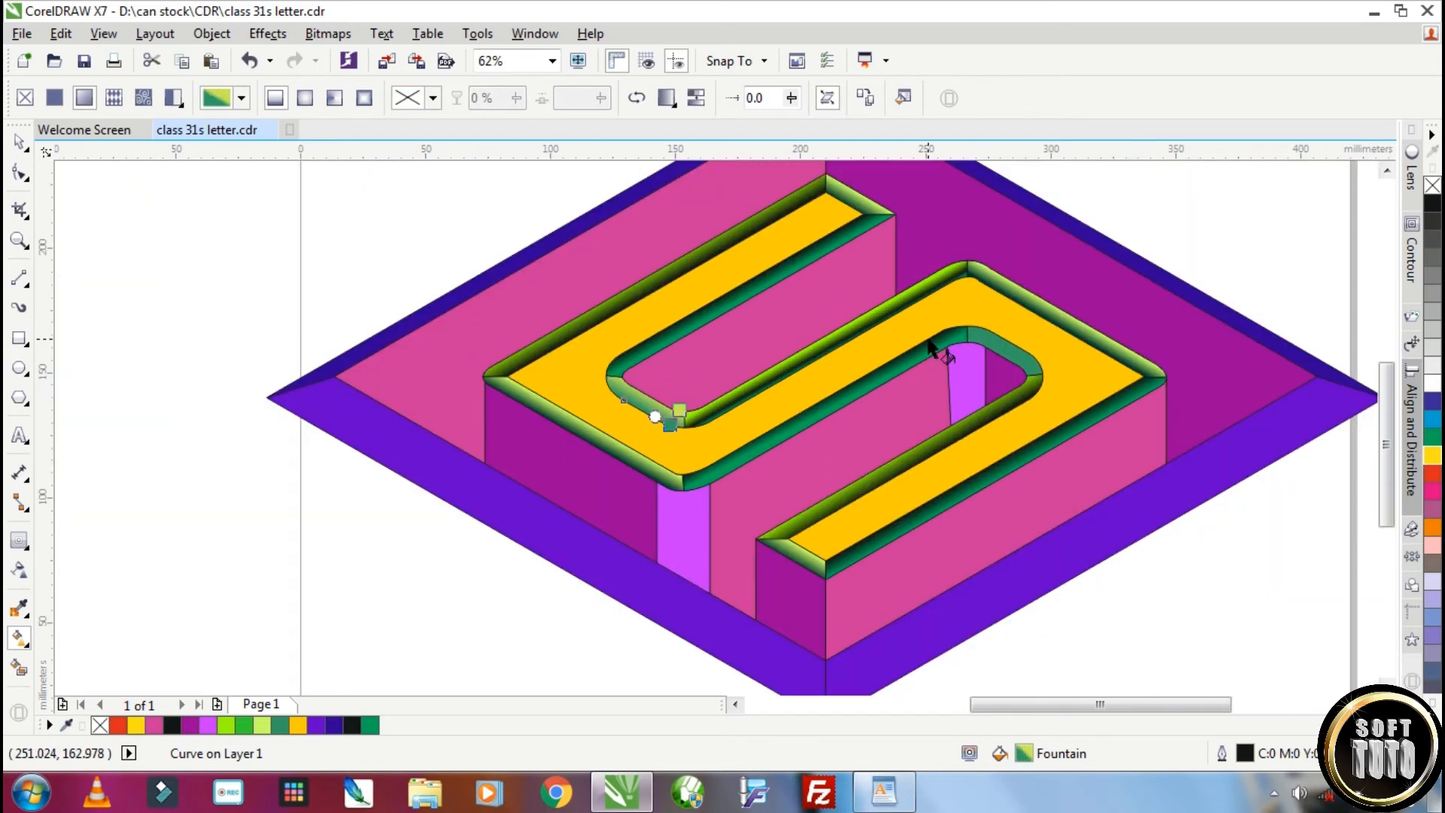
Give the curved bevel at the S's right inner bend the same pale-green-to-teal gradient
key("space")
left_click(1001, 343)
scroll(1034, 348, "up", 1)
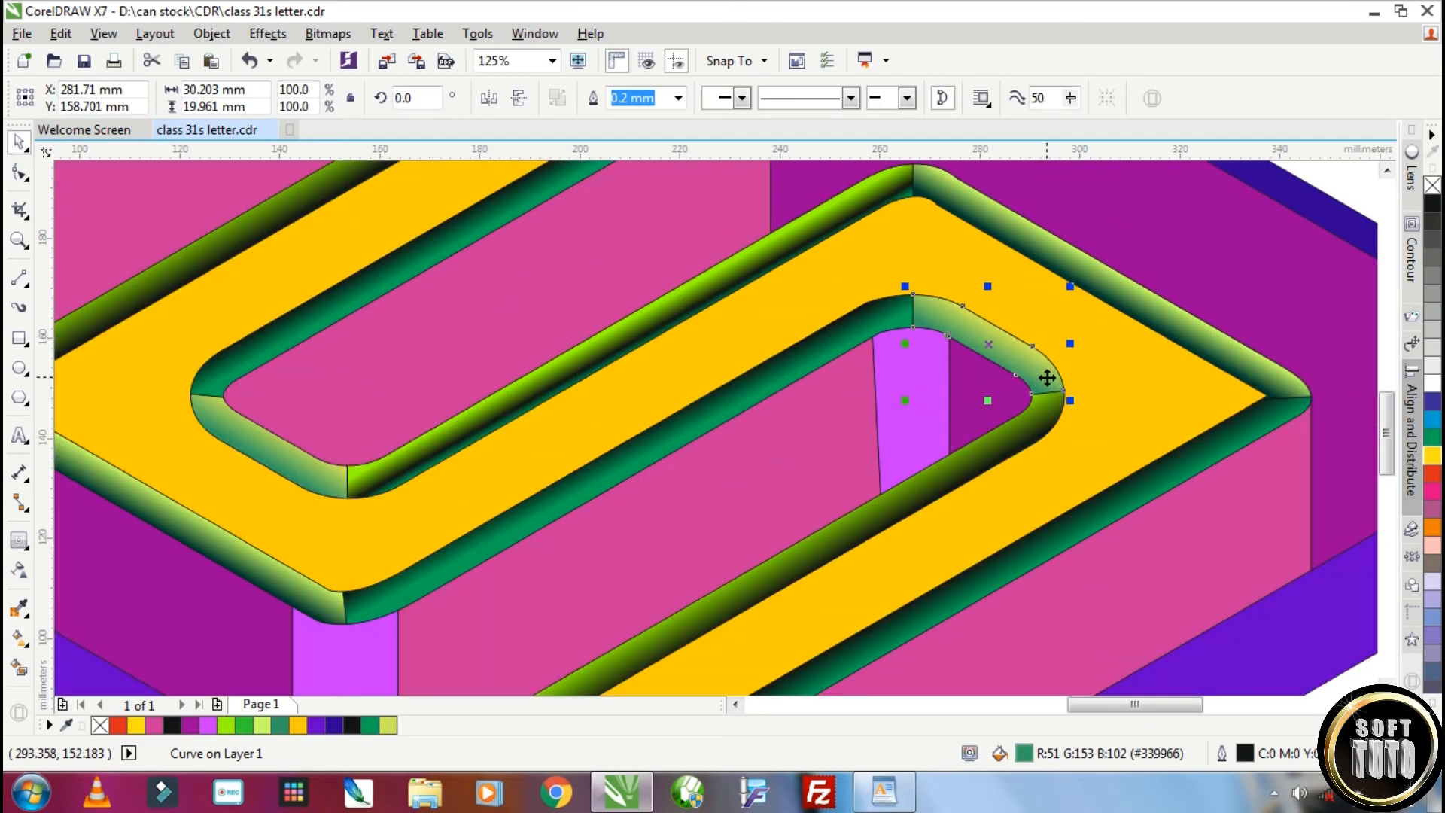
scroll(1047, 378, "down", 1)
left_click(1108, 368)
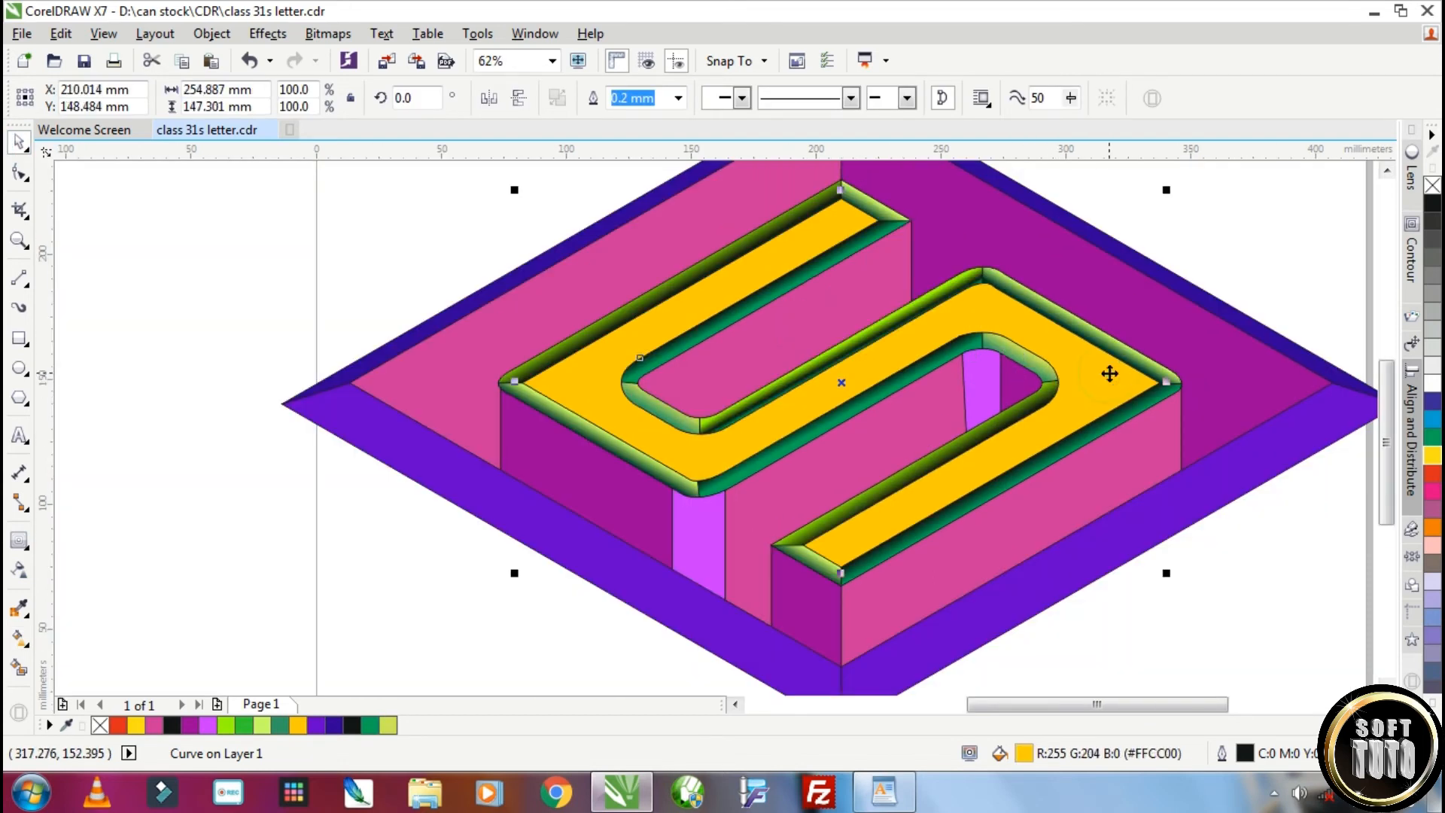
Draw an ellipse about 30 mm wide and 34 mm high beside the rhombus, with an overlapping copy scaled to 65%
left_click(18, 373)
left_click_drag(131, 395, 204, 479)
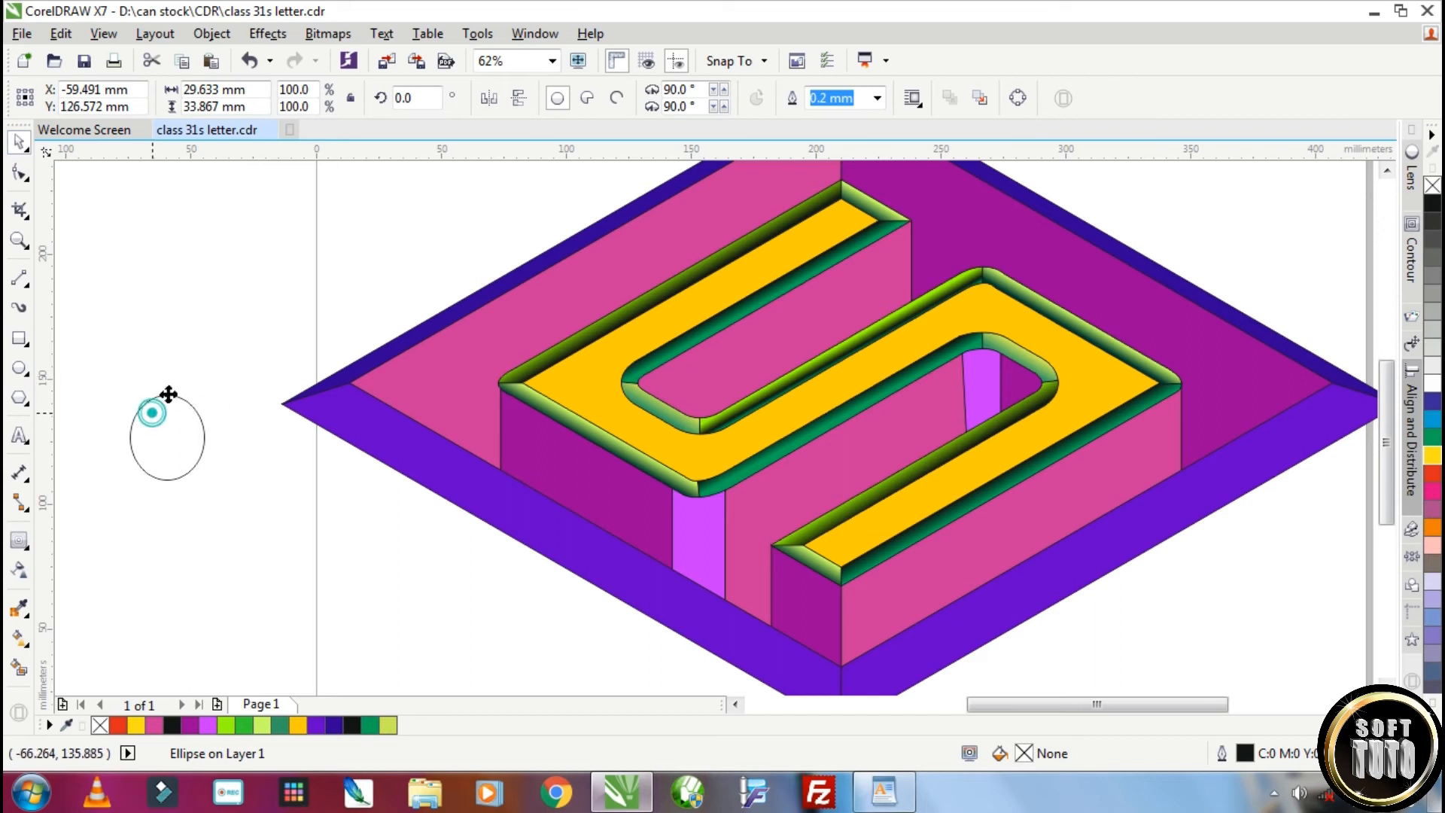
right_click(182, 388)
left_click_drag(152, 413, 228, 380)
left_click(167, 395)
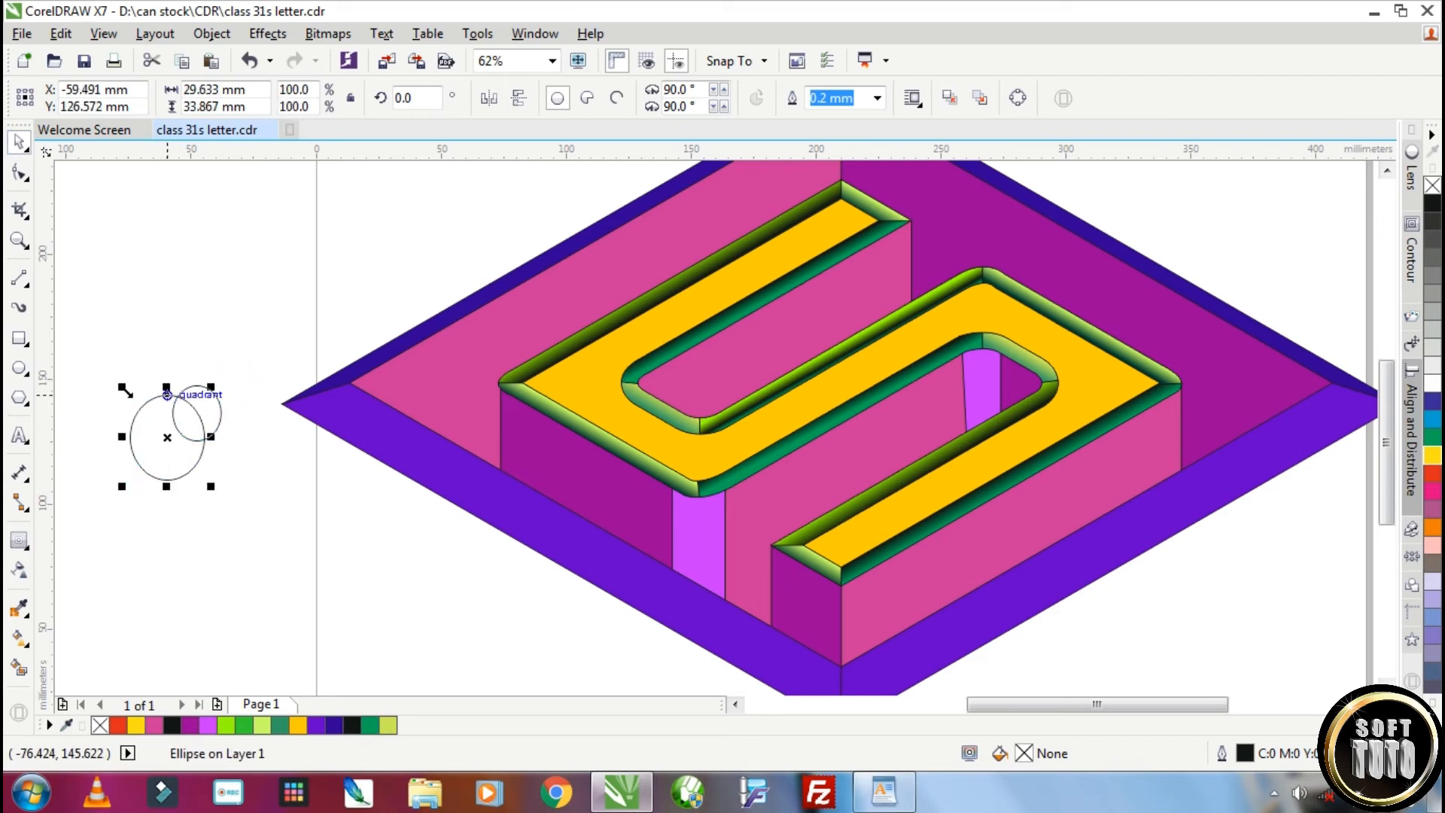
Shrink the larger ellipse and set outline widths of 1.5 mm on it and 1.0 mm on the smaller one
left_click_drag(125, 390, 137, 404)
scroll(183, 436, "up", 1)
left_click(877, 99)
left_click(840, 184)
left_click(877, 99)
left_click(833, 241)
left_click(246, 360)
left_click(877, 98)
left_click(833, 227)
Distort both ellipses with the Twirl tool into an intertwined swirl ornament
left_click(27, 179)
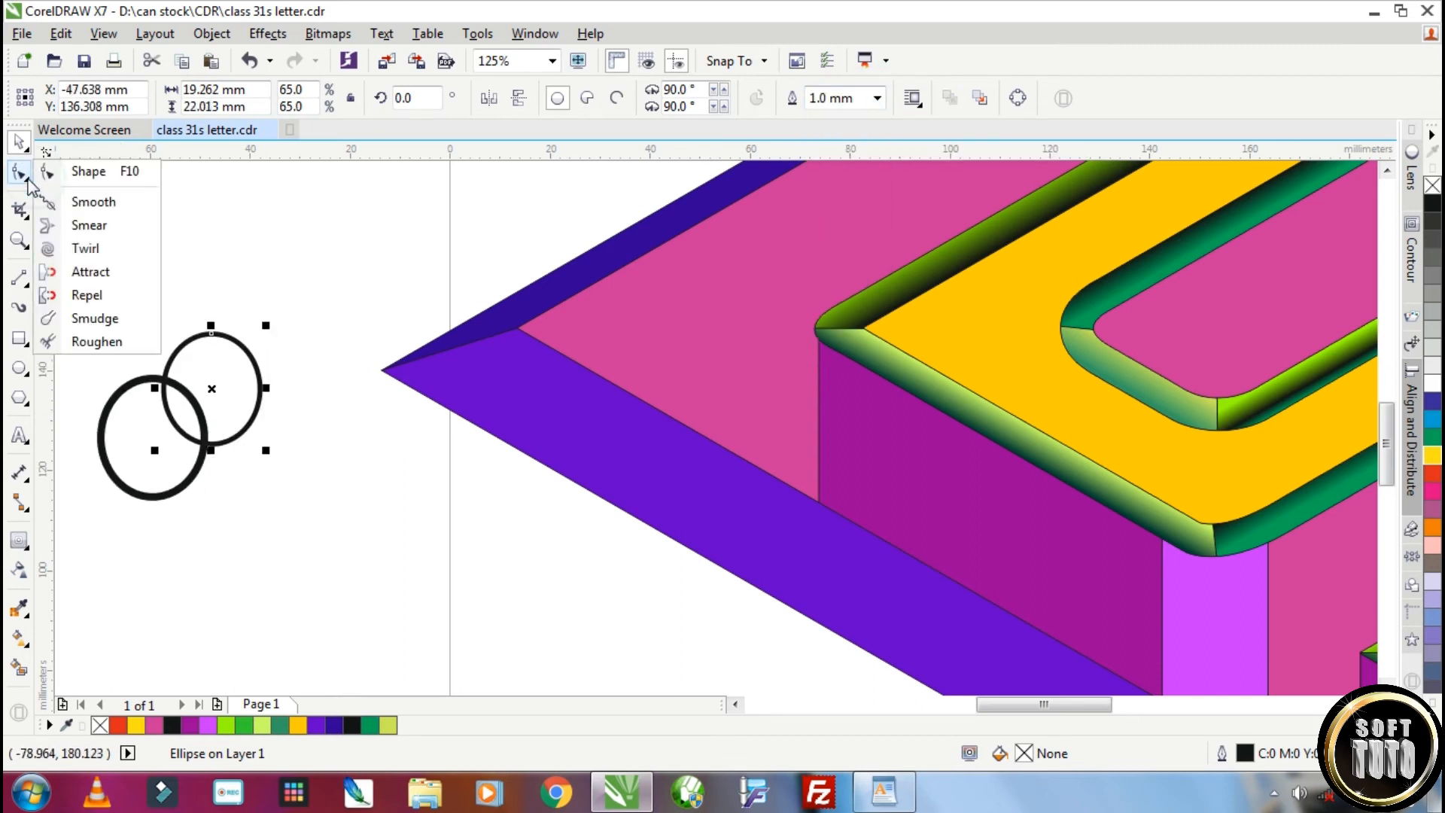
left_click(85, 248)
mouse_move(258, 339)
left_mouse_down()
mouse_move(226, 403)
mouse_move(139, 384)
mouse_move(244, 387)
left_mouse_up()
mouse_move(137, 493)
left_mouse_down()
mouse_move(91, 394)
mouse_move(200, 452)
mouse_move(258, 451)
mouse_move(281, 500)
mouse_move(241, 323)
mouse_move(274, 381)
left_mouse_up()
left_click(19, 140)
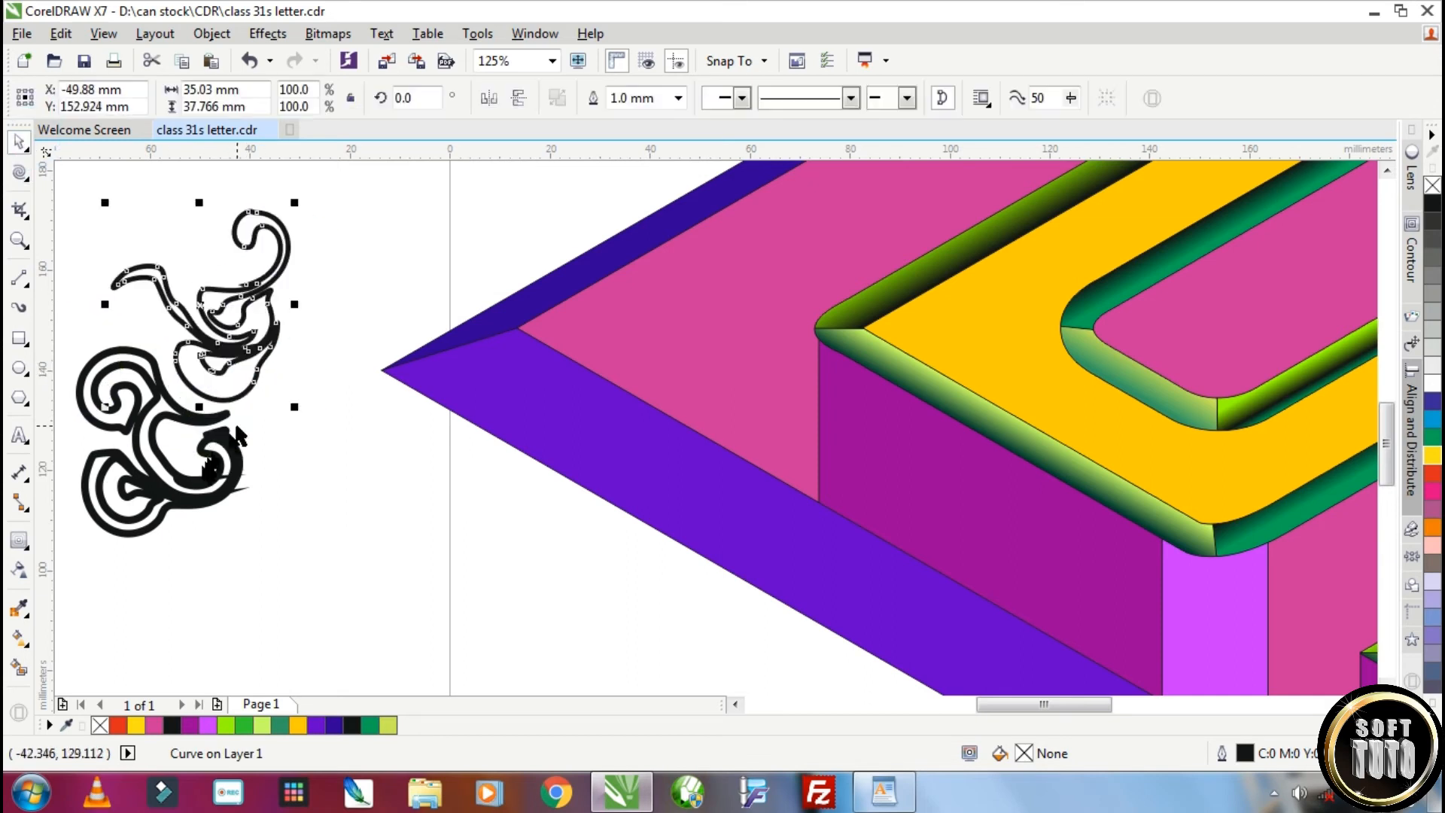
left_click(18, 171)
mouse_move(301, 458)
left_mouse_down()
mouse_move(234, 446)
mouse_move(335, 368)
mouse_move(286, 444)
mouse_move(230, 426)
mouse_move(245, 421)
left_mouse_up()
left_click_drag(236, 290, 271, 307)
left_click(19, 141)
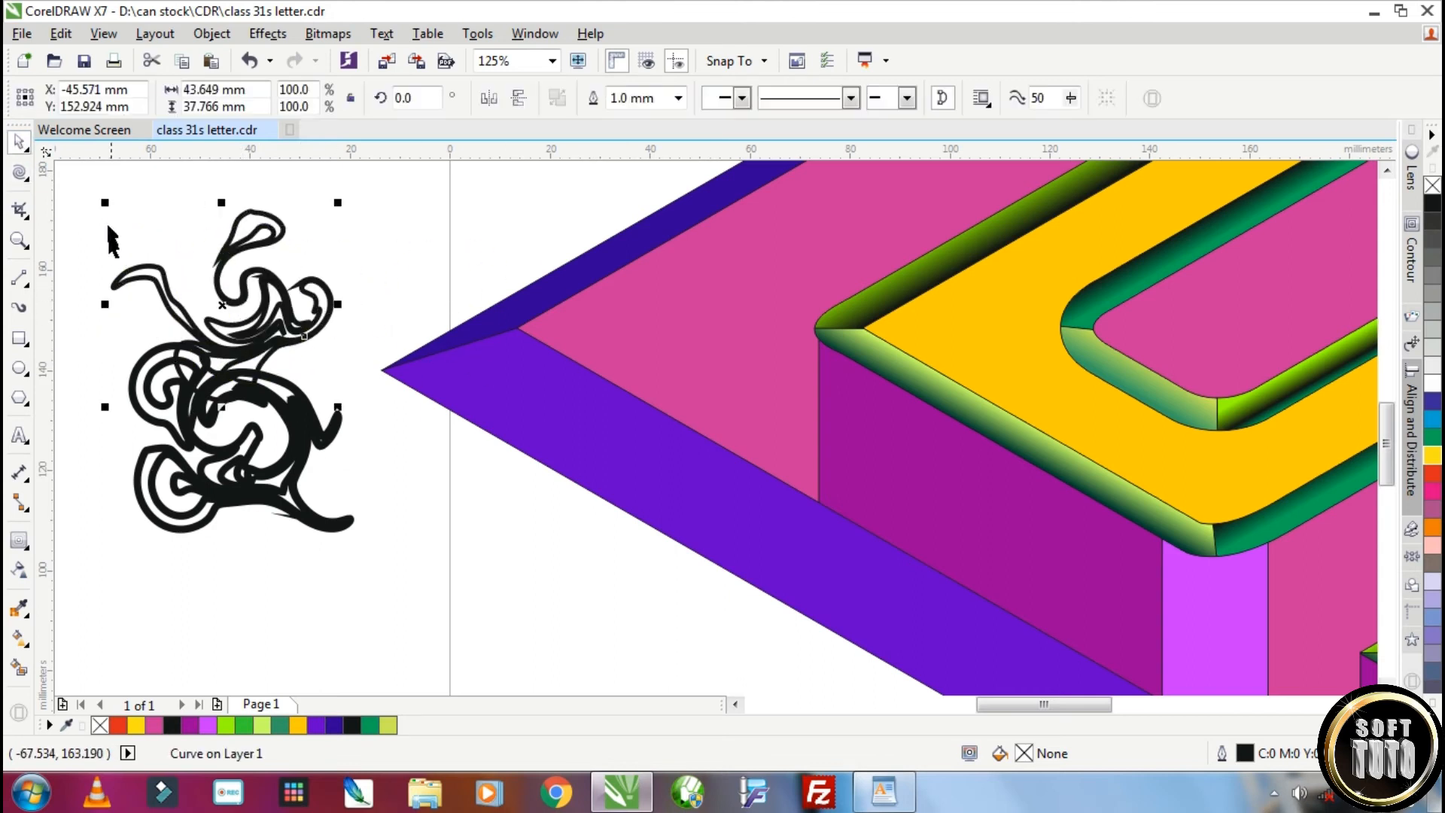
Convert the swirls' outlines to objects and give the lower swirl a linear yellow-to-orange fountain fill with a plum middle stop
left_click(211, 33)
left_click(277, 490)
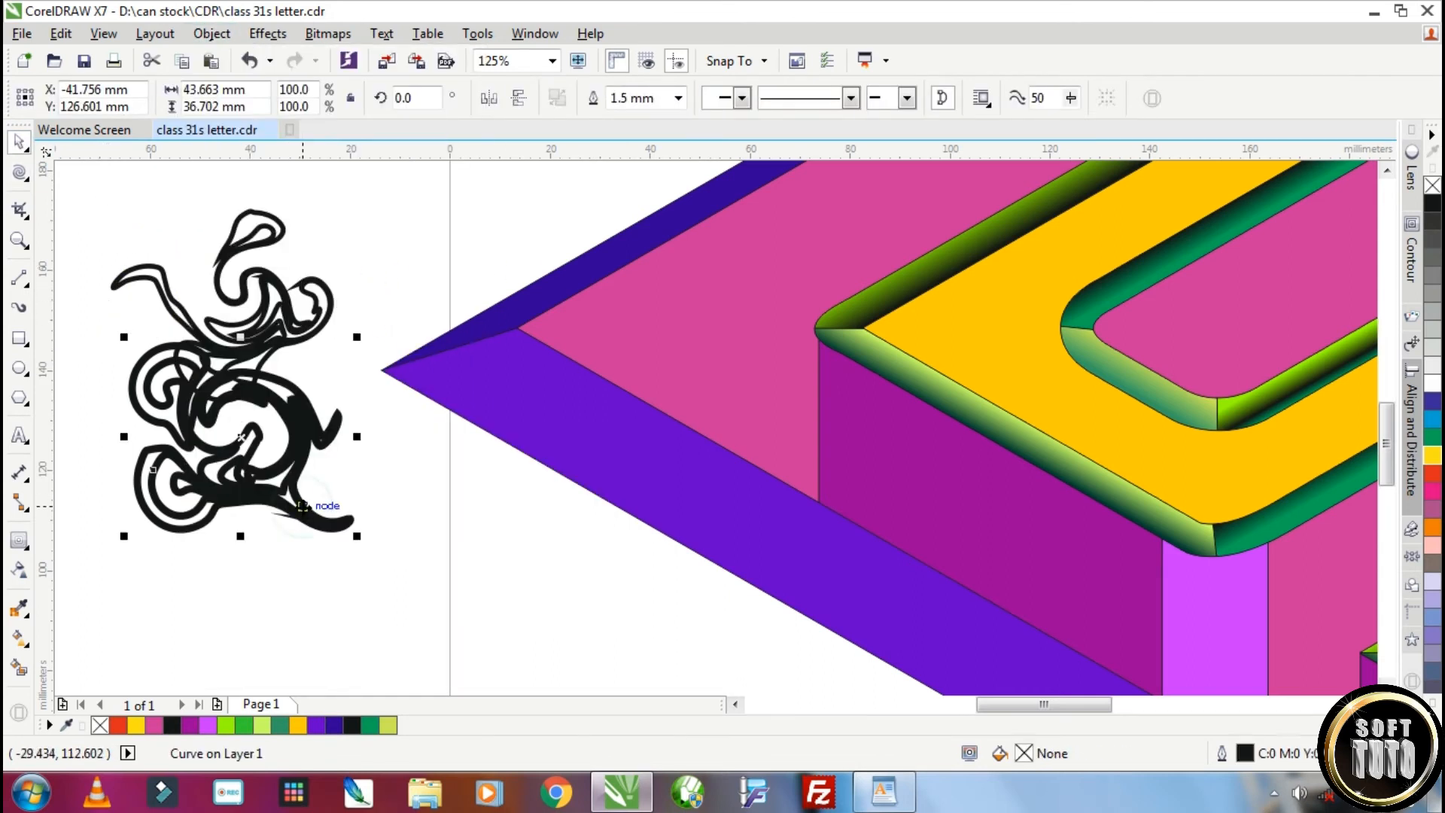
left_click(18, 638)
left_click_drag(140, 470, 305, 365)
left_click_drag(1433, 456, 142, 471)
left_click_drag(323, 414, 203, 430)
left_click_drag(1432, 528, 305, 365)
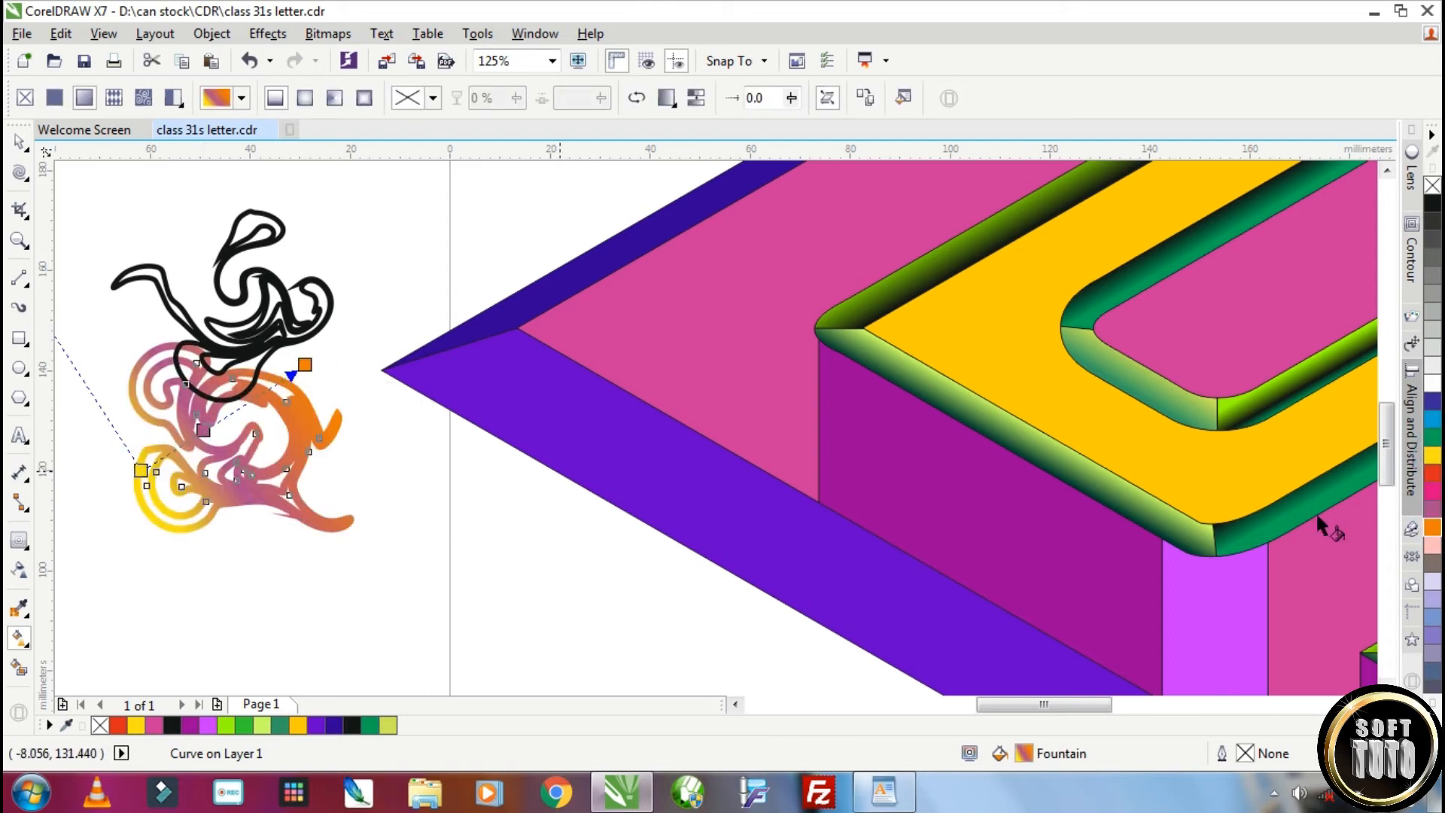
Recolour the middle stop of the lower swirl's gradient red-orange and shift its yellow end outward
left_click(1433, 481)
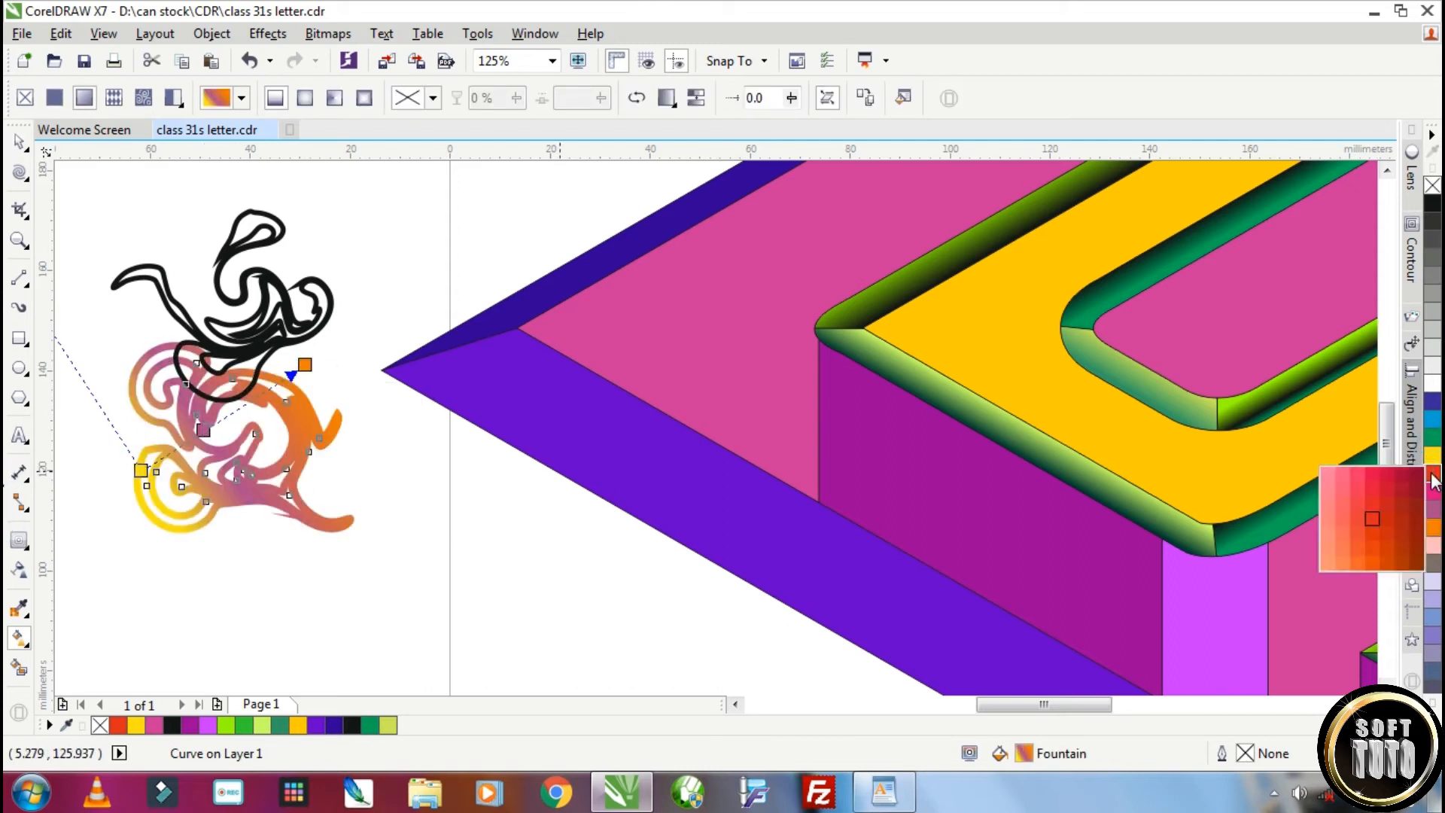
double_click(202, 432)
left_click_drag(142, 473, 139, 508)
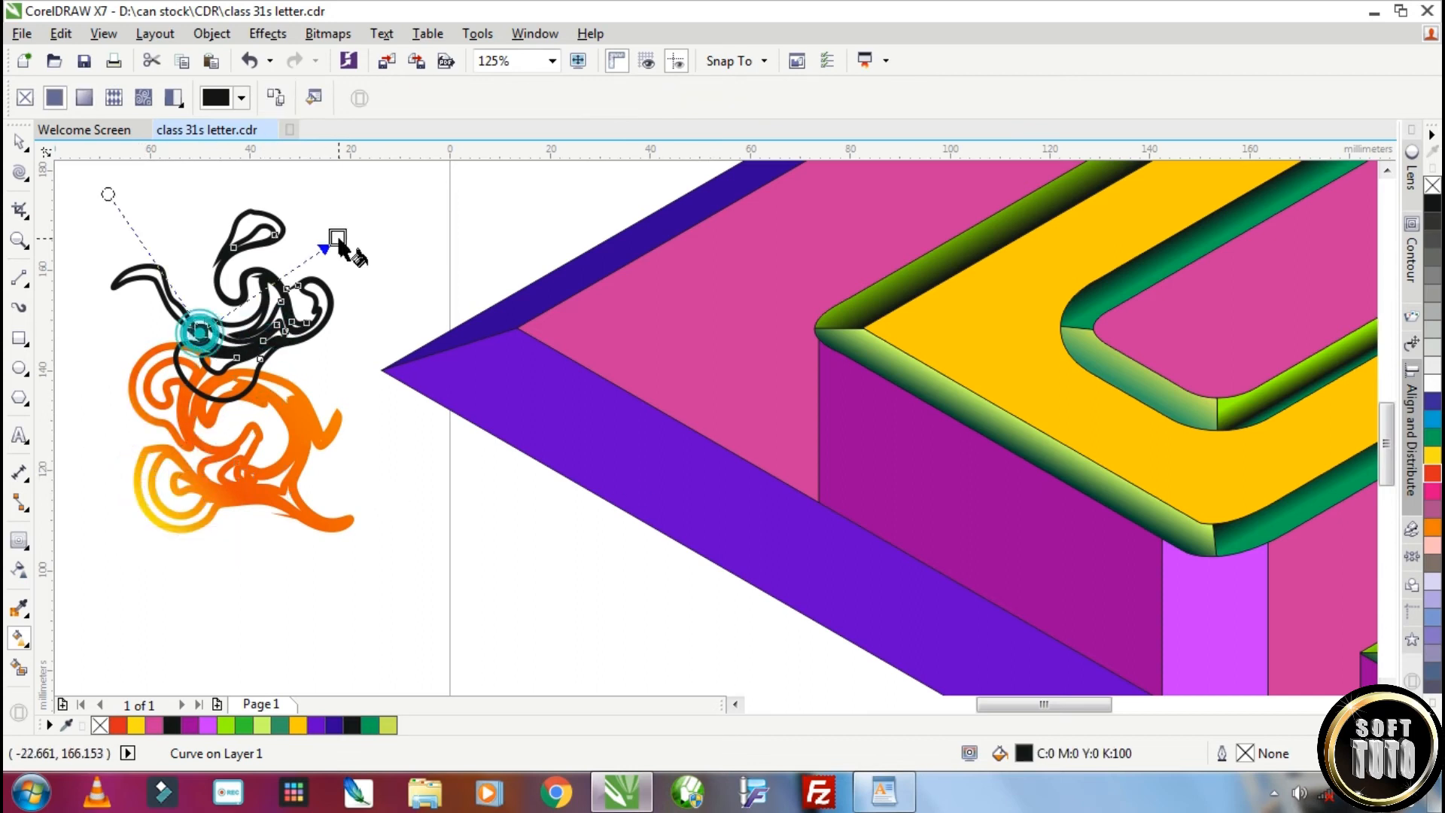
Fill the upper swirl with a linear fountain fill in yellow and yellow-green
left_click_drag(338, 239, 338, 239)
left_click_drag(1436, 457, 1135, 485)
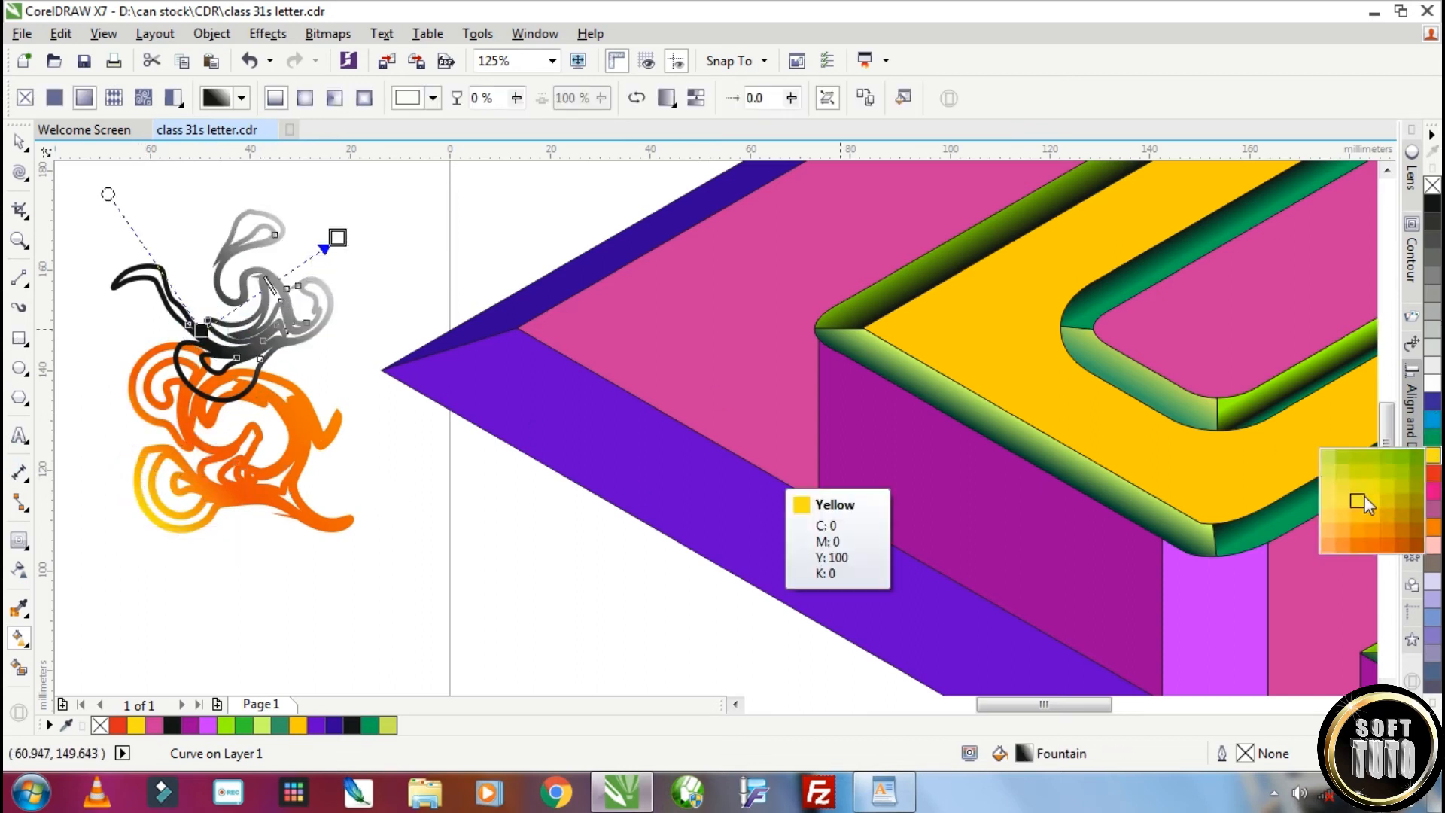
left_click_drag(1362, 503, 1363, 503)
left_click_drag(1433, 462, 1433, 462)
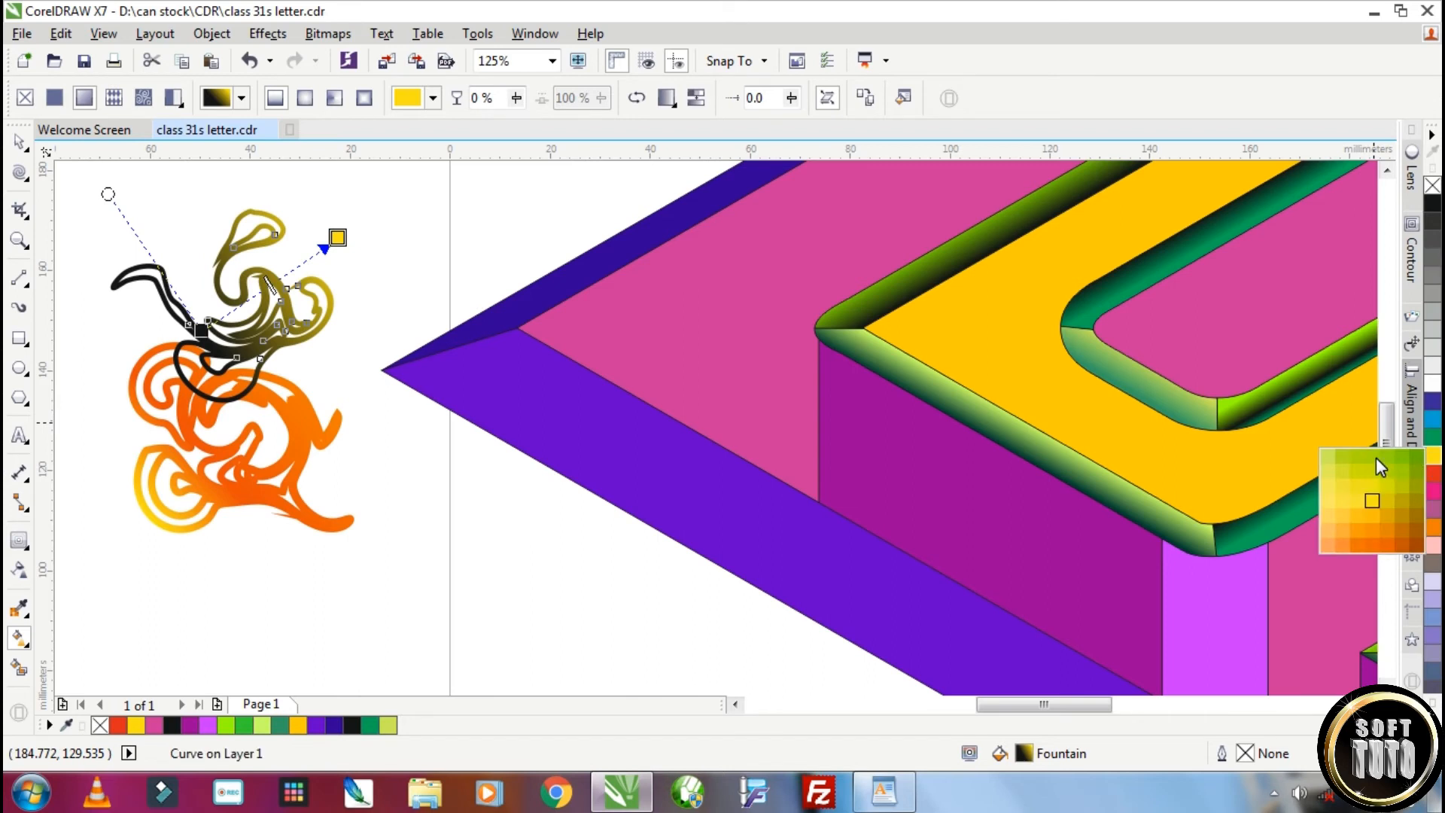
left_click_drag(228, 322, 230, 322)
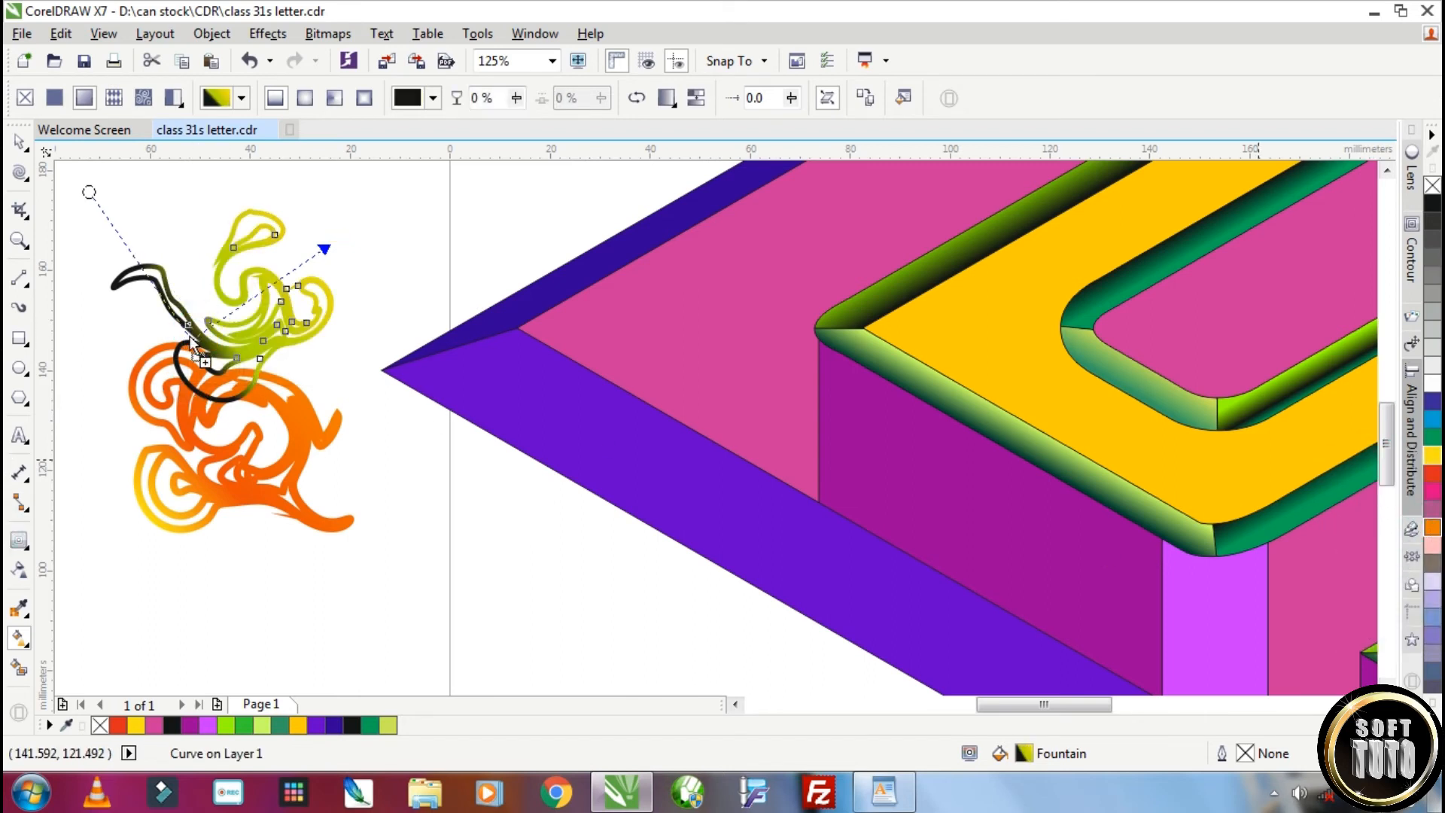
key("space")
scroll(241, 372, "down", 2)
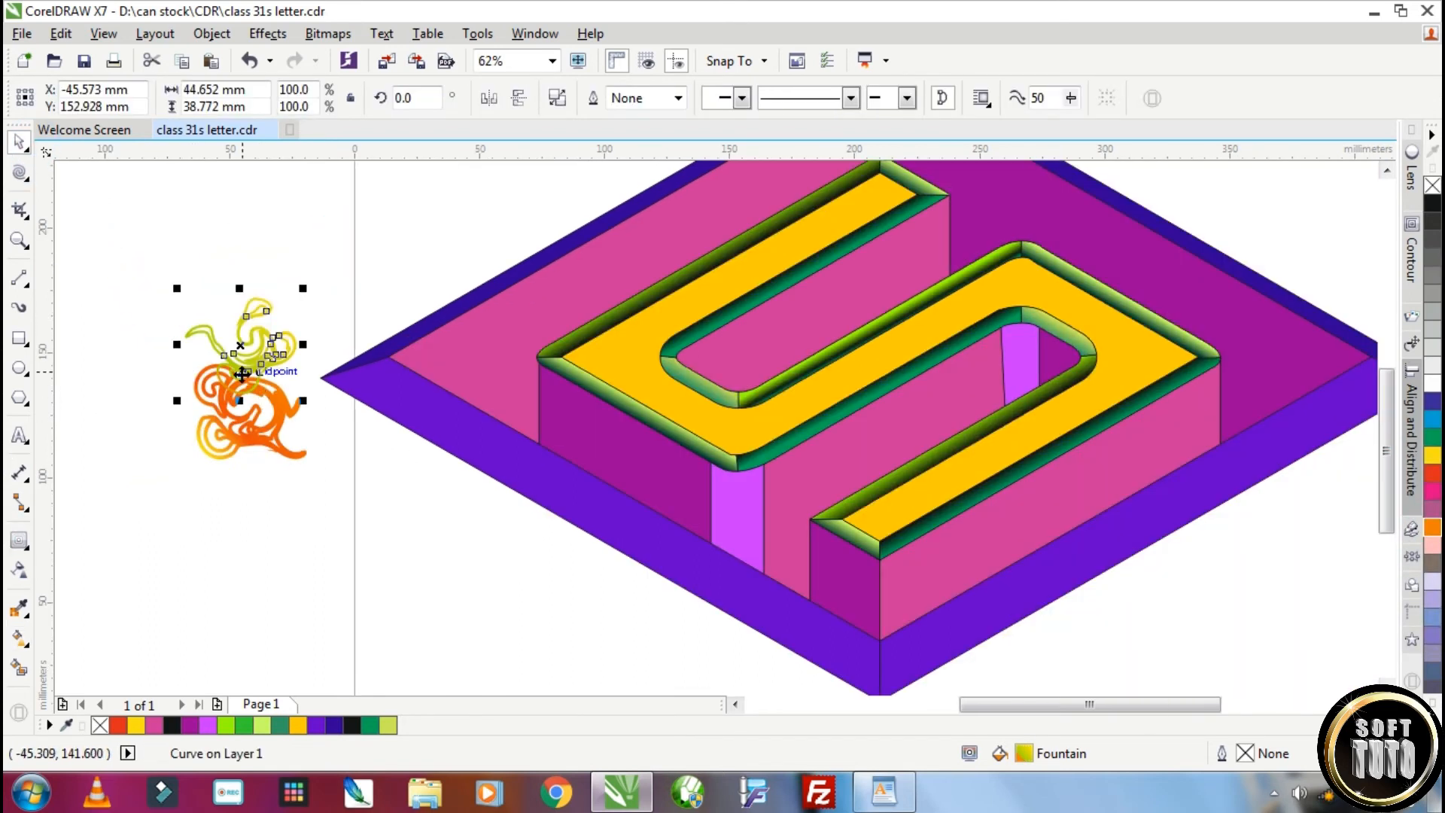
Duplicate the swirls into a cluster of eight objects beside the rhombus
left_click(240, 393, "shift")
scroll(273, 525, "down", 1)
scroll(272, 528, "up", 1)
left_click_drag(241, 395, 239, 448)
left_click(387, 583)
Remove the red-orange middle stop from the gradients of the orange swirls
left_click(18, 638)
left_click_drag(299, 581, 236, 643)
left_click(410, 484)
double_click(302, 582)
left_click(263, 546)
double_click(246, 534)
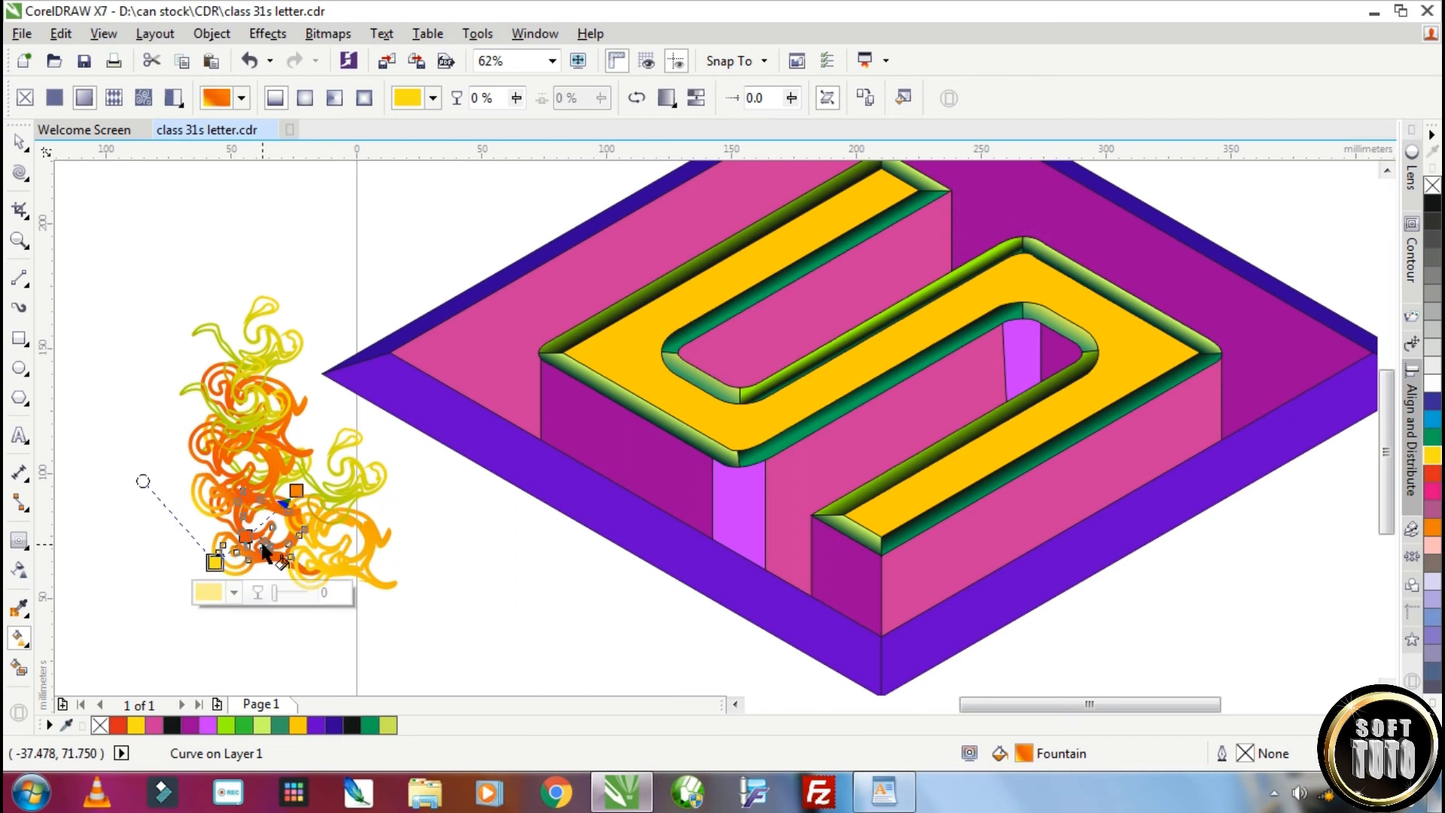
left_click(268, 450)
double_click(225, 474)
left_click(285, 402)
double_click(237, 418)
Group all the swirls and PowerClip the group inside the yellow top face of the S
left_click(20, 142)
left_click_drag(144, 264, 433, 624)
left_click(930, 99)
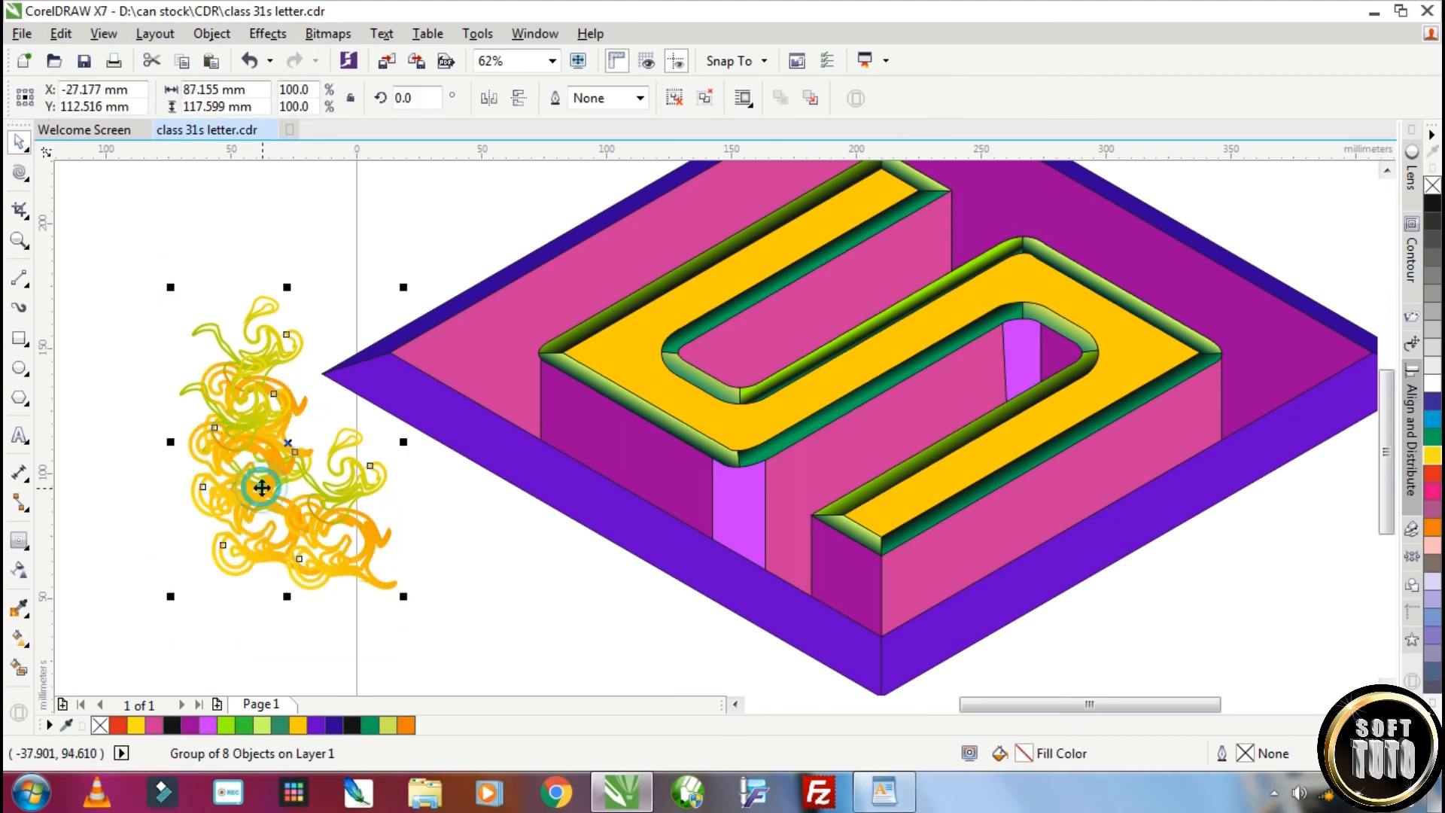
right_click(262, 487)
left_click(316, 257)
left_click(623, 339)
Edit the yellow face's PowerClip contents and spread copies of the swirl group over the whole S face
left_click(852, 371, "ctrl")
left_click(856, 364)
left_click_drag(855, 364, 726, 349)
left_click_drag(723, 365, 887, 303)
left_click_drag(879, 318, 1117, 333)
left_click_drag(1148, 416, 897, 522)
left_click_drag(871, 307, 887, 199)
left_click(1266, 401, "ctrl")
left_click(1242, 568)
scroll(888, 335, "up", 2)
scroll(872, 400, "down", 2)
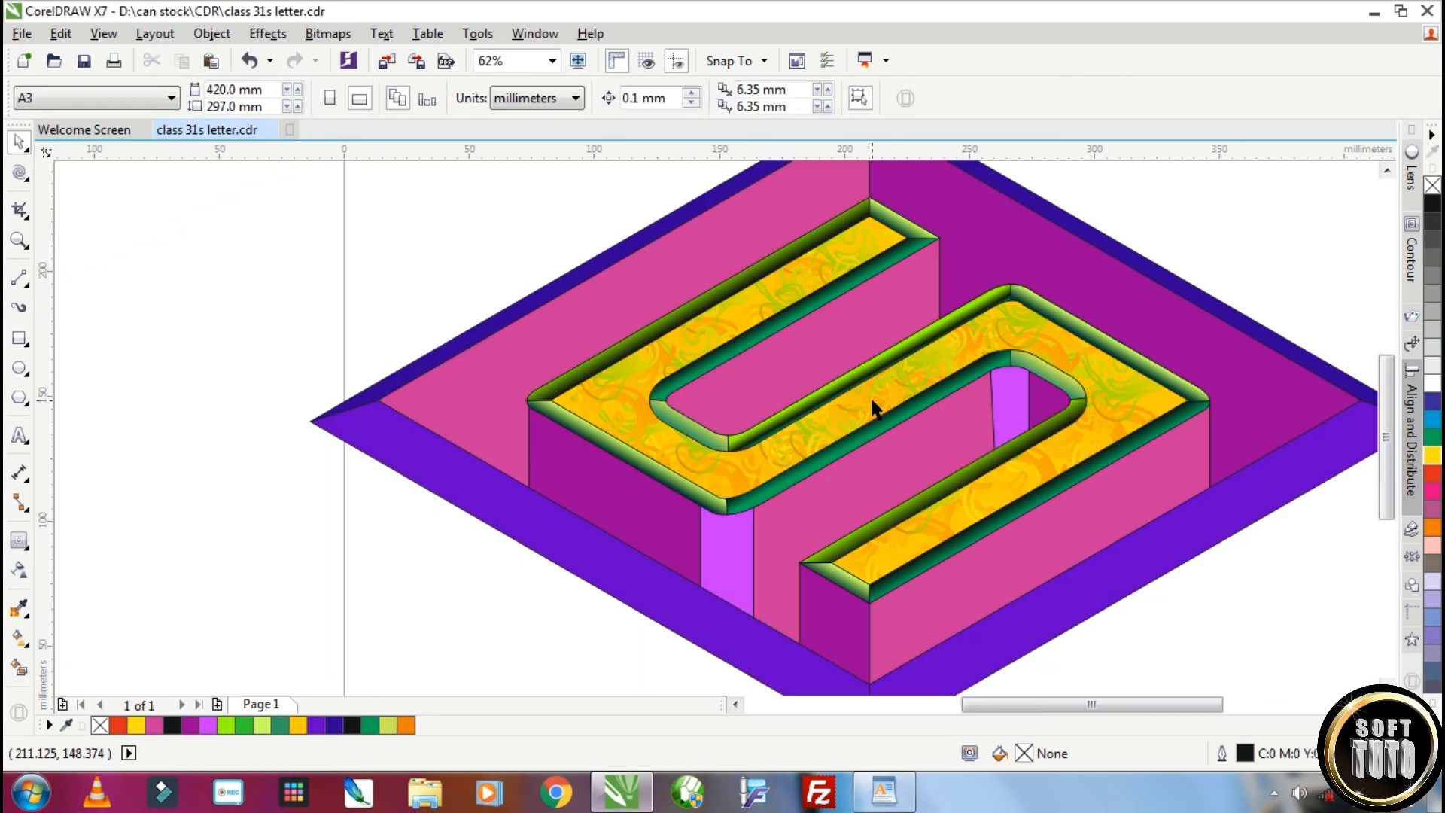
Draw an ellipse over the upper bar, convert it to curves and reshape it into a teardrop along the bar
left_click(19, 368)
left_click_drag(738, 259, 767, 392)
left_click(26, 179)
left_click(97, 173)
key("ctrl+q")
left_click_drag(760, 325, 984, 208)
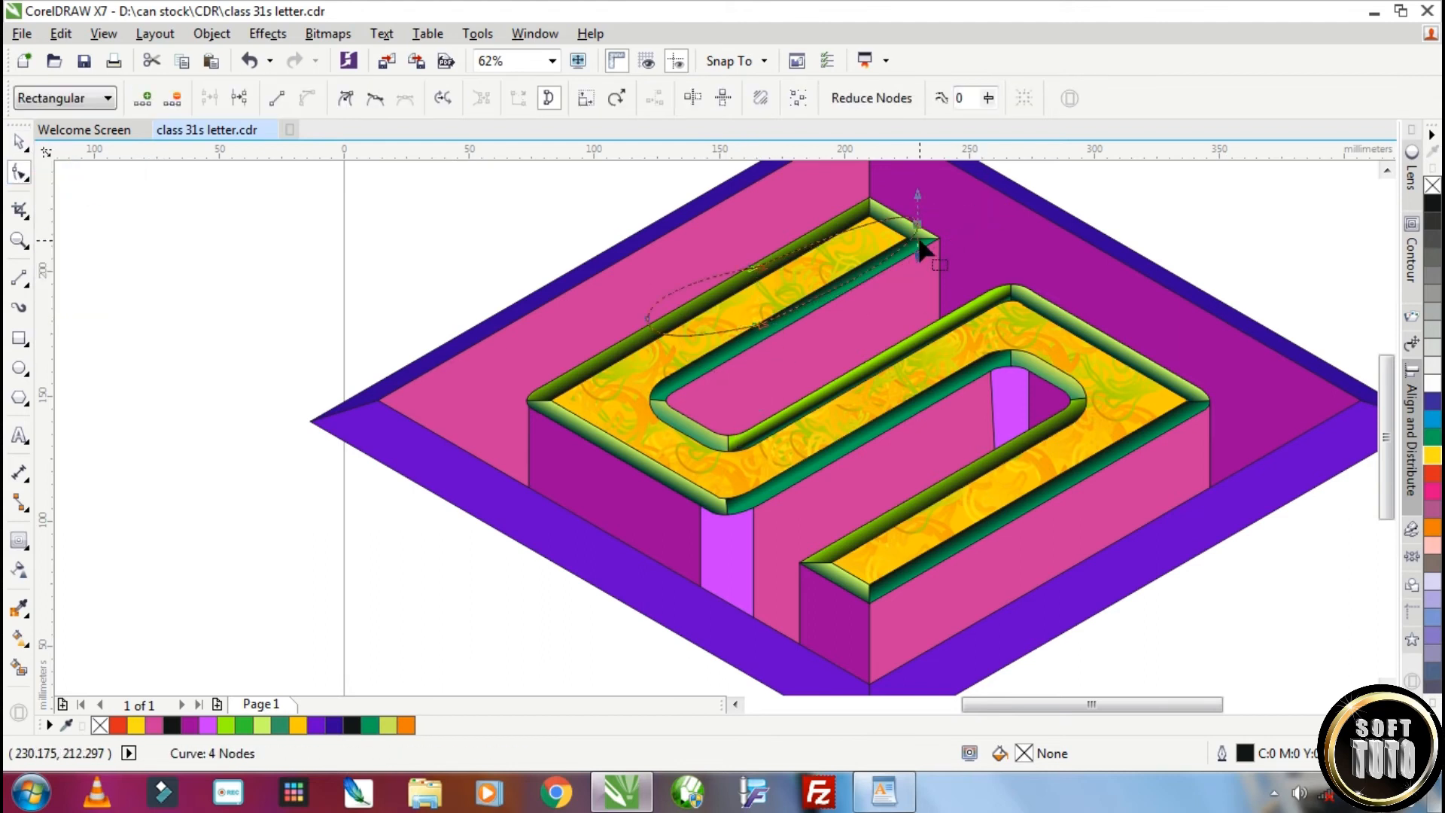
left_click_drag(758, 323, 812, 261)
Fill the teardrop with 10% black, fade it with a linear transparency toward its narrow end and remove its outline
left_click(1432, 365)
left_click(20, 570)
left_click_drag(645, 314, 951, 200)
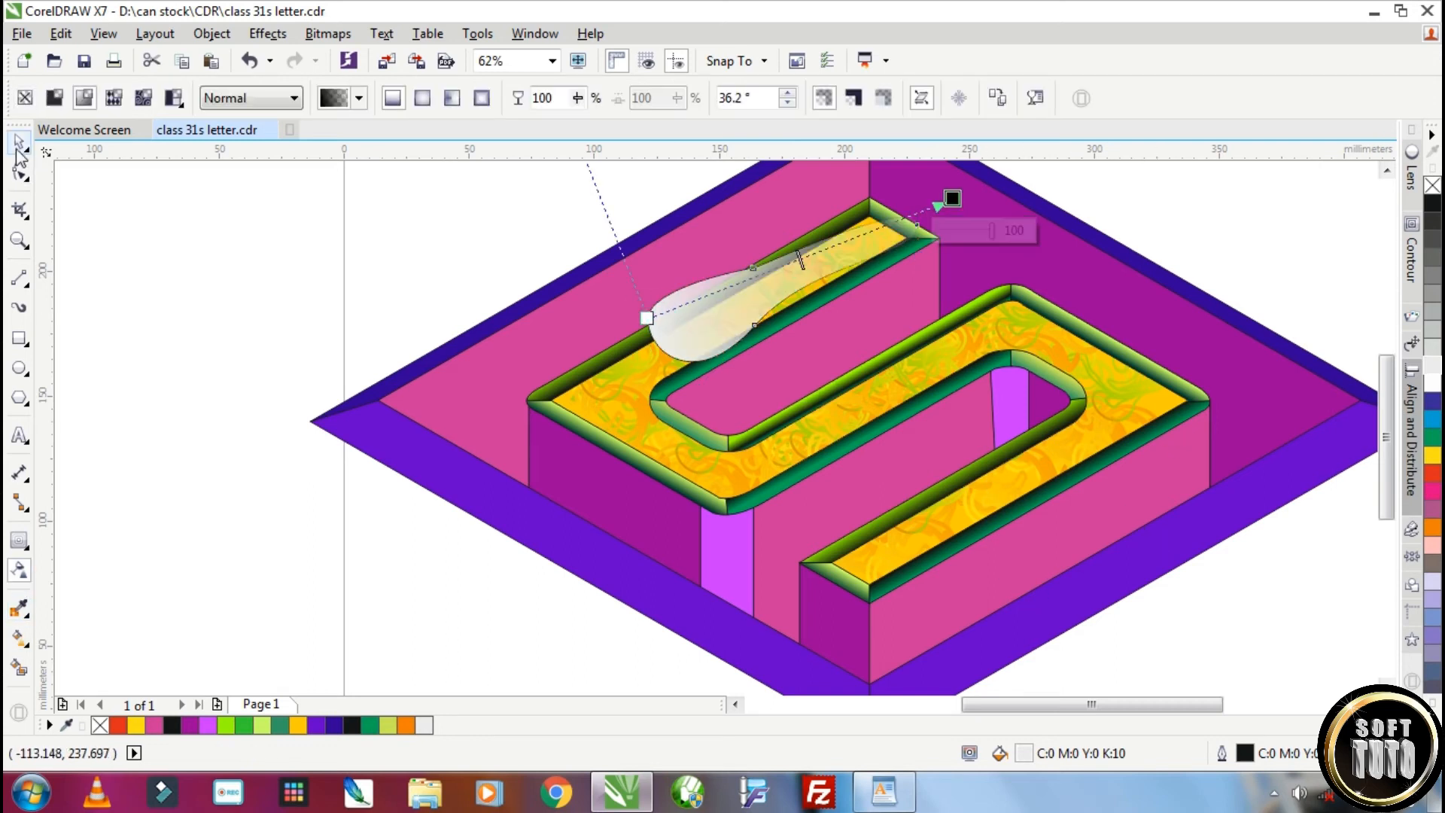
left_click(19, 142)
right_click(1433, 185)
Place two more copies of the highlight along the upper bar and PowerClip one highlight inside the bar's outer bevel
left_click_drag(717, 304, 749, 286)
right_click(654, 380)
left_click_drag(751, 289, 574, 354)
right_click(574, 355)
right_click(779, 291)
left_click(872, 232)
left_click(860, 214)
PowerClip the other two highlights inside the upper bar and the middle bar's upper bevel
right_click(593, 354)
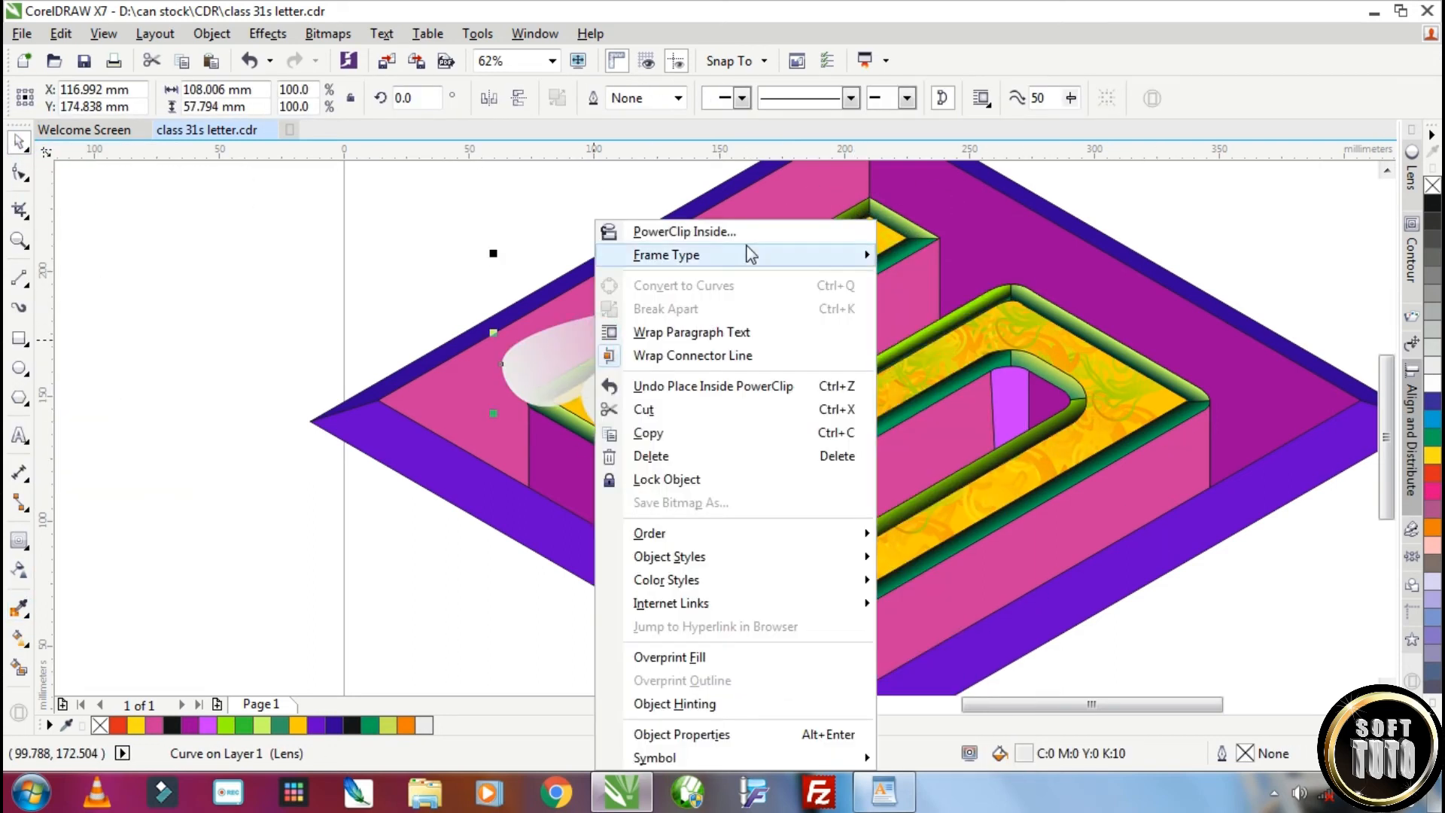
left_click(748, 235)
left_click(703, 319)
right_click(653, 371)
left_click(774, 235)
left_click(846, 392)
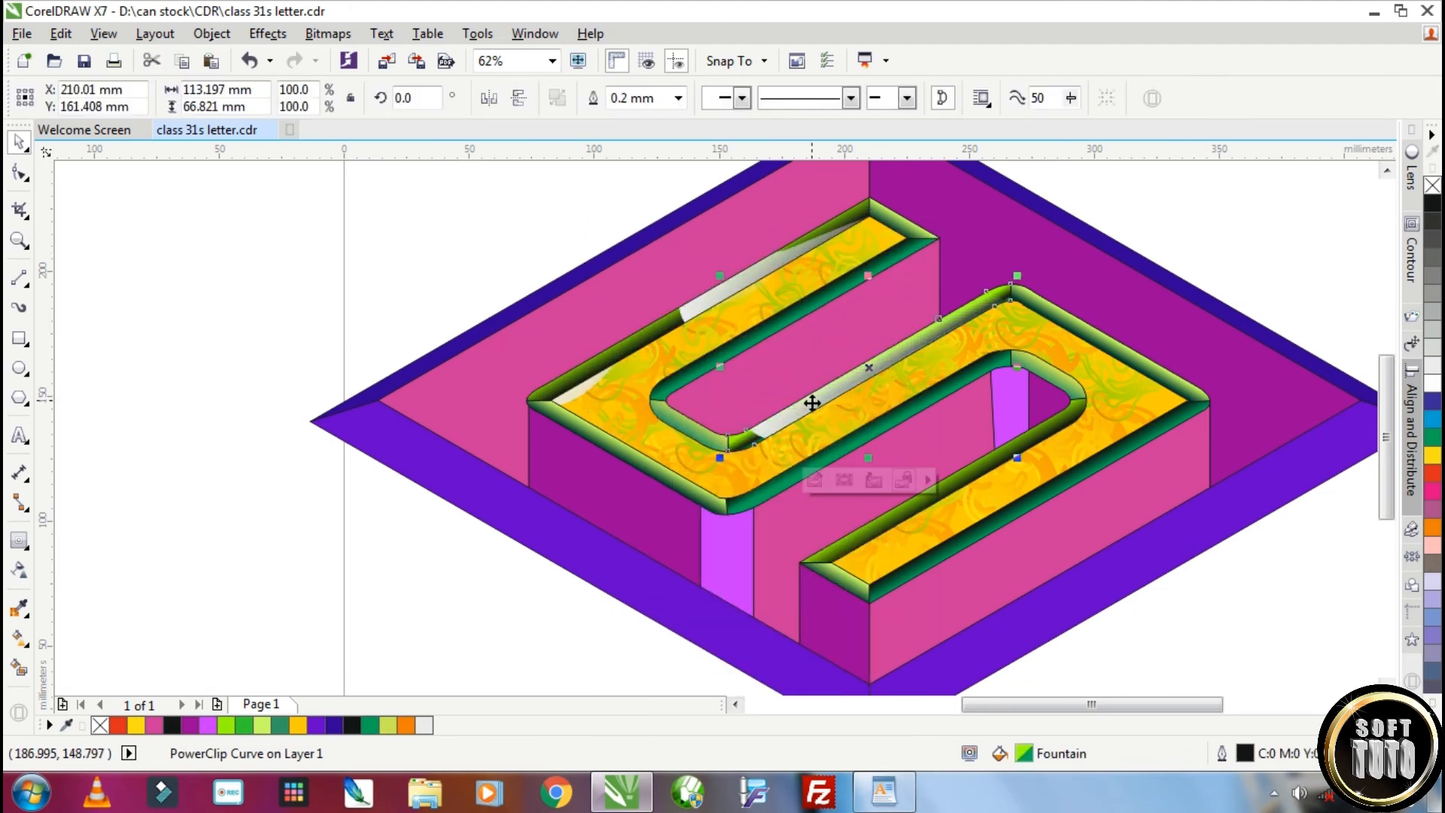
Edit the clipped contents of the middle bar's upper bevel, reposition the highlight and tint it yellow
double_click(811, 404)
mouse_move(809, 387)
left_mouse_down()
mouse_move(861, 381)
mouse_move(783, 384)
left_mouse_up()
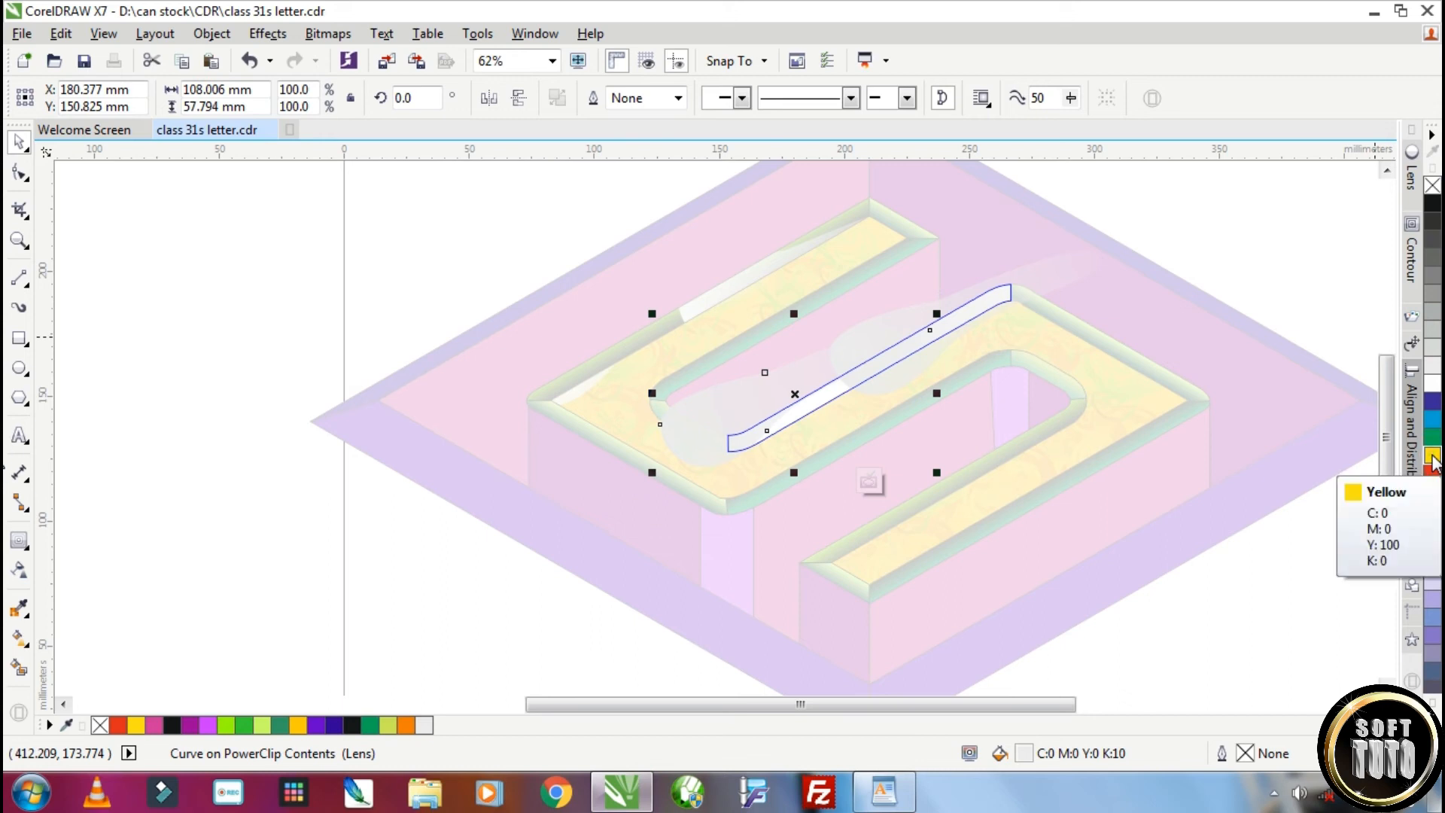
left_click(1432, 459)
left_click_drag(1344, 478, 695, 435)
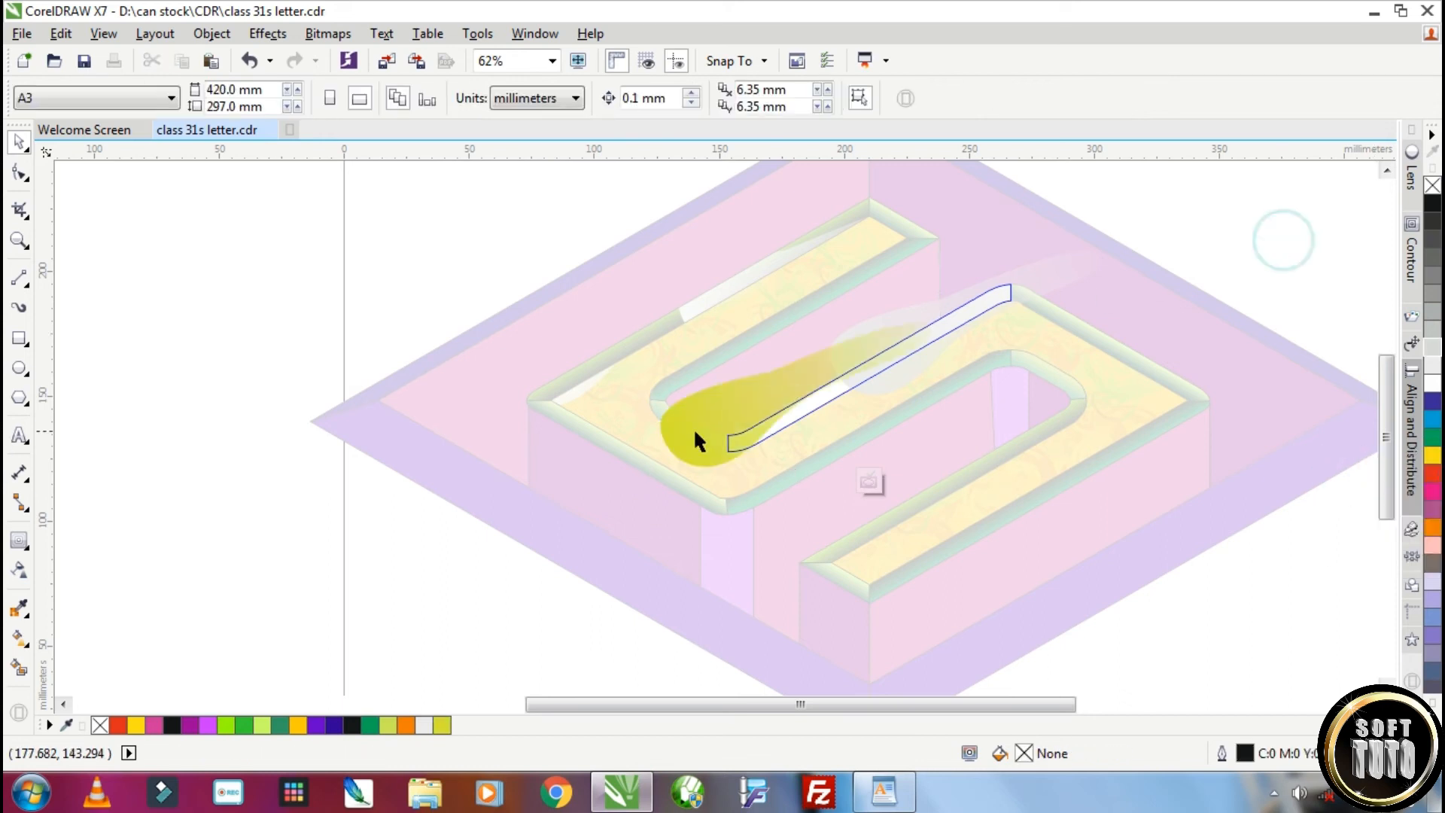
left_click(702, 418)
left_click(524, 589, "ctrl")
Adjust the remaining highlight inside the middle bar's upper bevel and finish editing its clipped contents
left_click(883, 355, "ctrl")
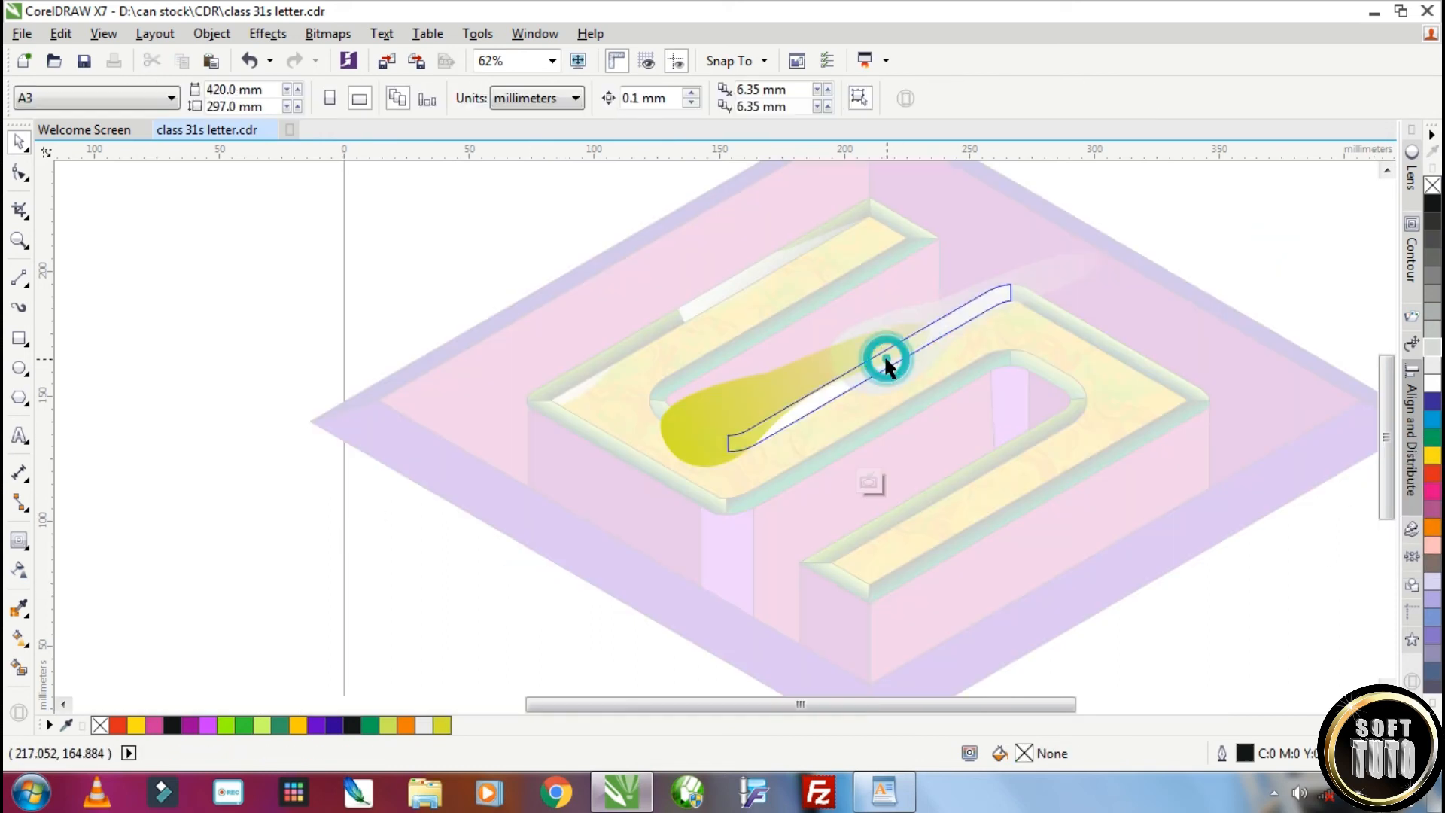
left_click(963, 297)
left_click(947, 312)
left_click_drag(1107, 240, 821, 413)
left_click_drag(1071, 284, 701, 507)
left_click(866, 352)
left_click(833, 368)
Place a highlight over the letter's yellow face, PowerClip it inside the face and edit the clipped contents
left_click_drag(847, 325, 828, 327)
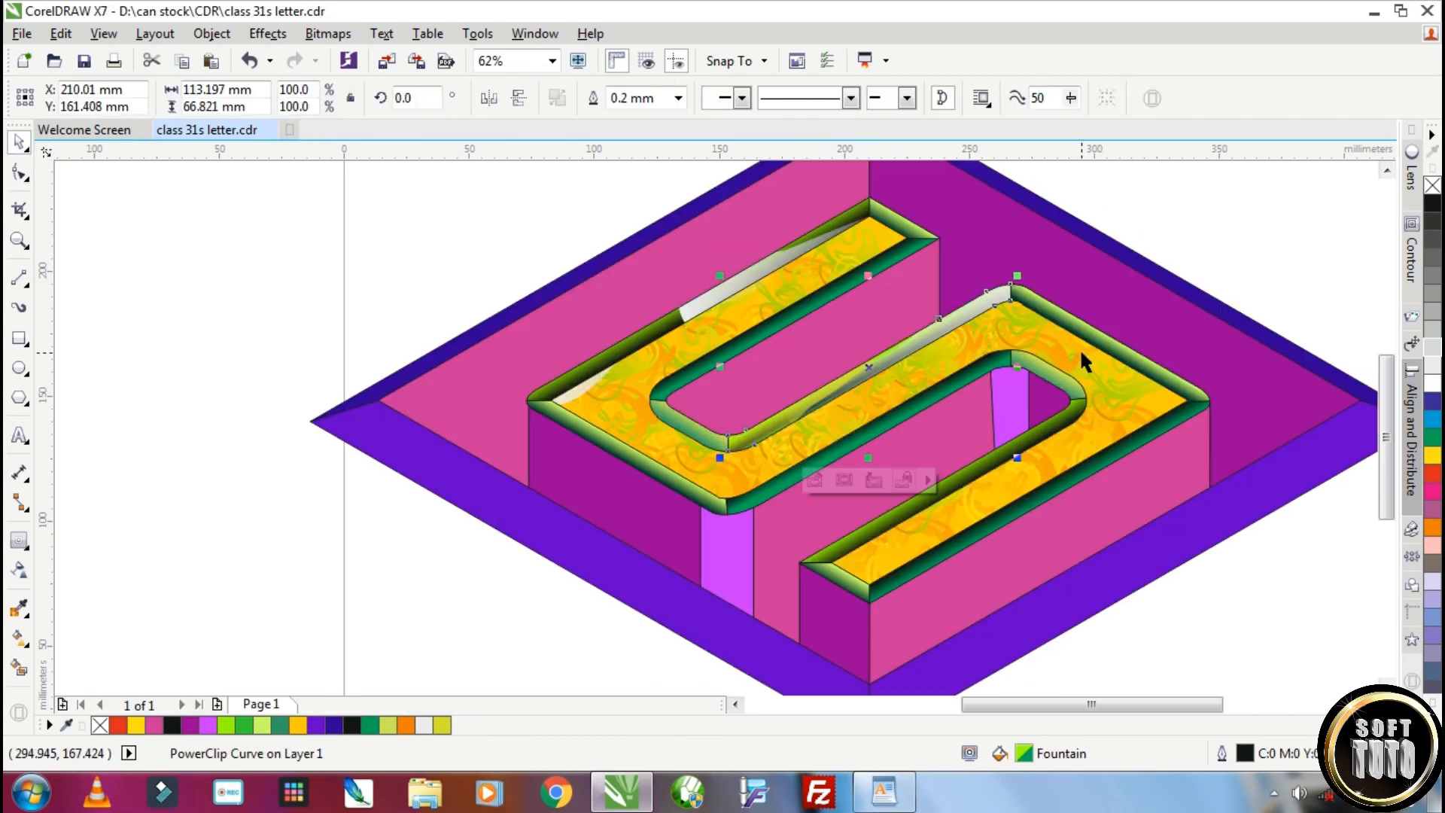
scroll(968, 316, "up", 2)
scroll(968, 317, "down", 2)
left_click_drag(790, 376, 801, 438)
right_click(686, 387)
left_click(741, 249)
left_click(611, 394)
left_click(637, 391, "ctrl")
Distribute copies of the pale and yellow highlights along the bars inside the letter's clipped face
right_click(801, 438)
left_click_drag(820, 446, 1013, 487)
right_click(1013, 487)
left_click(861, 233)
left_click_drag(862, 232, 883, 218)
left_click(526, 363)
left_click_drag(526, 363, 692, 401)
right_click(720, 298)
right_click(1054, 404)
right_click(700, 489)
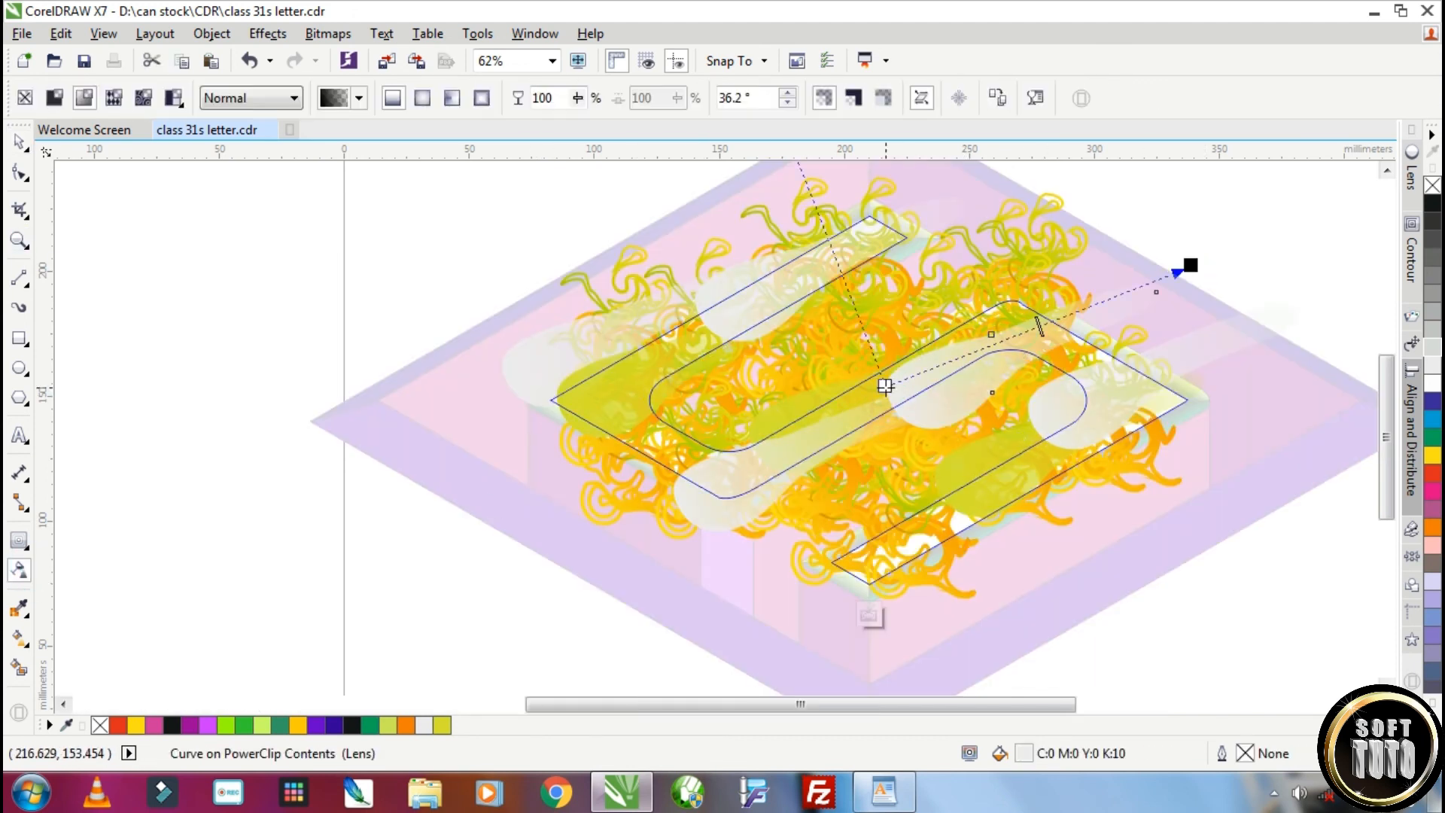
Soften the highlights clipped in the letter's face with linear transparency and finish editing the contents
left_click_drag(885, 386, 713, 426)
left_click(730, 486)
left_click_drag(671, 488, 513, 512)
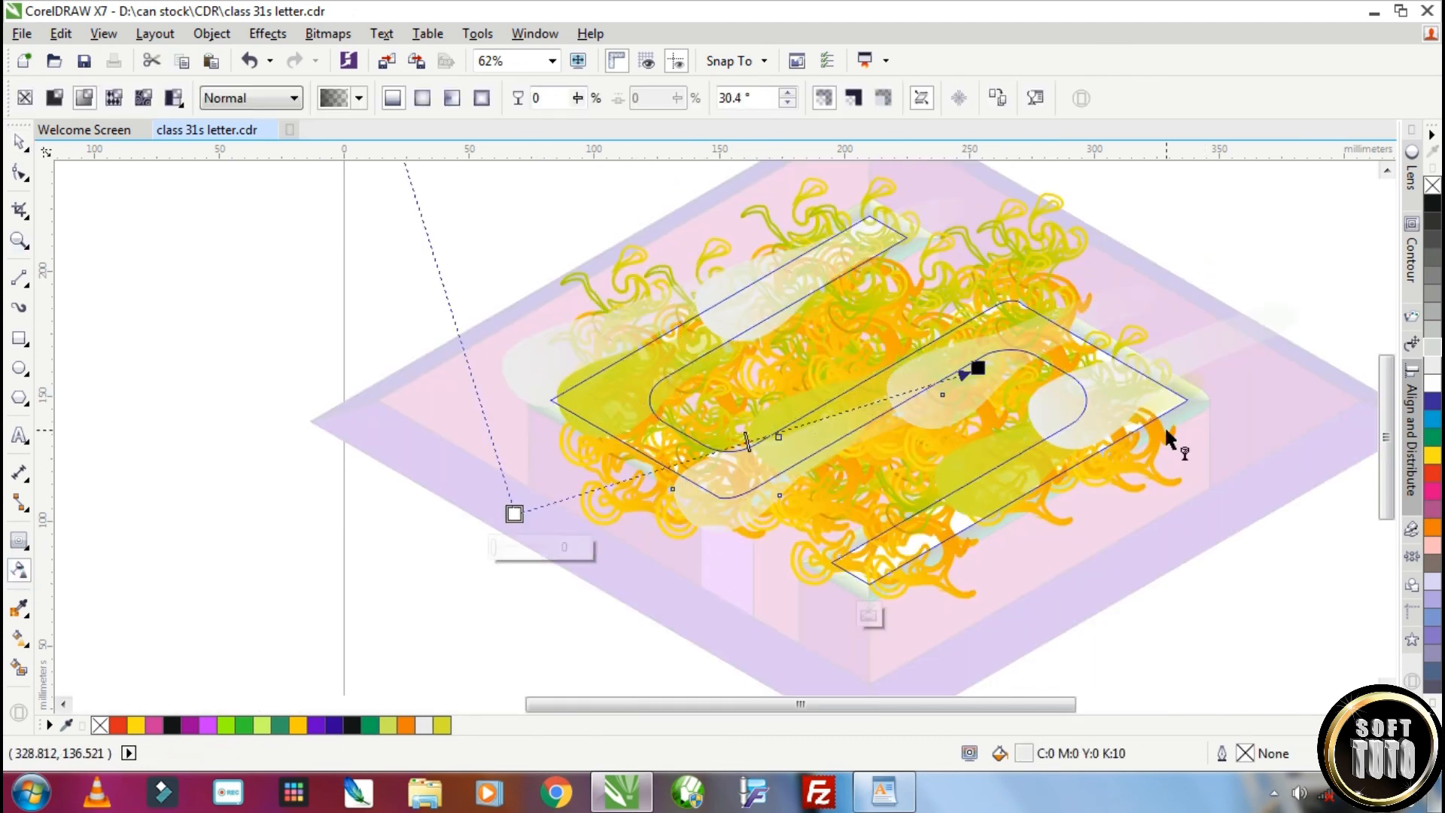
left_click(1091, 414)
left_click_drag(1027, 406, 852, 469)
left_click(744, 319)
key("space")
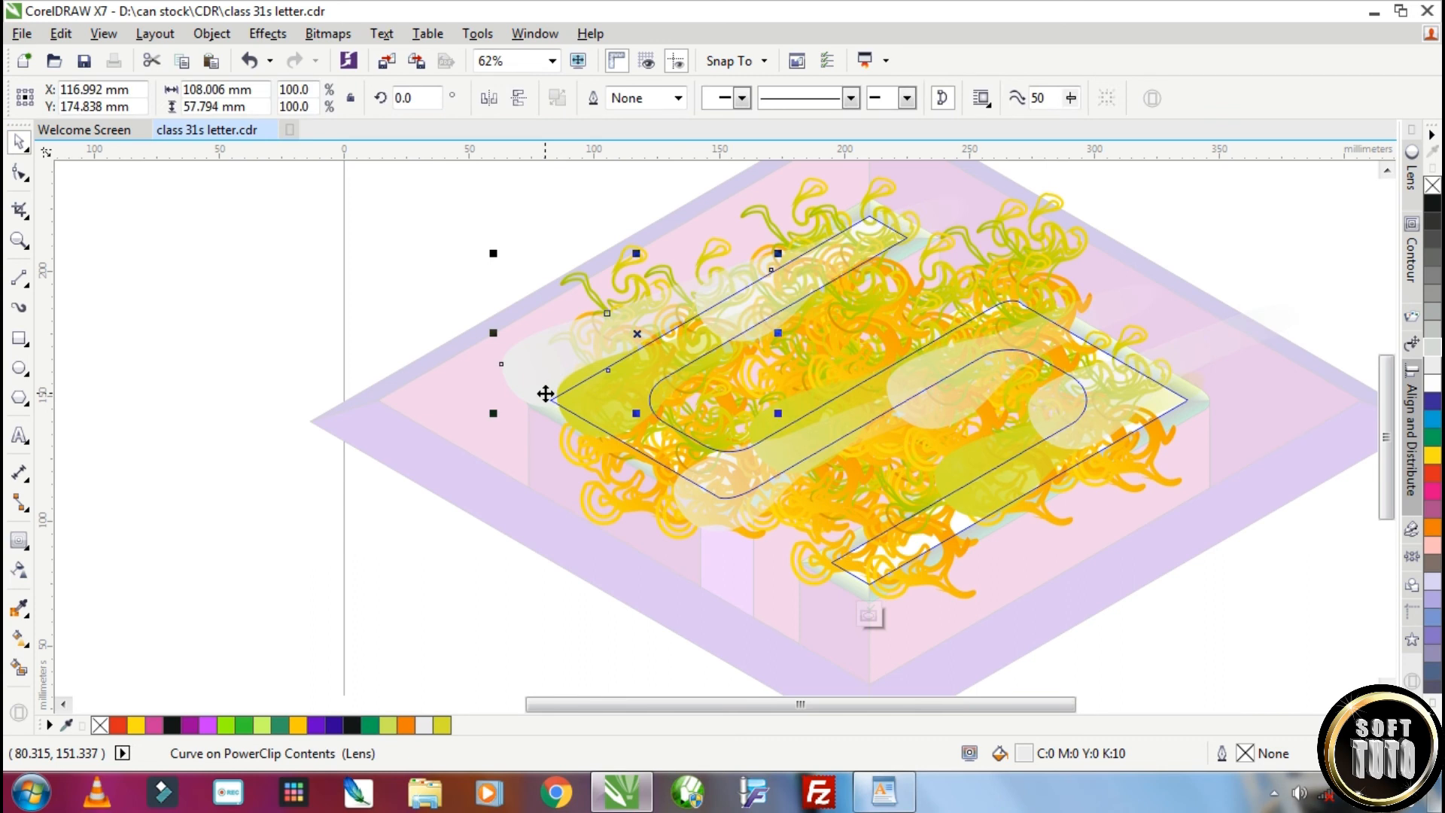
key("Escape")
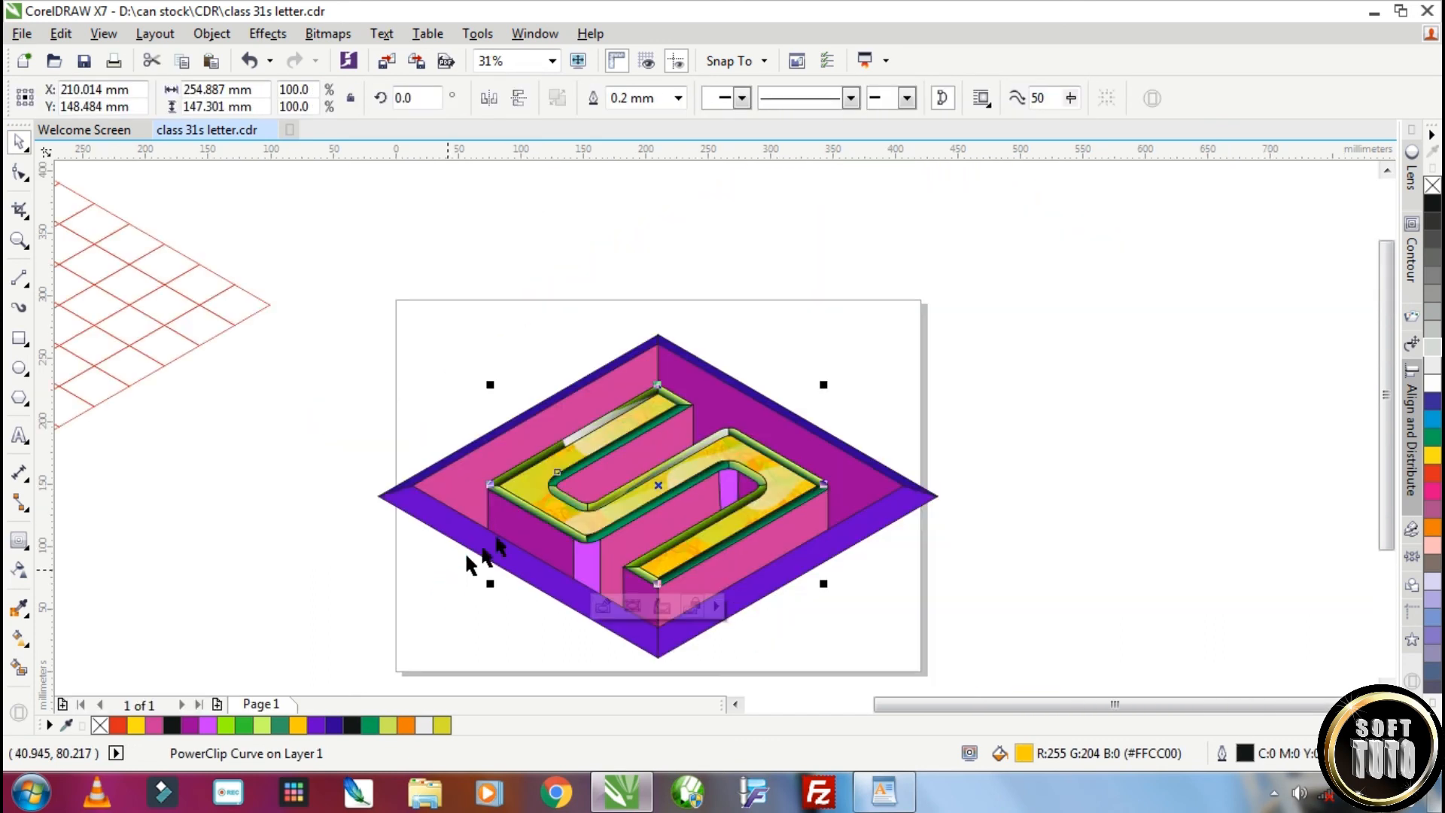
Place a spare highlight beside the letter and PowerClip it inside the upper bar's outer bevel
scroll(520, 490, "up", 1)
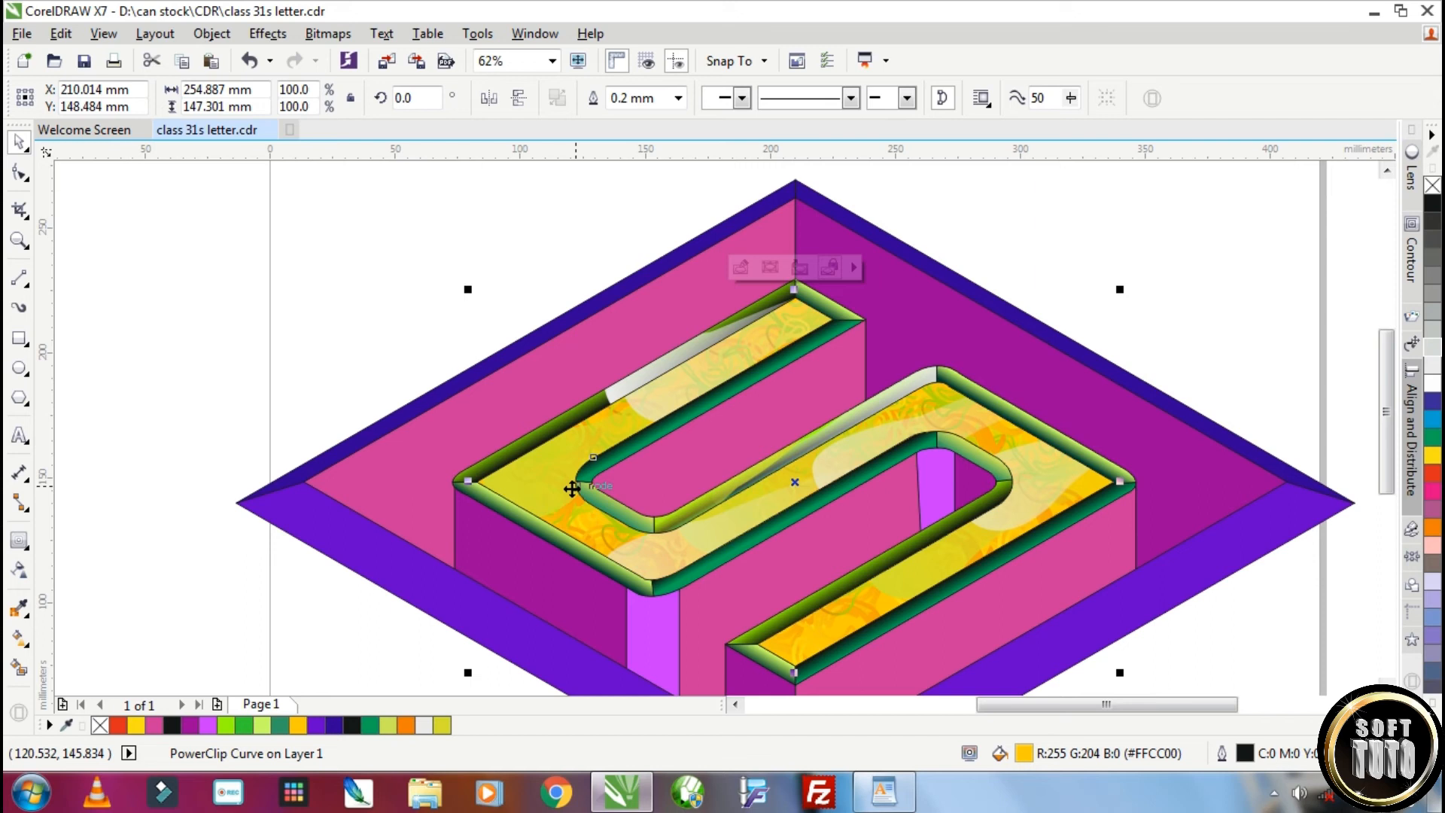
left_click(493, 442)
right_click(462, 436)
left_click(314, 323)
left_click_drag(468, 441, 424, 374)
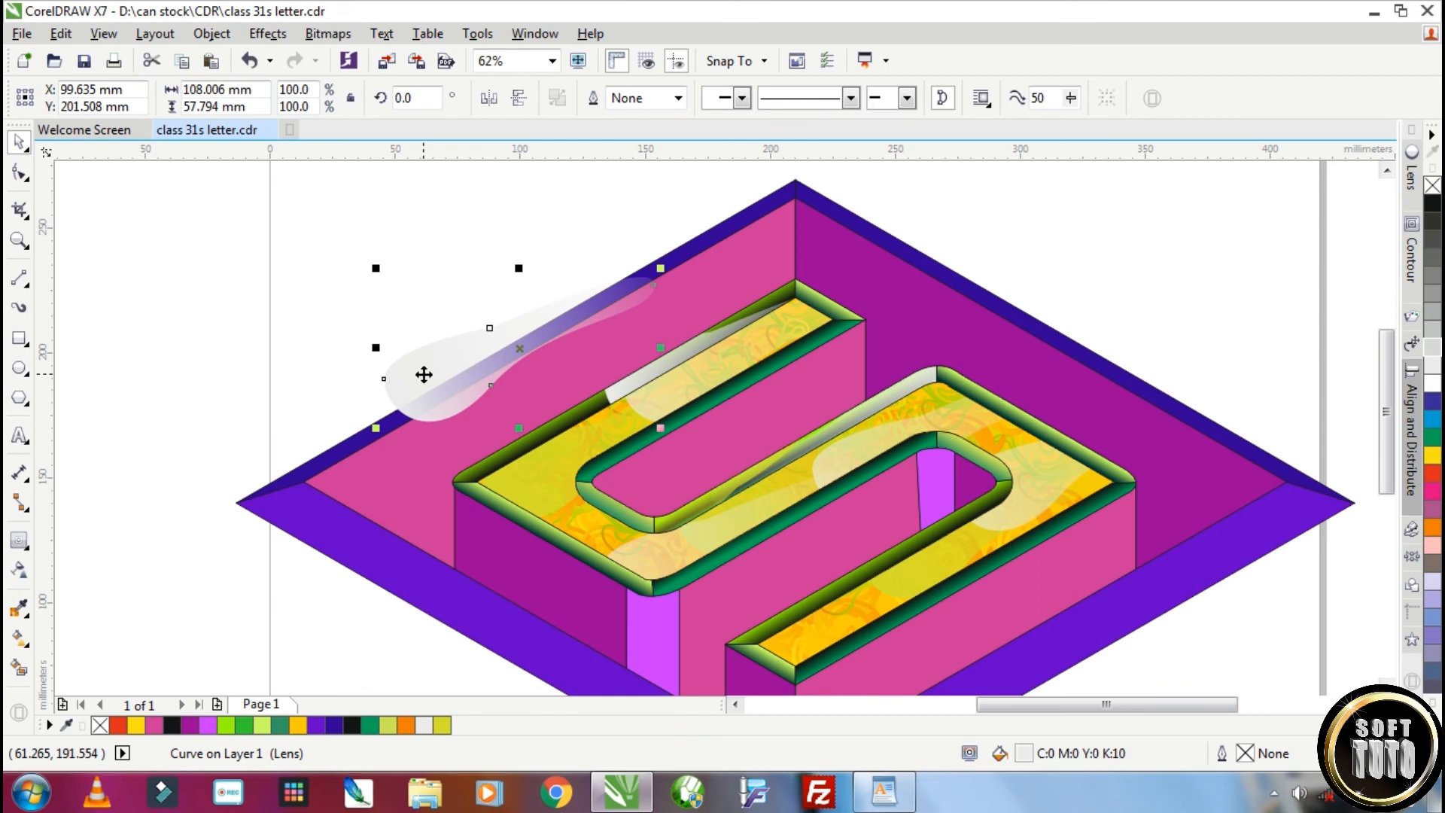
right_click(440, 369)
left_click(520, 232)
left_click(465, 475)
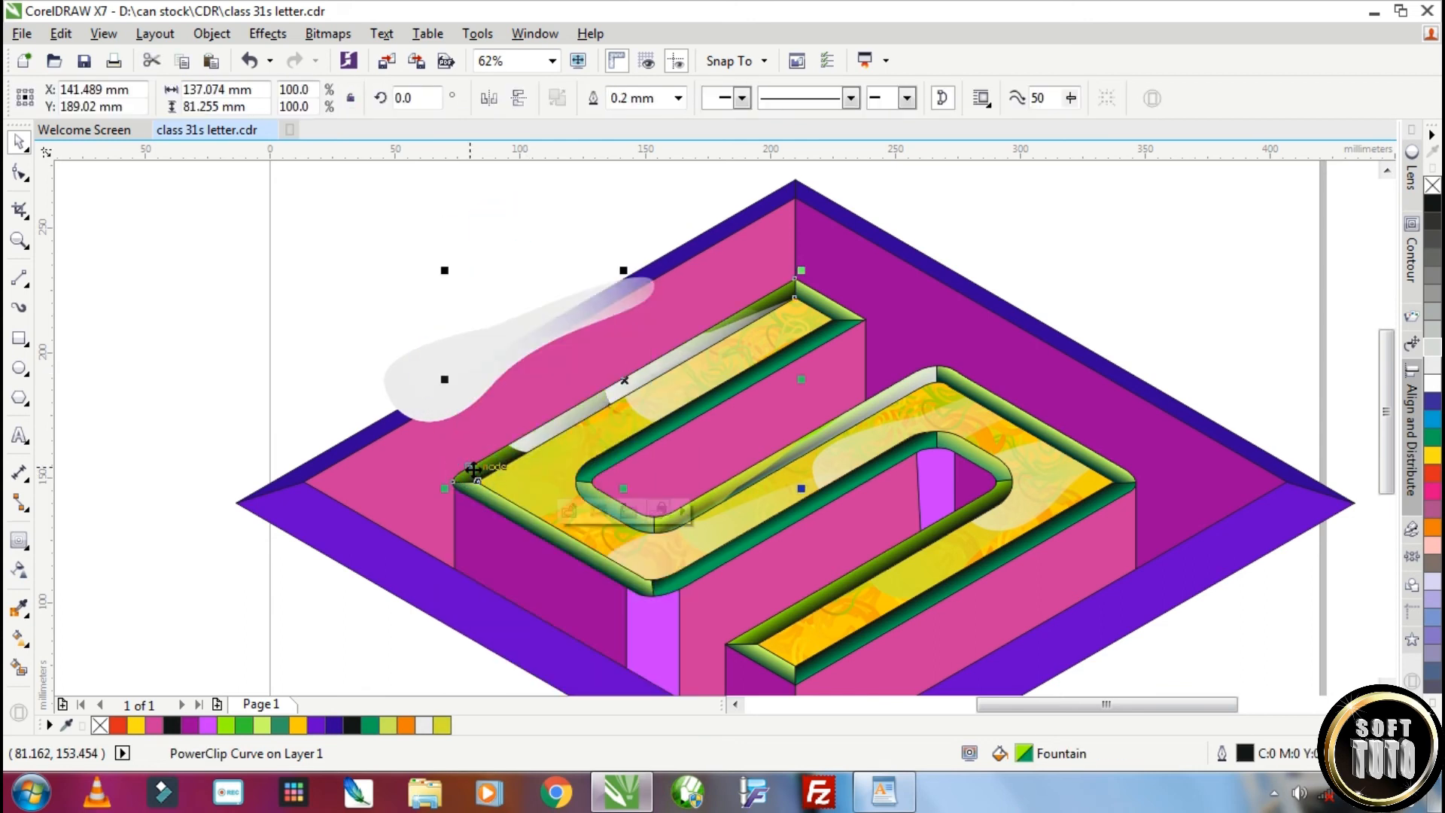
PowerClip copies of the highlight inside the middle bar's lower bevel and the lower bar's upper bevel
left_click(461, 360)
right_click(461, 361)
left_click(558, 235)
left_click(742, 535)
right_click(467, 358)
left_click(558, 232)
left_click(877, 559)
PowerClip highlights inside the lower bar's lower bevel and the outer bevel at the letter's upper-right edge
right_click(460, 362)
left_click(527, 233)
left_click(1028, 518)
left_click(443, 378)
right_click(443, 378)
left_click(527, 232)
left_click(1049, 437)
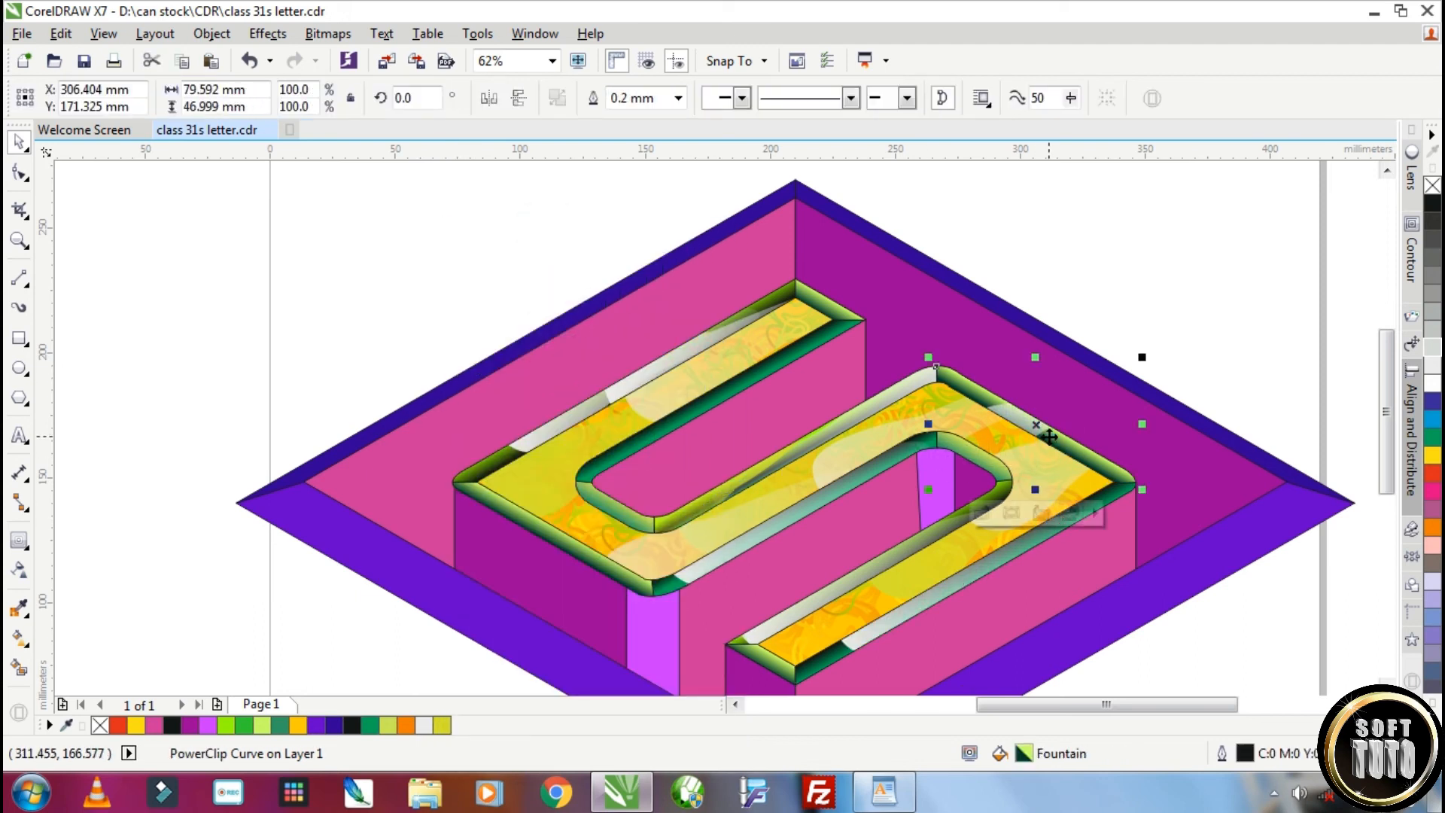
Paste another highlight and PowerClip it inside the bevel along the letter's lower-left edge
key("ctrl+v")
right_click(481, 443)
left_click(525, 232)
left_click(549, 539)
Reposition the clipped highlights inside the letter's lower-left bevel and the upper bar's outer bevel
left_click(549, 538, "ctrl")
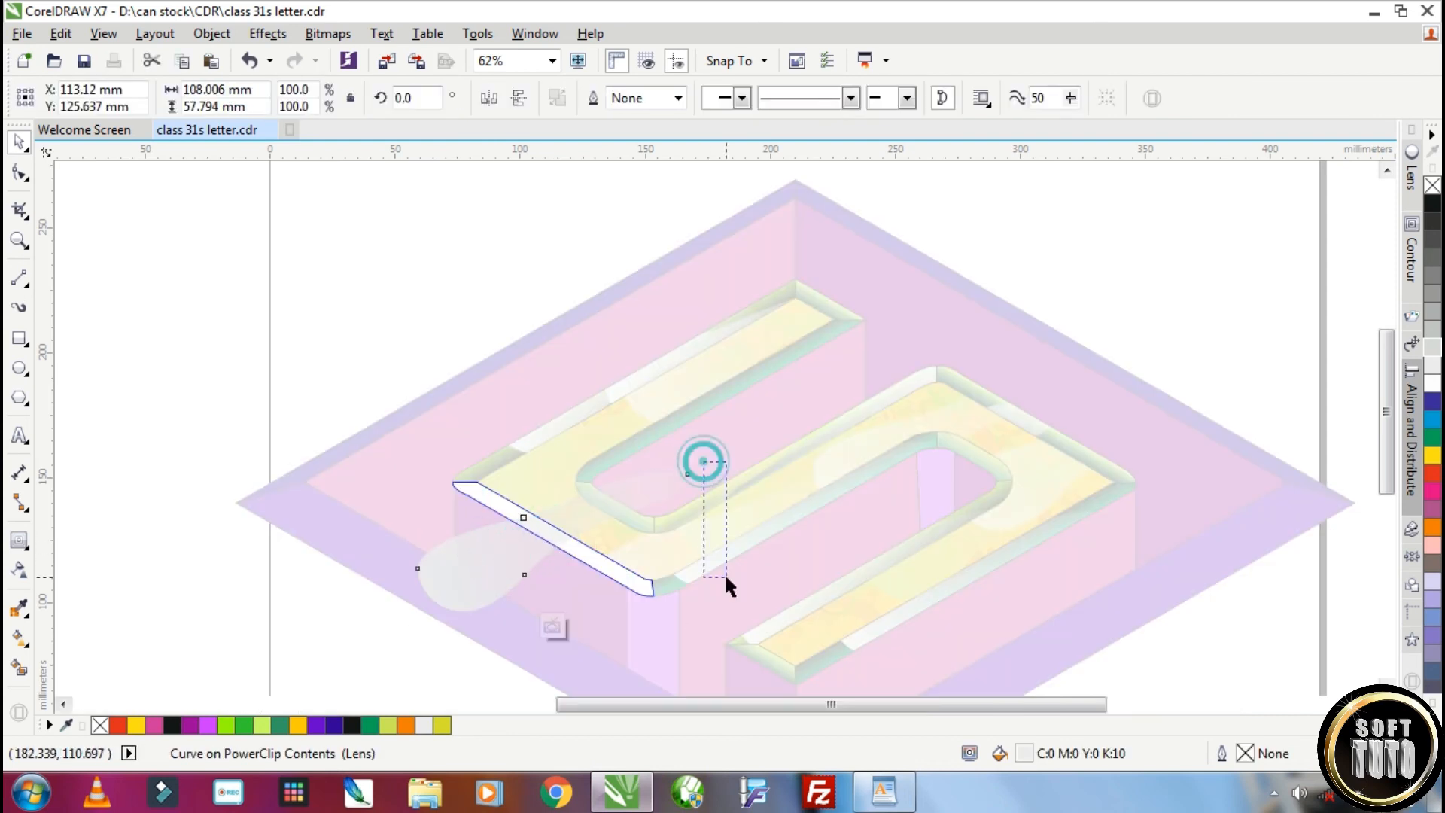
left_click_drag(523, 516, 399, 645)
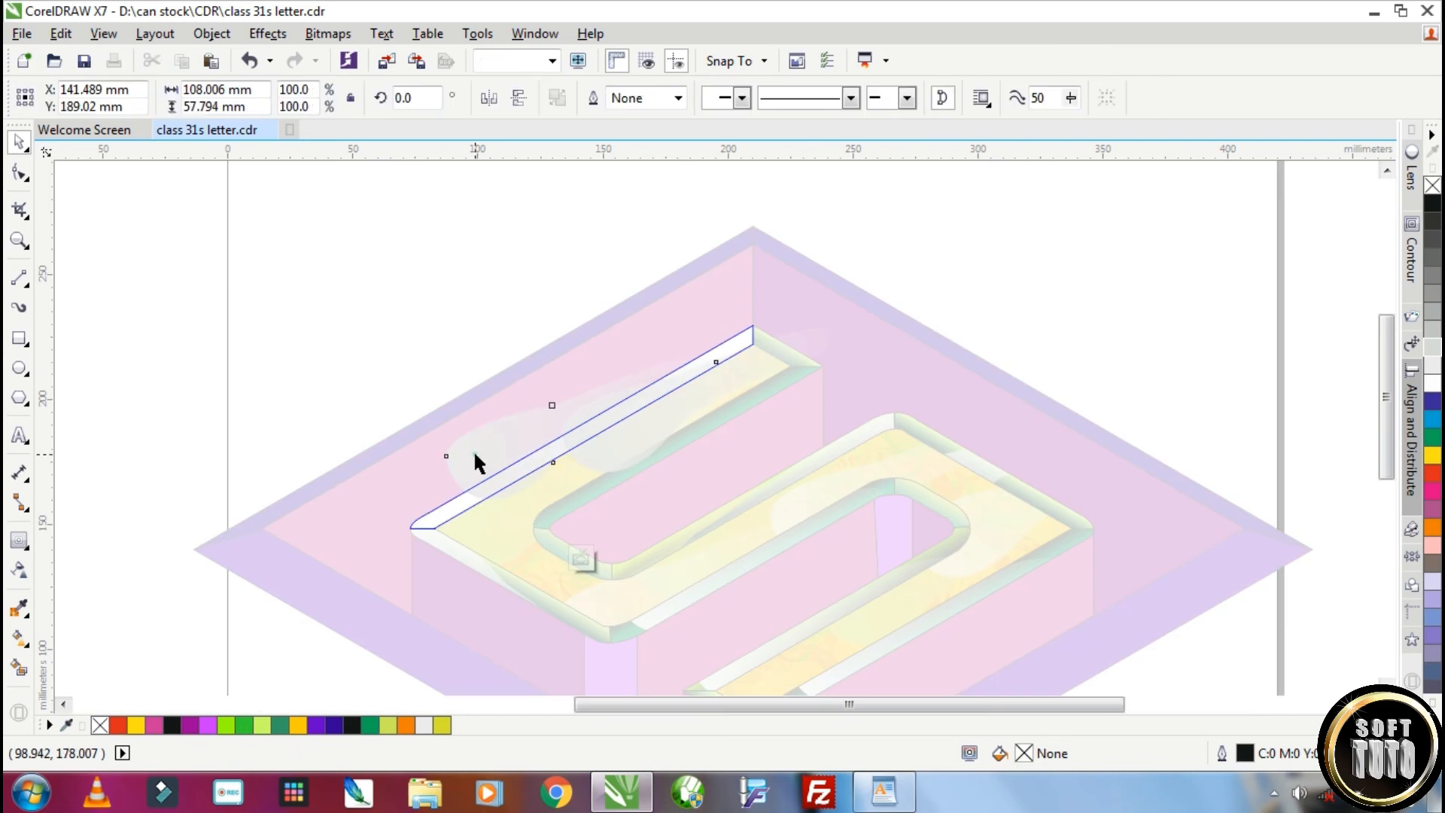
left_click_drag(476, 463, 416, 510)
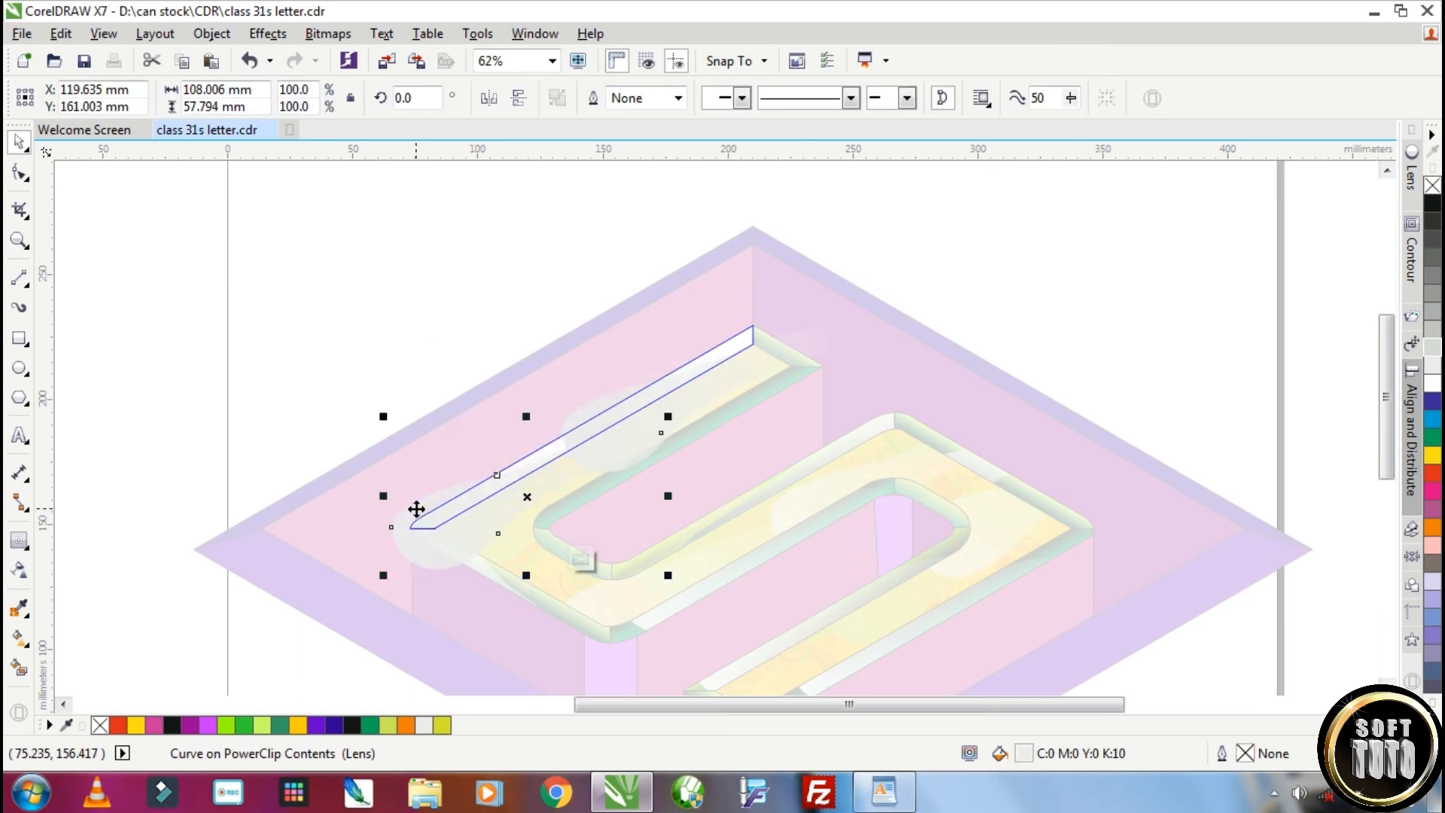
left_click(1118, 362, "ctrl")
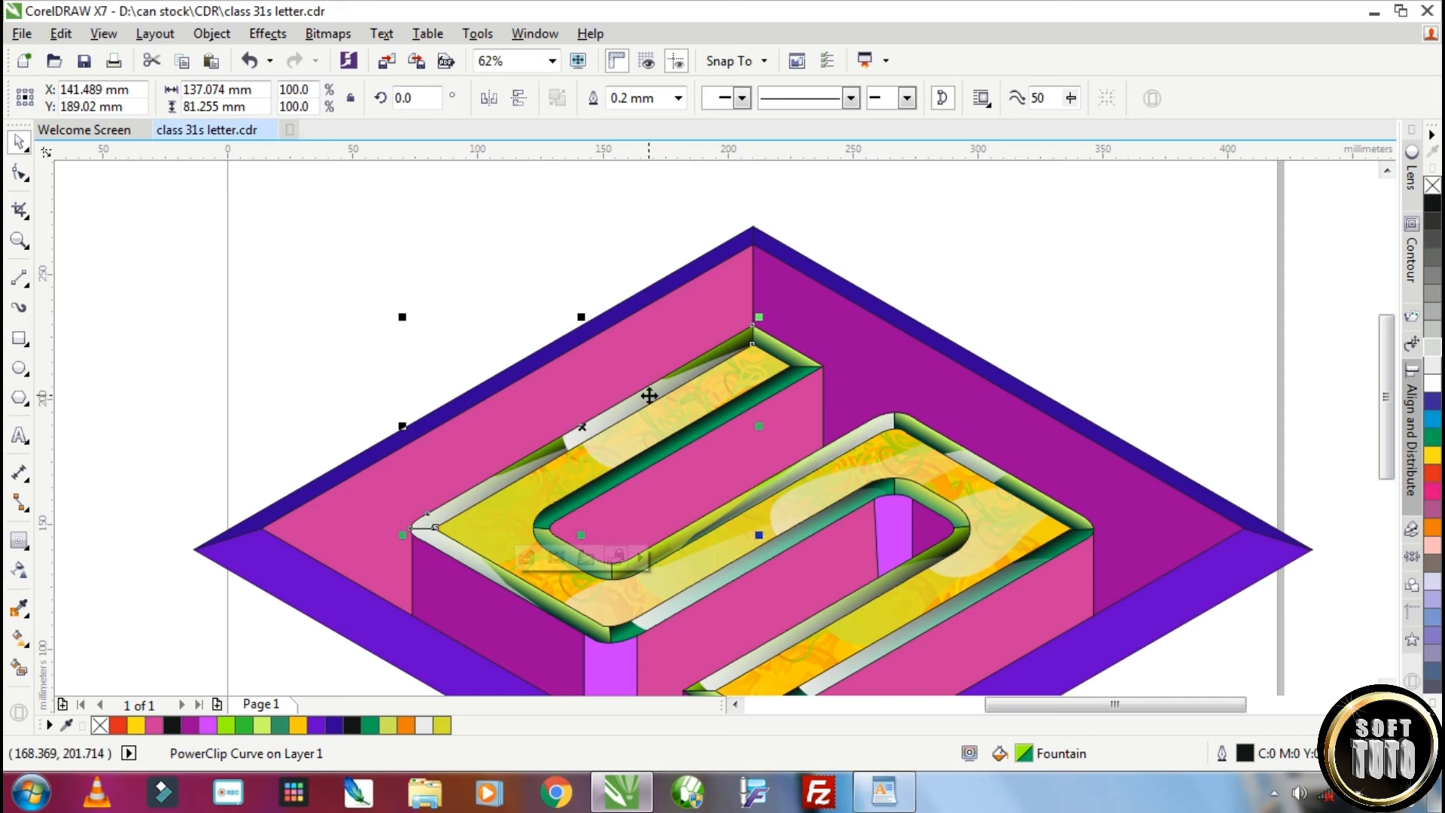
Shift the clipped highlight further down-left inside the upper bar's outer bevel and finish editing its PowerClip
left_click(616, 415, "ctrl")
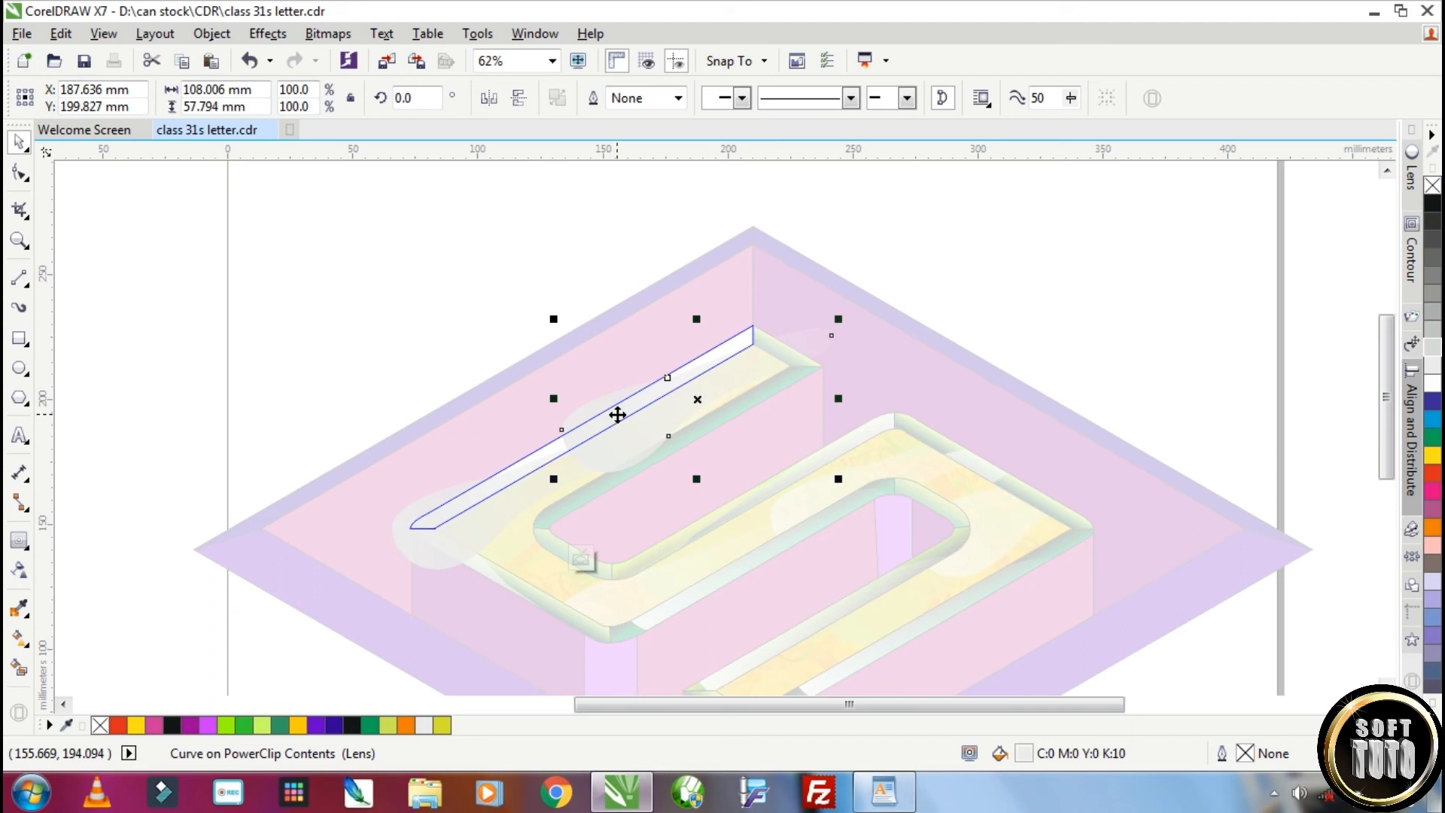
left_click_drag(674, 378, 606, 396)
left_click(909, 339, "ctrl")
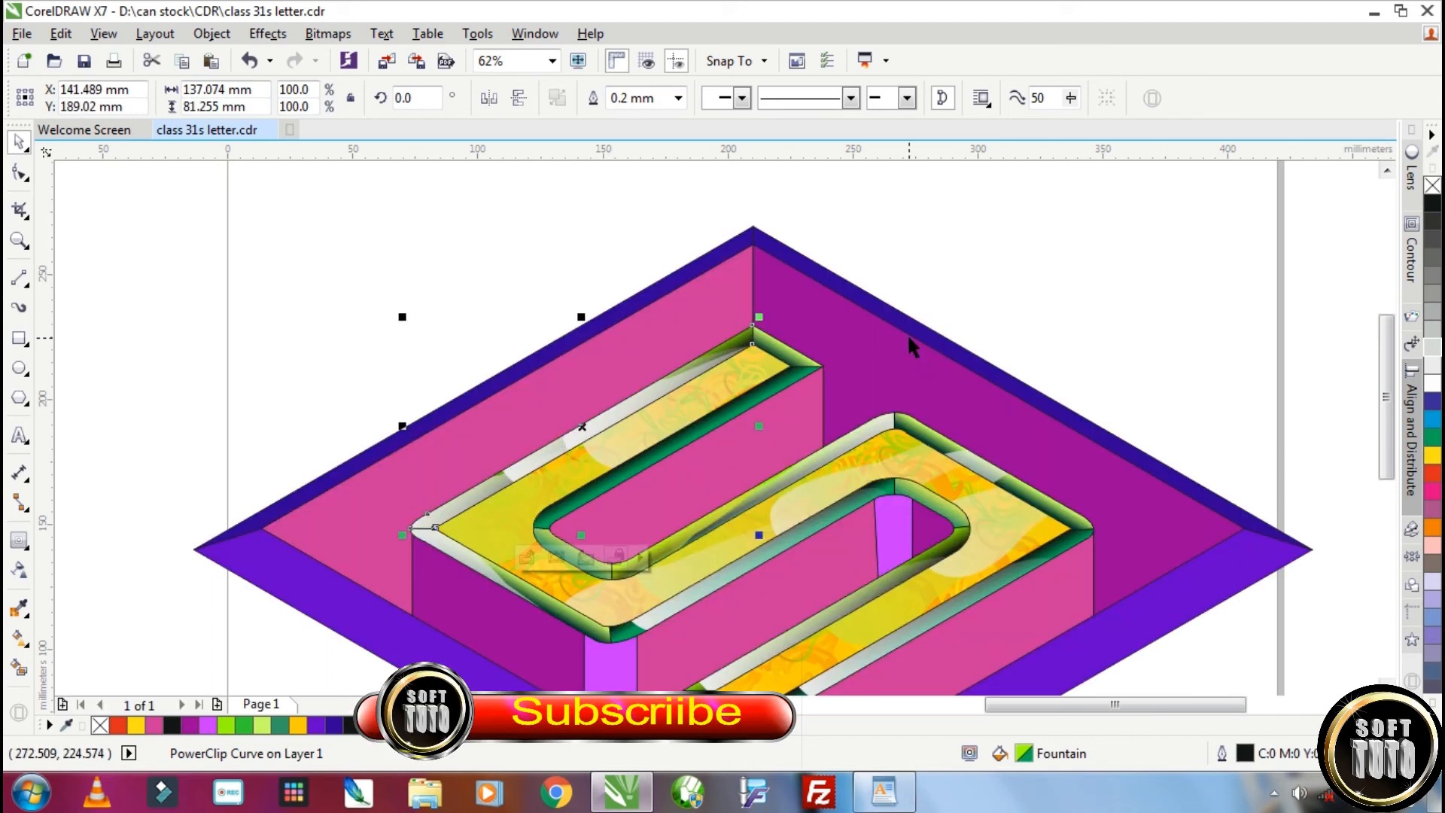
Paste another highlight and PowerClip it inside the lower bevel of the letter's upper bar
key("ctrl+v")
right_click(501, 451)
left_click(593, 233)
left_click(648, 464)
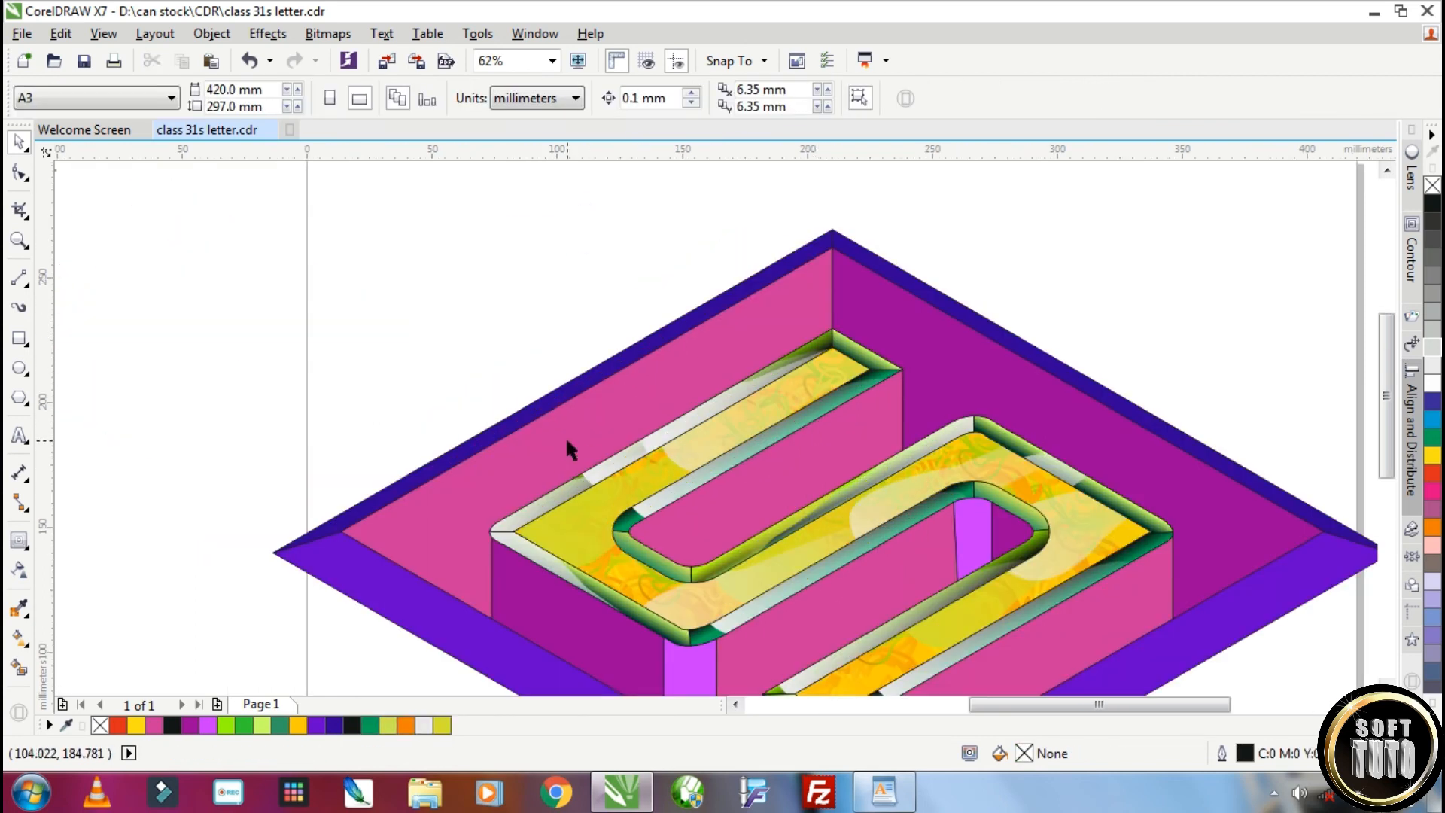
Give the letter's top face a 1.5 mm outline and convert that outline to an object
left_click(565, 518)
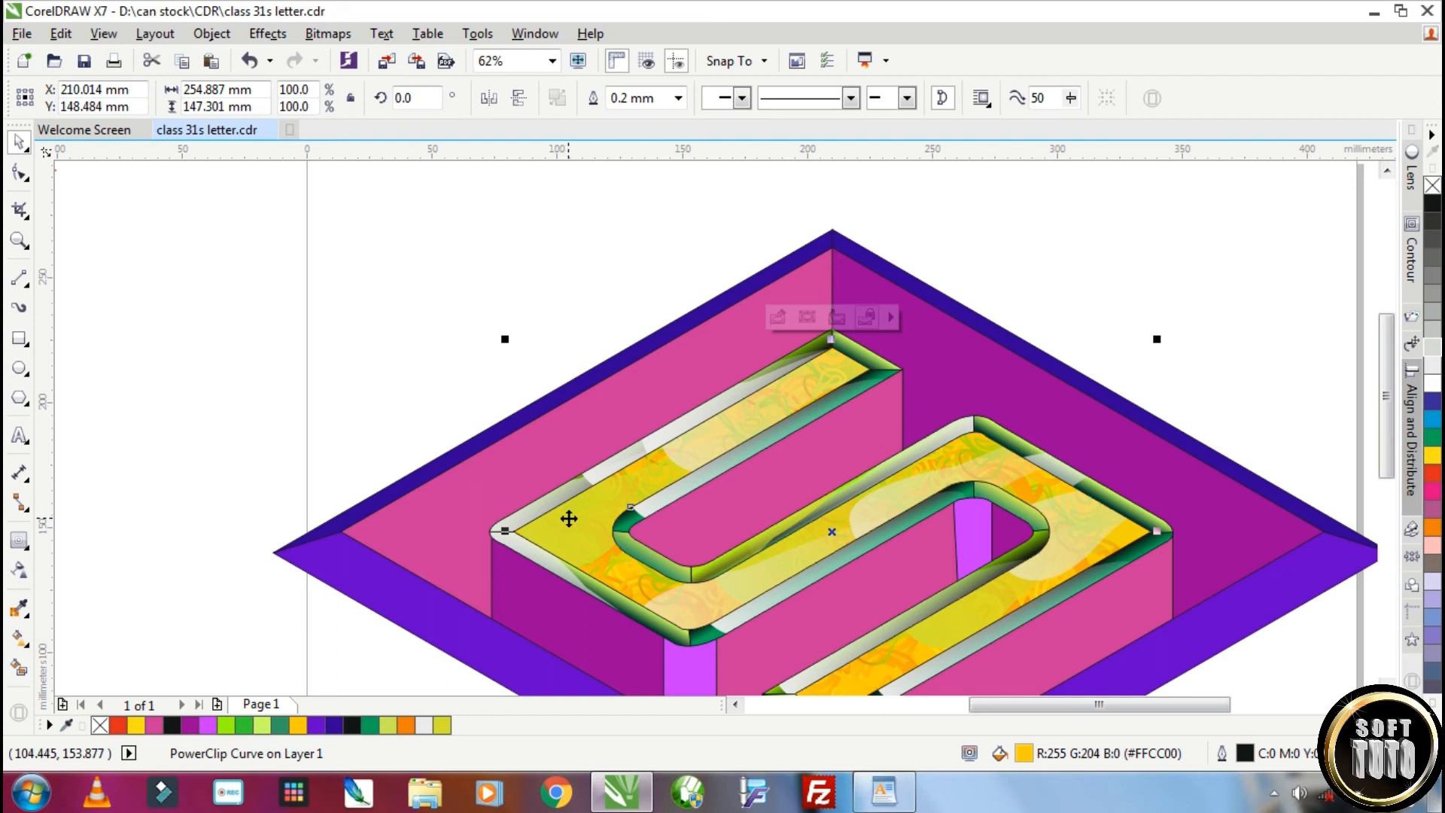
left_click(678, 98)
left_click(652, 199)
left_click(679, 98)
left_click(641, 246)
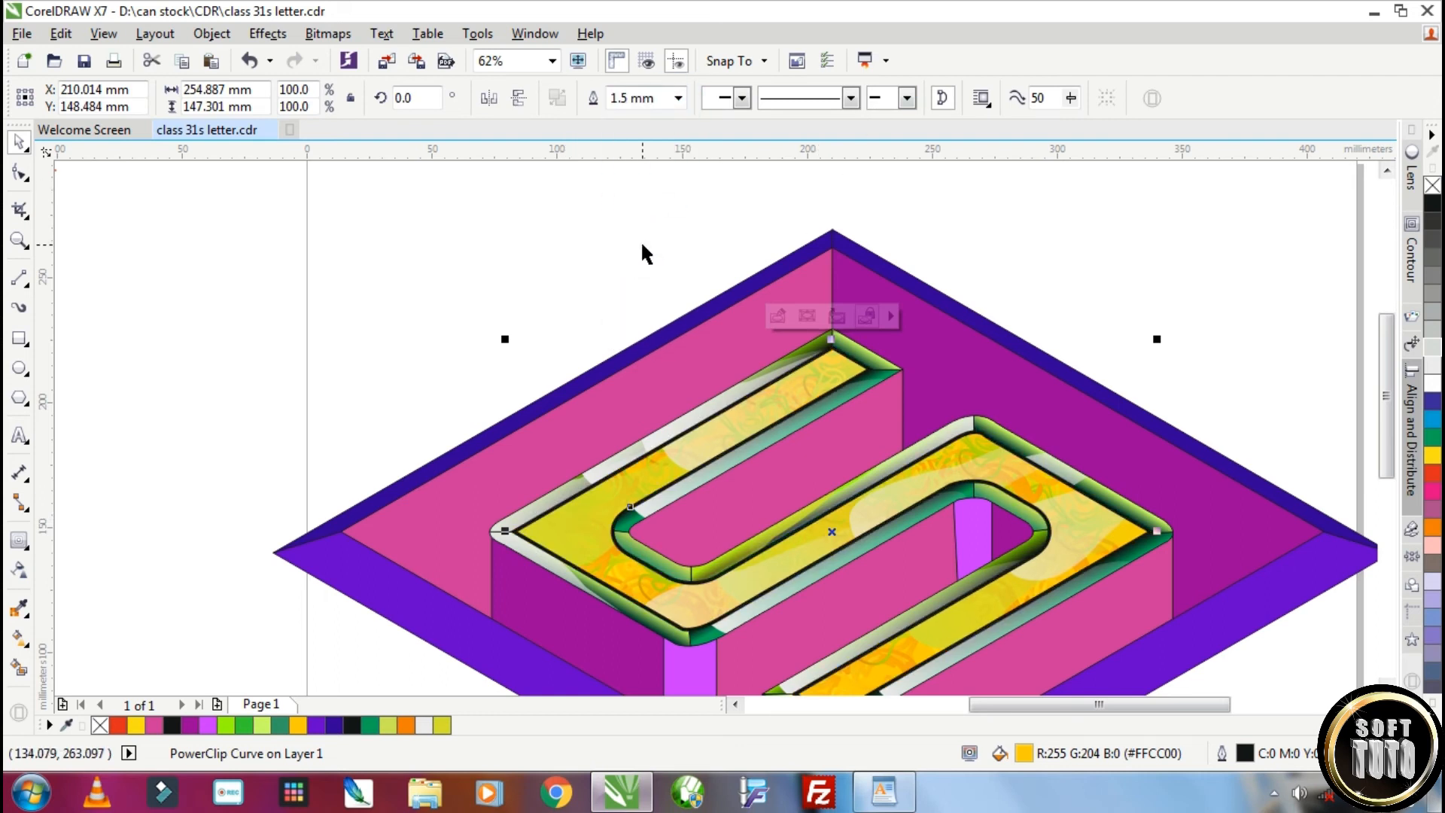
key("ctrl+shift+q")
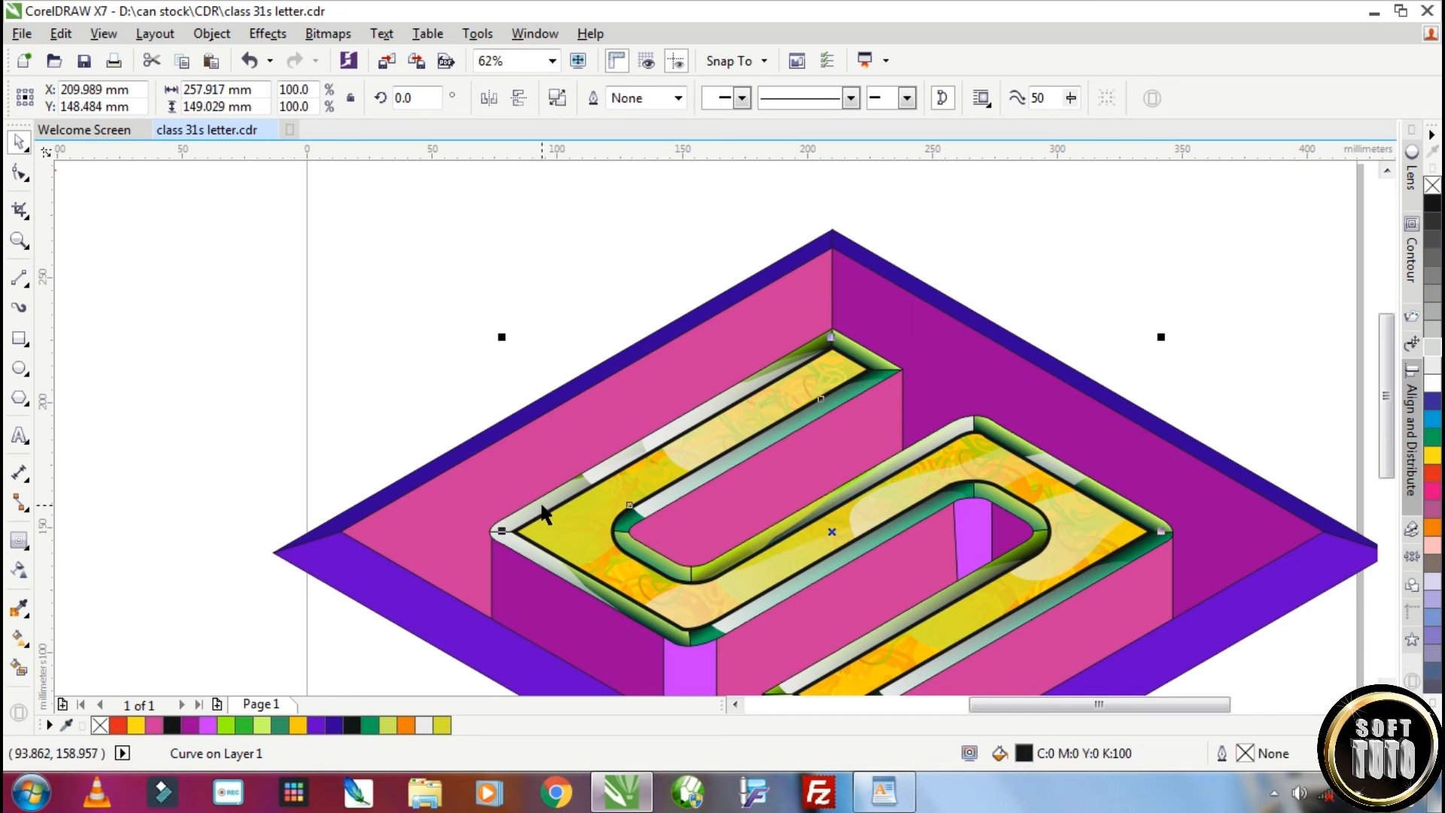
Shade the letter's purple lower-left side face and the lower bar's purple end face with purple-to-white gradients
scroll(583, 519, "down", 1)
scroll(566, 568, "up", 1)
left_click(591, 552)
left_click(20, 638)
left_click_drag(602, 510, 587, 626)
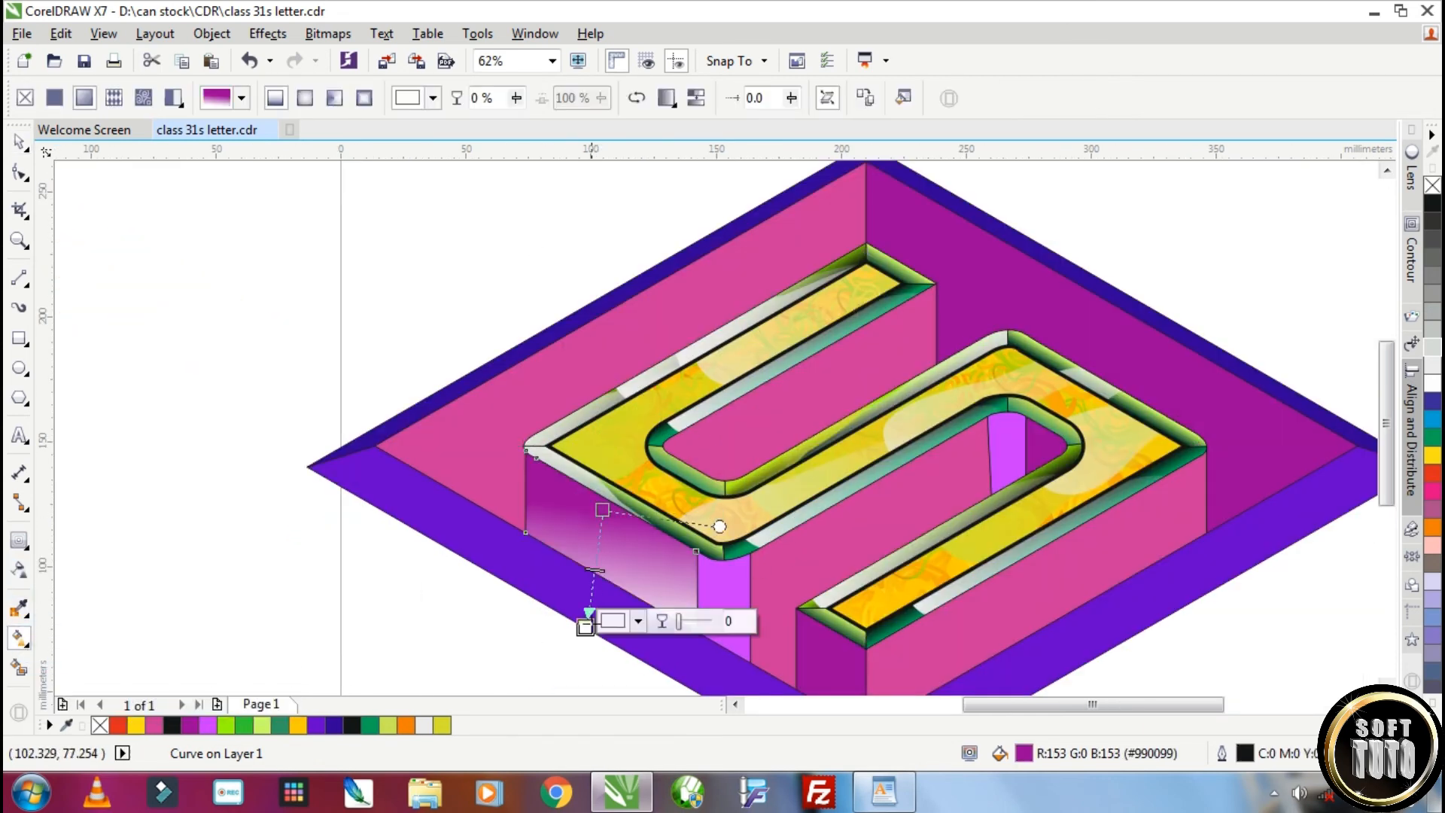
left_click_drag(720, 524, 707, 575)
left_click(821, 661)
Apply a pink-to-white gradient to the side wall beneath the upper bar, adjusting its direction and spread
left_click(813, 372)
key("ctrl+r")
key("ctrl+z")
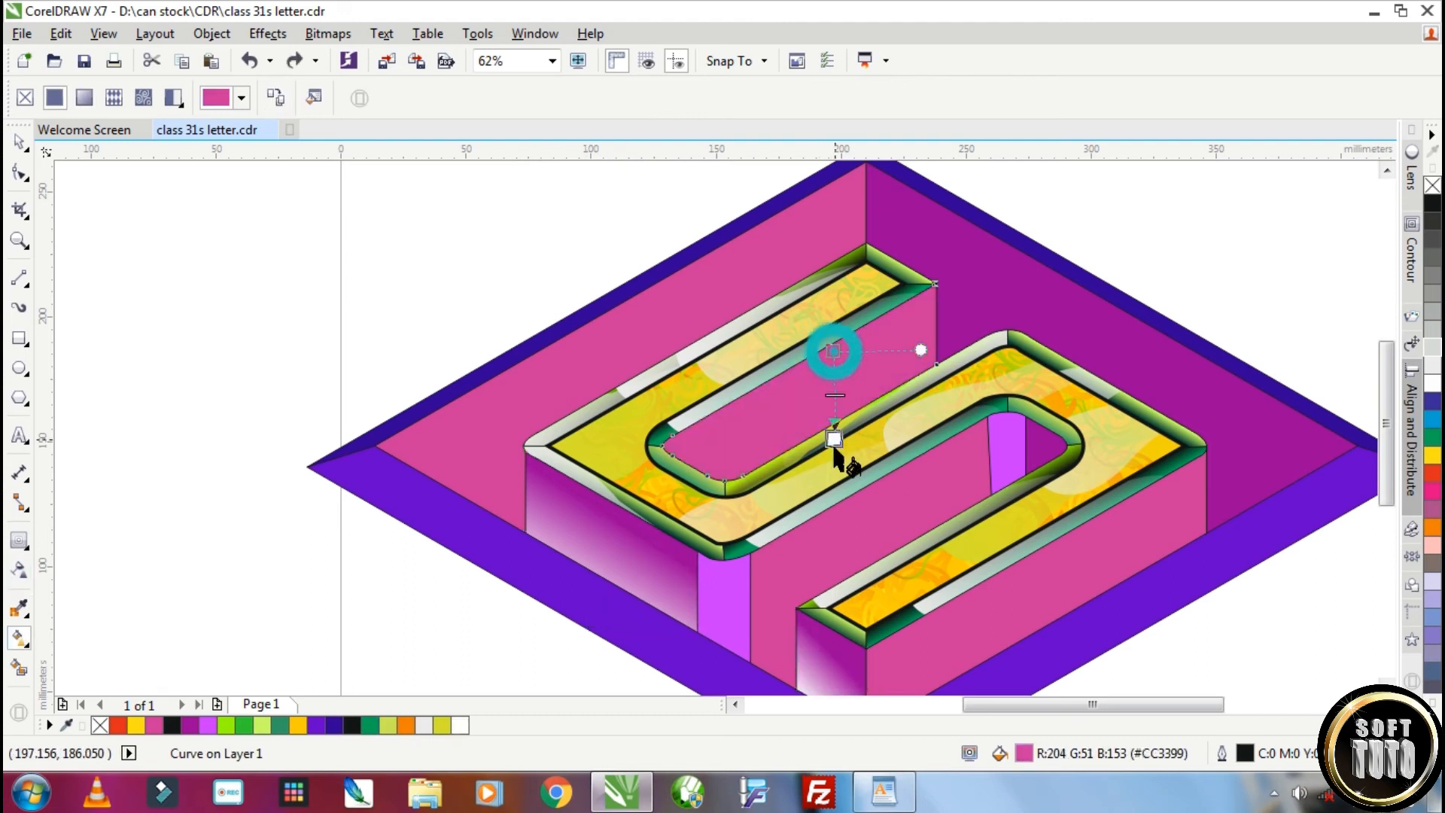
left_click_drag(834, 444, 824, 450)
left_click_drag(930, 361, 926, 301)
left_click_drag(834, 351, 821, 360)
left_click_drag(900, 304, 900, 317)
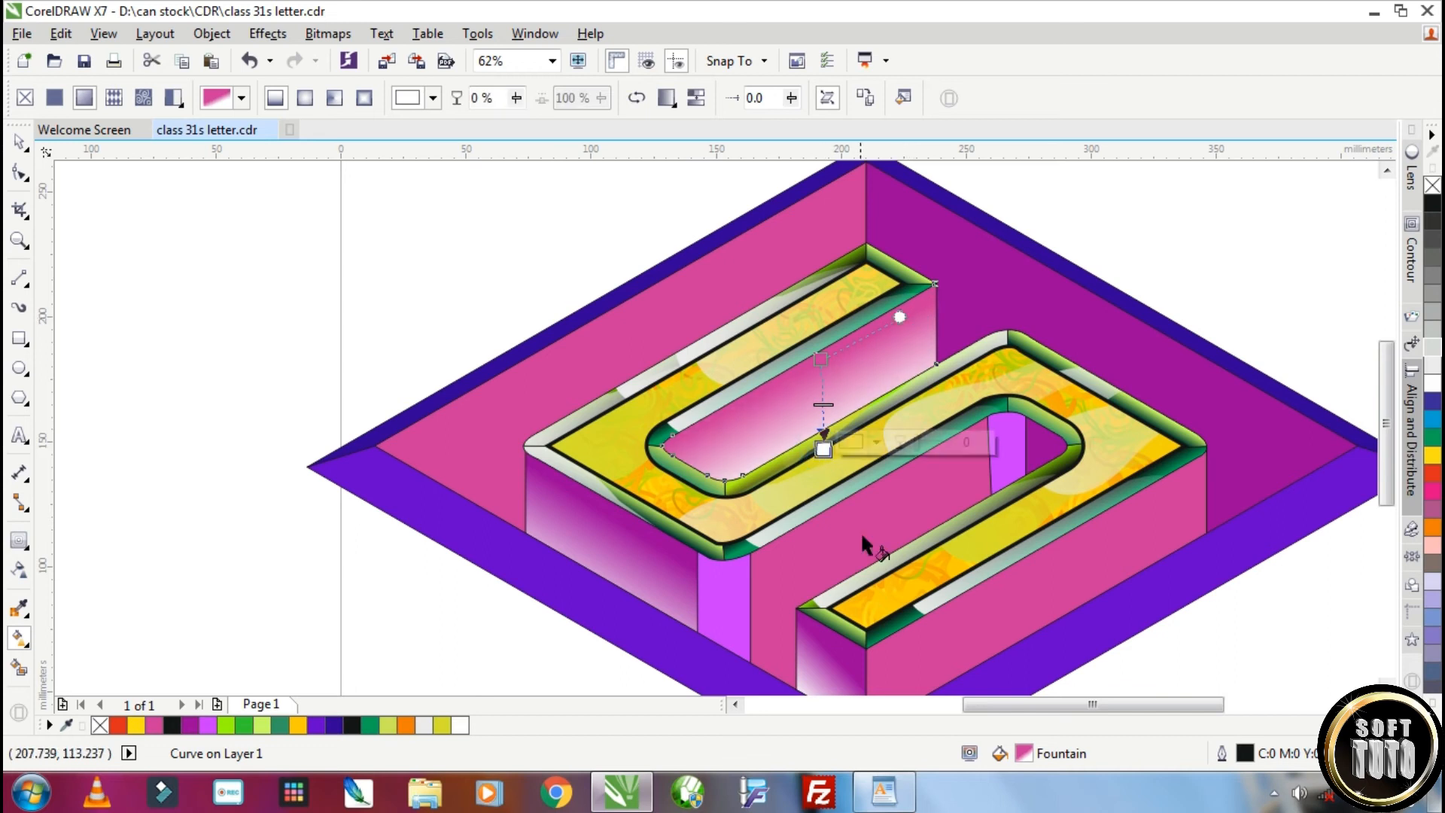
Repeat the pink-to-white gradient on the side walls beneath the middle and lower bars
left_click(863, 532)
key("ctrl+r")
left_click(1026, 575)
key("ctrl+r")
scroll(1026, 576, "down", 1)
scroll(1012, 598, "up", 1)
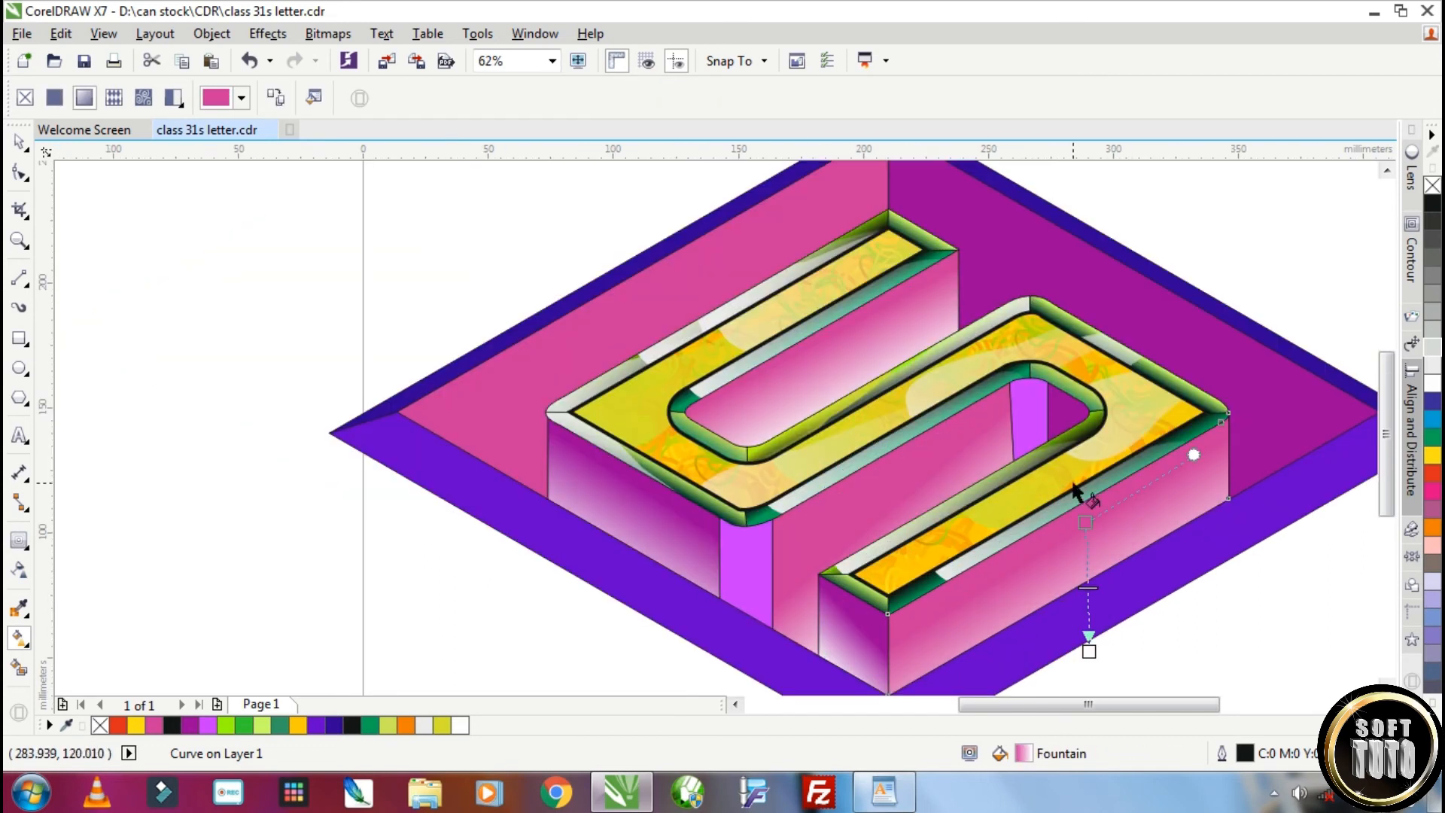
Copy the fill from the purple lower-left side face to the small purple face inside the curved gap
left_click(18, 141)
left_click(1069, 412)
left_click(104, 34)
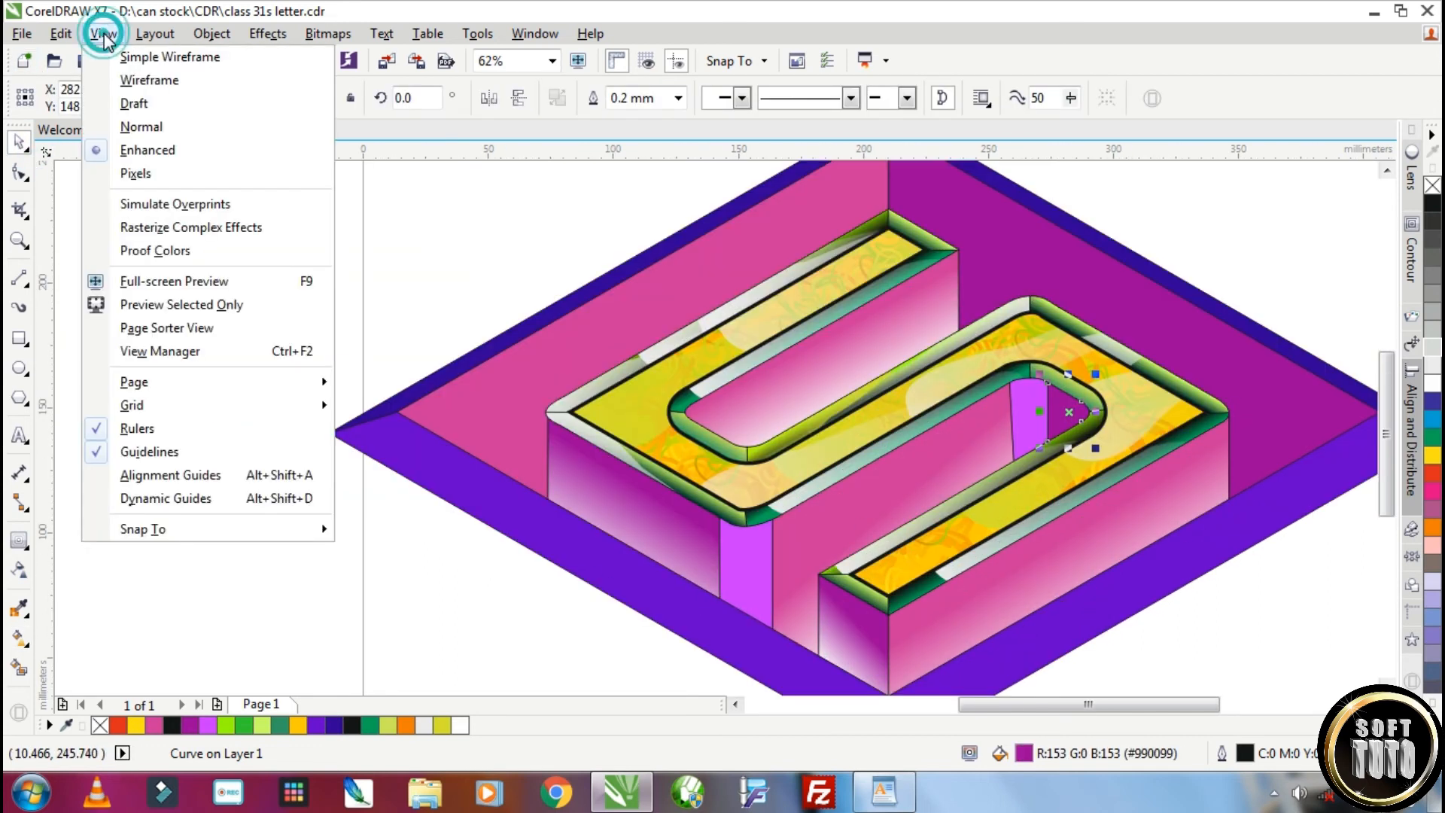
left_click(61, 35)
left_click(61, 35)
left_click(138, 321)
key("Return")
left_click(596, 494)
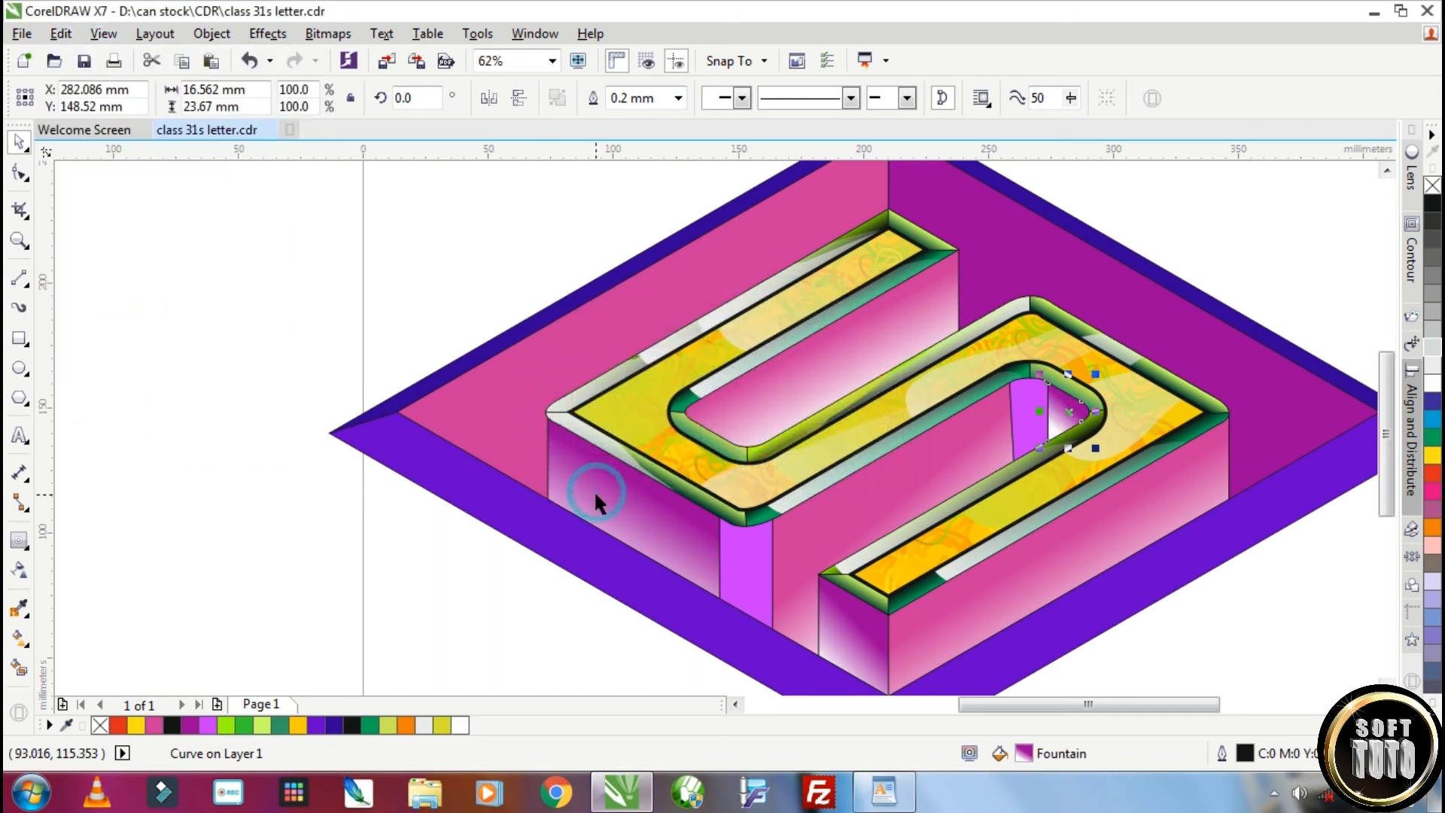
Apply vertical violet-to-white gradients to the rounded corner face and the small violet face in the gap
left_click(754, 578)
left_click(19, 638)
left_click_drag(745, 530, 745, 609)
left_click(1029, 423)
left_click_drag(1029, 378, 1030, 448)
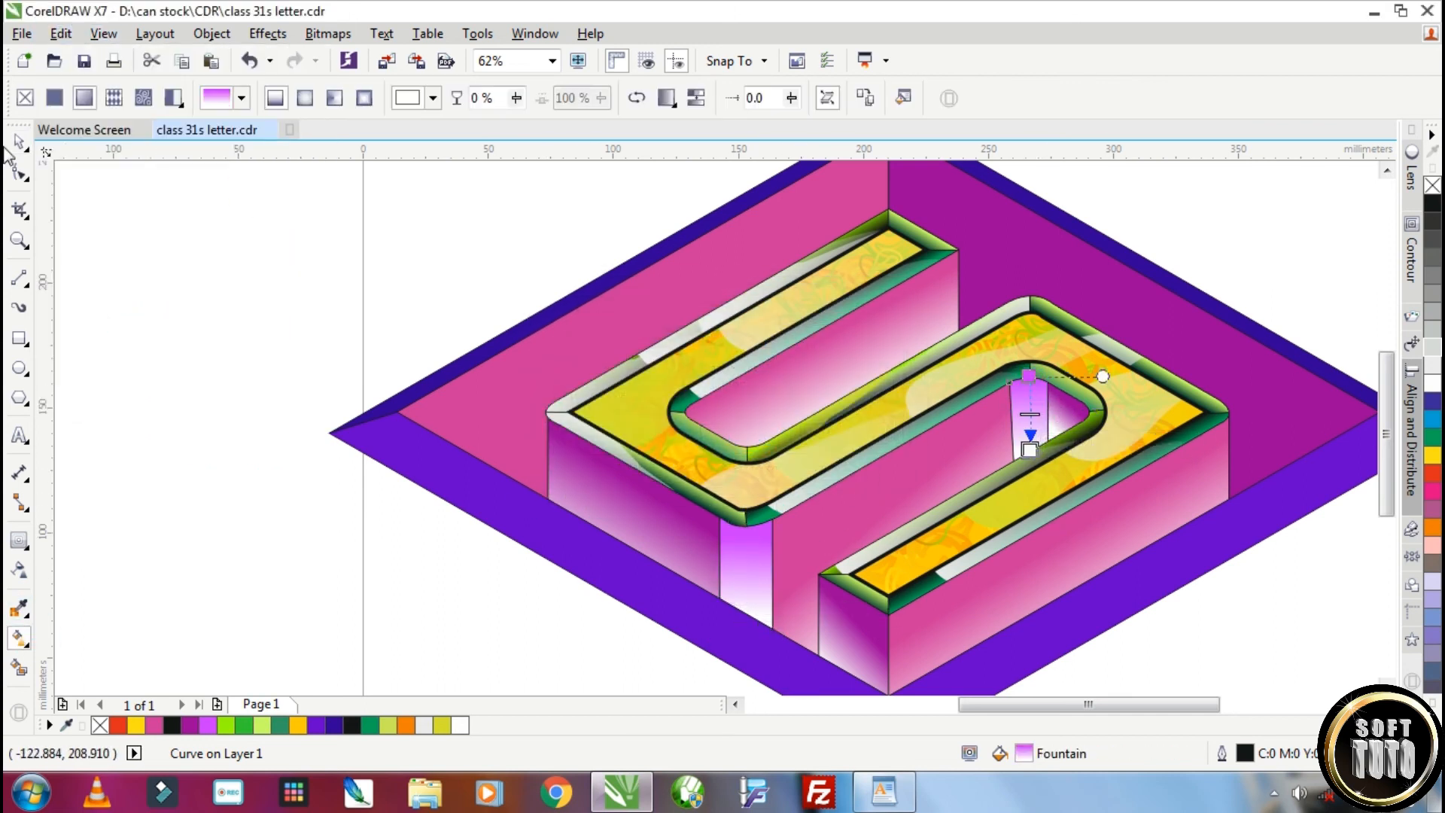
Select the whole letter and rhombus artwork and remove its outlines
left_click(19, 141)
scroll(634, 372, "down", 1)
left_click_drag(1091, 602, 339, 196)
right_click(1432, 185)
Adjust the gradient shading around the curved gap, including a purple-to-white fade on the small inner face
scroll(594, 431, "up", 1)
left_click(580, 602)
left_click(1013, 391)
left_click(18, 570)
left_click(19, 638)
left_click_drag(886, 423, 928, 521)
left_click(1163, 463)
left_click_drag(1131, 442, 1008, 515)
left_click_drag(1018, 365, 1171, 419)
left_click_drag(1132, 598, 1040, 577)
left_click_drag(1097, 510, 1195, 413)
left_click(1108, 347)
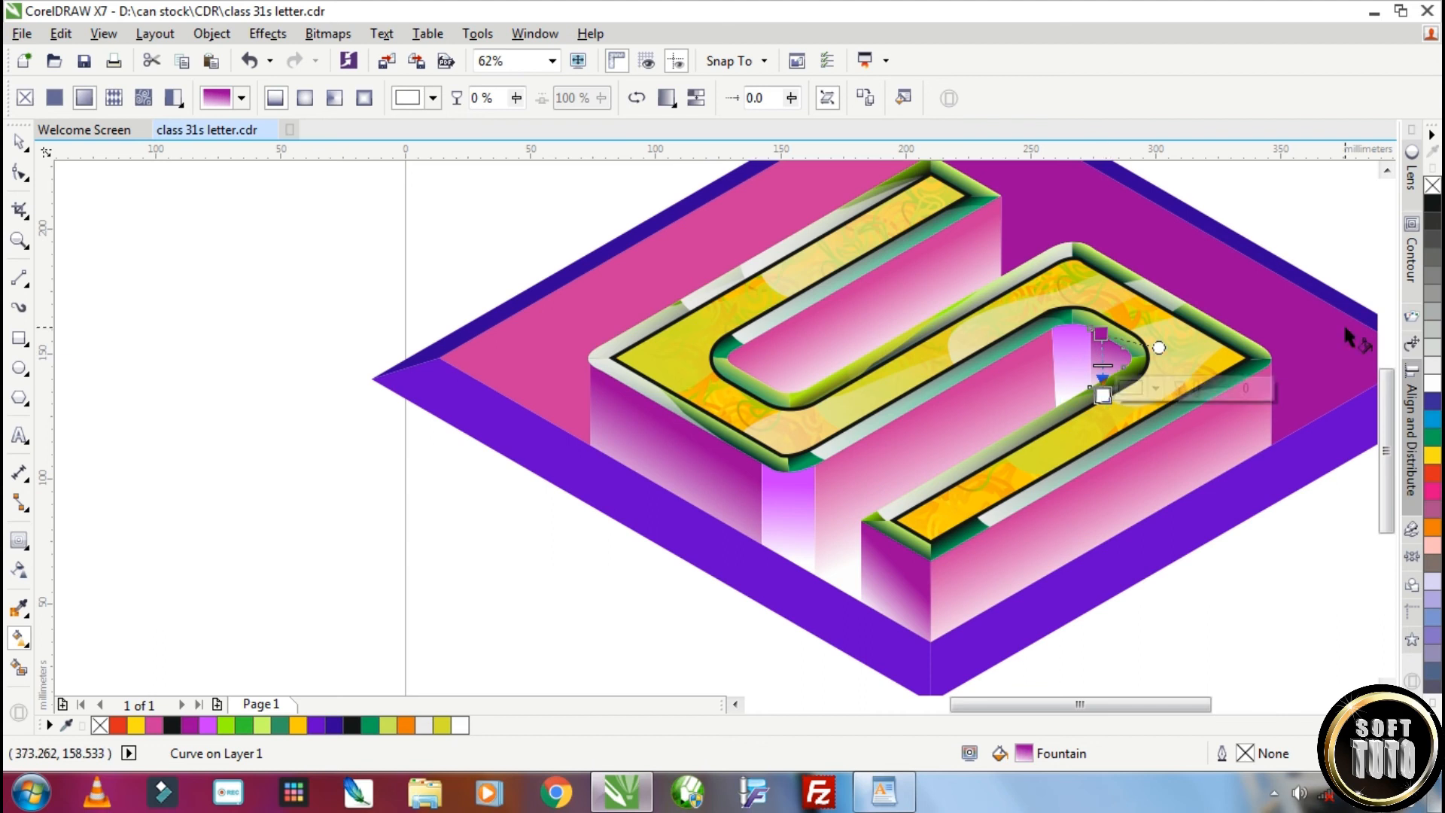
Recolor the outline object around the letter's top face to dark green C:96 M:26 Y:68 K:69
key("space")
scroll(781, 365, "down", 1)
key("Escape")
scroll(956, 356, "up", 2)
left_click(938, 371)
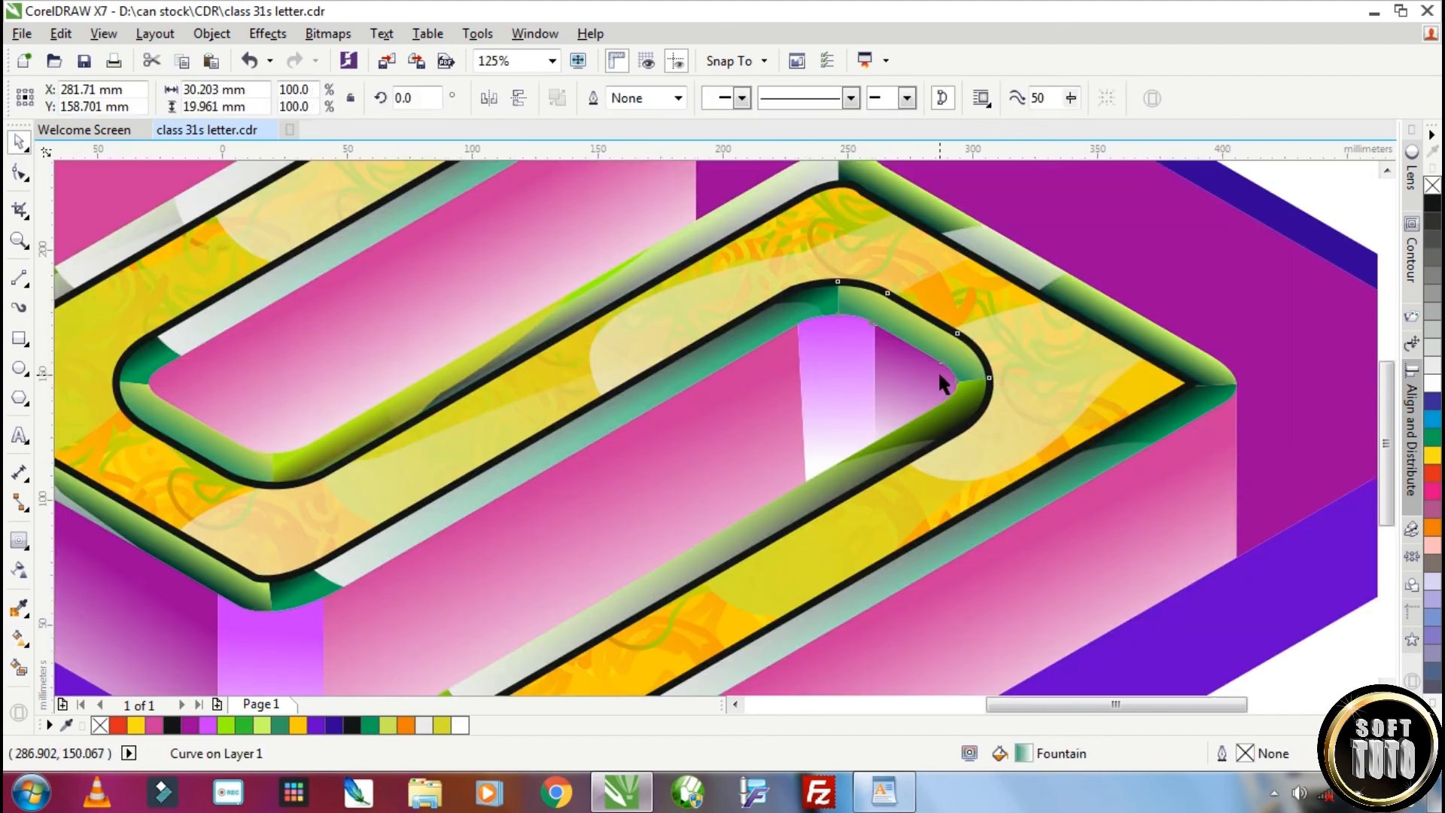
scroll(938, 371, "down", 1)
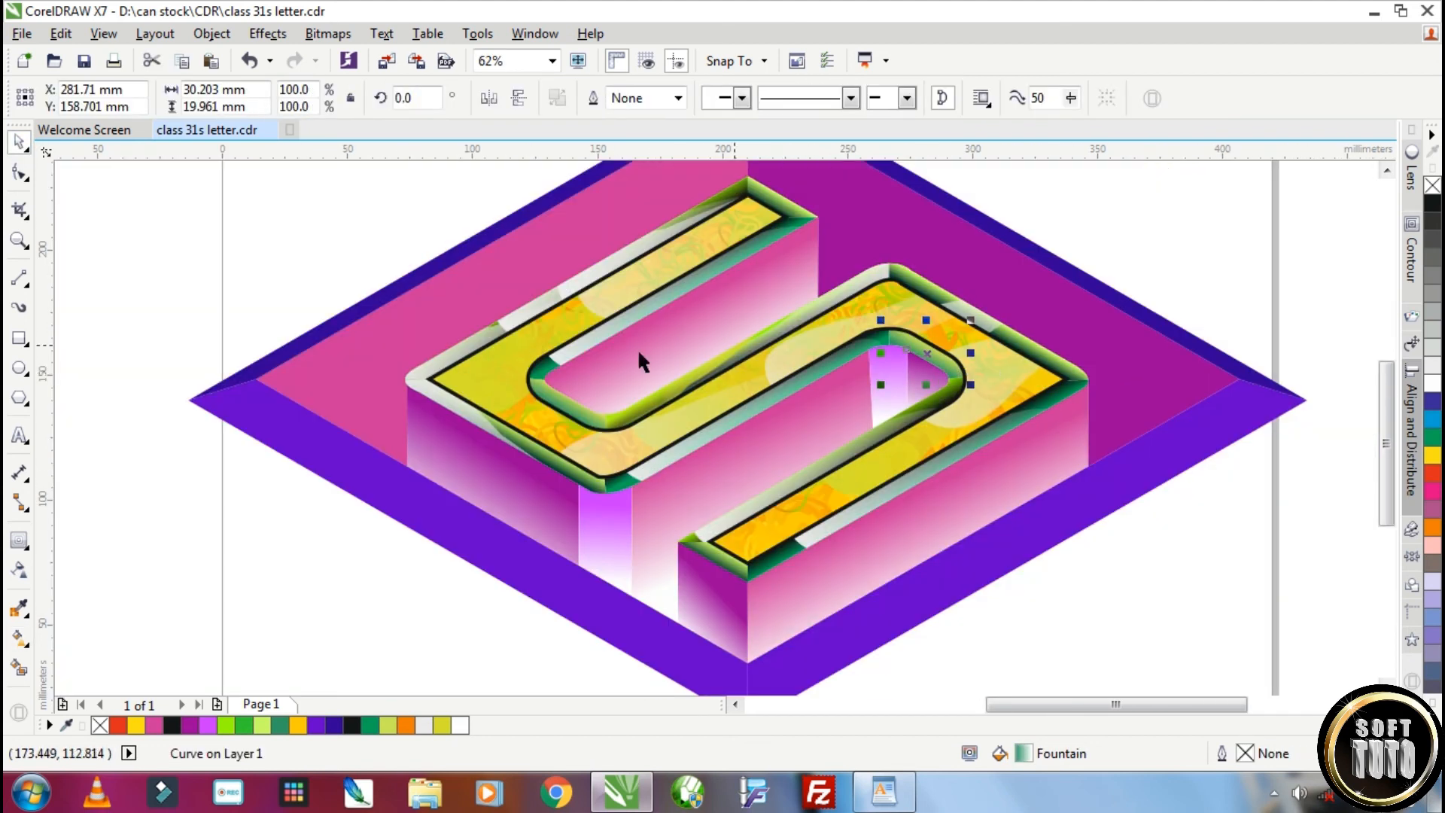
left_click(599, 434)
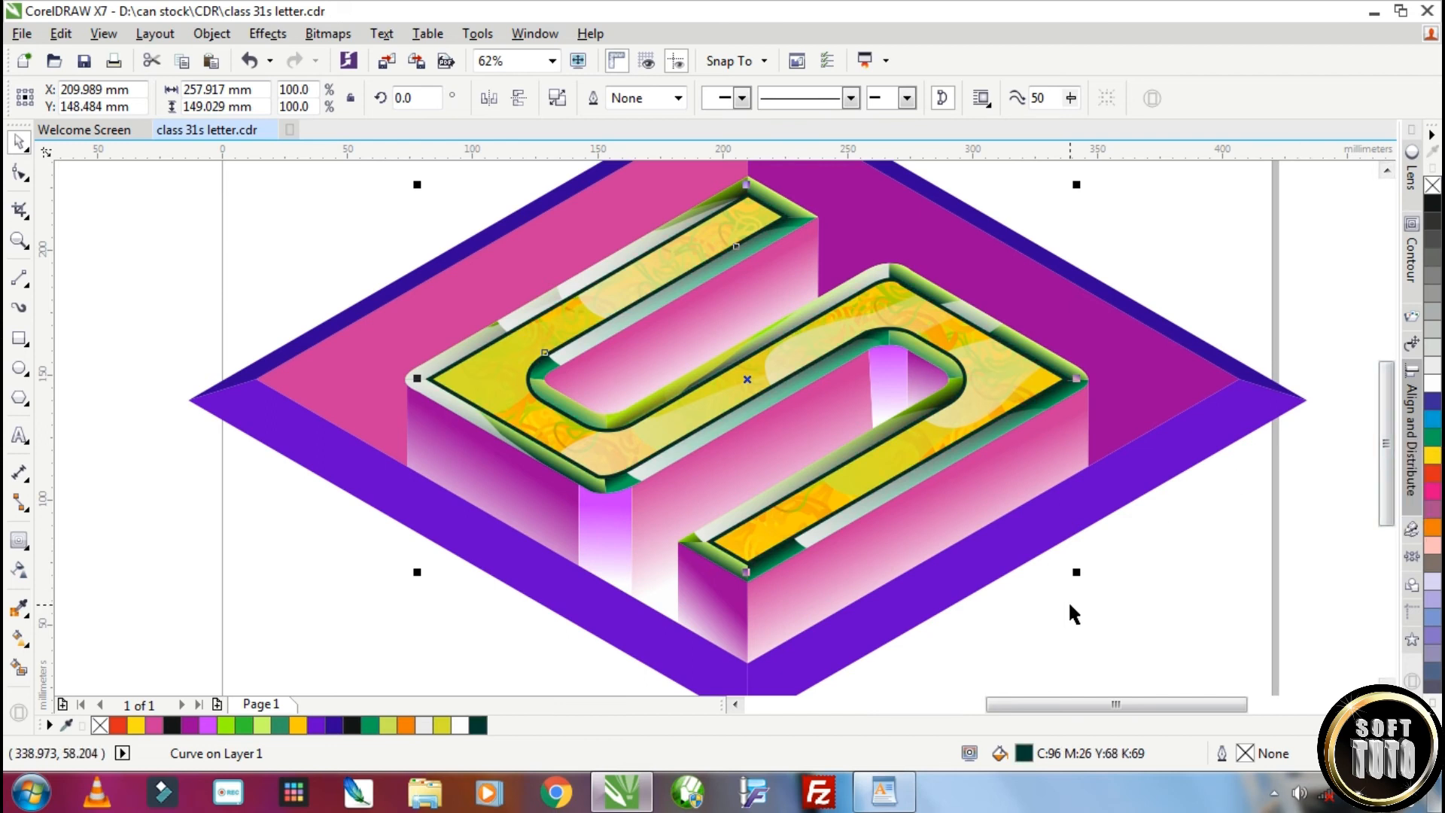
key("Escape")
scroll(799, 567, "down", 1)
left_click(745, 623)
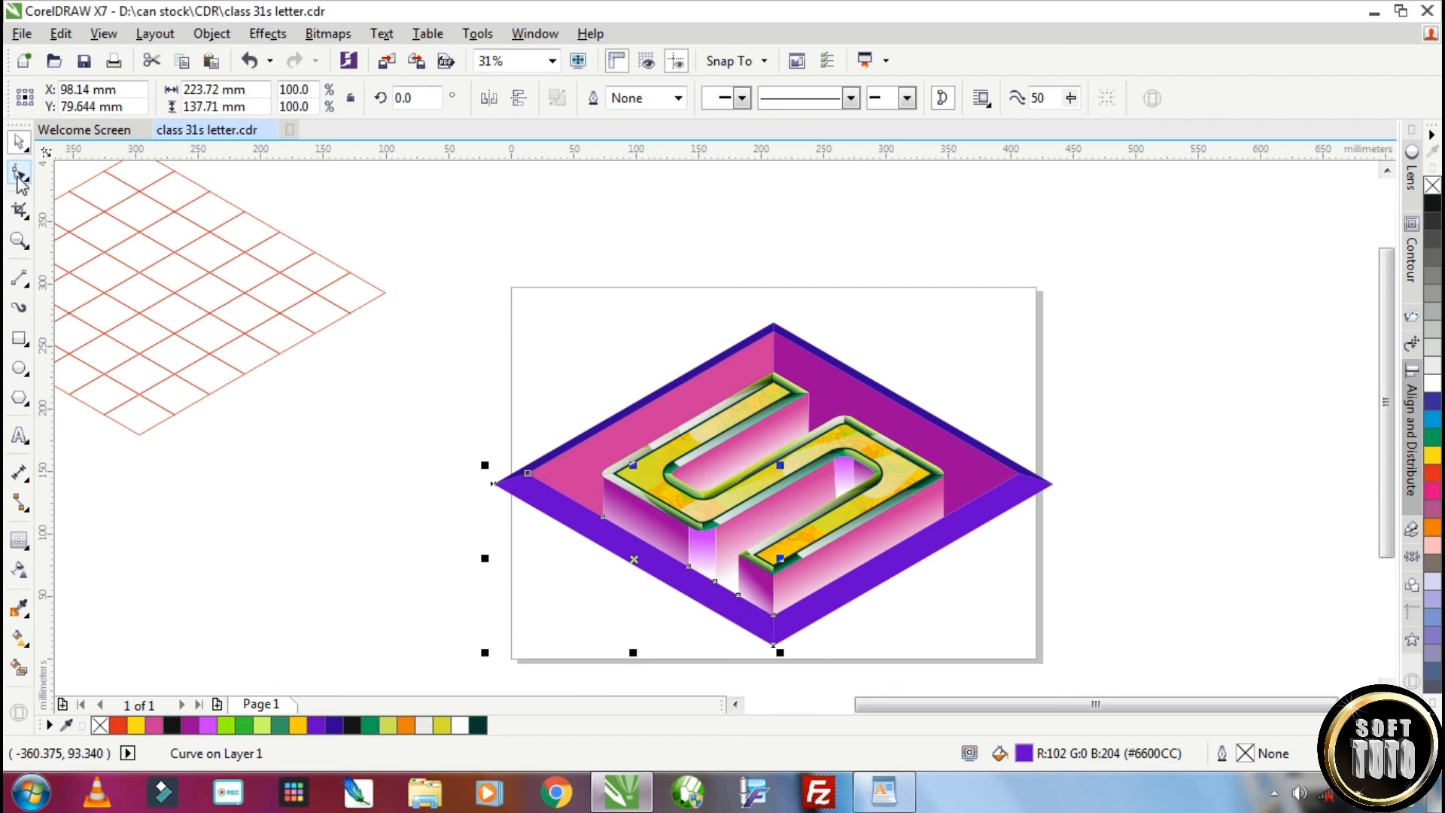
left_click(25, 280)
left_click(98, 301)
left_click_drag(542, 551, 620, 582)
key("ctrl+z")
key("ctrl+z")
Draw a closed leaf-shaped curve overlapping the rhombus's lower-left border and enlarge it
left_click(25, 284)
left_click(94, 323)
left_click(527, 511)
left_click_drag(577, 513, 605, 547)
left_click_drag(599, 566, 539, 539)
left_click(527, 511)
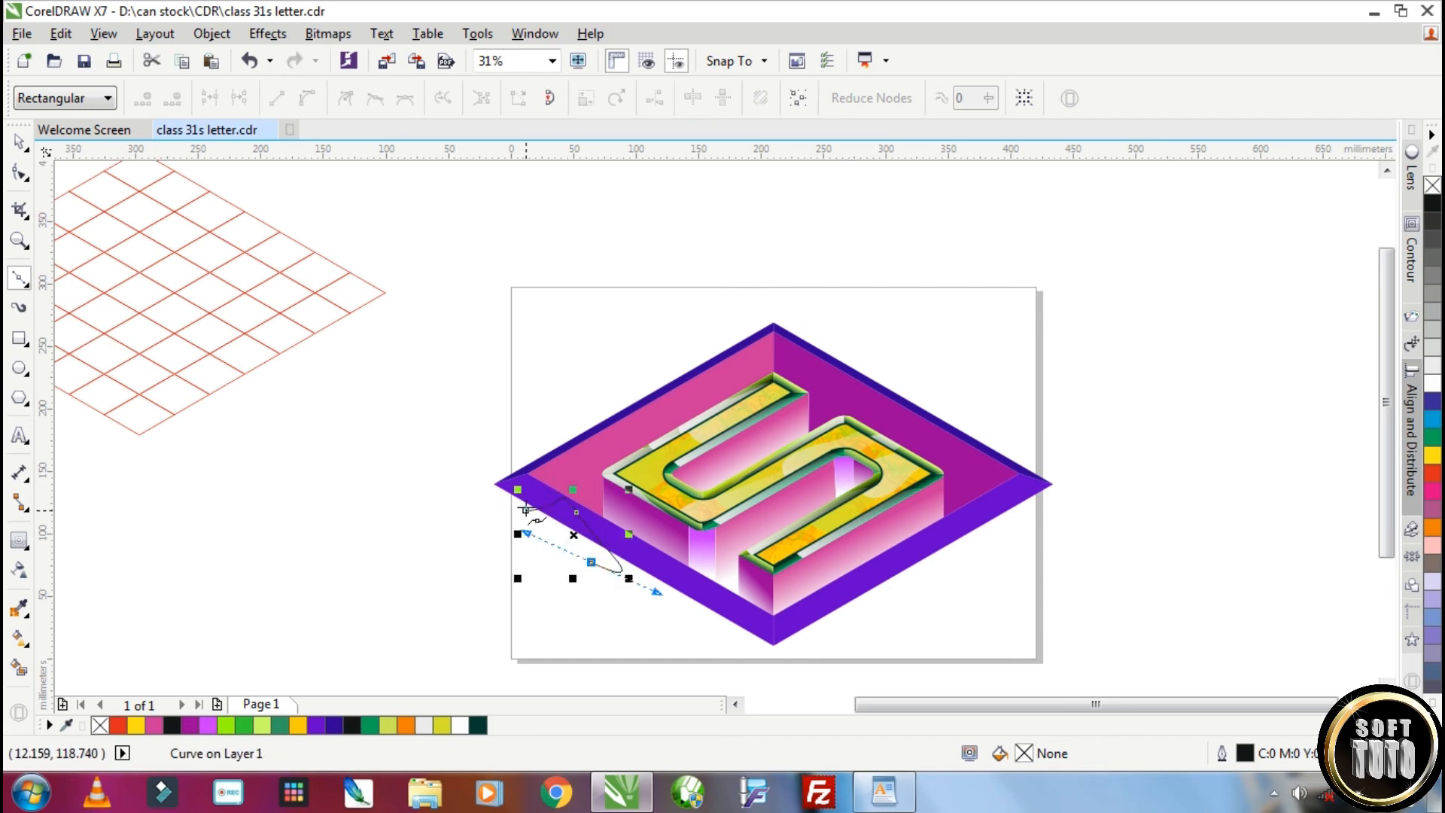
left_click(18, 143)
left_click_drag(629, 578, 671, 611)
Apply a dark blue linear gradient along the lower-left border and add two intermediate violet color stops
left_click(734, 617)
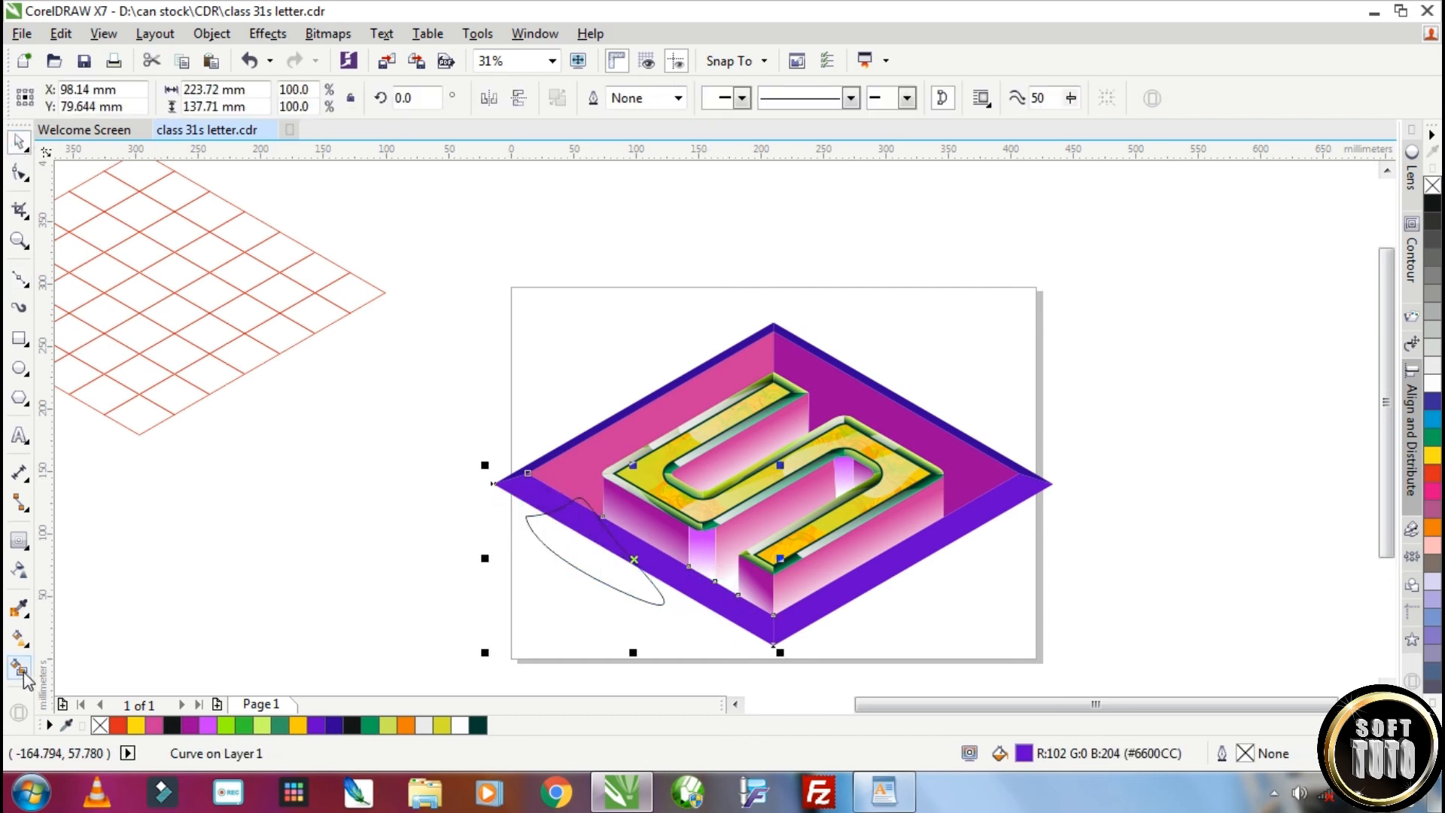
left_click(18, 668)
left_click_drag(515, 490, 790, 634)
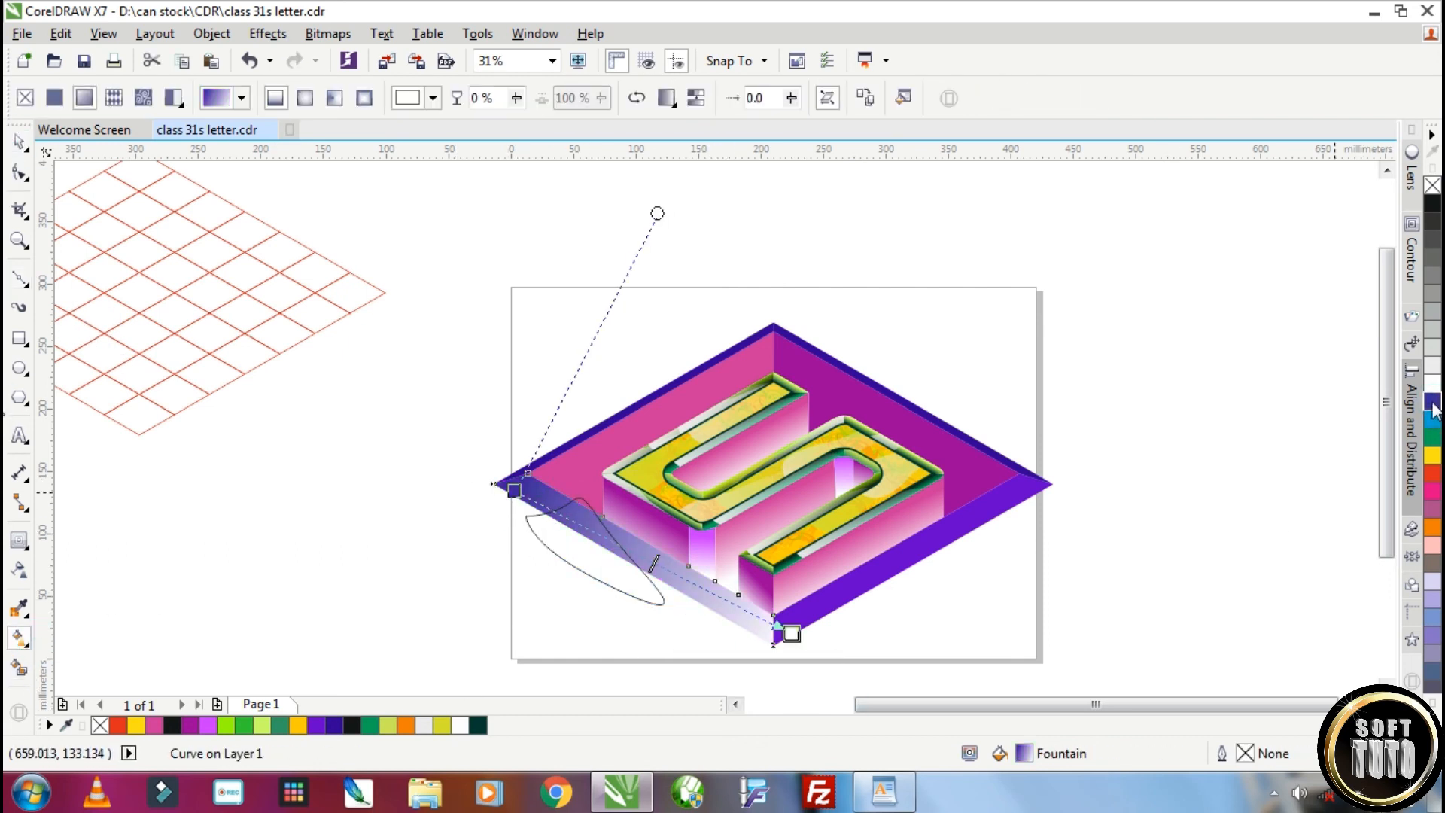
left_click(1434, 407)
left_click_drag(1432, 407, 1352, 494)
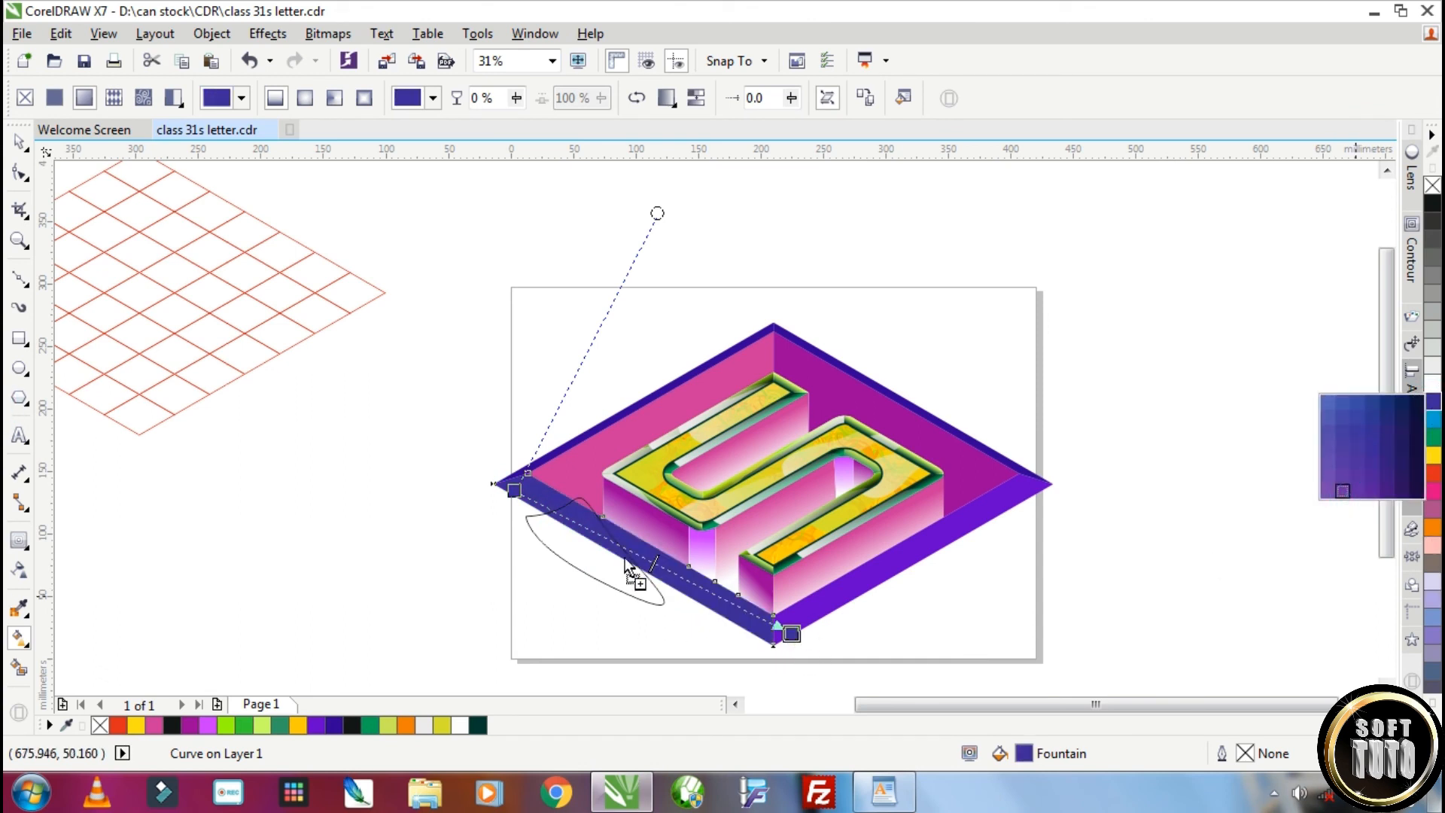
left_click_drag(626, 566, 636, 552)
left_click_drag(1434, 407, 700, 586)
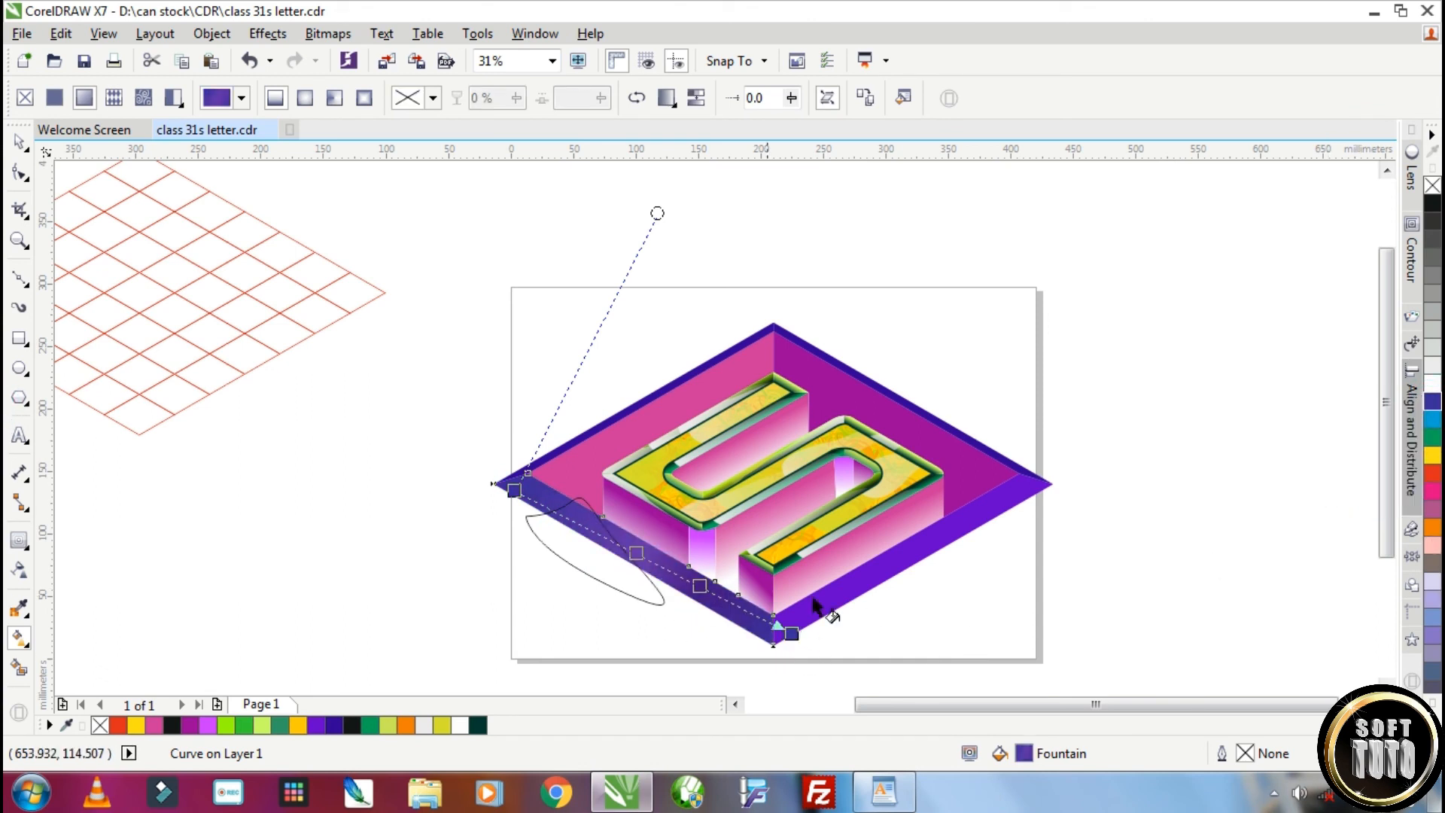
Set the lower-left border gradient's end stops to black, extend them past its ends and adjust its angle
left_click_drag(529, 513, 514, 490)
left_click_drag(514, 490, 462, 478)
left_click_drag(791, 634, 787, 651)
scroll(642, 194, "down", 1)
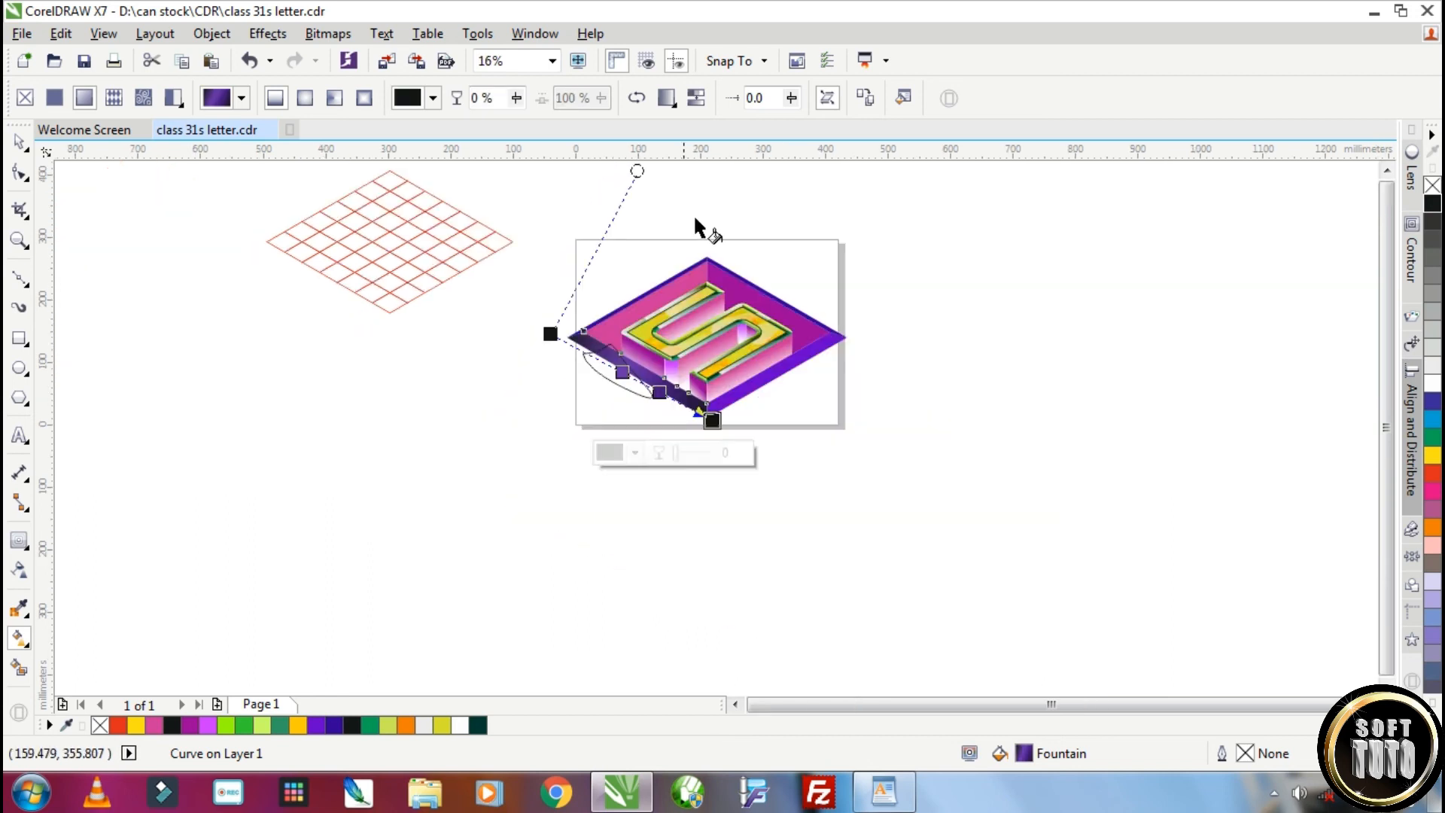
left_click_drag(637, 170, 722, 253)
scroll(627, 372, "up", 1)
Repeat the black-and-violet gradient on the lower-right border and realign it along that strip
left_click(18, 140)
left_click(891, 404)
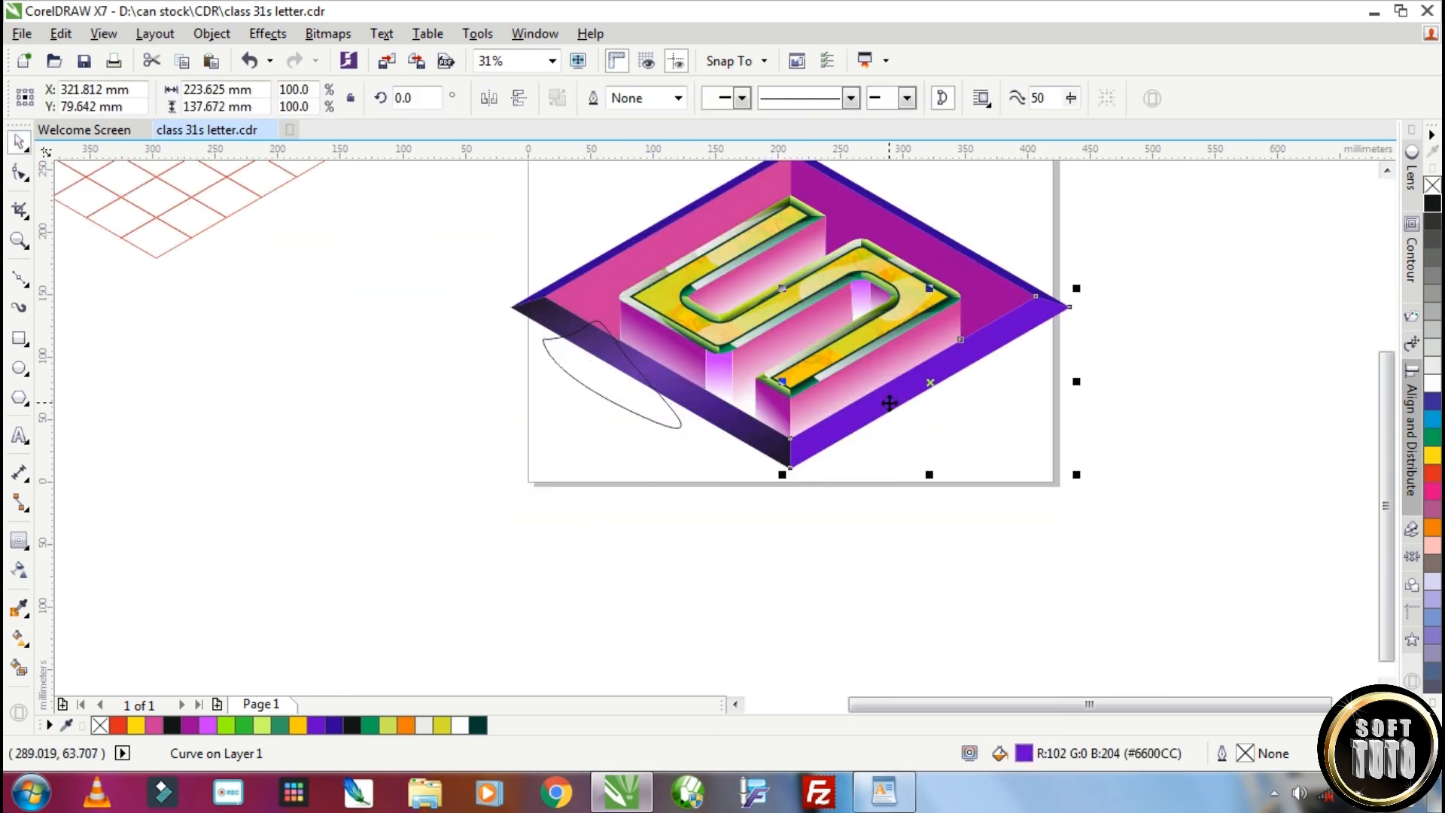
key("ctrl+r")
left_click(19, 638)
left_click_drag(758, 301, 808, 457)
left_click_drag(1082, 474, 1094, 332)
Repeat the black-and-violet gradient on both upper borders, realigning it along the upper-right strip
left_click(641, 239)
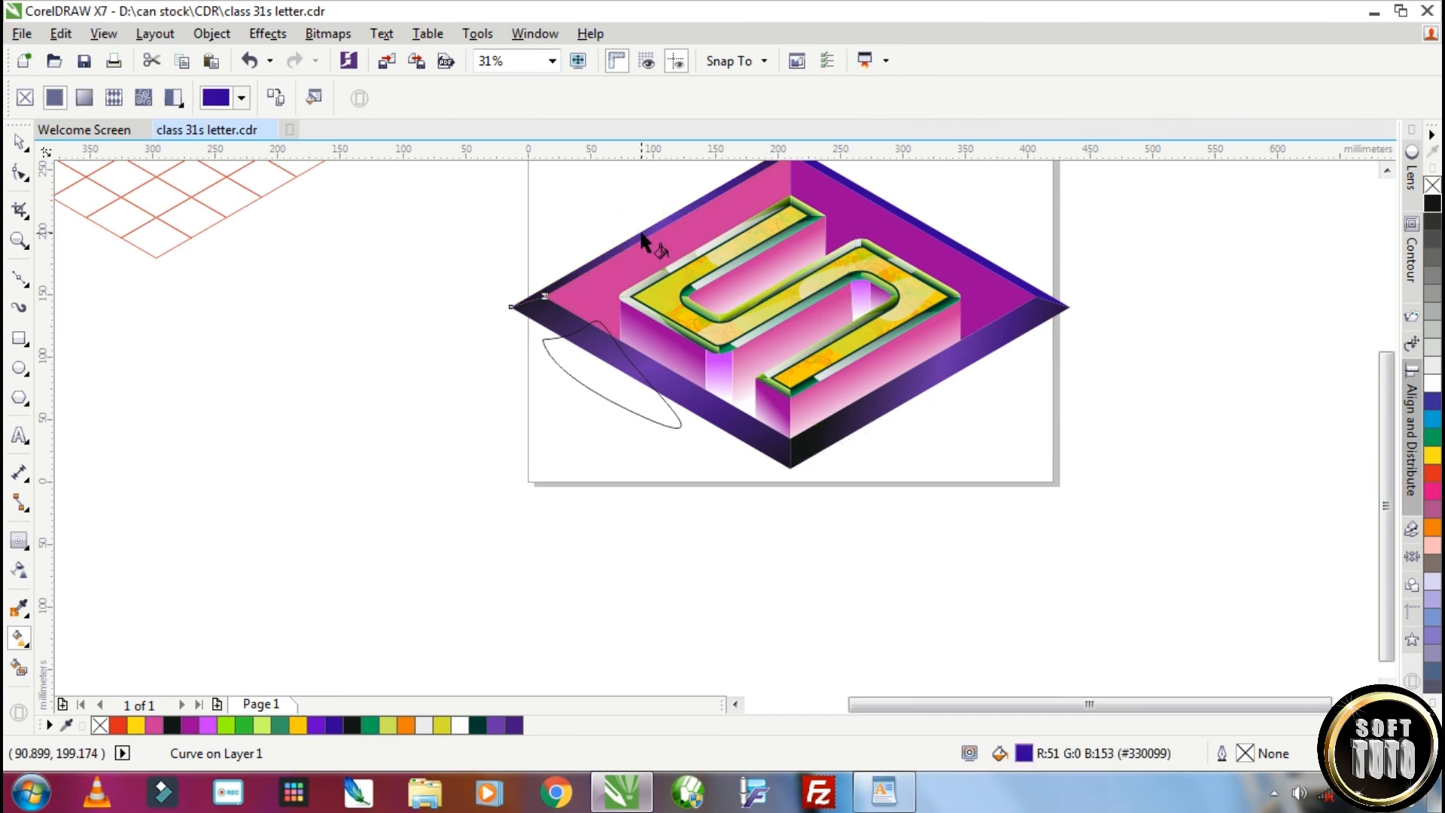
key("ctrl+r")
left_click(921, 222)
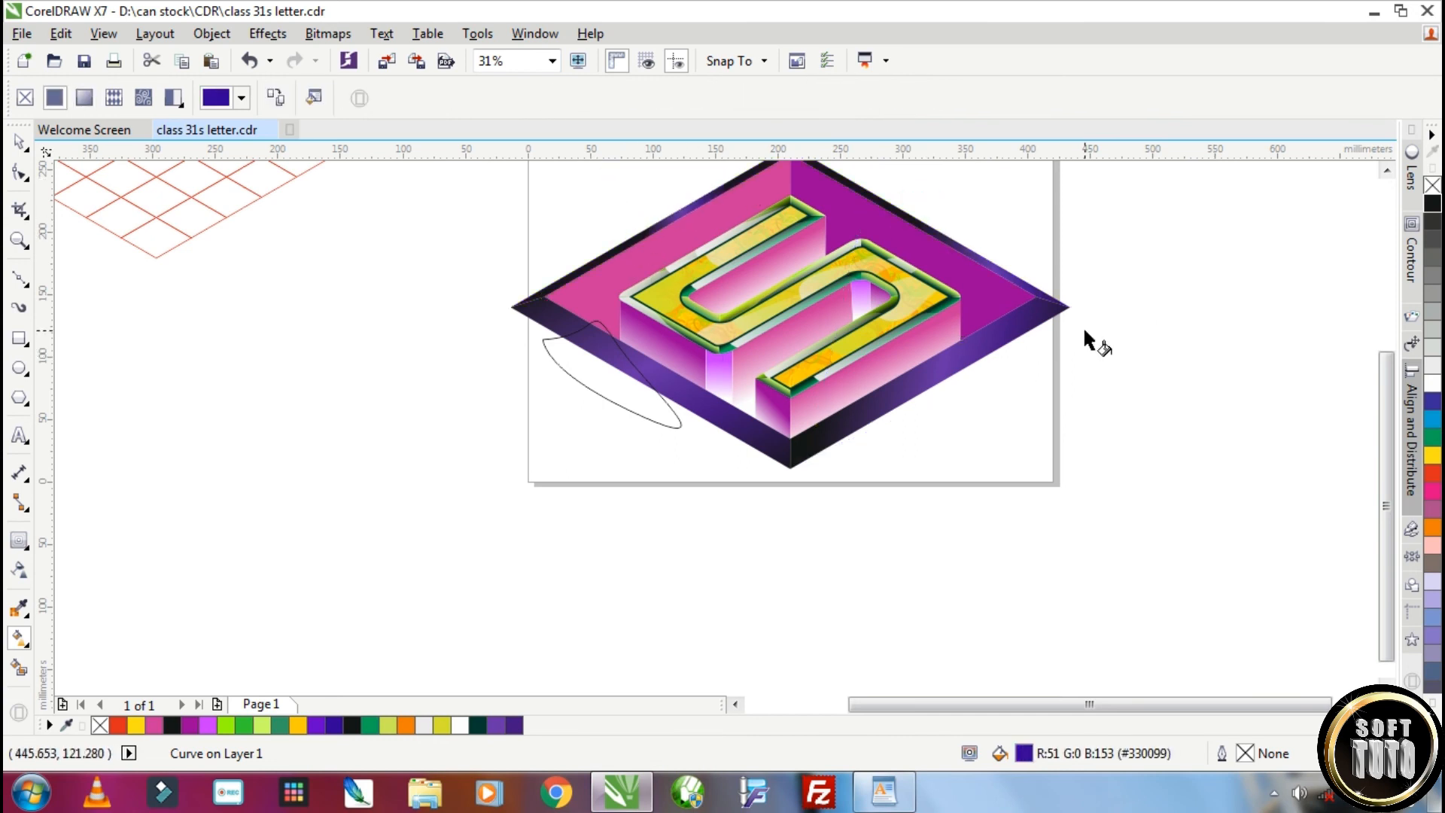
scroll(1084, 331, "down", 1)
scroll(984, 262, "up", 1)
left_click_drag(1019, 301, 903, 222)
left_click_drag(1113, 248, 1141, 307)
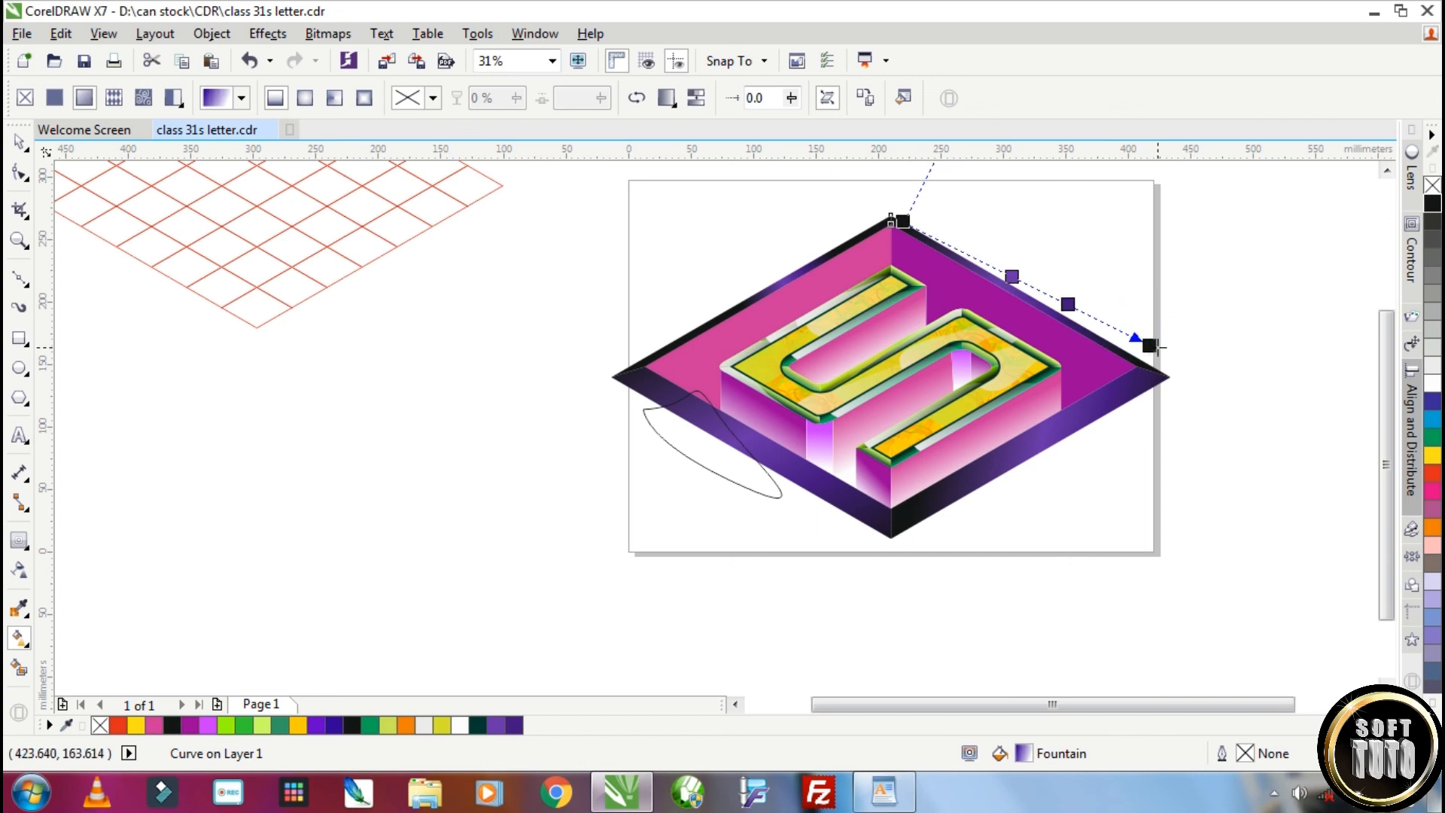
Apply a pink-to-white gradient to the rhombus's upper-left inner wall and adjust its direction
key("space")
left_click(847, 265)
left_click(19, 642)
left_click_drag(767, 394, 799, 324)
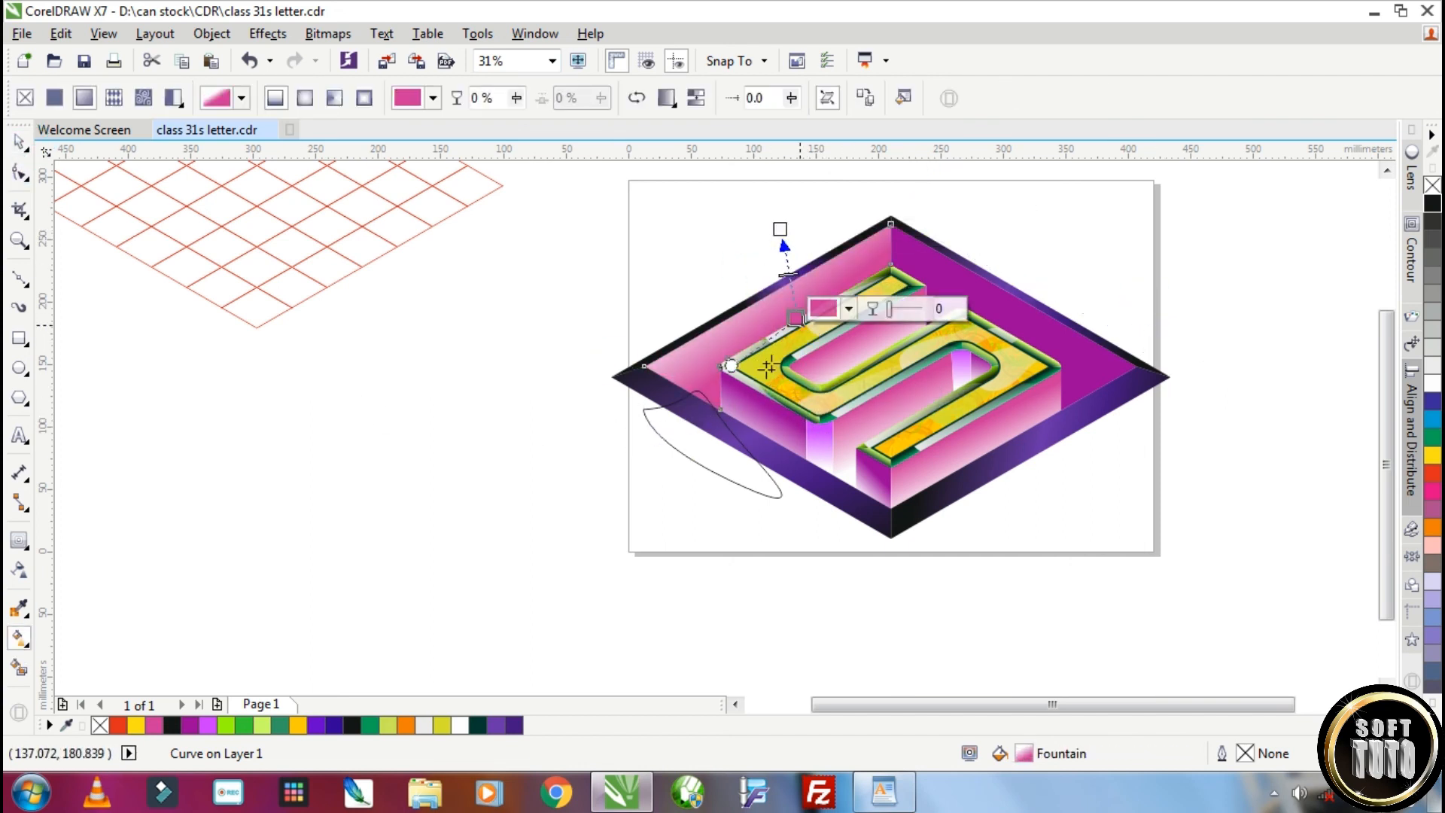
left_click_drag(719, 383, 711, 379)
Apply a purple-to-white gradient to the rhombus's upper-right inner wall and adjust its direction
left_click(978, 284)
left_click_drag(978, 284, 967, 317)
left_click_drag(1021, 201, 1020, 226)
left_click(20, 143)
left_click(505, 516)
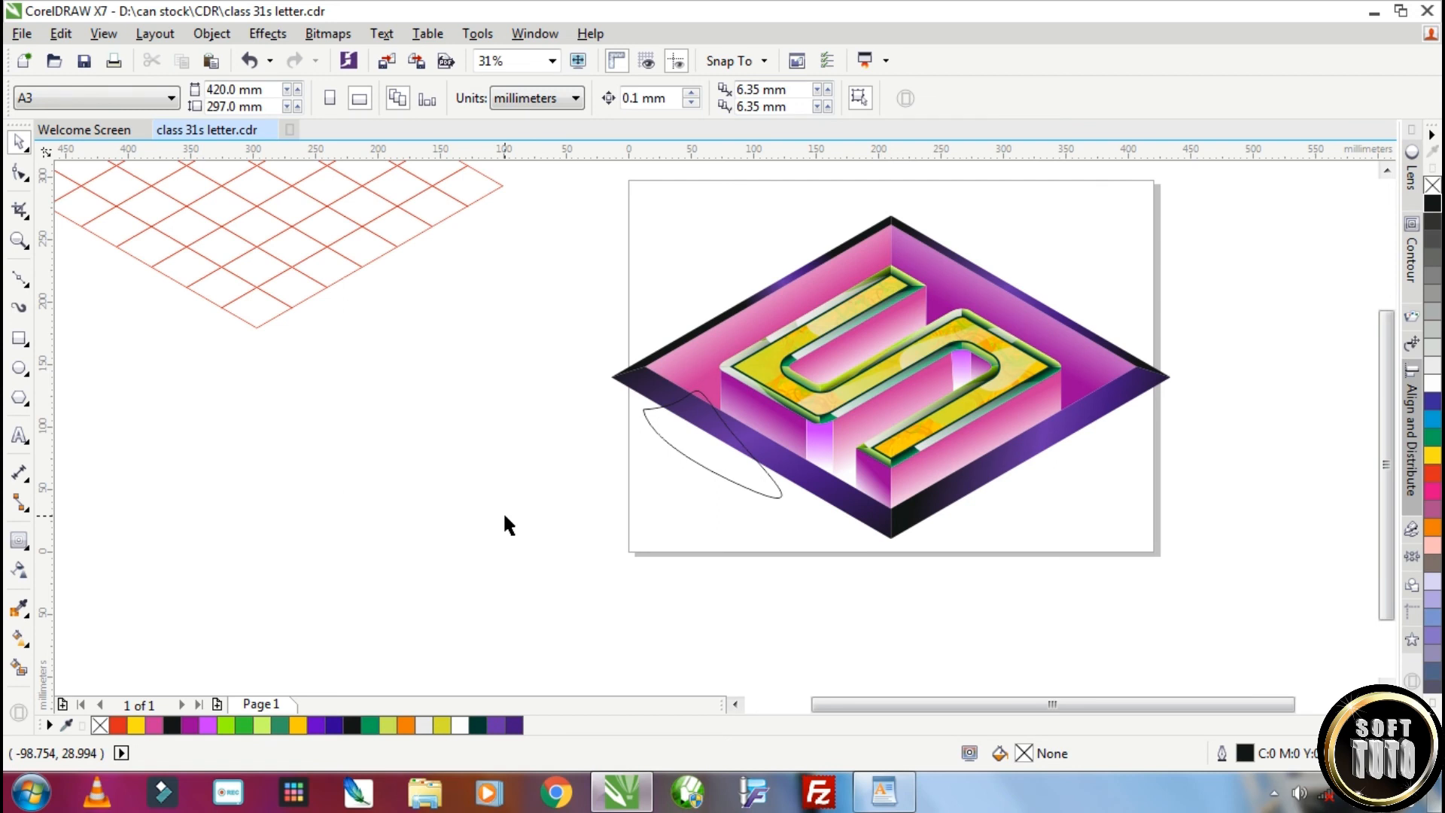
Fill the leaf-shaped curve with cyan, give it a linear transparency and remove its outline
left_click(728, 431)
left_click(1433, 420)
left_click(18, 569)
left_click_drag(666, 429, 653, 383)
right_click(1432, 185)
Enlarge the cyan highlight to about 227 by 112 mm and reshape it over the lower-left border
left_click_drag(796, 465, 886, 530)
scroll(843, 483, "down", 1)
left_click_drag(823, 311, 885, 439)
scroll(783, 452, "up", 1)
left_click_drag(712, 413, 676, 400)
left_click_drag(948, 565, 790, 486)
key("F10")
left_click_drag(630, 382, 821, 478)
left_click_drag(701, 439, 750, 477)
left_click(19, 142)
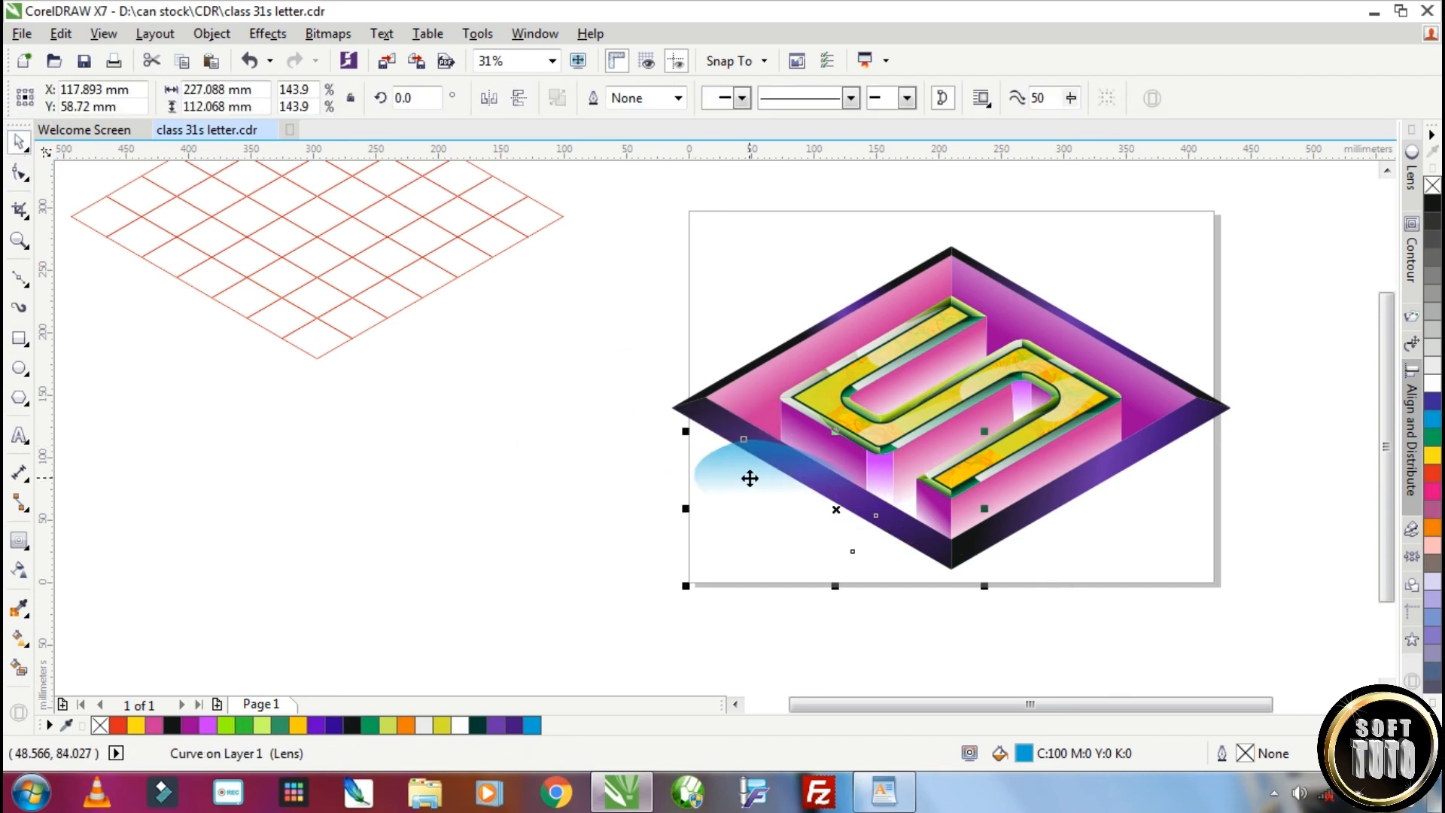
Duplicate the cyan highlight three times and PowerClip copies inside the lower-left and lower-right borders
key("KP_Add")
key("KP_Add")
key("KP_Add")
right_click(749, 478)
left_click(821, 232)
left_click(716, 414)
right_click(754, 482)
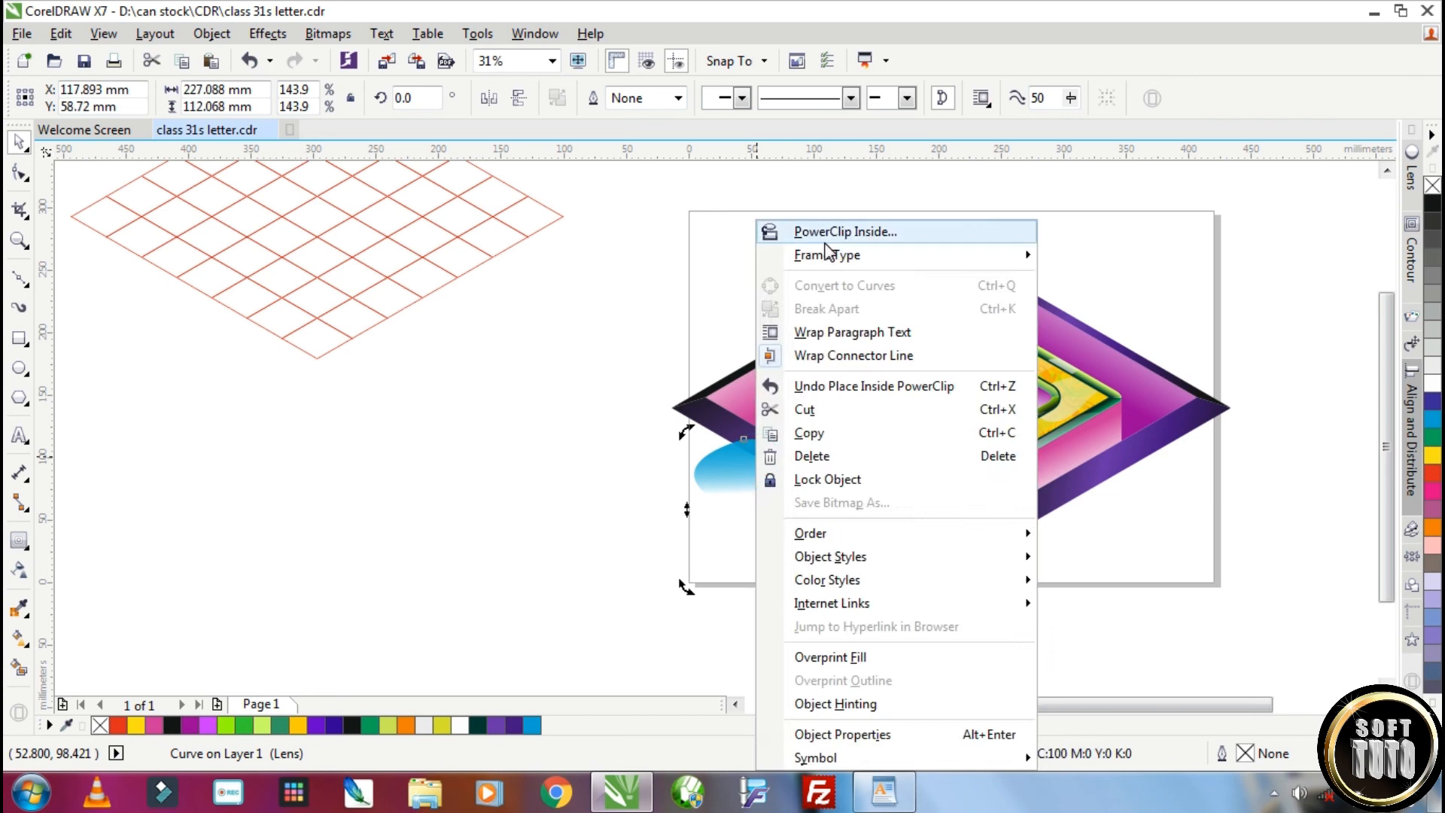
left_click(826, 232)
left_click(1063, 493)
PowerClip the remaining cyan highlights inside the rhombus's upper-left and upper-right borders
right_click(755, 463)
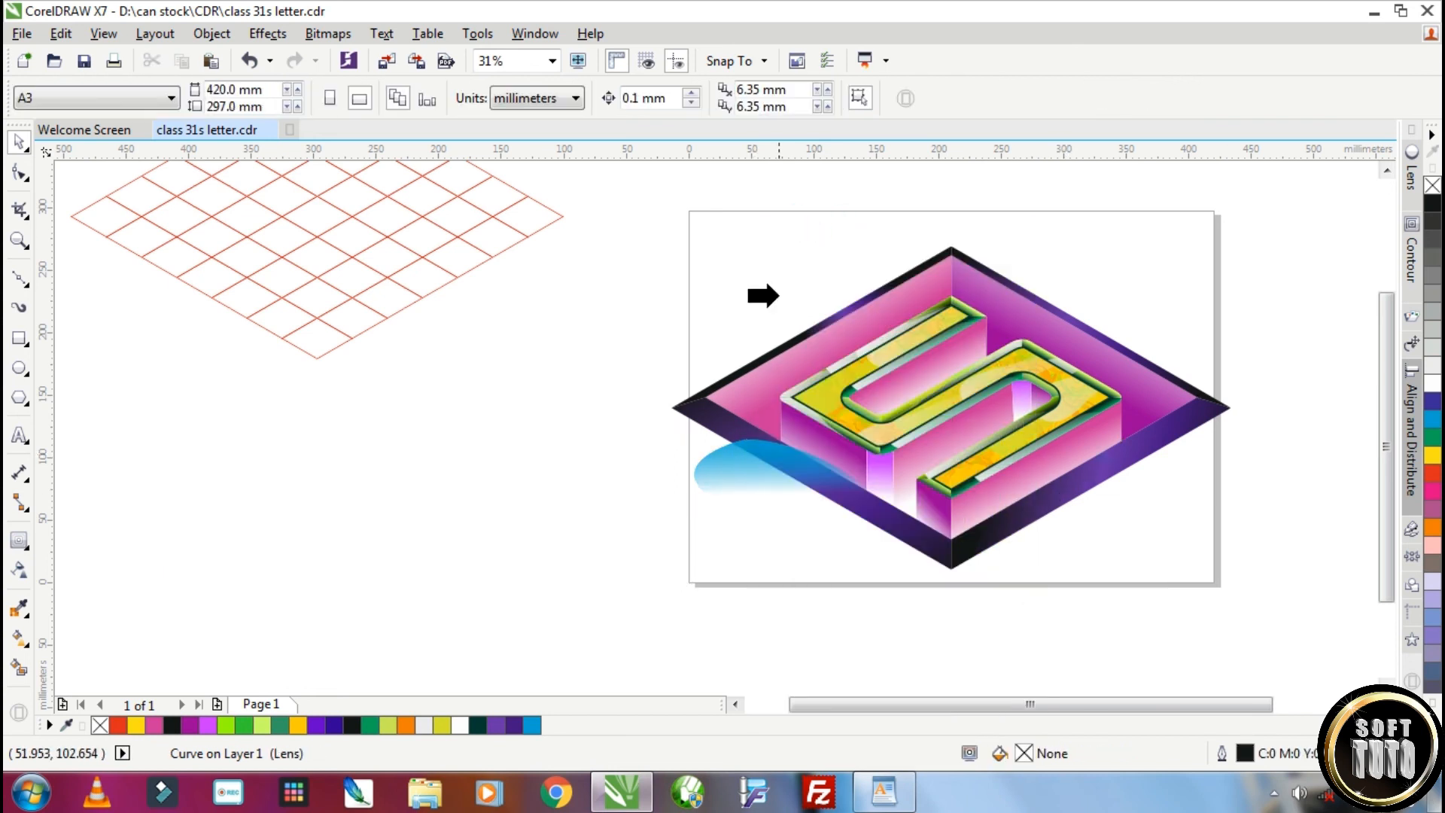
left_click(817, 326)
right_click(726, 468)
left_click(816, 232)
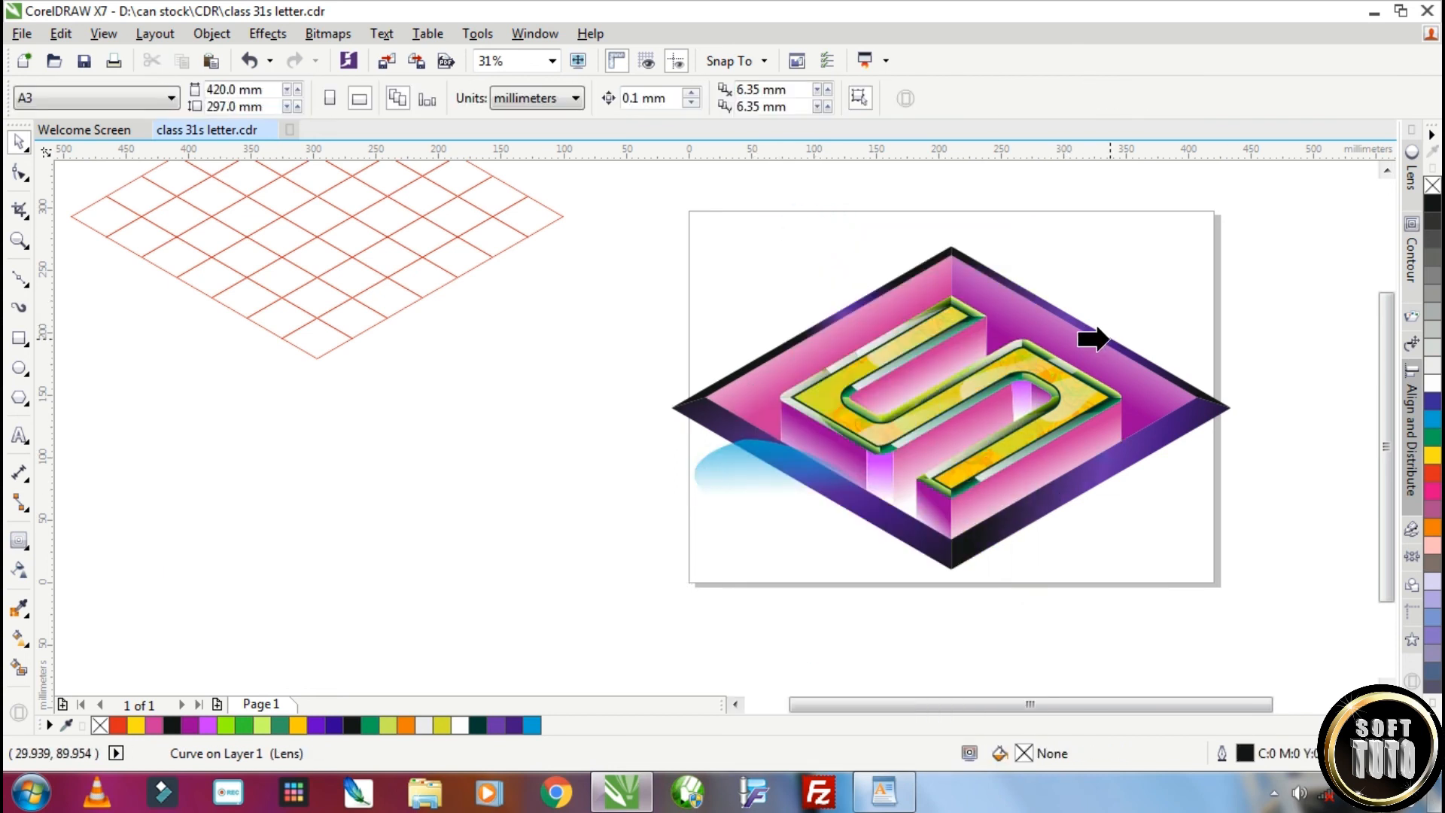
left_click(1106, 339)
Copy the clipped highlight further along inside the lower-left border and fill the copy with yellow
left_click(802, 471, "ctrl")
left_click(703, 453)
right_click(832, 515)
left_click_drag(703, 450, 728, 487)
left_click(1432, 456)
right_click(727, 487)
left_click(517, 538, "ctrl")
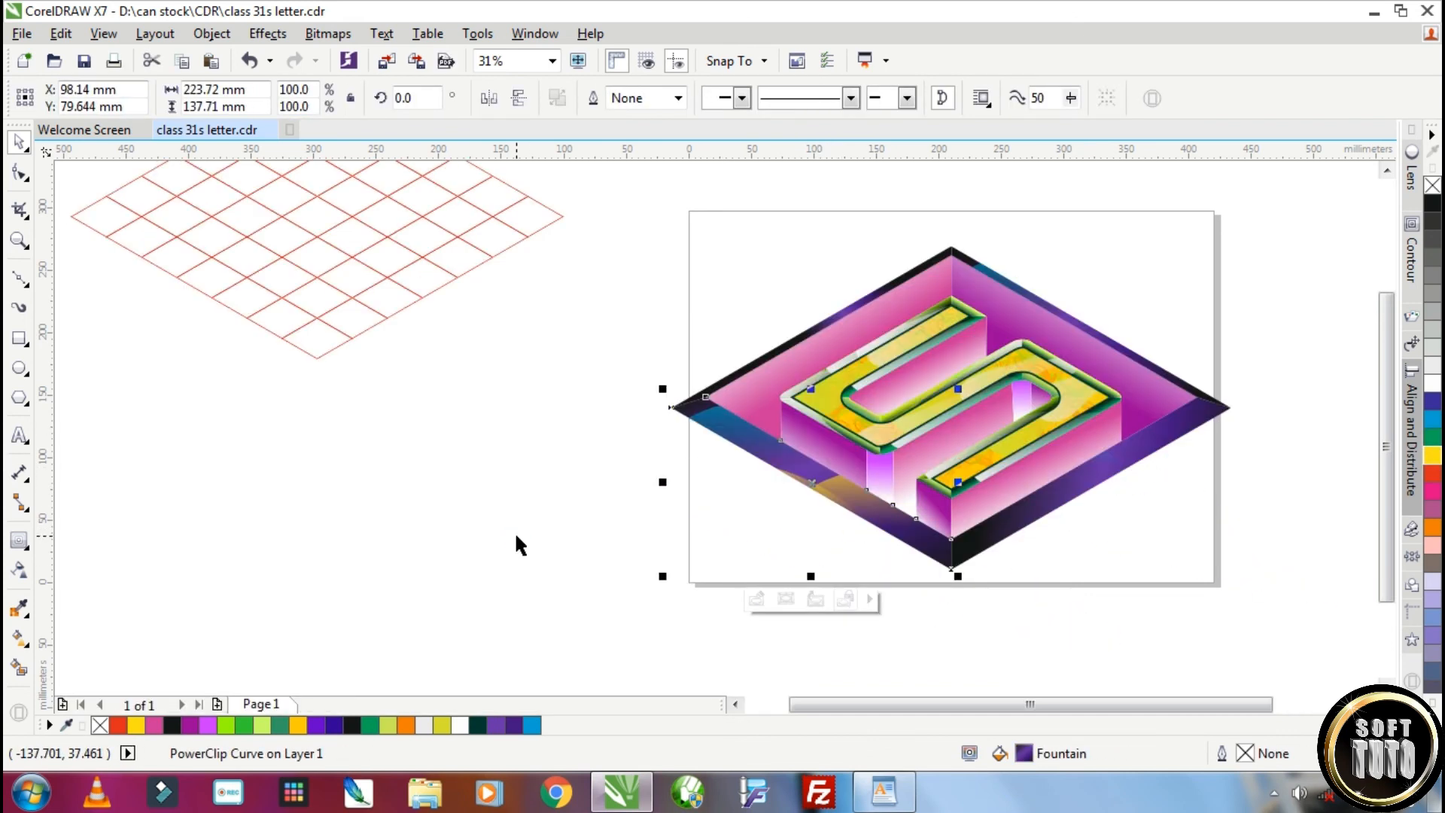
Add a green copy of the highlight inside the rhombus's lower-left border, beside the yellow and cyan ones
scroll(998, 527, "down", 1)
scroll(963, 524, "up", 2)
left_click(851, 497, "ctrl")
left_click_drag(926, 449, 956, 501)
scroll(1020, 528, "down", 1)
left_click(1056, 578)
double_click(799, 479)
left_click(1433, 438)
left_click(798, 486)
left_click(630, 426)
left_click(18, 142)
left_click(542, 467, "ctrl")
scroll(1000, 461, "down", 2)
scroll(1042, 447, "up", 3)
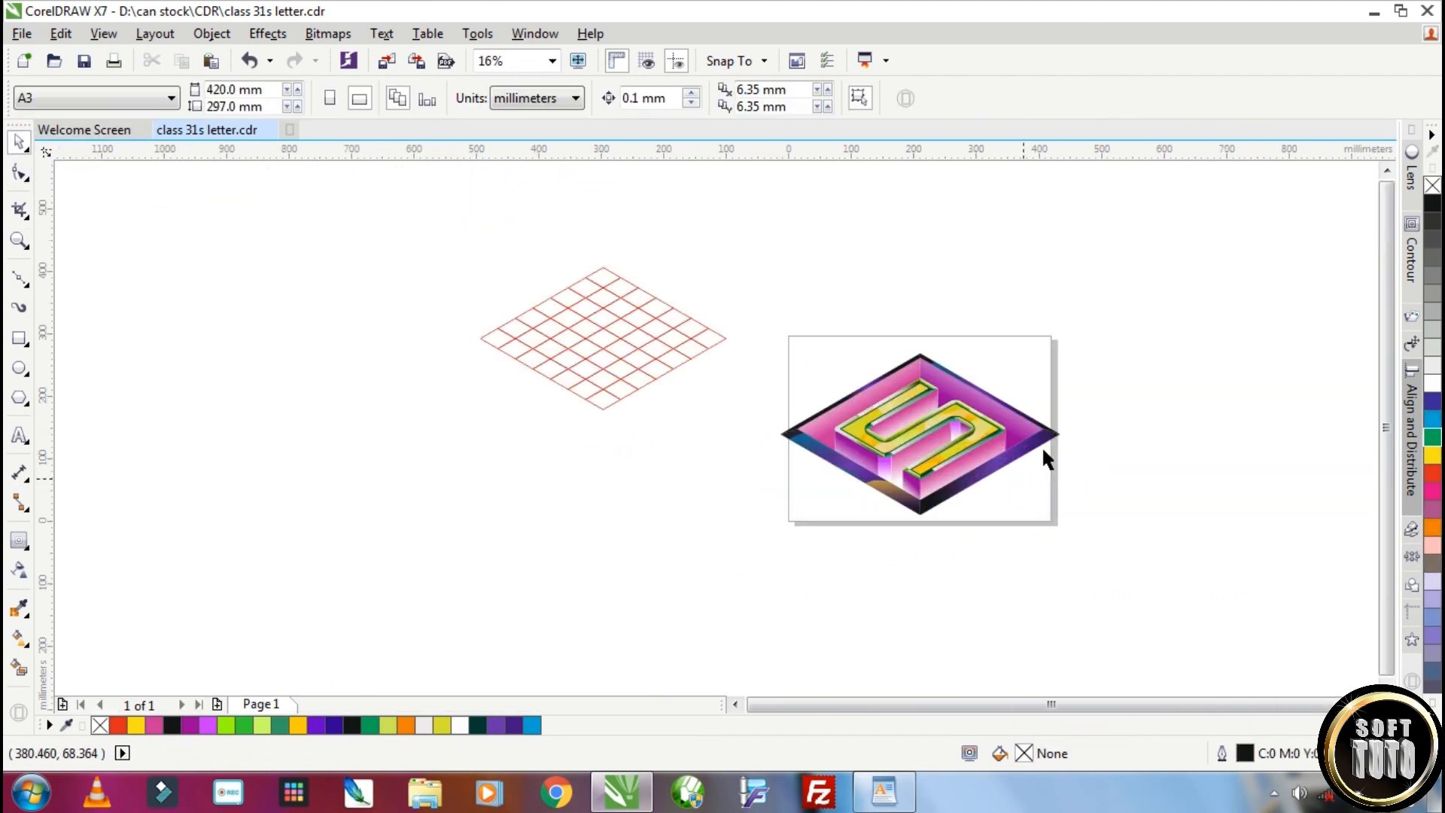
Copy the clipped highlight inside the lower-right border and colour the copies green and yellow
scroll(975, 516, "down", 1)
left_click(942, 529)
left_click(941, 530, "ctrl")
left_click_drag(825, 494, 890, 562)
left_click(890, 561)
left_click_drag(1122, 541, 933, 455)
left_click_drag(907, 621, 873, 565)
left_click_drag(873, 585, 910, 513)
right_click(1001, 534)
left_click(1433, 437)
key("ctrl+z")
left_click_drag(998, 539, 953, 506)
right_click(954, 507)
left_click(1433, 455)
left_click(1178, 521, "ctrl")
Copy the clipped highlight along the rhombus's upper-right border and fill the copies with yellow and green
scroll(1177, 522, "down", 1)
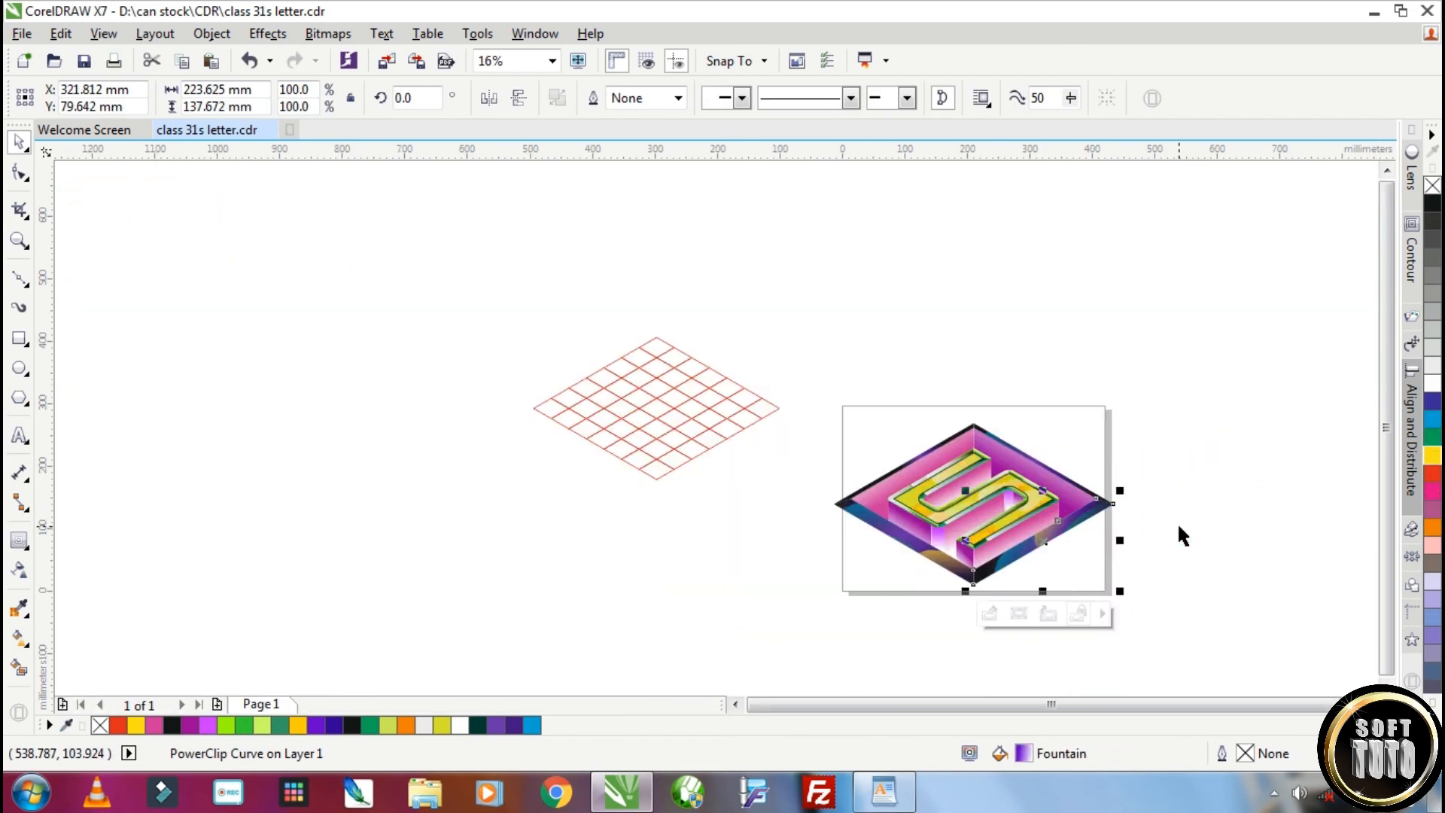
scroll(986, 448, "up", 1)
left_click(1034, 438)
left_click(1034, 438, "ctrl")
left_click_drag(1052, 418, 1114, 415)
right_click(1169, 489)
left_click(1432, 456)
right_click(1114, 415)
left_click(1114, 415)
left_click_drag(1318, 379, 961, 442)
left_click(1433, 437)
left_click_drag(1238, 551, 1103, 462)
right_click(1102, 462)
left_click(1266, 391, "ctrl")
Place yellow and green copies of the cyan highlight along the inside of the upper-left border
scroll(1164, 504, "down", 1)
scroll(981, 496, "up", 1)
left_click(1029, 469, "ctrl")
left_click(923, 452)
left_click(923, 451)
left_click_drag(1152, 402, 989, 578)
left_click_drag(1102, 409, 962, 461)
right_click(1025, 416)
left_click(1432, 456)
right_click(961, 461)
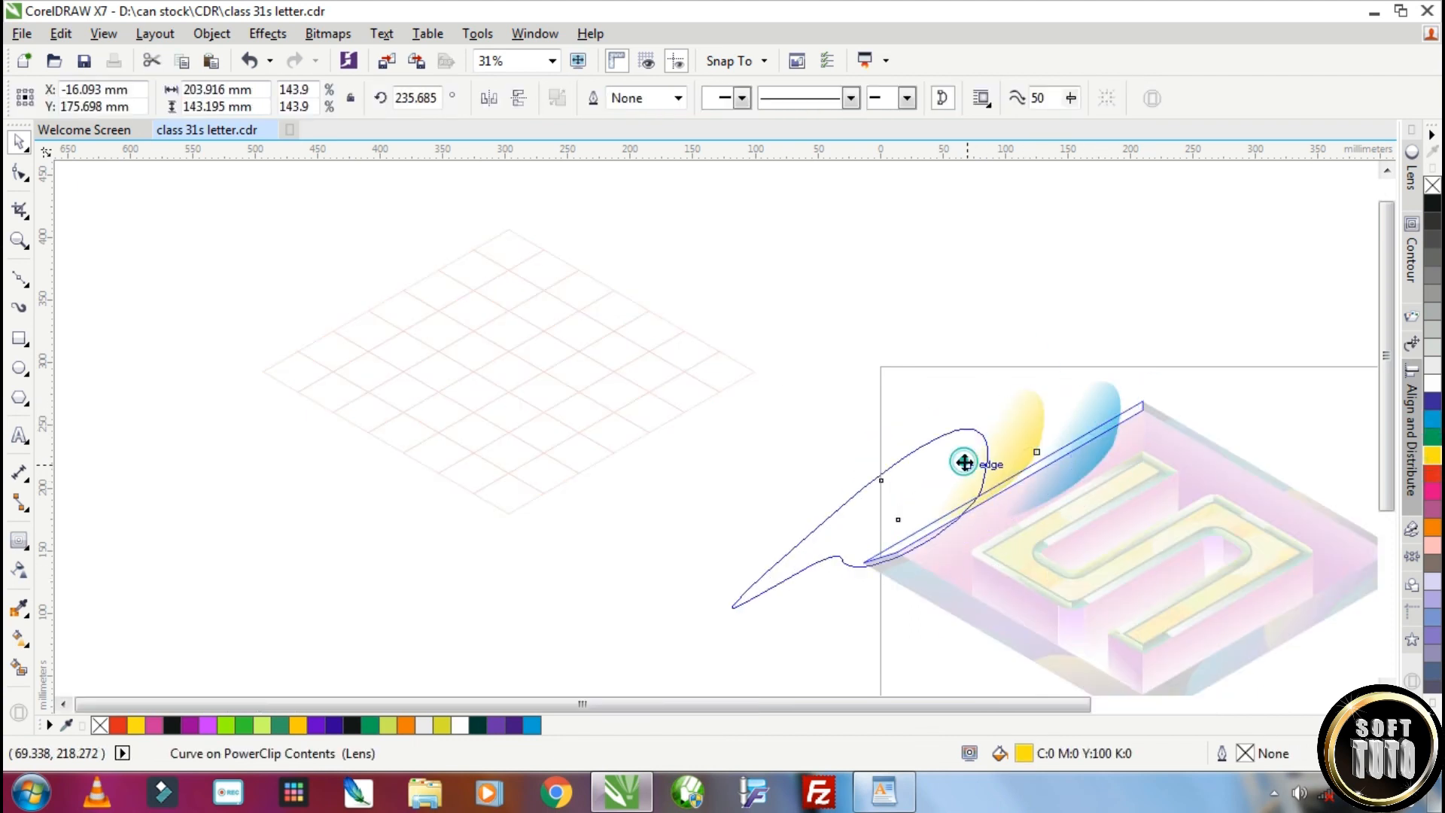
left_click(1432, 437)
left_click_drag(1033, 408, 1133, 380)
left_click(1171, 327, "ctrl")
scroll(1171, 327, "down", 1)
Give the rhombus's upper-right border a 0.2 mm outline
scroll(1189, 498, "up", 2)
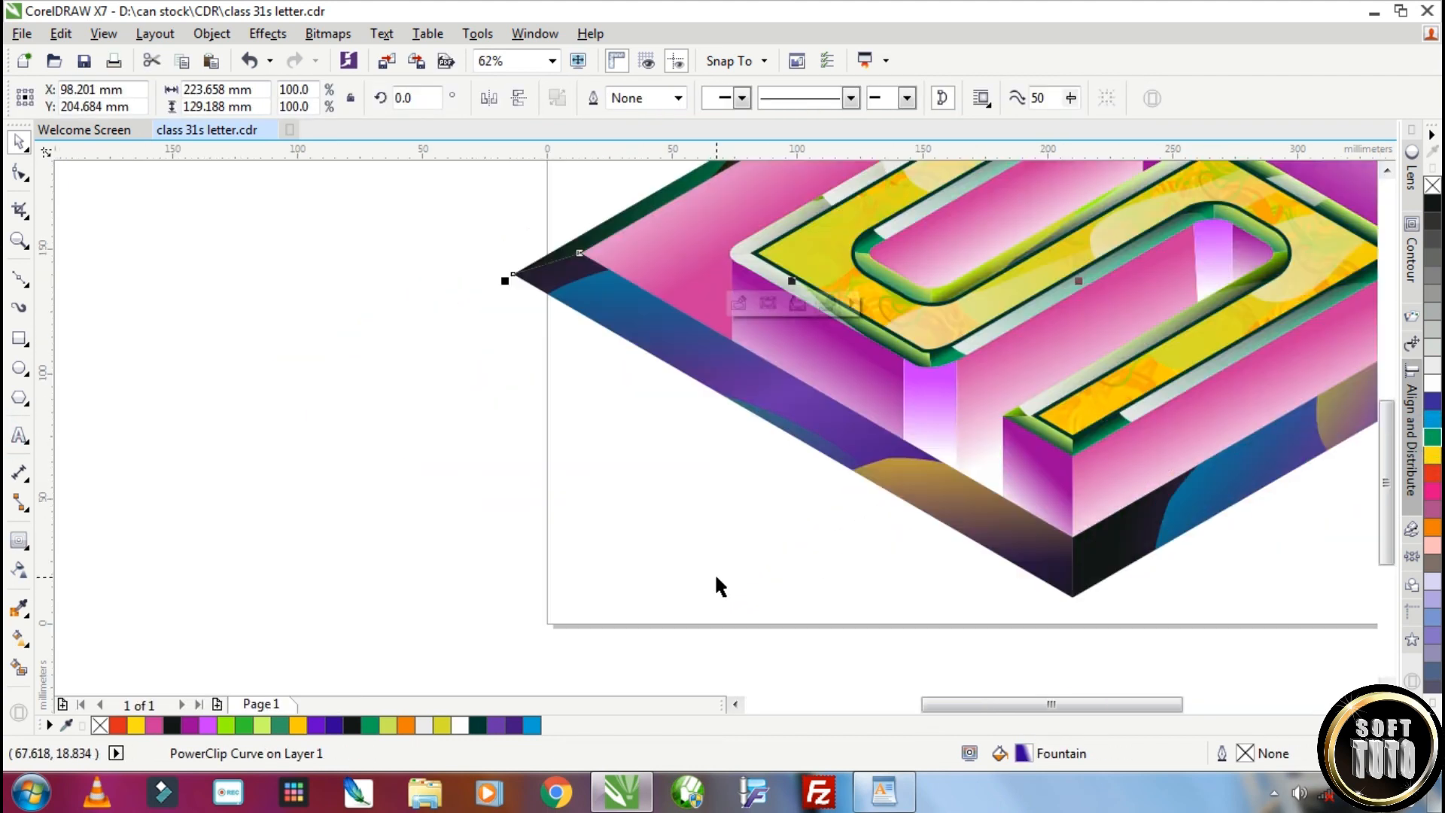
scroll(723, 578, "down", 1)
left_click(723, 578)
left_click(1097, 390)
left_click(678, 98)
left_click(661, 168)
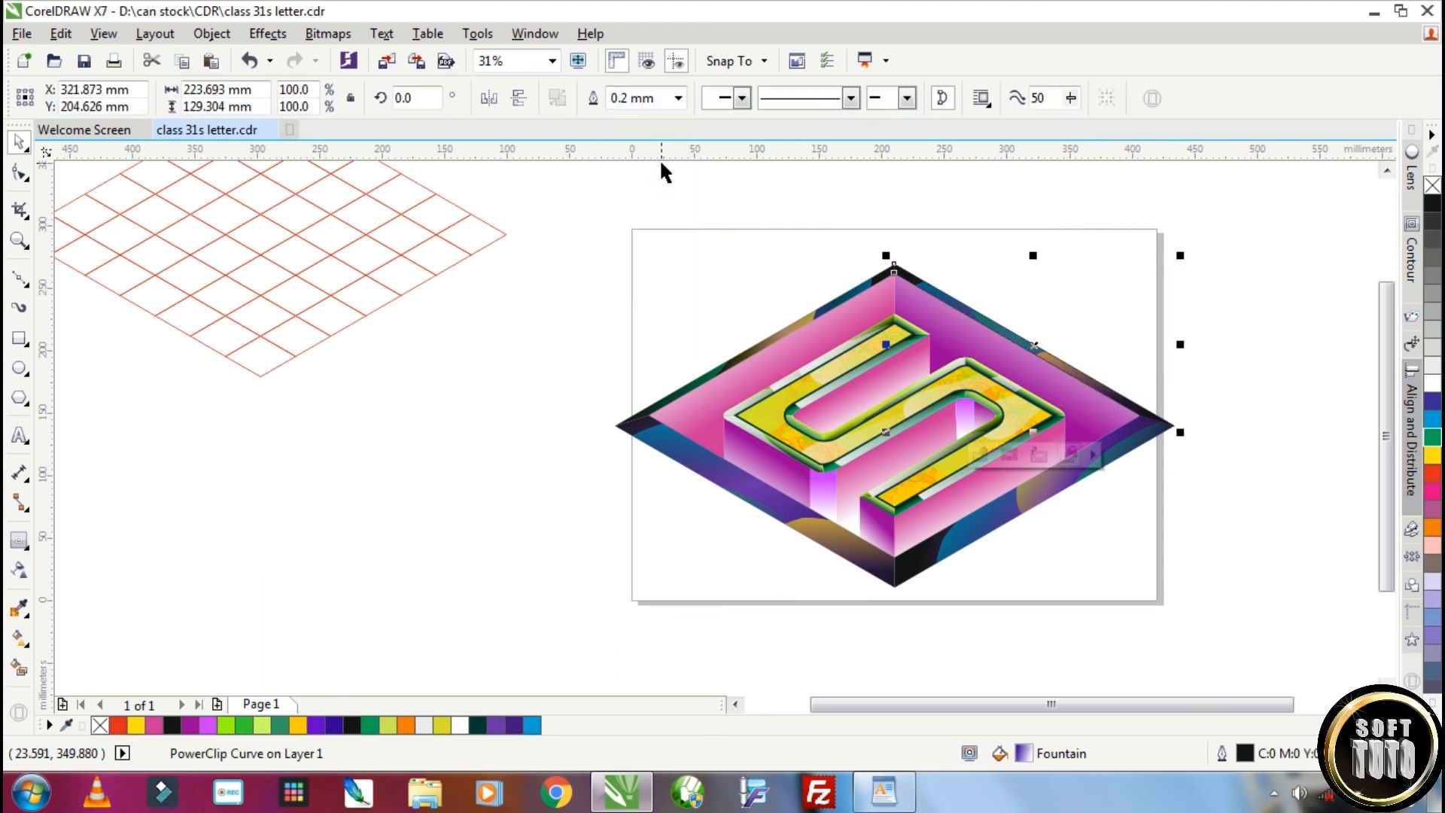
key("Escape")
scroll(946, 313, "up", 4)
scroll(941, 304, "down", 4)
left_click(979, 325)
Draw a rectangle, convert it to curves and snap its four nodes onto the inner corners of the rhombus border
left_click(19, 339)
left_click_drag(657, 283, 973, 525)
left_click(19, 173)
key("ctrl+q")
left_click_drag(658, 284, 654, 426)
left_click_drag(973, 283, 901, 283)
left_click_drag(972, 525, 1144, 423)
left_click_drag(658, 523, 899, 566)
scroll(652, 424, "up", 3)
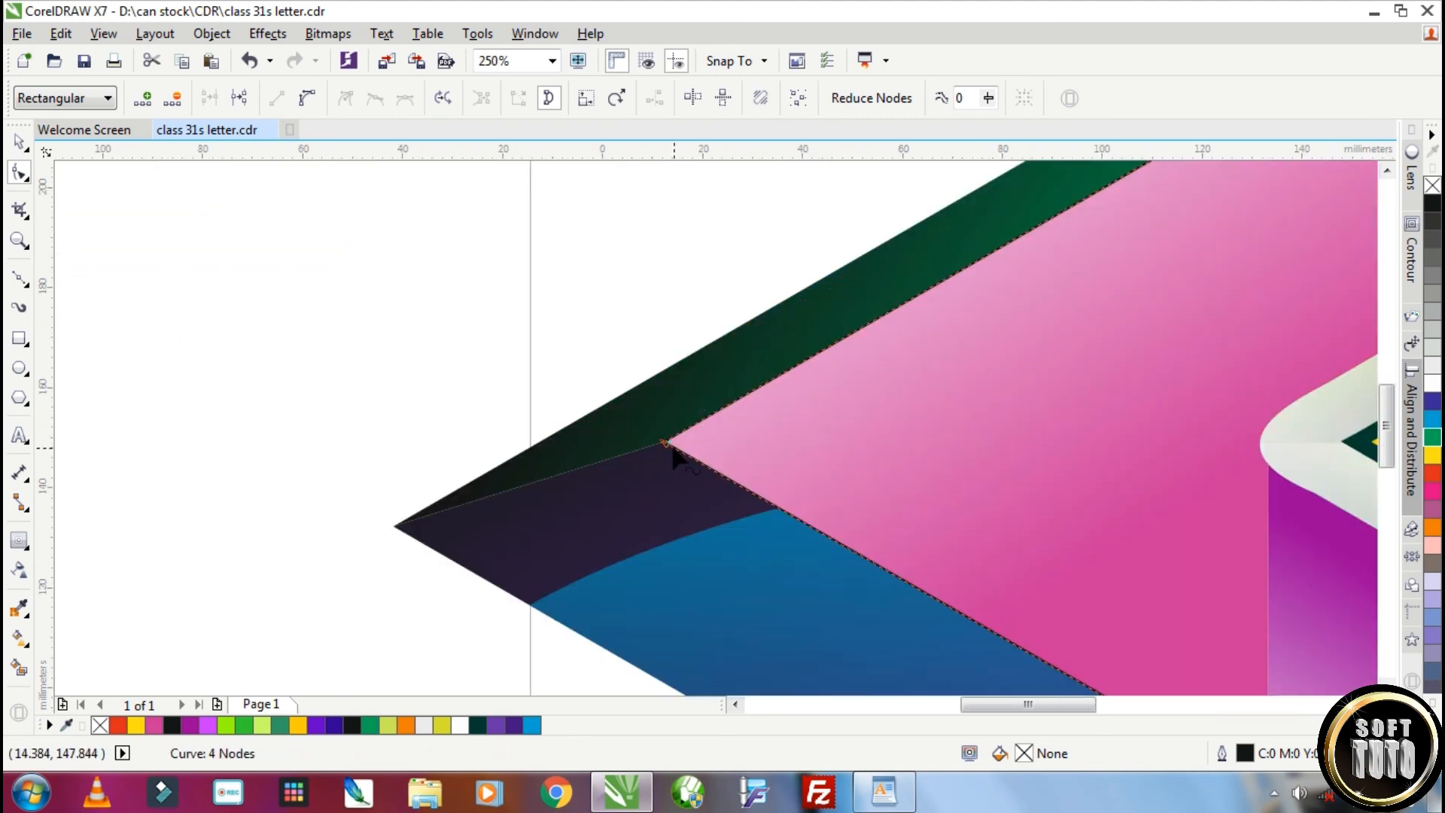
Set the outline width of the new inner rhombus to 1.5 mm
scroll(676, 450, "down", 2)
key("space")
left_click(679, 97)
left_click(649, 230)
left_click(676, 101)
left_click(635, 238)
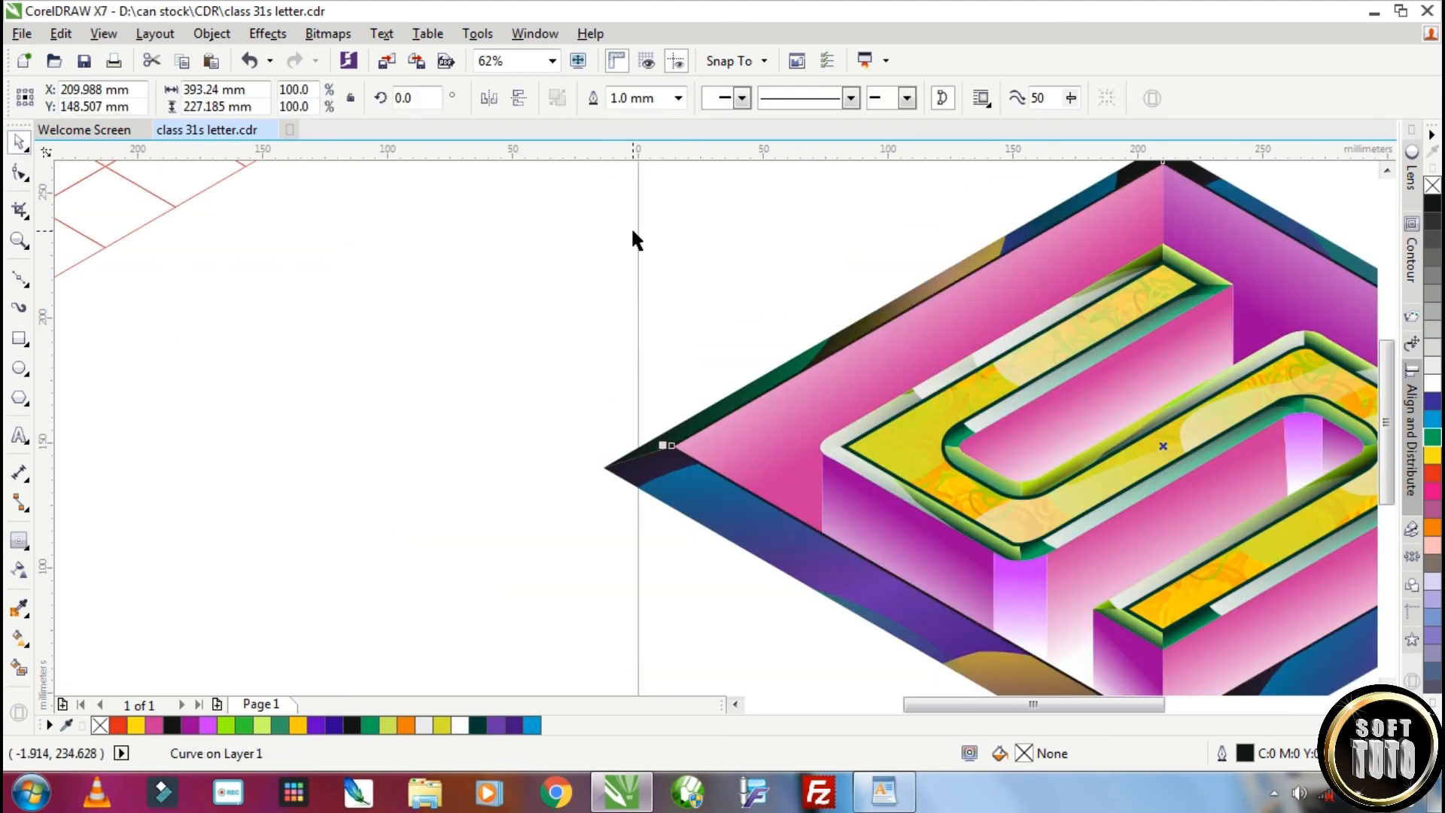
left_click(678, 97)
left_click(636, 248)
Create a smaller concentric copy of the rhombus outline at 93%, about 365.6 by 211.2 mm
scroll(993, 369, "down", 2)
scroll(982, 296, "up", 2)
scroll(1280, 452, "down", 2)
left_click_drag(1229, 249, 1184, 274)
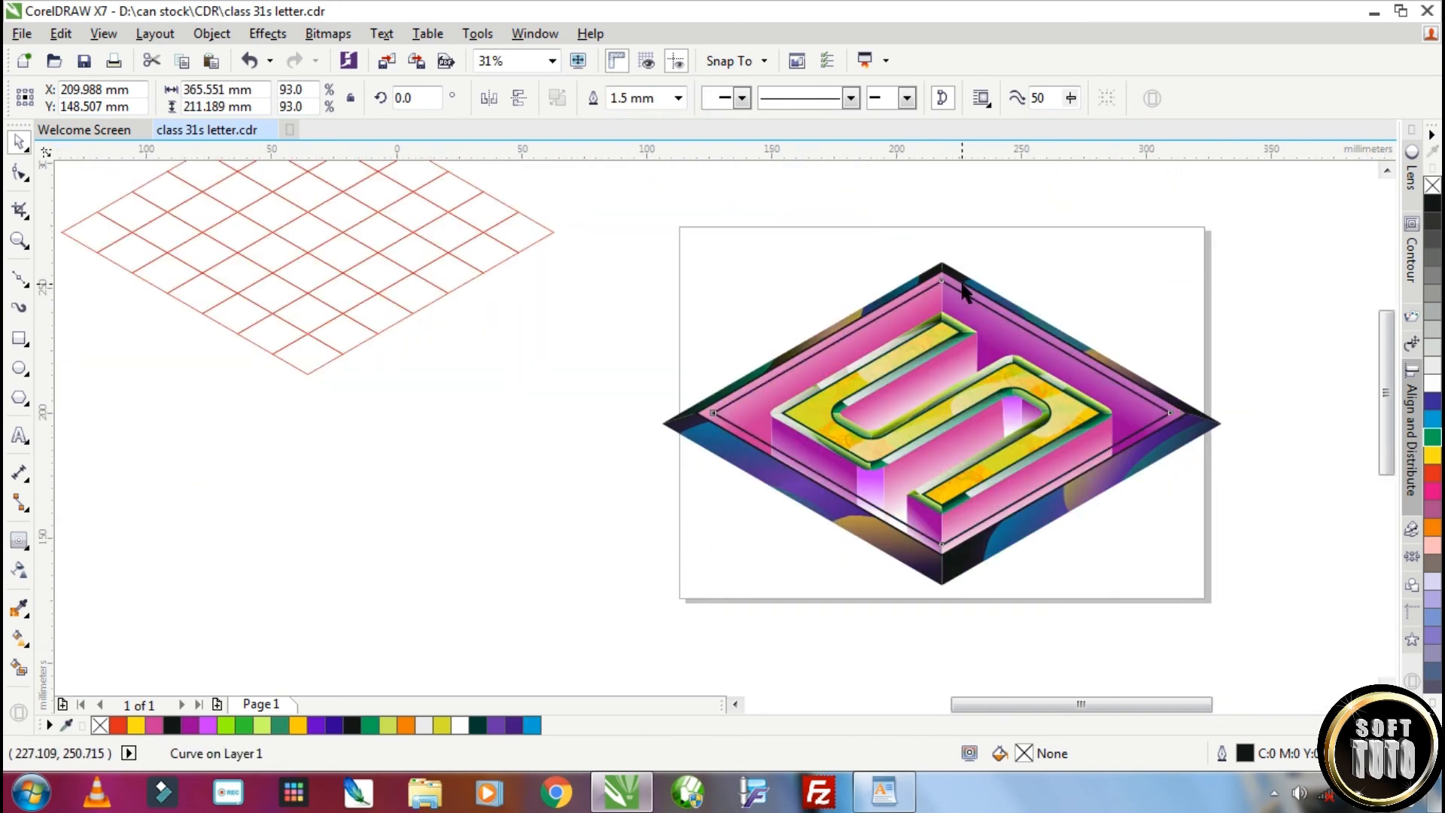
scroll(963, 290, "up", 2)
scroll(924, 281, "up", 2)
scroll(923, 281, "down", 2)
Convert the rhombus outlines to objects so they can take a fill
left_click(208, 34)
left_click(458, 524)
left_click(459, 527)
left_click(210, 33)
left_click(316, 525)
left_click(923, 266)
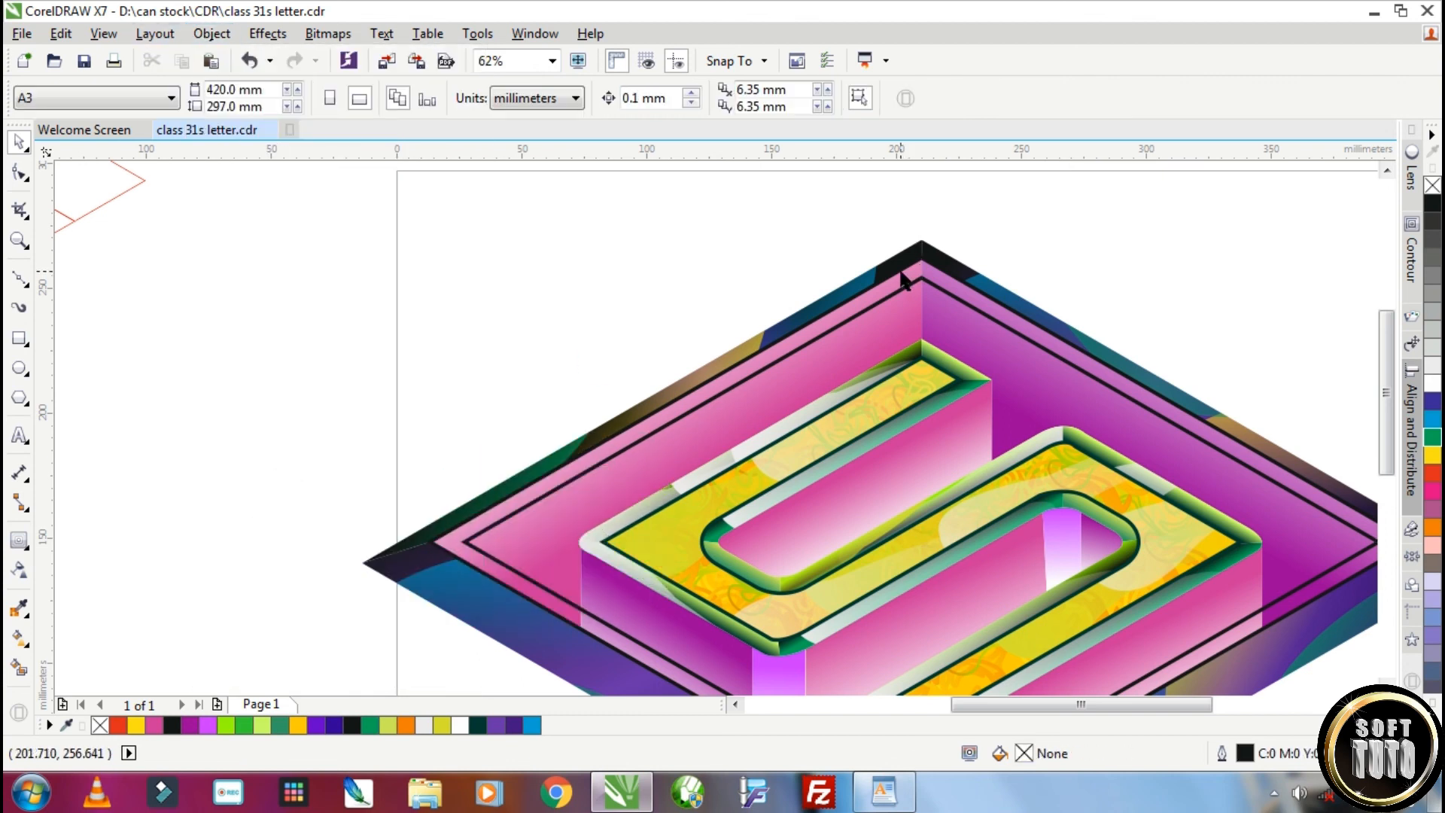
Apply a linear fountain fill across the outer rhombus outline with alternating black and light grey colour stops
left_click(901, 272)
scroll(886, 286, "down", 1)
key("Escape")
left_click(662, 415)
key("Escape")
left_click(662, 420)
left_click(19, 638)
left_click_drag(1094, 366, 1092, 368)
left_click_drag(1431, 364, 944, 385)
left_click_drag(1431, 365, 832, 393)
left_click_drag(1431, 200, 1012, 377)
left_click_drag(1431, 364, 829, 393)
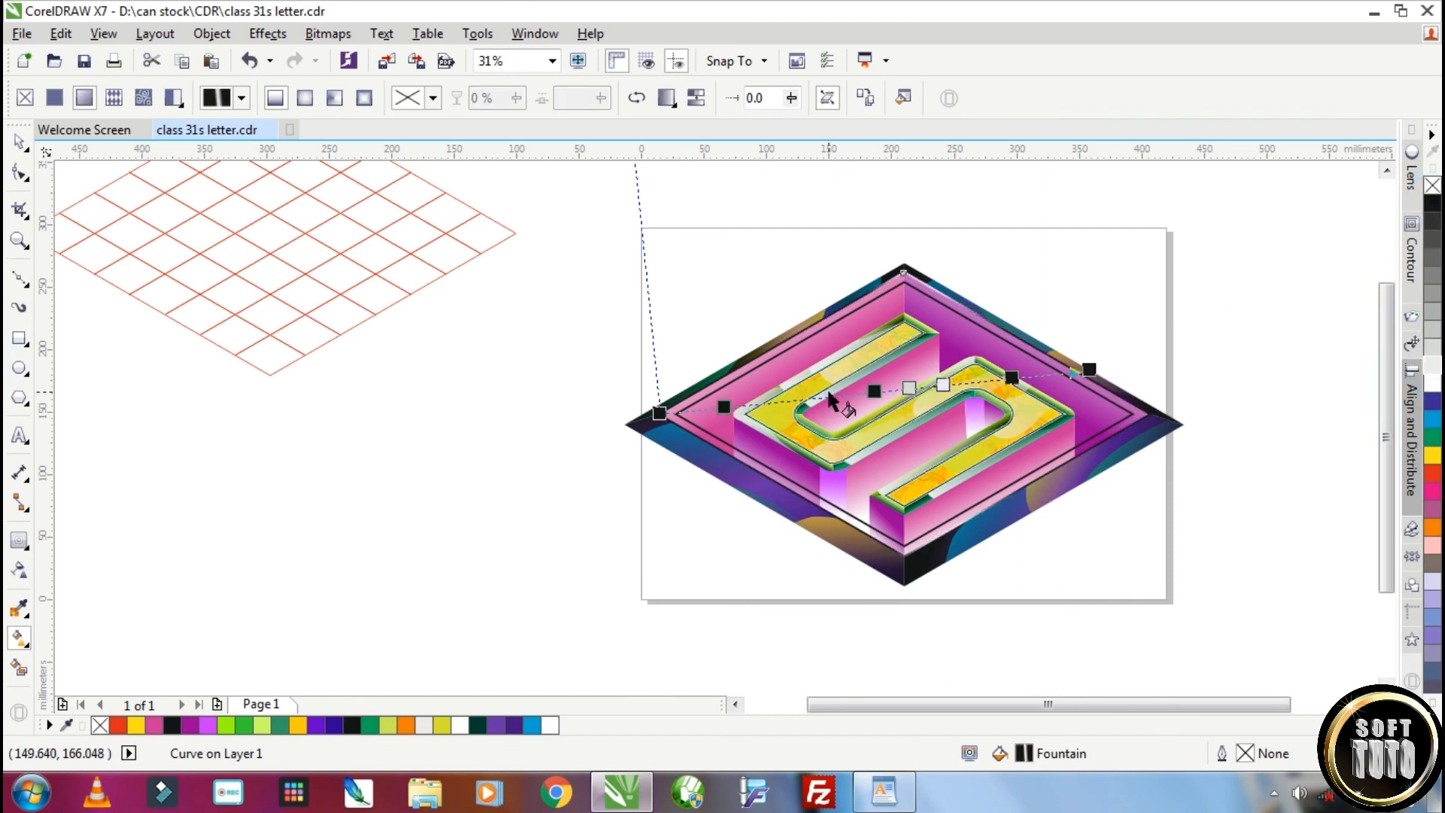
left_click_drag(1433, 364, 793, 399)
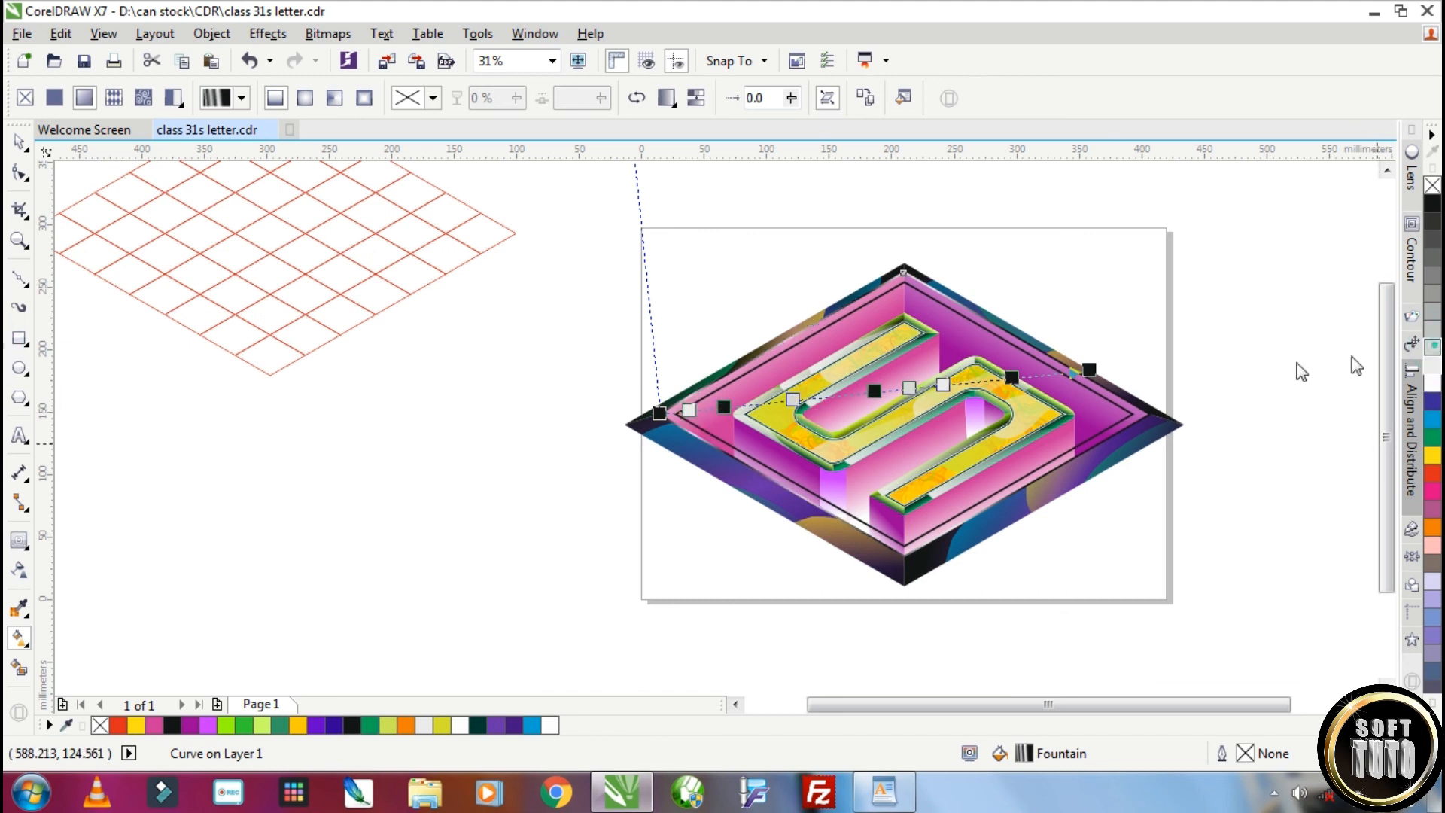
Level the outer outline's gradient so it runs horizontally across the rhombus
scroll(716, 256, "down", 3)
scroll(829, 236, "up", 4)
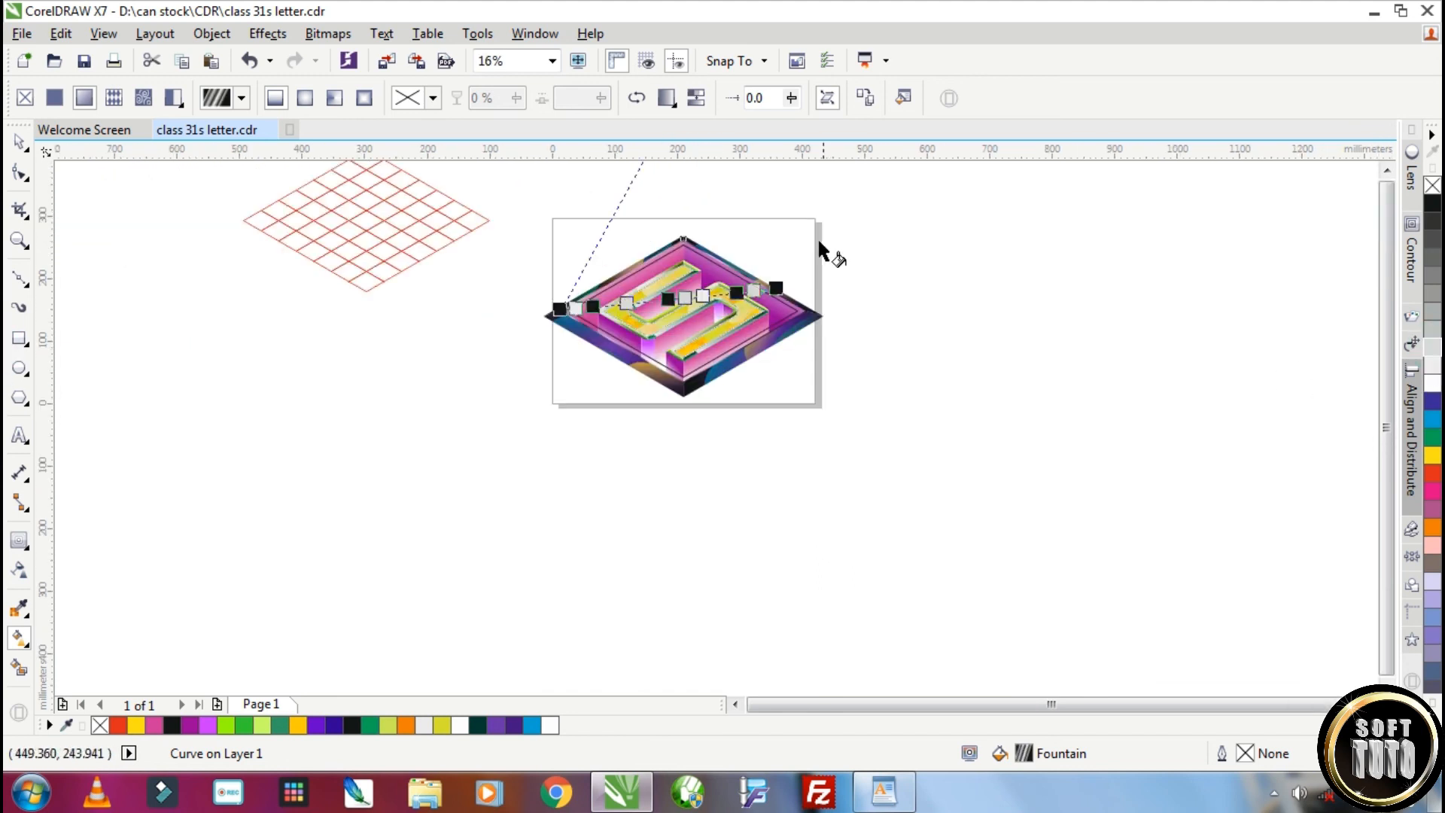
scroll(810, 341, "down", 3)
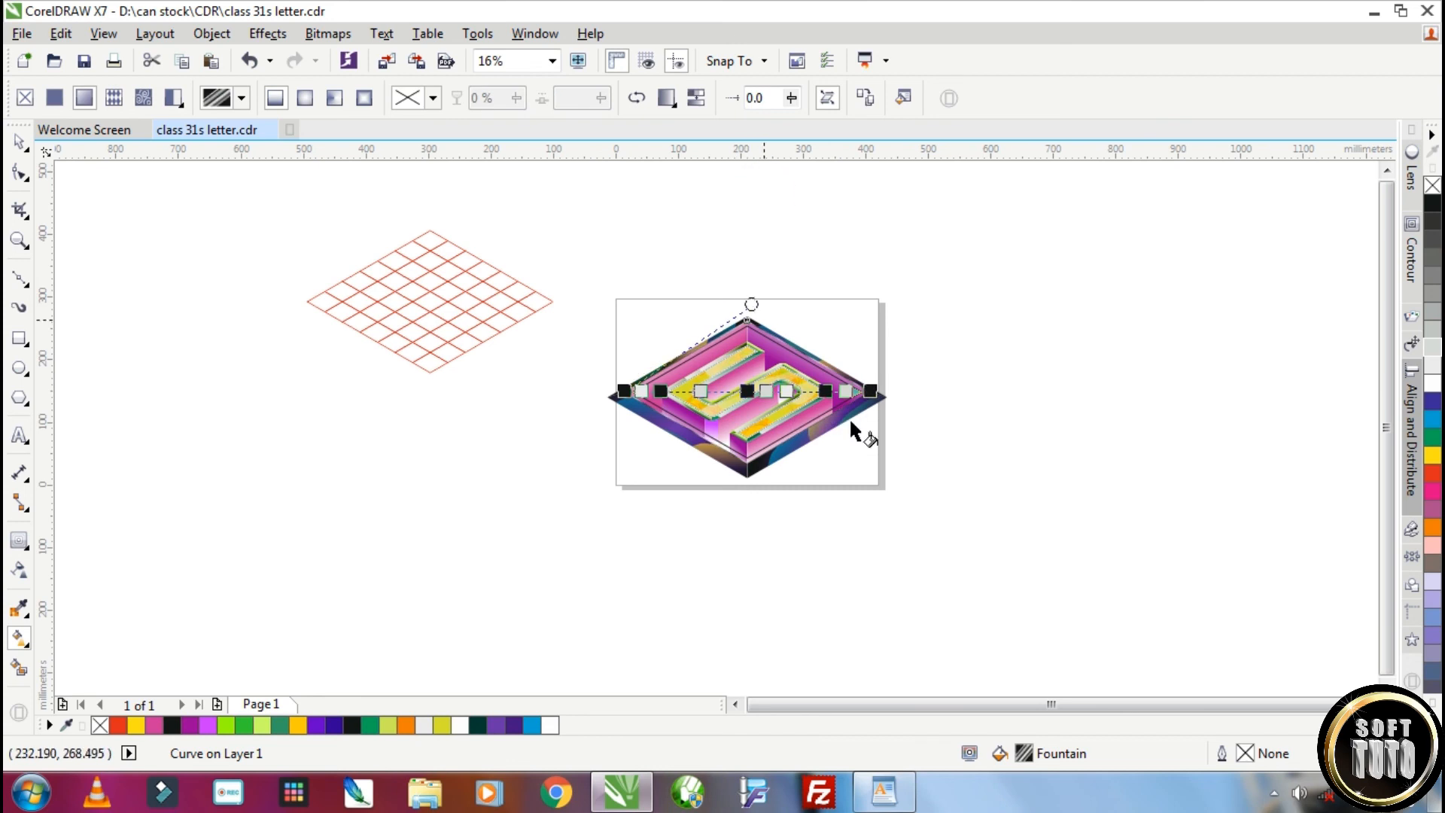
scroll(849, 392, "up", 1)
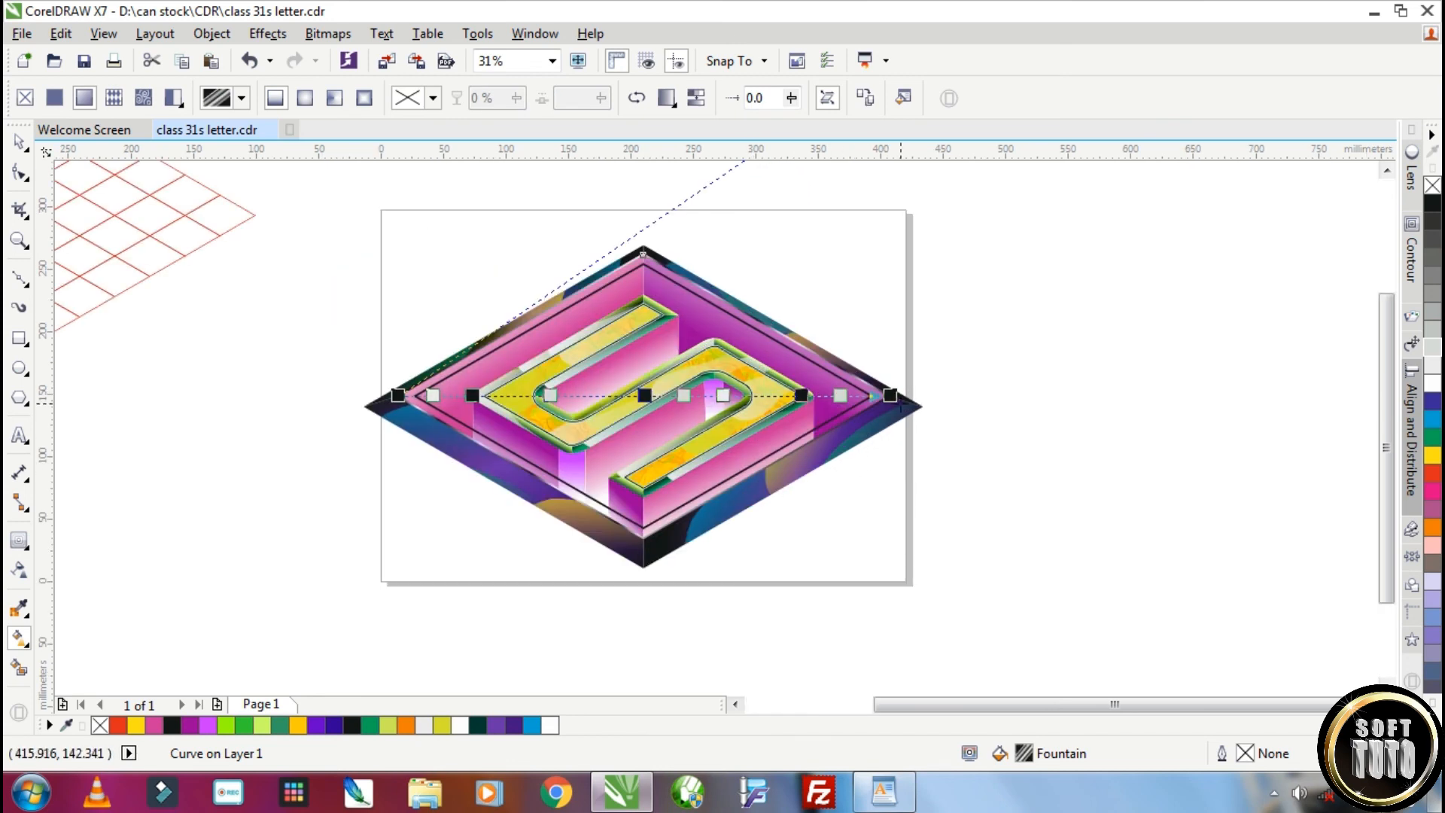
scroll(891, 394, "down", 1)
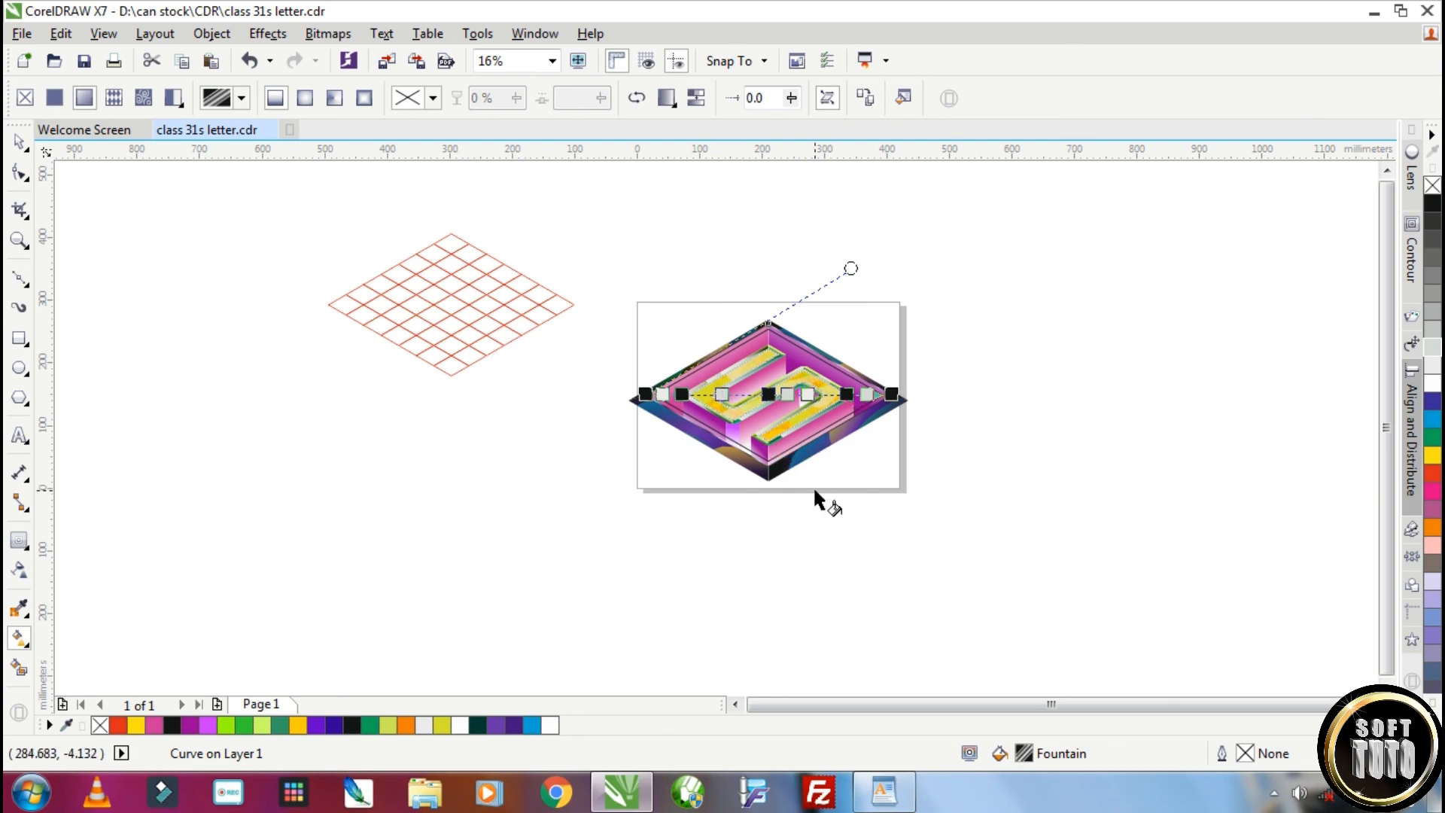
scroll(873, 383, "up", 2)
scroll(891, 434, "down", 1)
left_click_drag(424, 432, 510, 431)
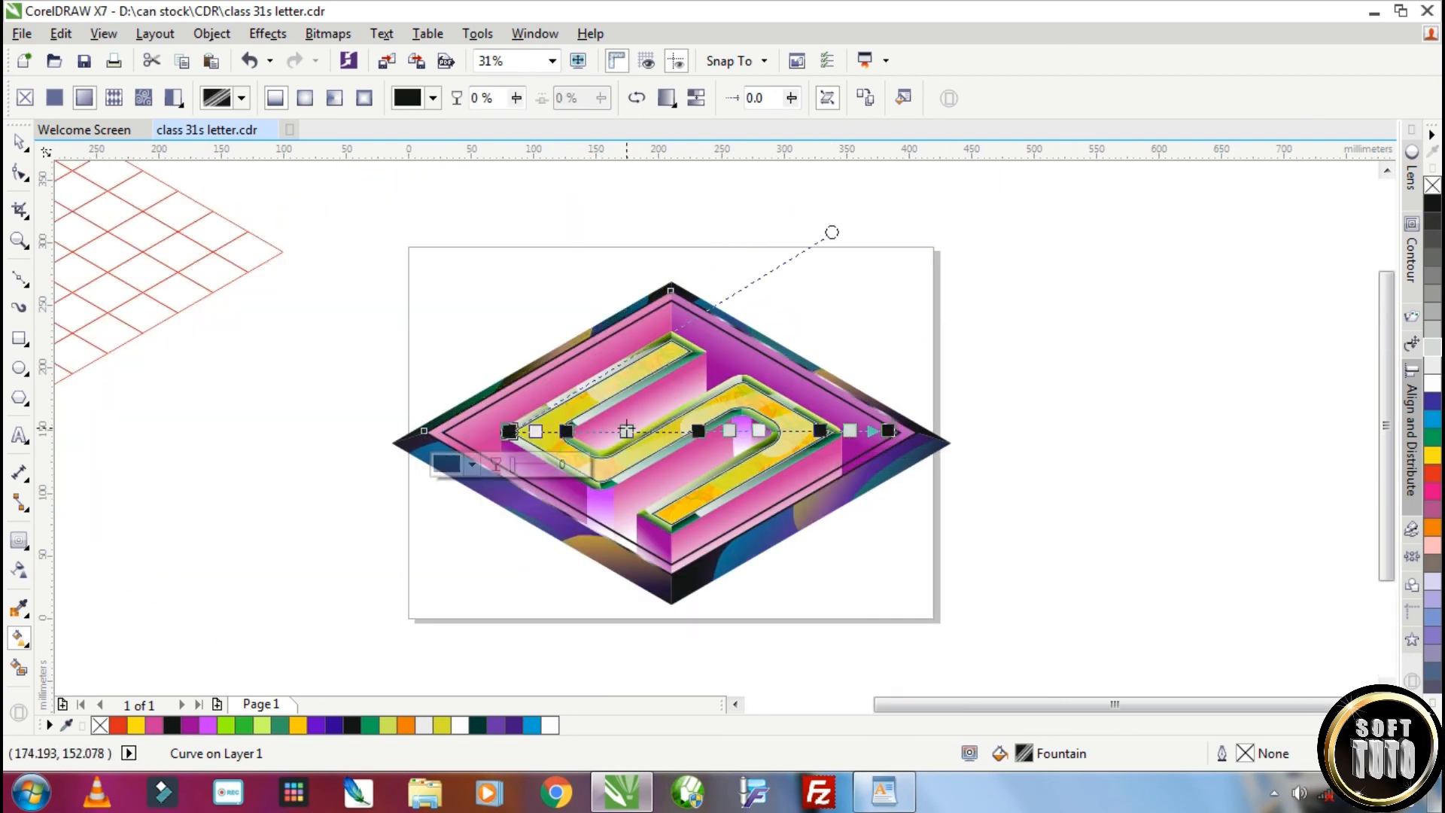
Add black and white stops near the middle of the outer outline's gradient and adjust its end handles
scroll(697, 552, "up", 1)
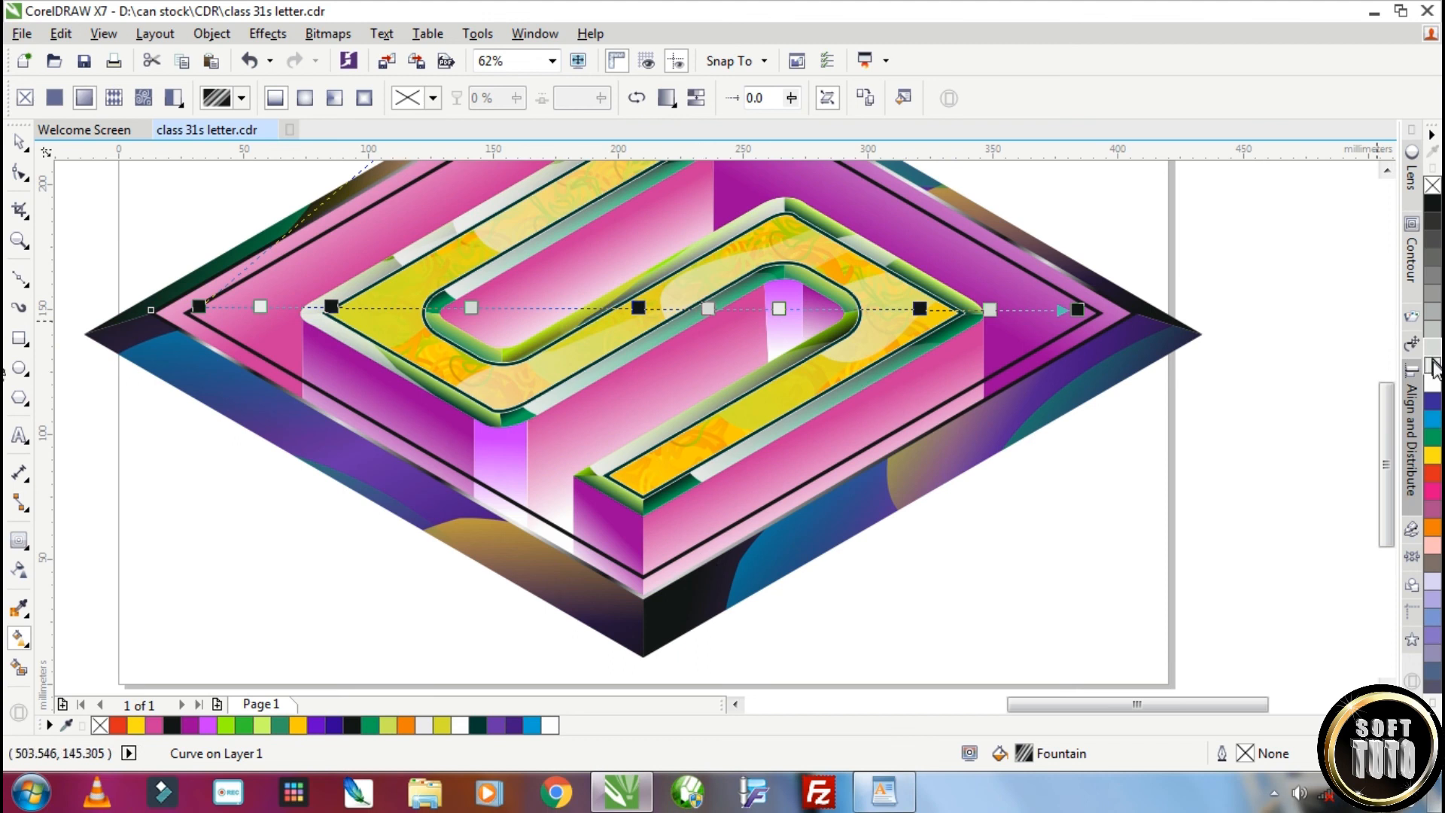
left_click_drag(575, 309, 603, 307)
left_click_drag(569, 307, 533, 308)
left_click_drag(1078, 309, 1103, 312)
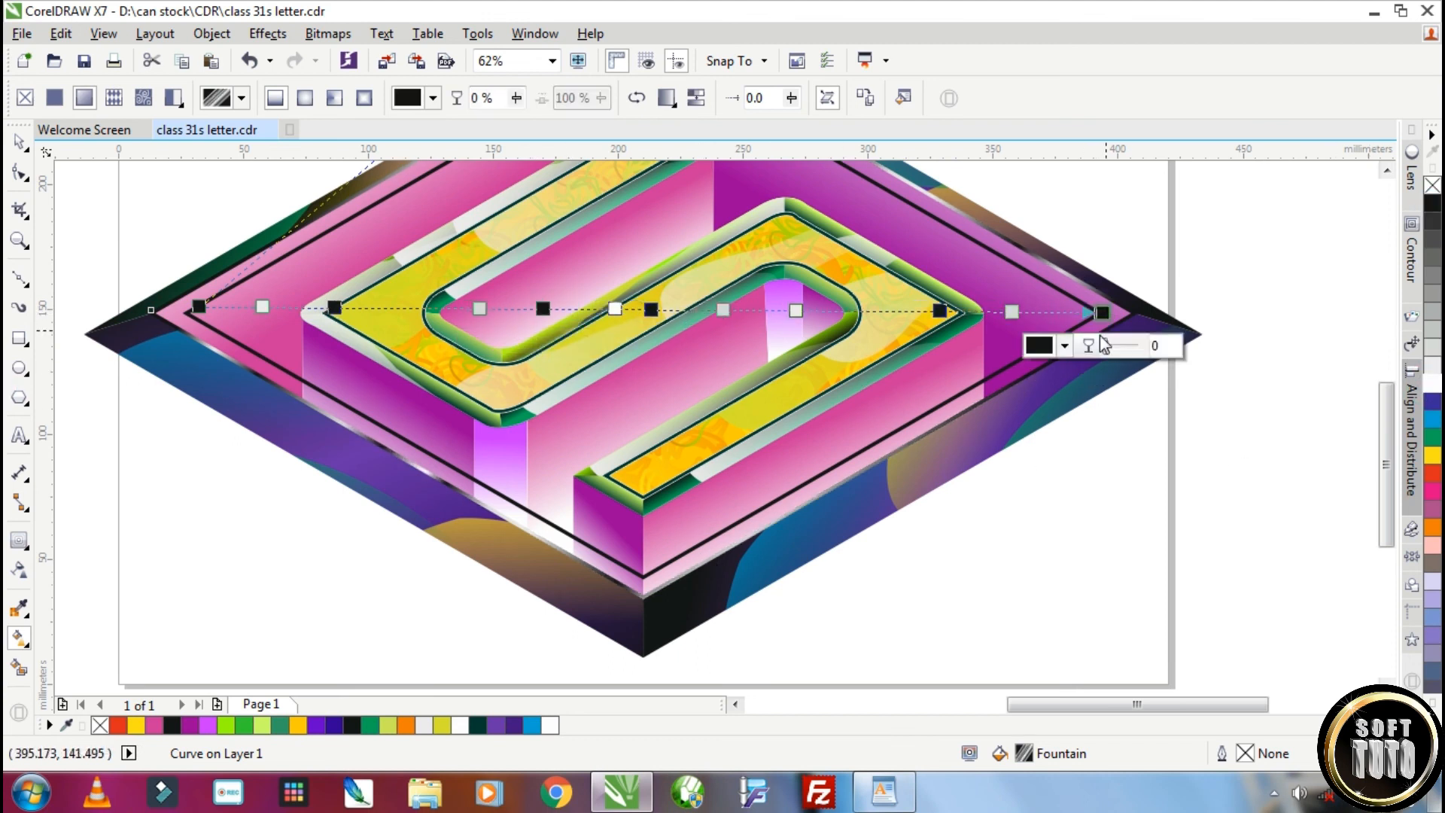
scroll(1098, 331, "down", 2)
left_click_drag(950, 205, 913, 265)
scroll(947, 305, "up", 2)
scroll(572, 375, "down", 1)
left_click_drag(693, 263, 412, 243)
Copy the outer outline's black and grey gradient onto the inner rhombus outline
key("space")
scroll(660, 309, "up", 1)
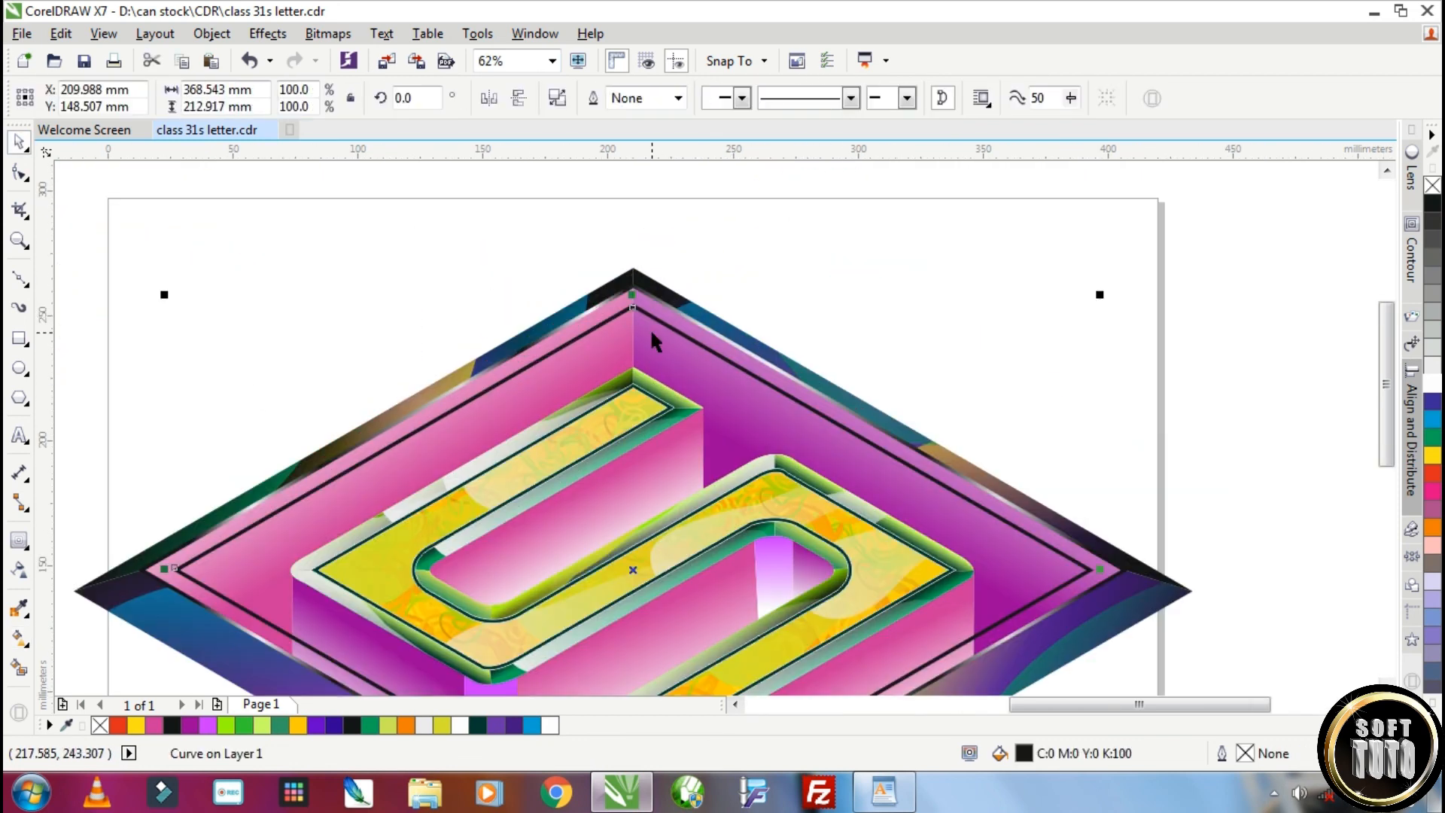
scroll(652, 341, "down", 1)
scroll(806, 539, "up", 2)
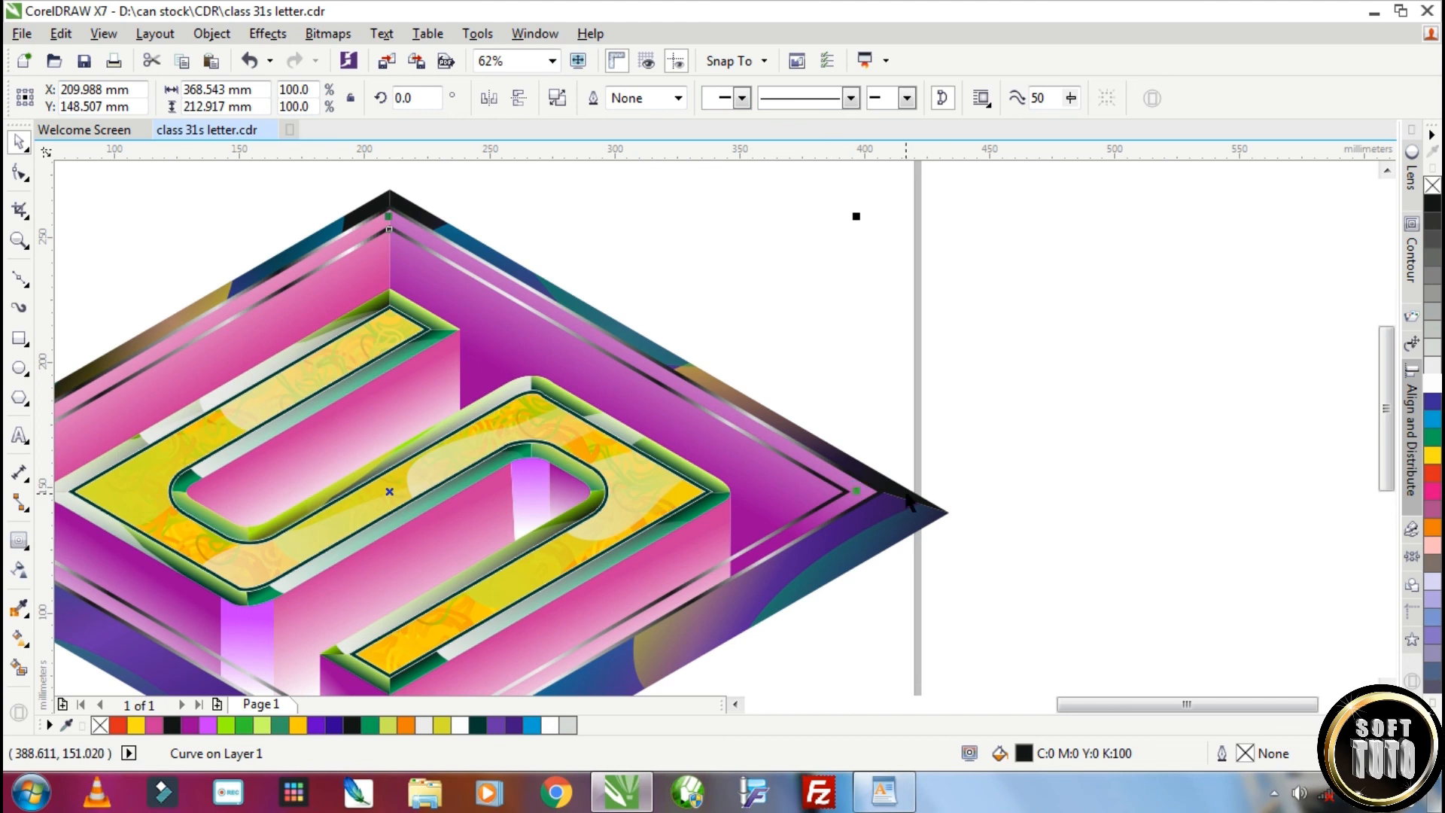
scroll(852, 496, "down", 1)
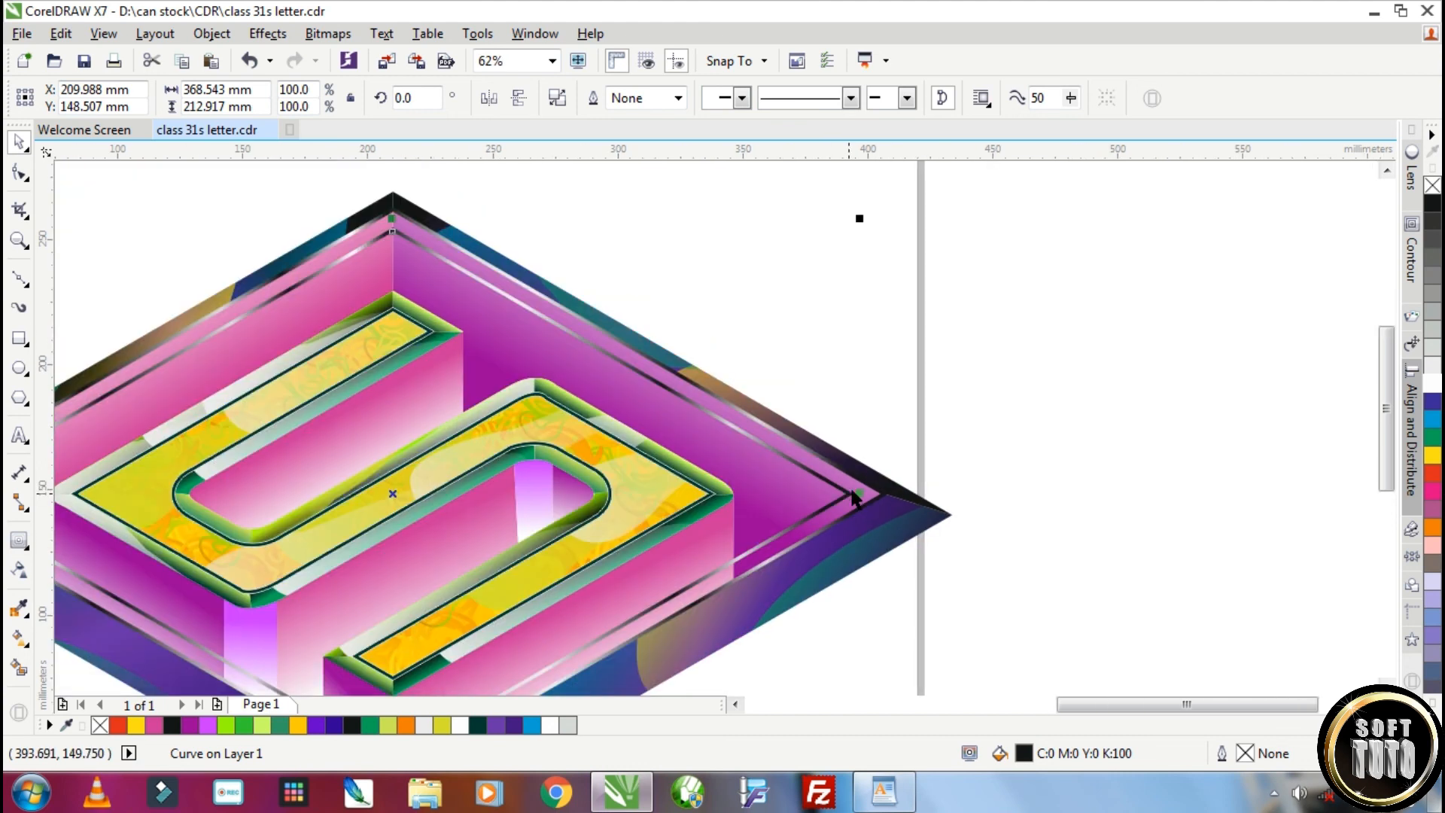
scroll(854, 498, "down", 1)
scroll(623, 636, "up", 1)
scroll(629, 621, "down", 1)
Try running the inner outline's gradient vertically between the rhombus's top and bottom corners
left_click(19, 639)
left_click_drag(841, 486, 628, 333)
left_click_drag(323, 661, 393, 540)
left_click_drag(629, 642, 630, 618)
left_click_drag(628, 334, 629, 374)
left_click_drag(627, 618, 627, 592)
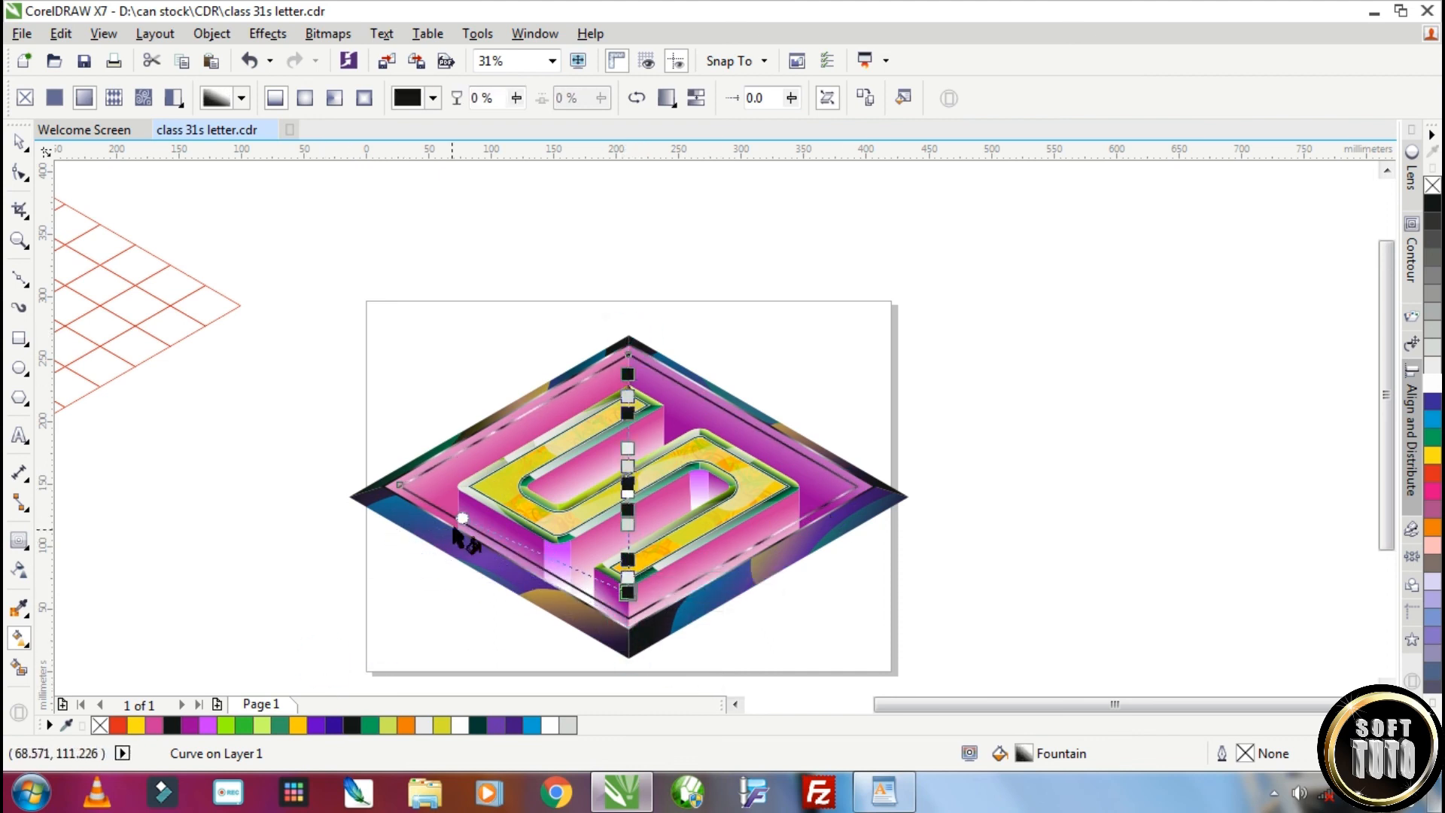
left_click_drag(462, 517, 465, 493)
left_click_drag(629, 374, 628, 334)
Rotate the inner outline's gradient to run almost horizontally from the rhombus's left corner to its right corner
left_click_drag(628, 593, 519, 574)
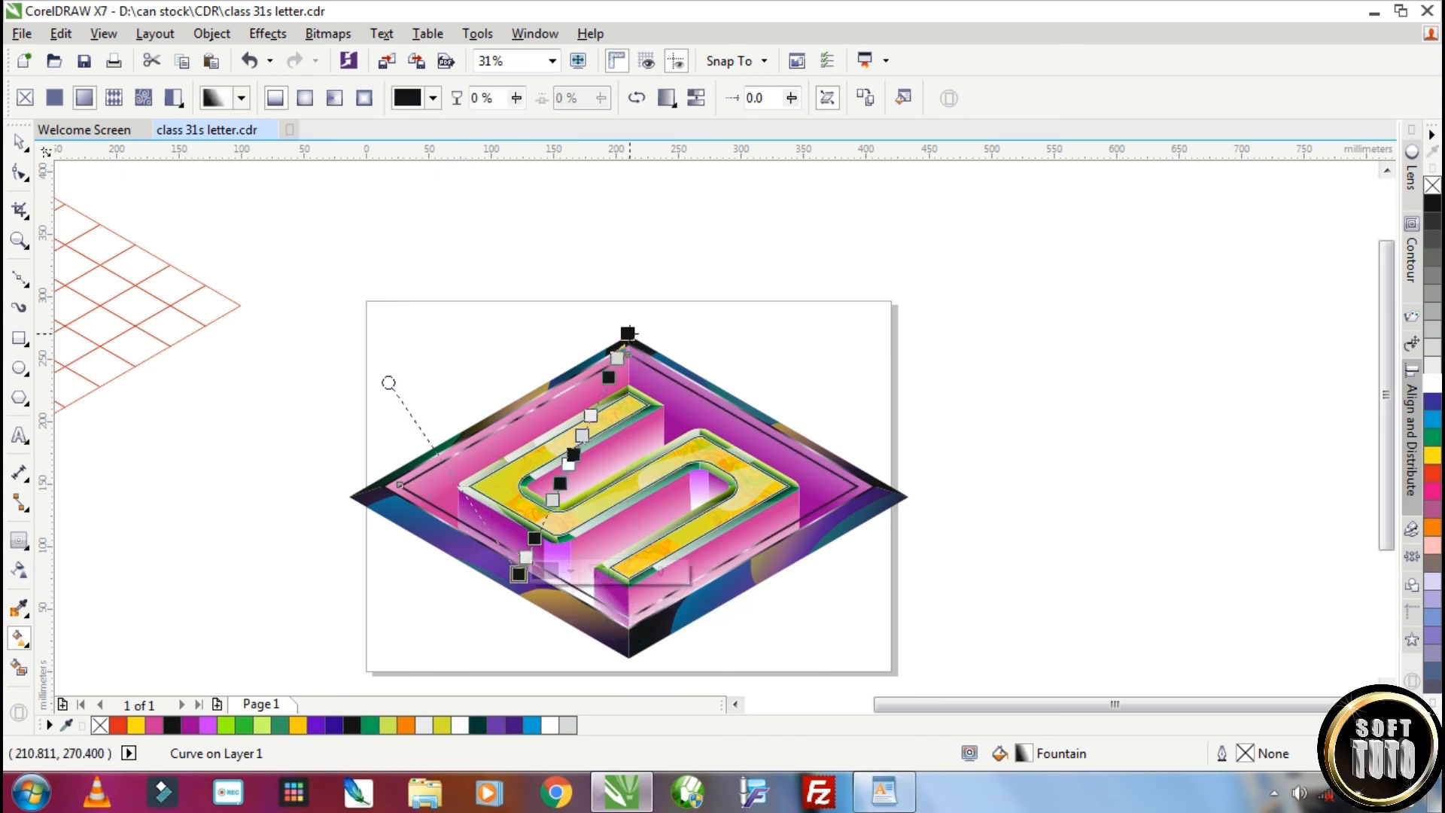
left_click_drag(629, 333, 749, 394)
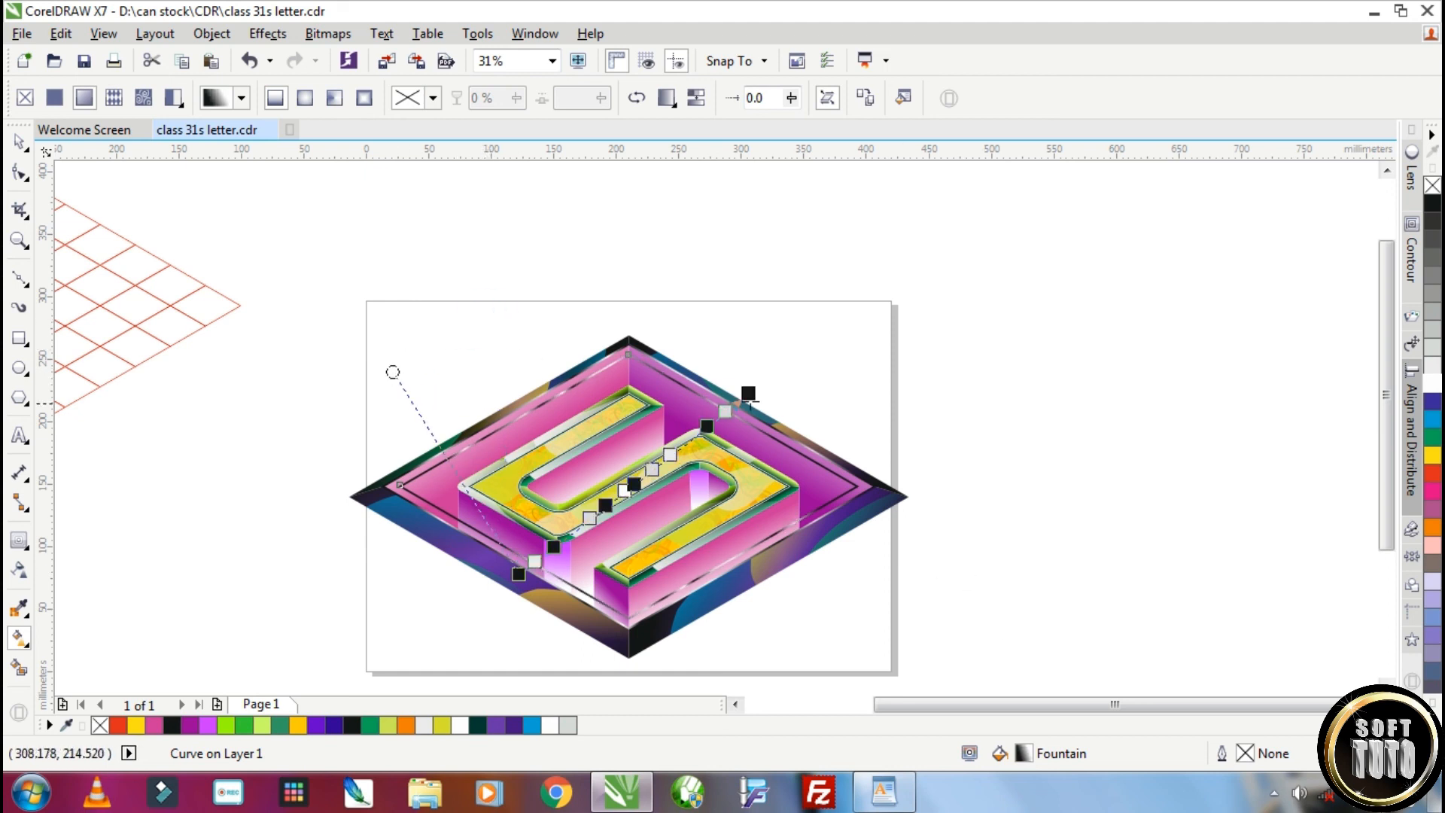
left_click_drag(749, 394, 862, 478)
left_click_drag(519, 574, 399, 488)
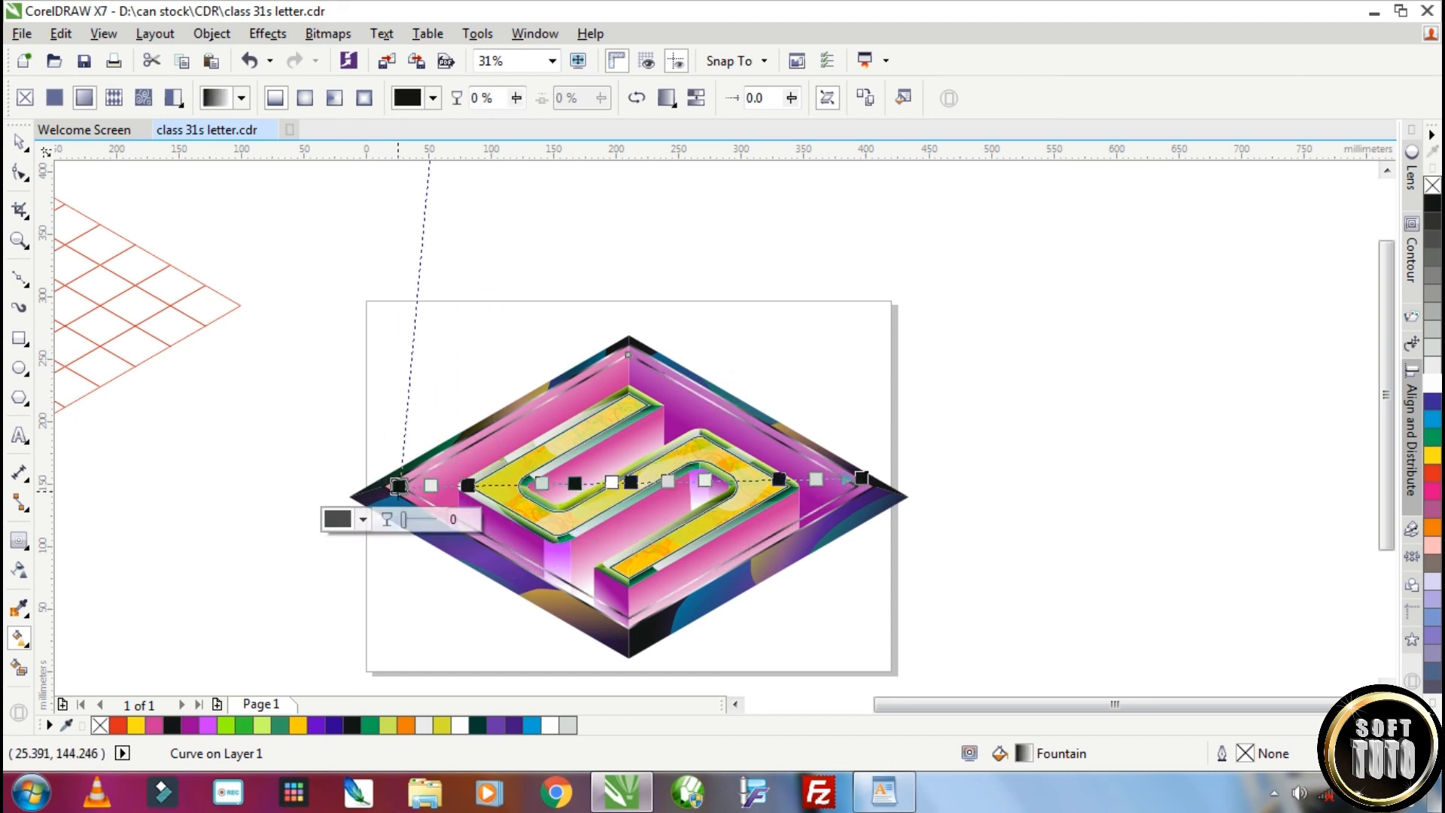
Group the entire S artwork and scale it down proportionally so it fits within the page
left_click(18, 142)
left_click_drag(274, 291, 987, 667)
scroll(987, 667, "down", 1)
key("ctrl+g")
left_click_drag(915, 231, 869, 259)
Add a page-sized 420 by 297 mm rectangle behind the artwork and fill it with black
double_click(19, 339)
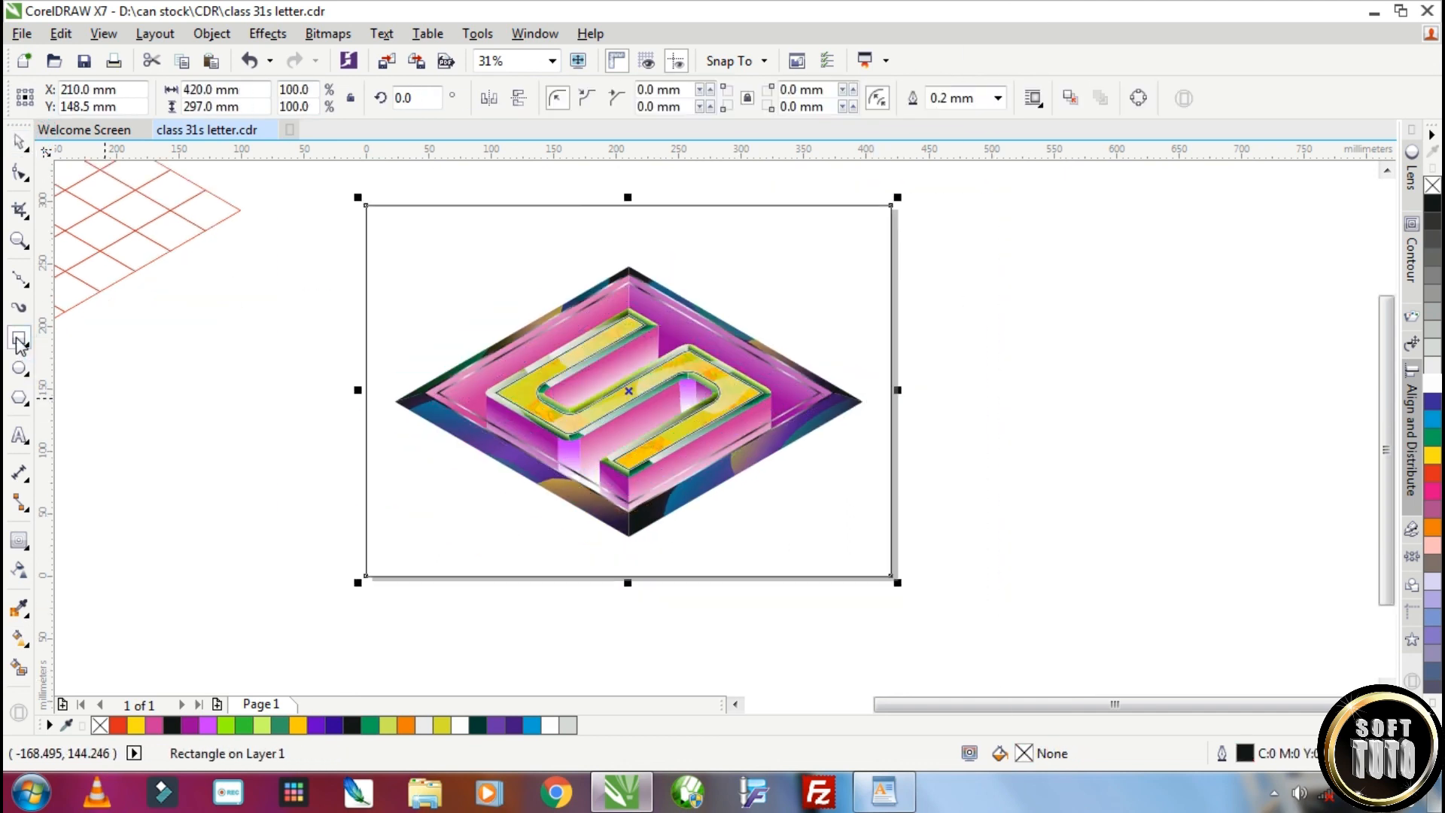
left_click(1433, 205)
left_click(1043, 462)
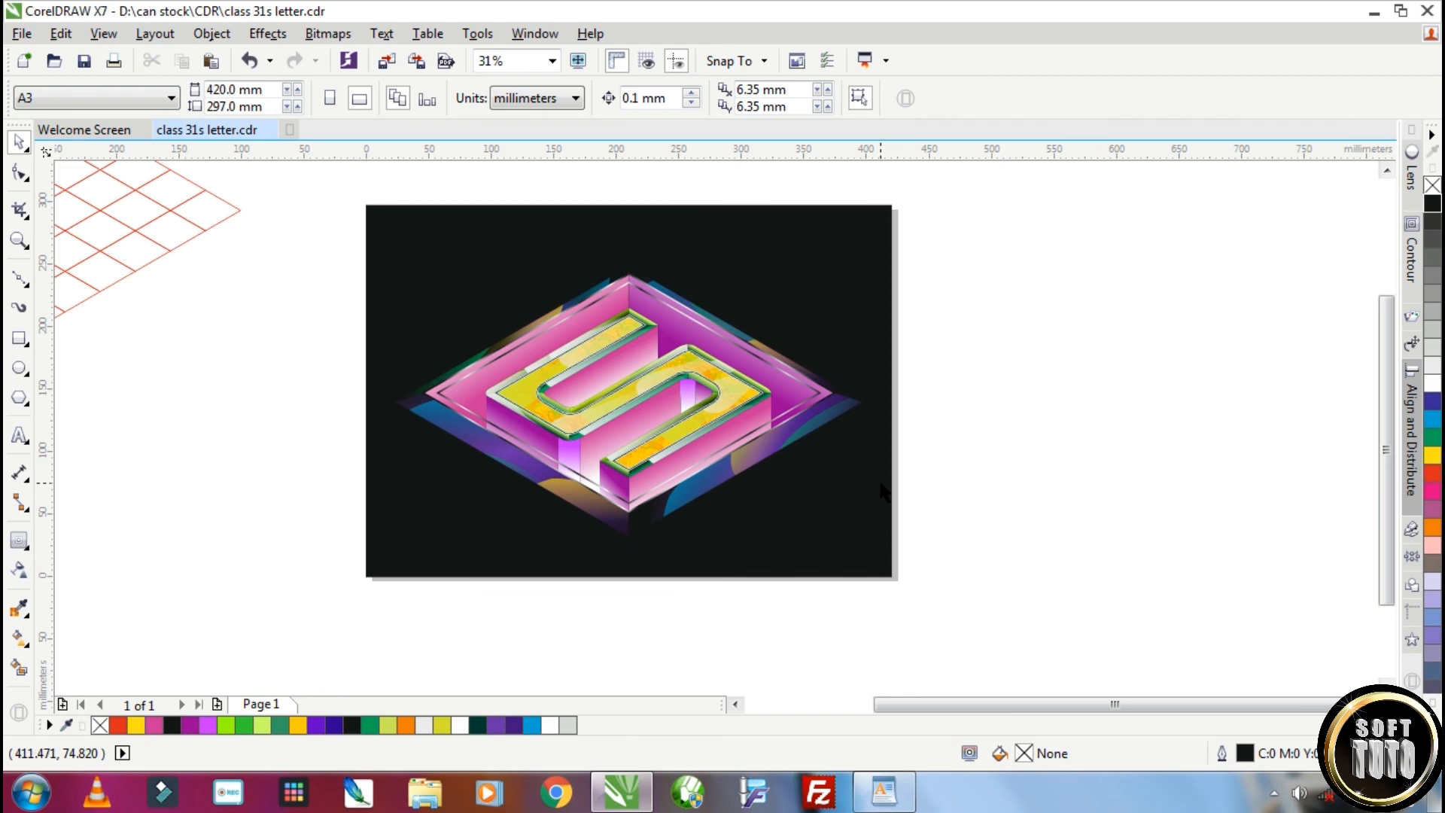
Delete the red isometric grid beside the page and inspect the finished artwork up close
scroll(884, 489, "down", 2)
left_click_drag(274, 258, 591, 462)
key("Delete")
scroll(834, 470, "up", 2)
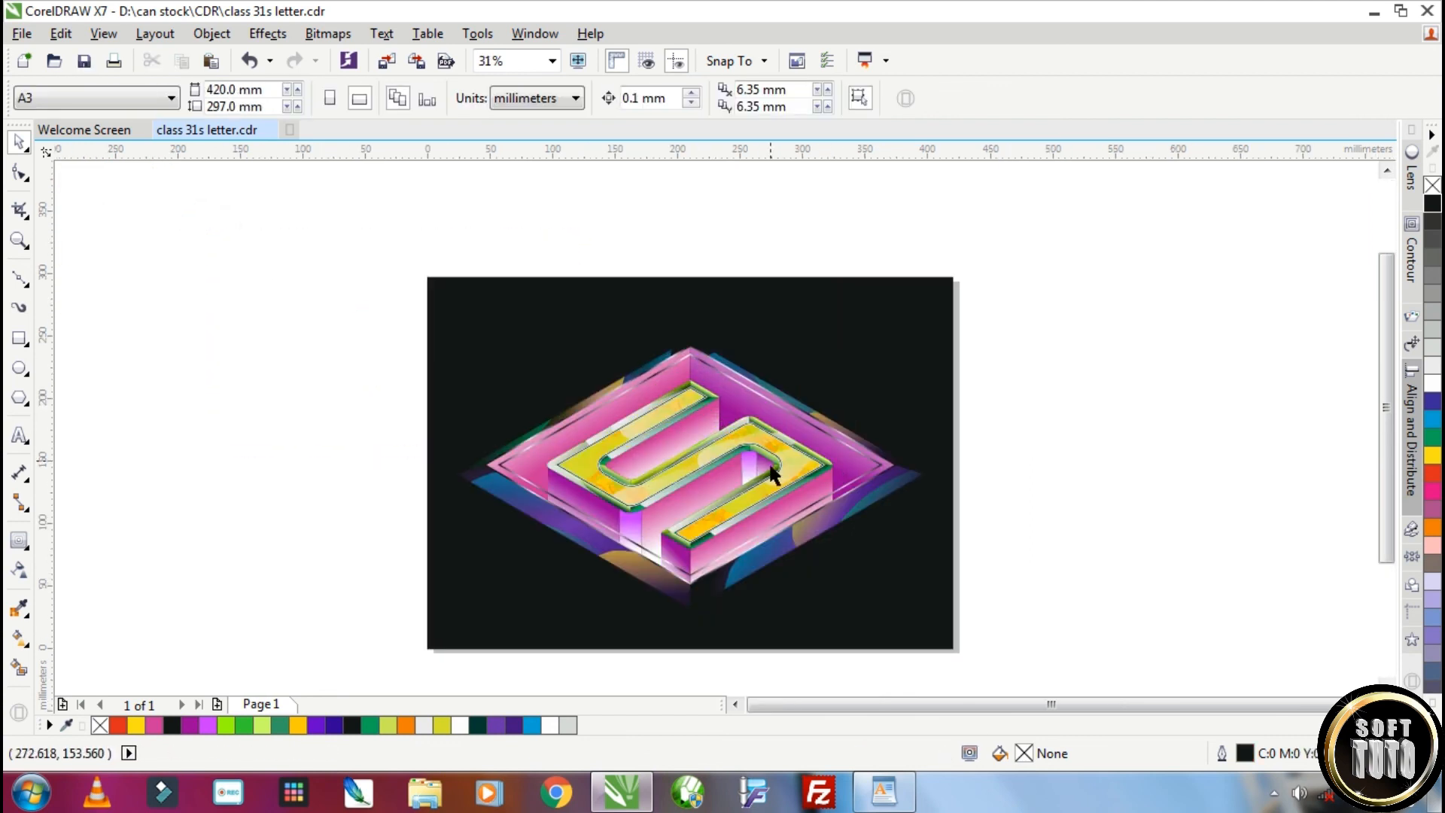
scroll(830, 458, "up", 2)
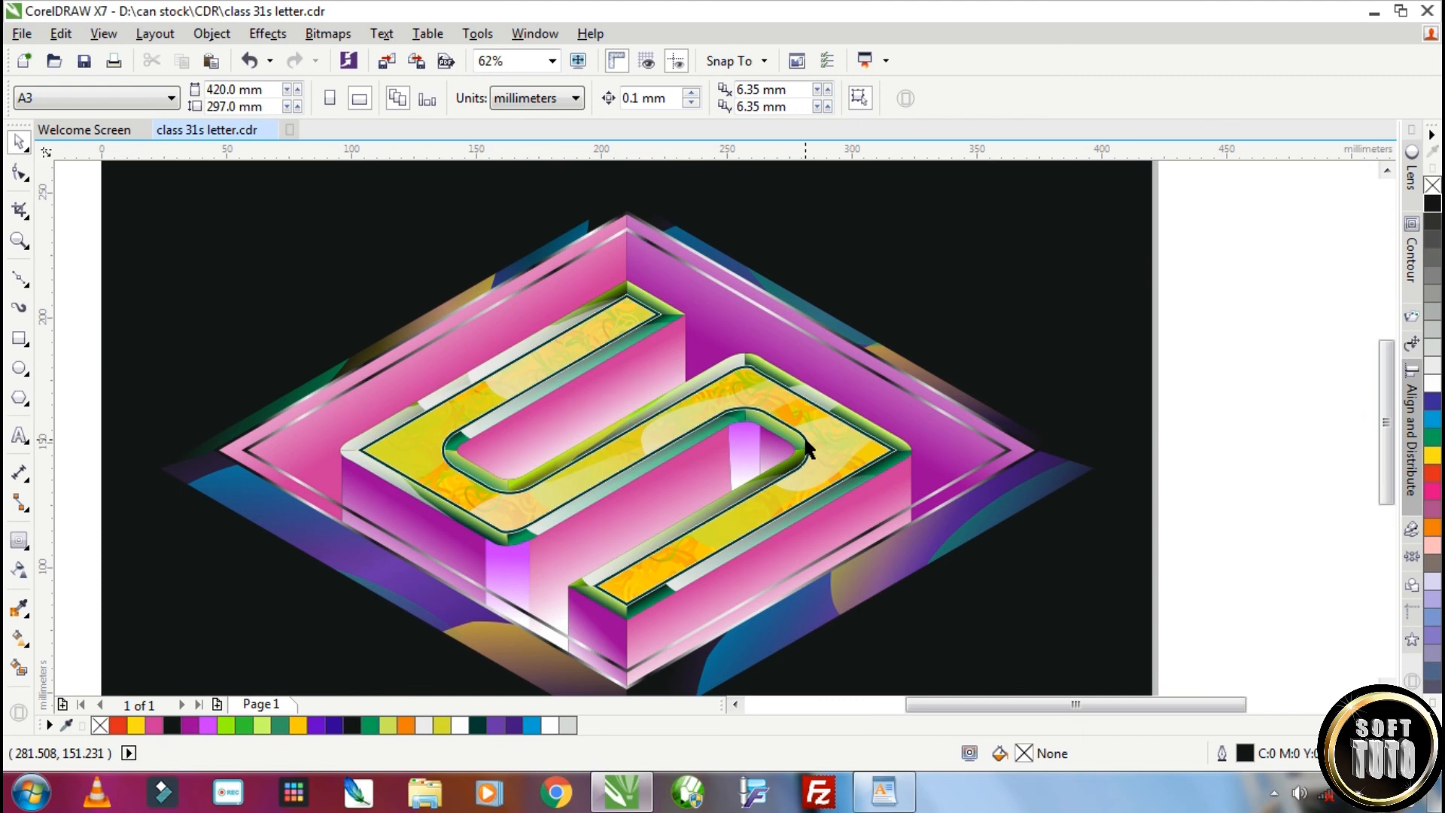